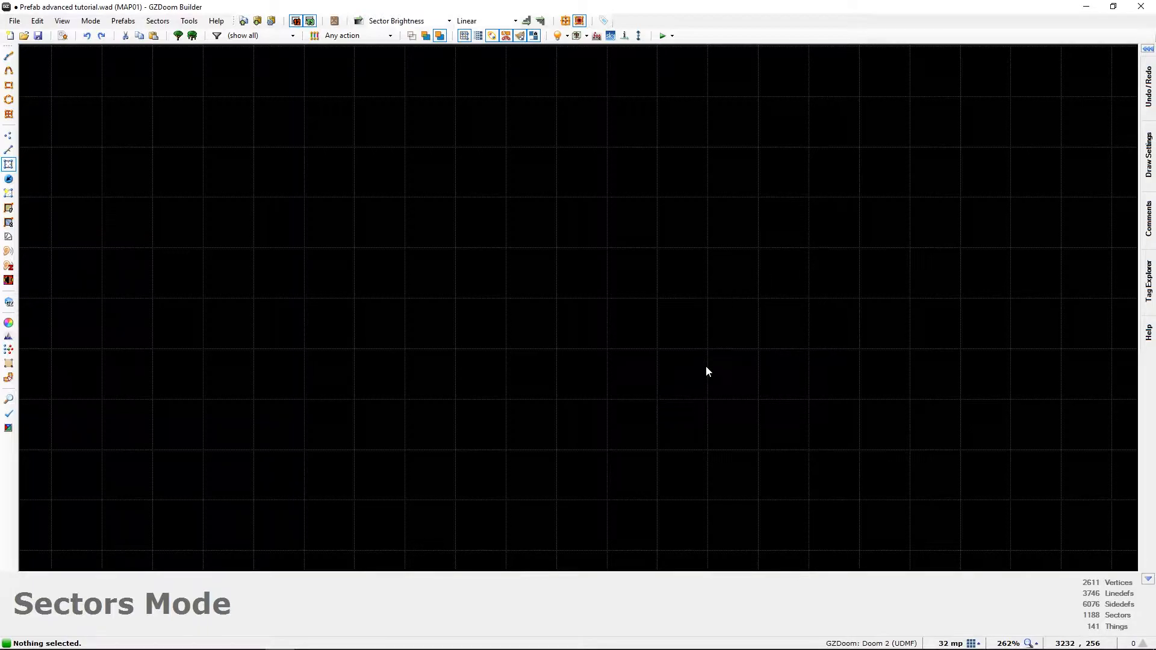
- Insert the prefab "Room - 448x128.dbprefab" from the Rooms folder of the Black metal set into the empty map area
scroll(631, 387, "down", 1)
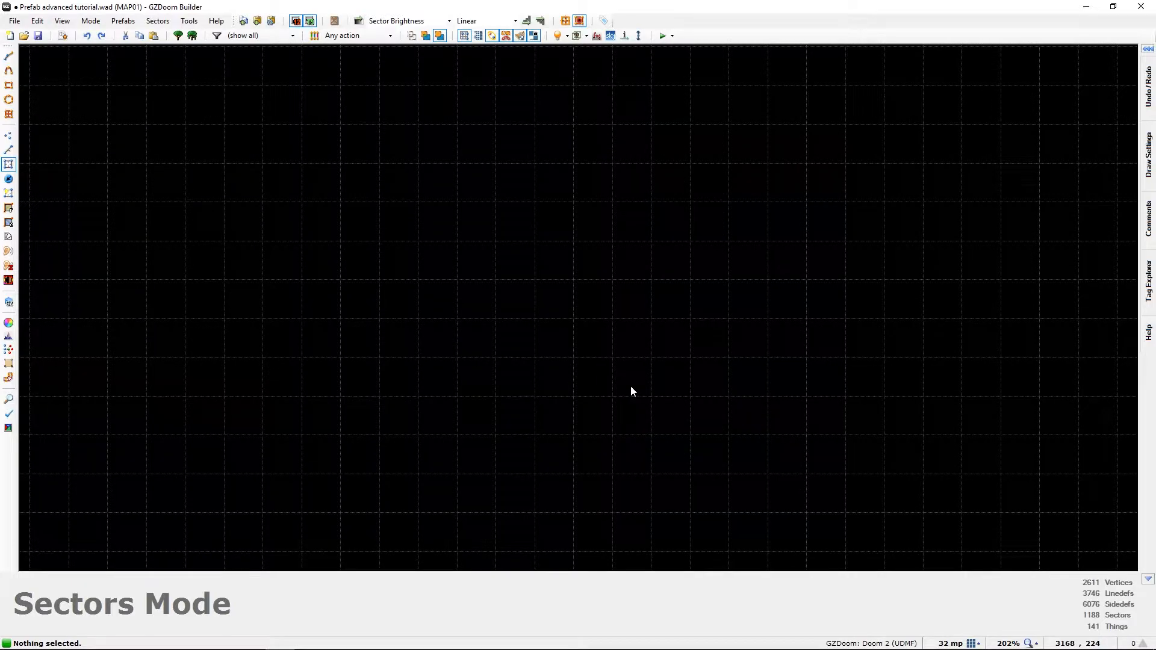
key("ctrl+p")
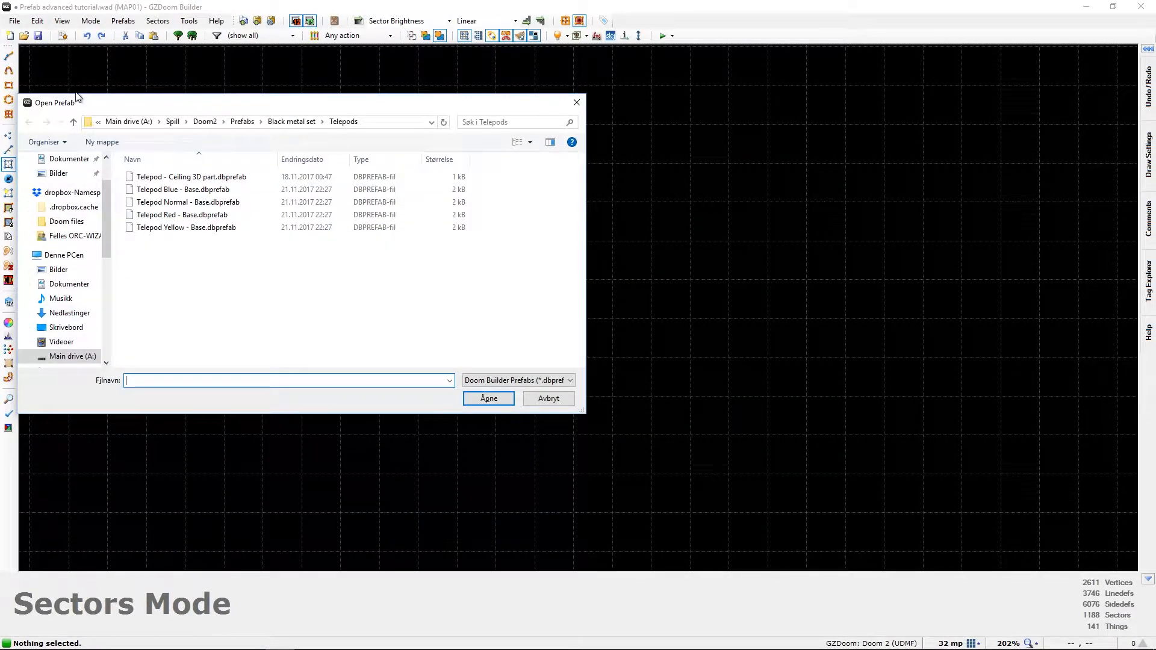
left_click(73, 123)
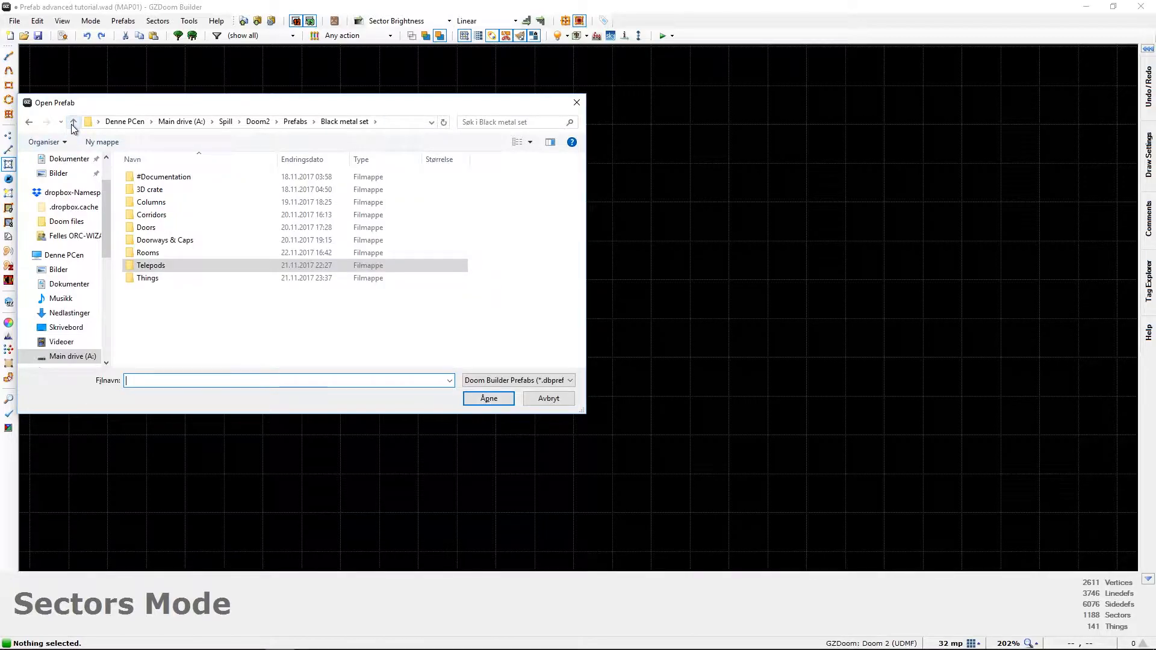
double_click(148, 253)
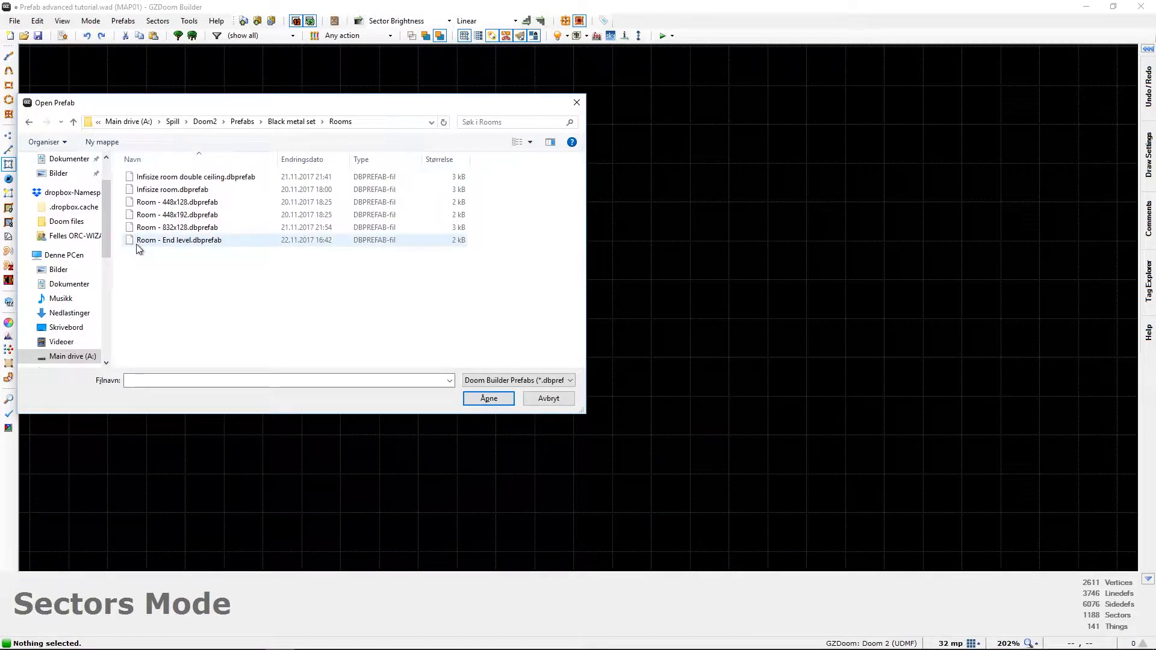
left_click(136, 205)
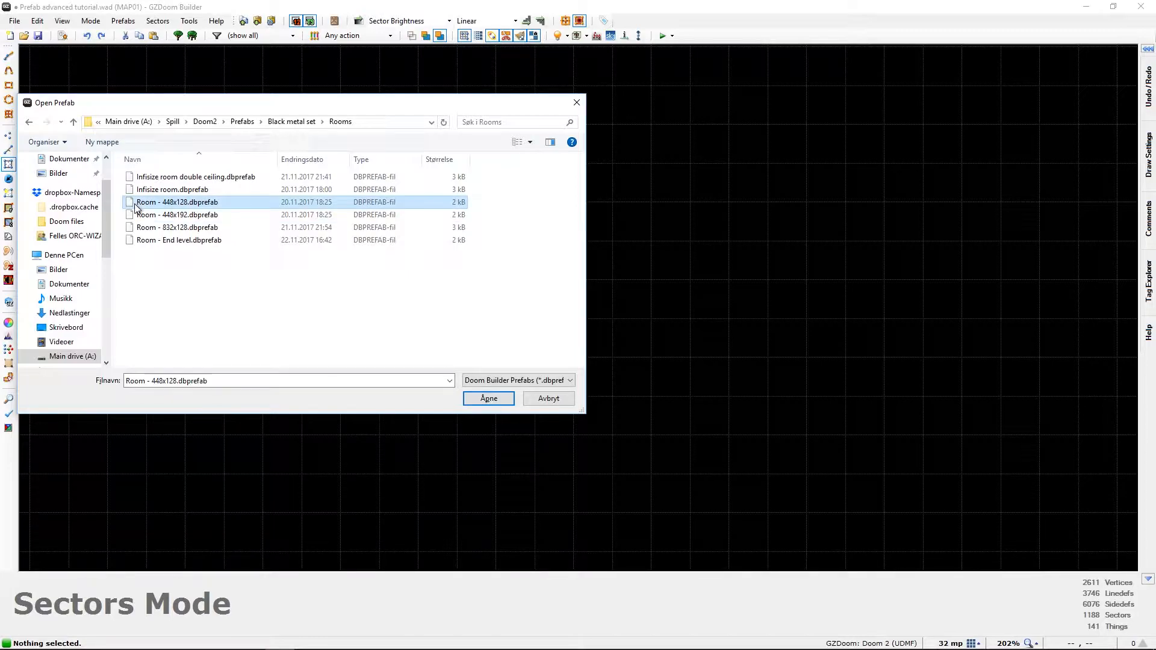
left_click(501, 398)
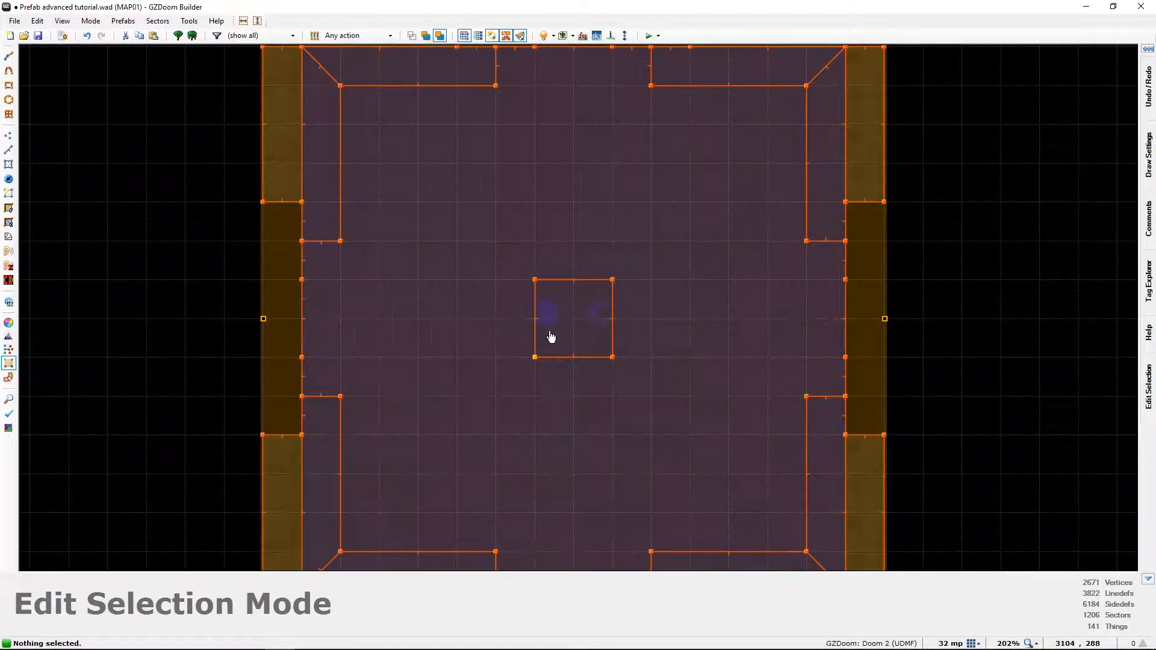
- Set the grid size to 64 mp while the inserted room is in Edit Selection mode
scroll(549, 335, "up", 5)
scroll(527, 386, "down", 3)
scroll(526, 386, "down", 4)
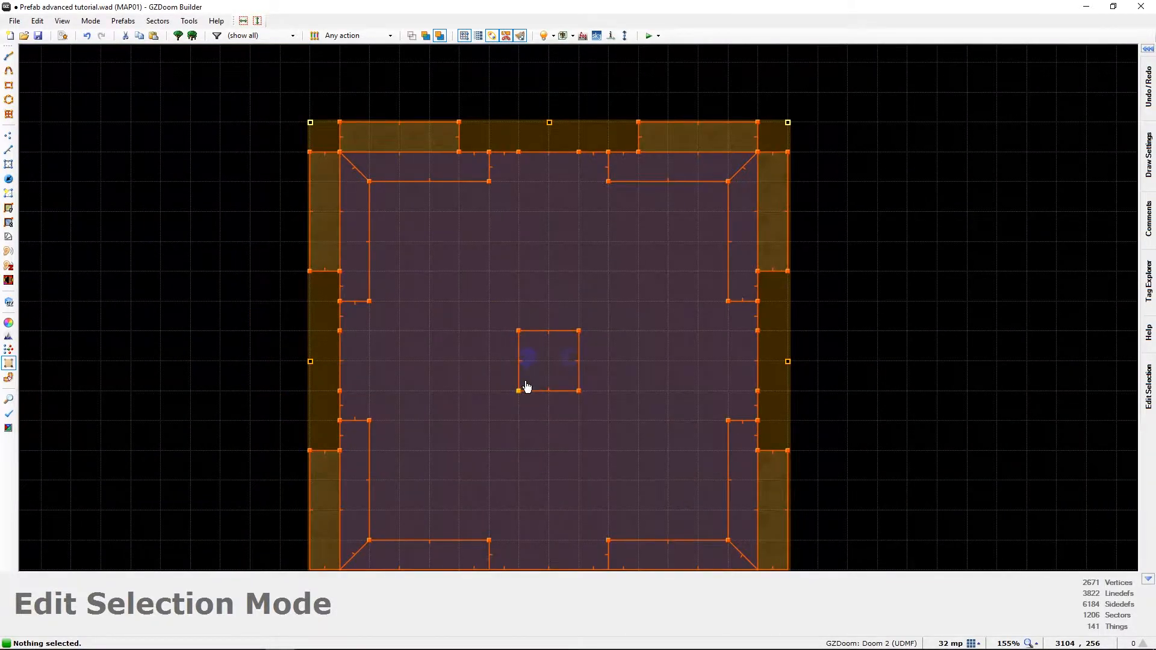
scroll(527, 386, "up", 2)
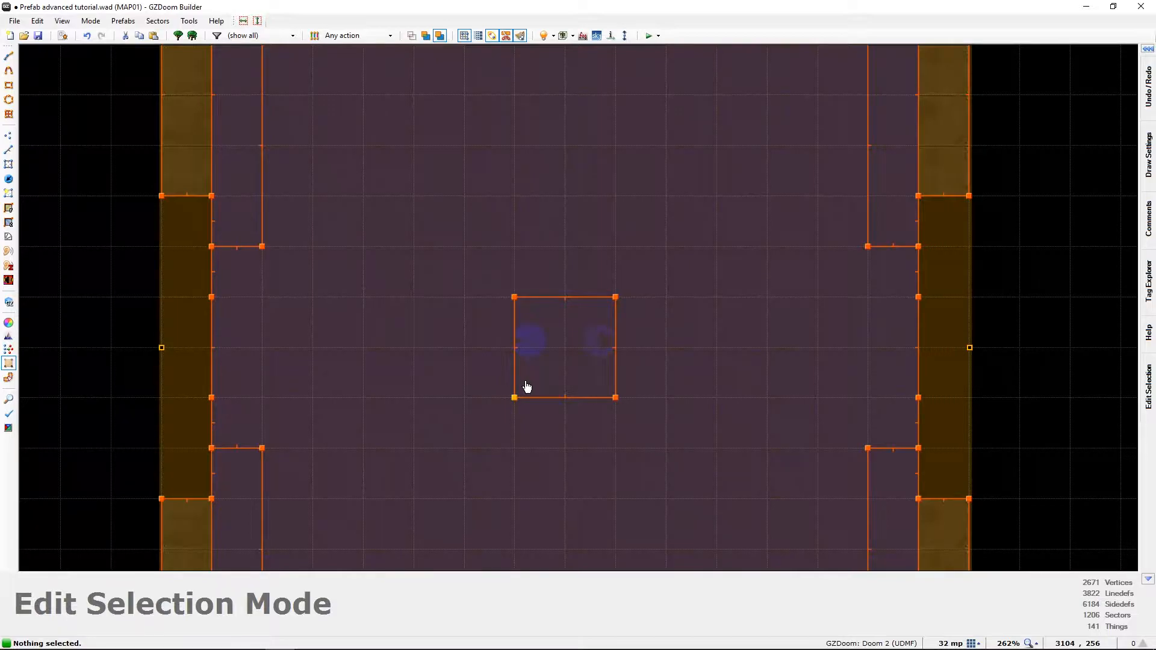
key("bracketright")
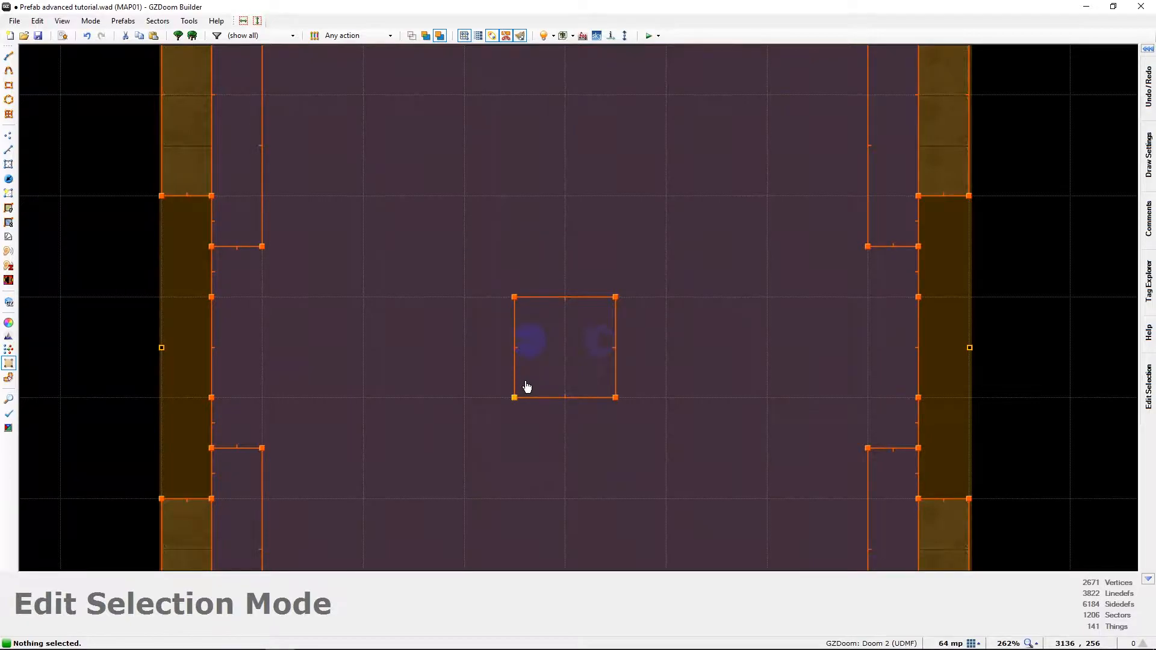
- Examine the inserted room's walls, ceiling and texture alignment in the 3D view and return to the 2D map
key("w")
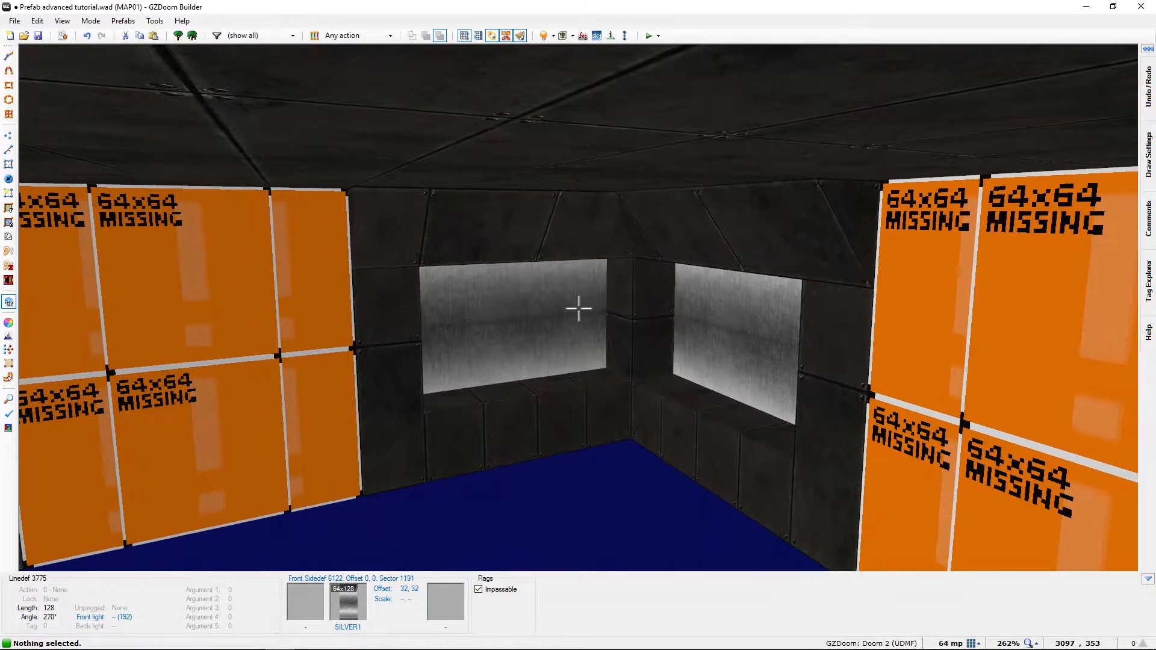
key("e")
key("e")
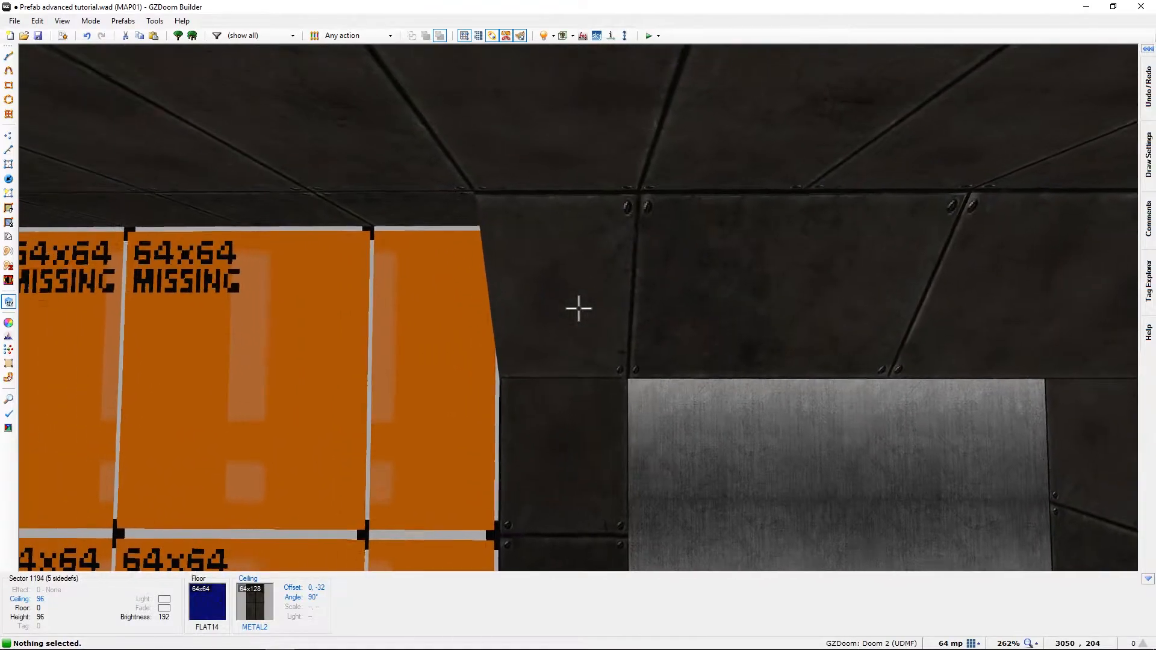
key("w")
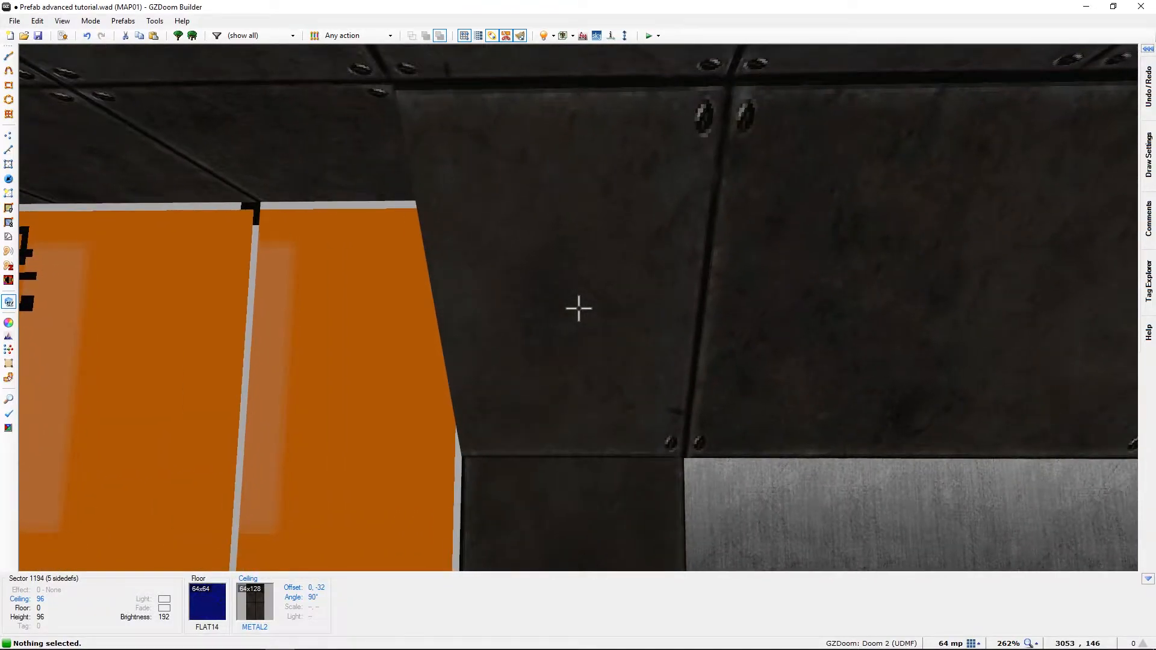
key("a")
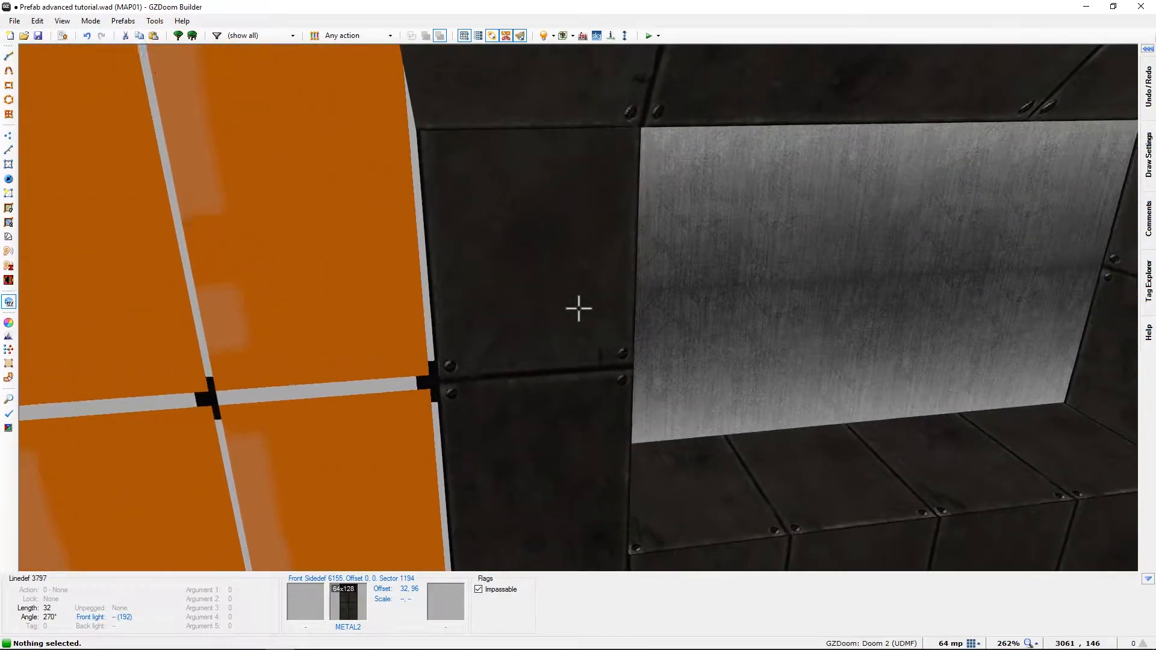
key("w")
scroll(579, 309, "down", 3)
middle_click_drag(579, 308, 480, 387)
scroll(479, 387, "up", 1)
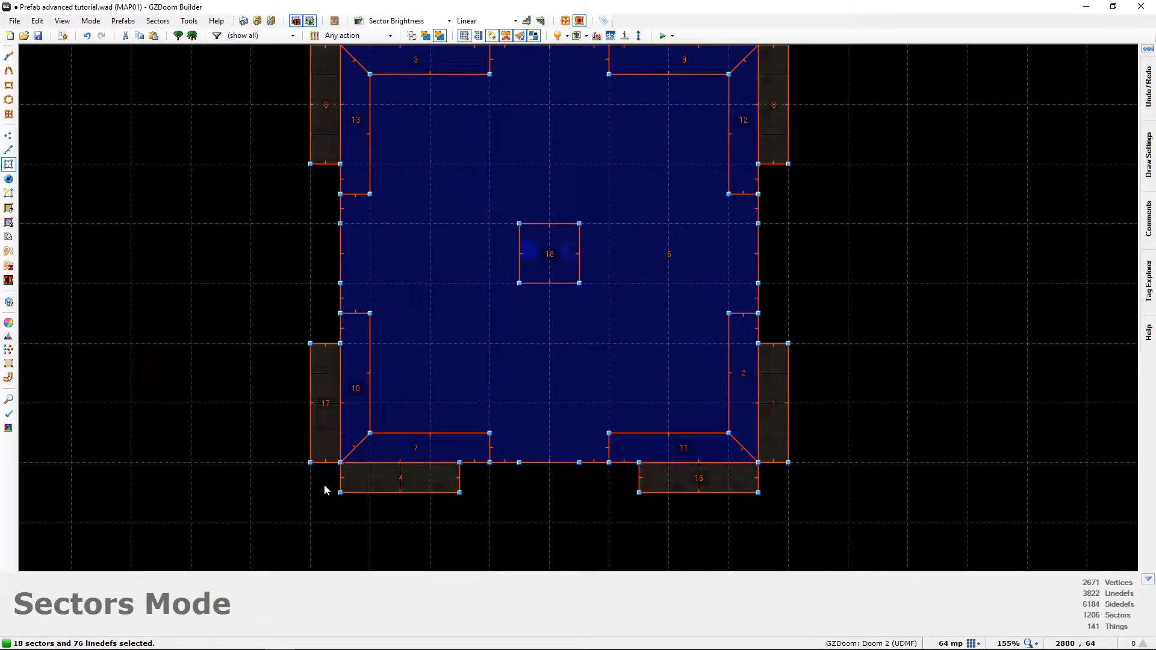
key("space")
left_click(302, 461)
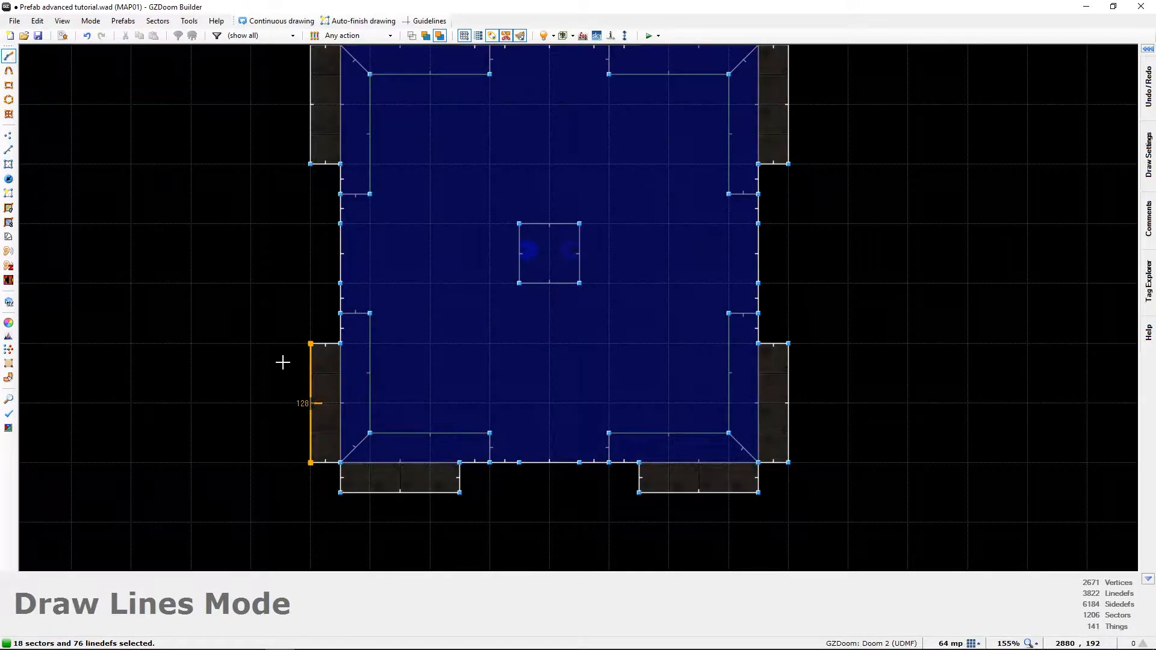
key("Escape")
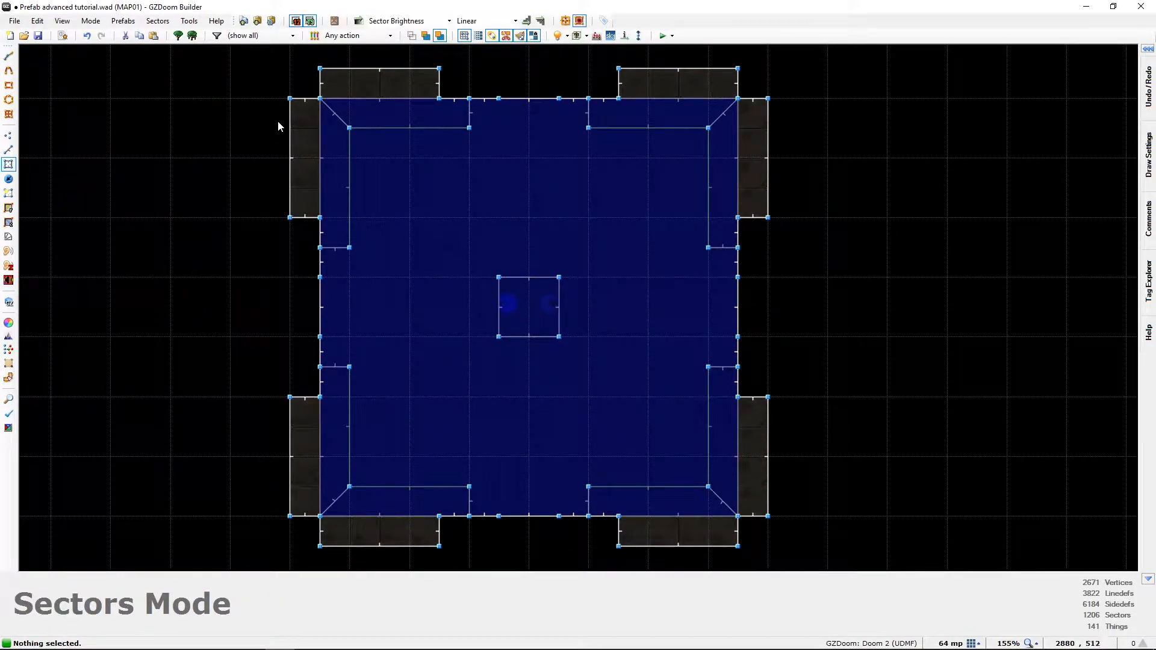
- Select the whole room and try moving its linedefs 64 mp to the left and back by the lower-left corner
mouse_move(242, 53)
left_mouse_down()
mouse_move(613, 336)
mouse_move(841, 572)
left_mouse_up()
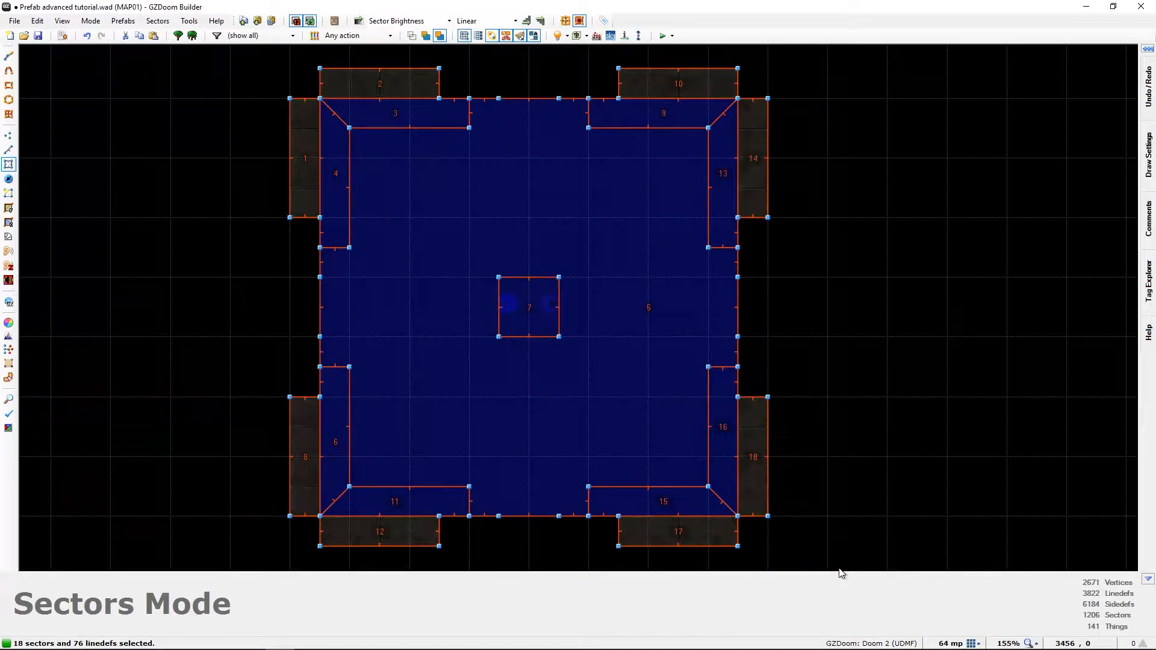
key("l")
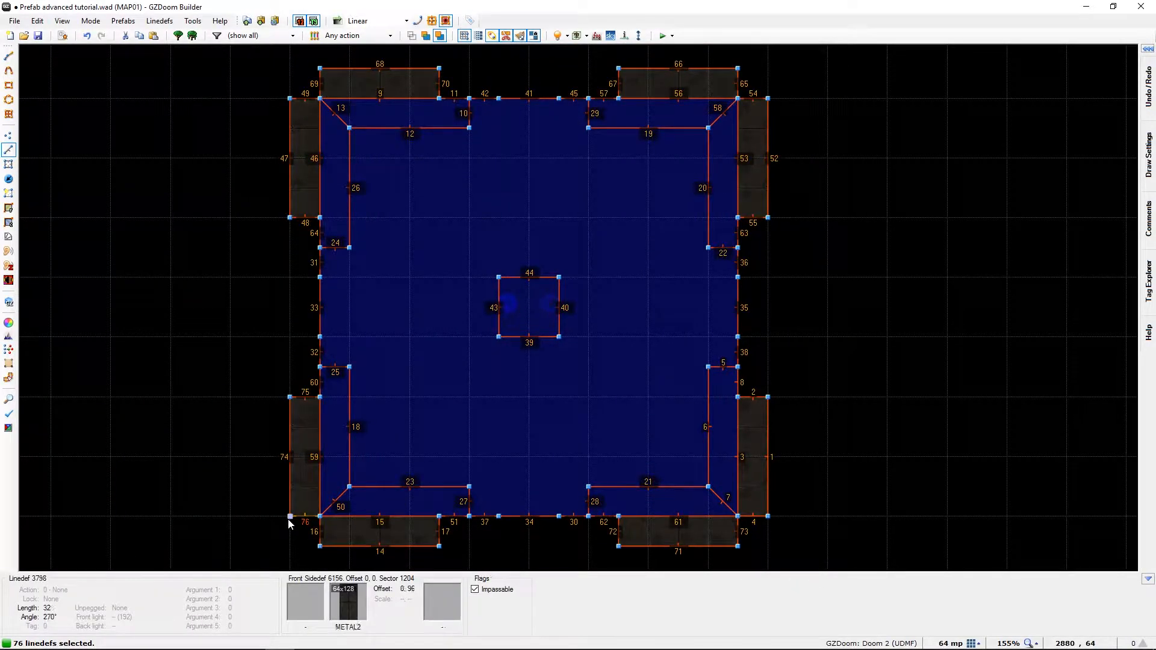
right_click_drag(289, 518, 254, 523)
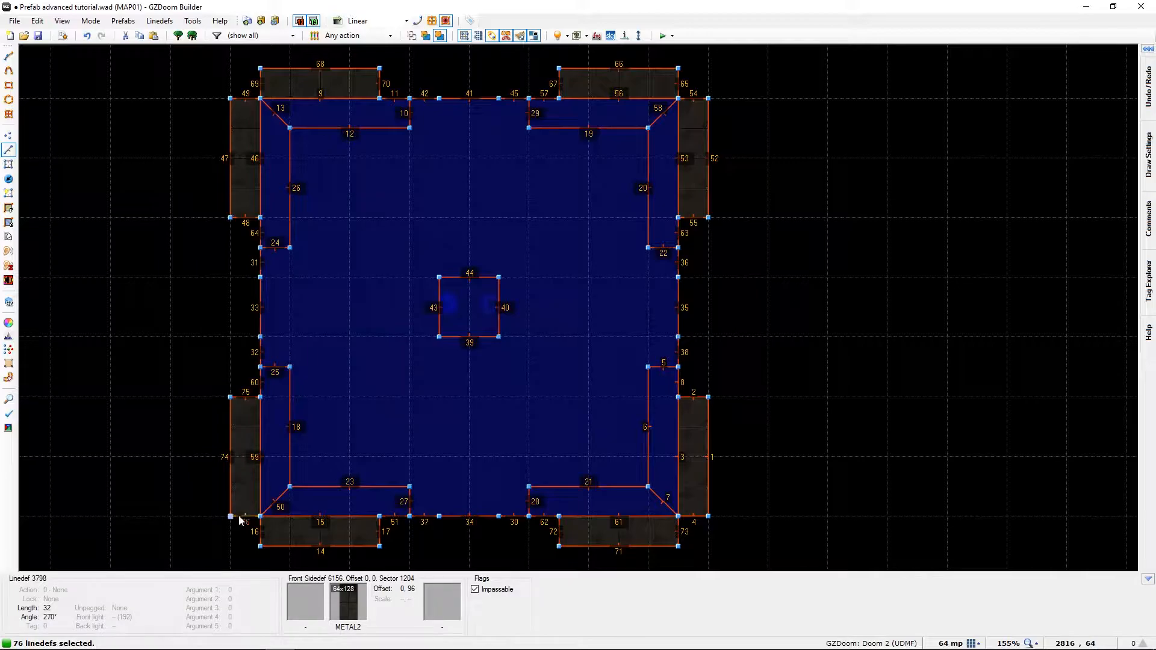
right_click_drag(235, 525, 277, 502)
- Try moving the selected room in Sectors mode, about 32 mp to the left and about 64 mp back to the right
key("s")
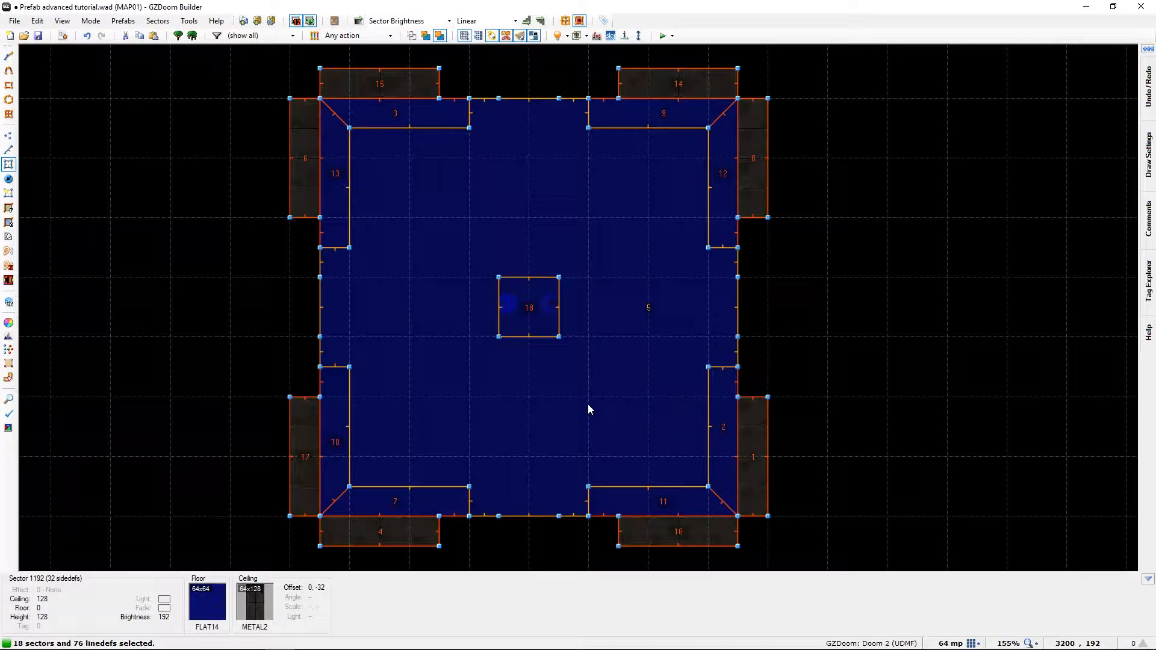
right_click_drag(588, 406, 576, 414)
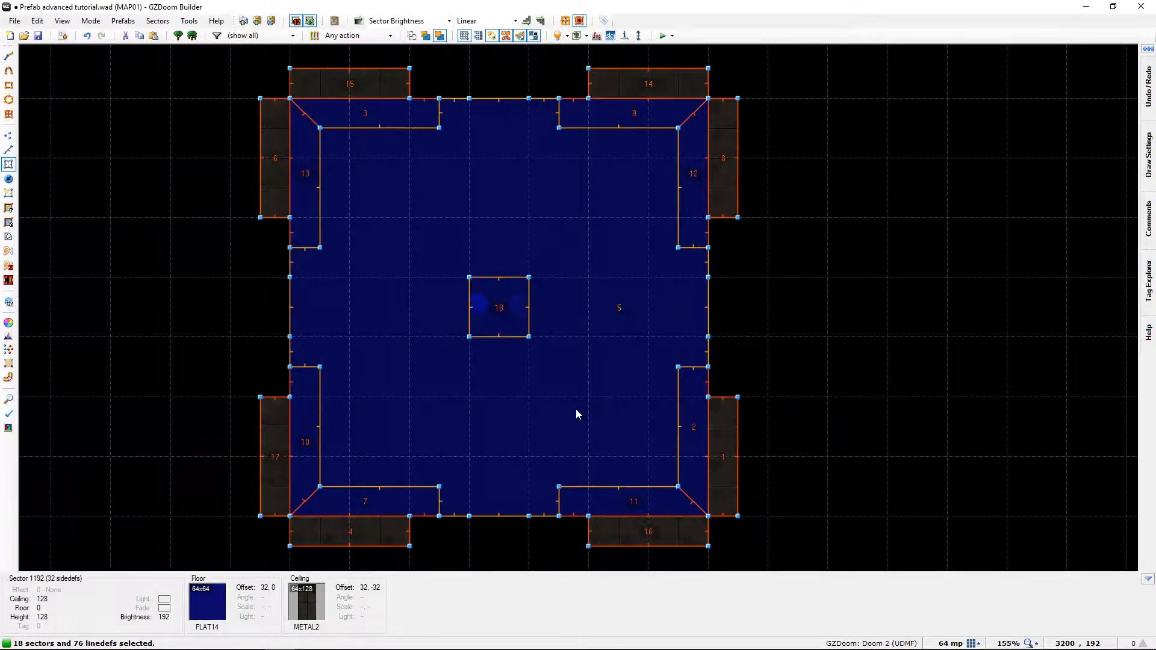
right_click_drag(471, 395, 521, 391)
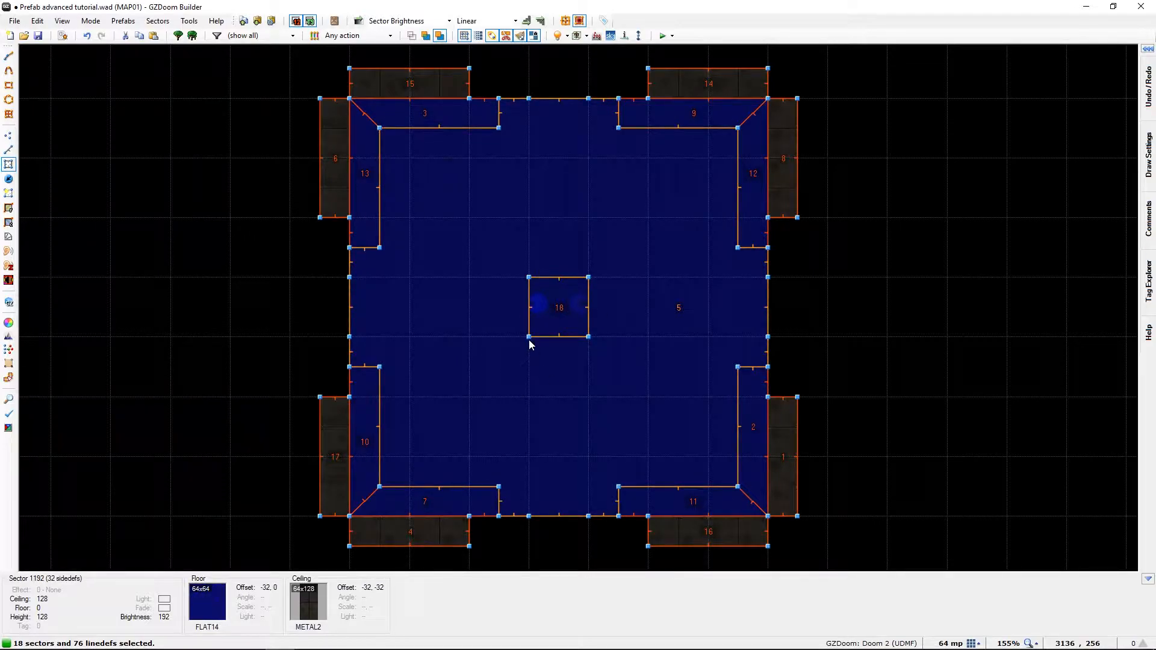
key("l")
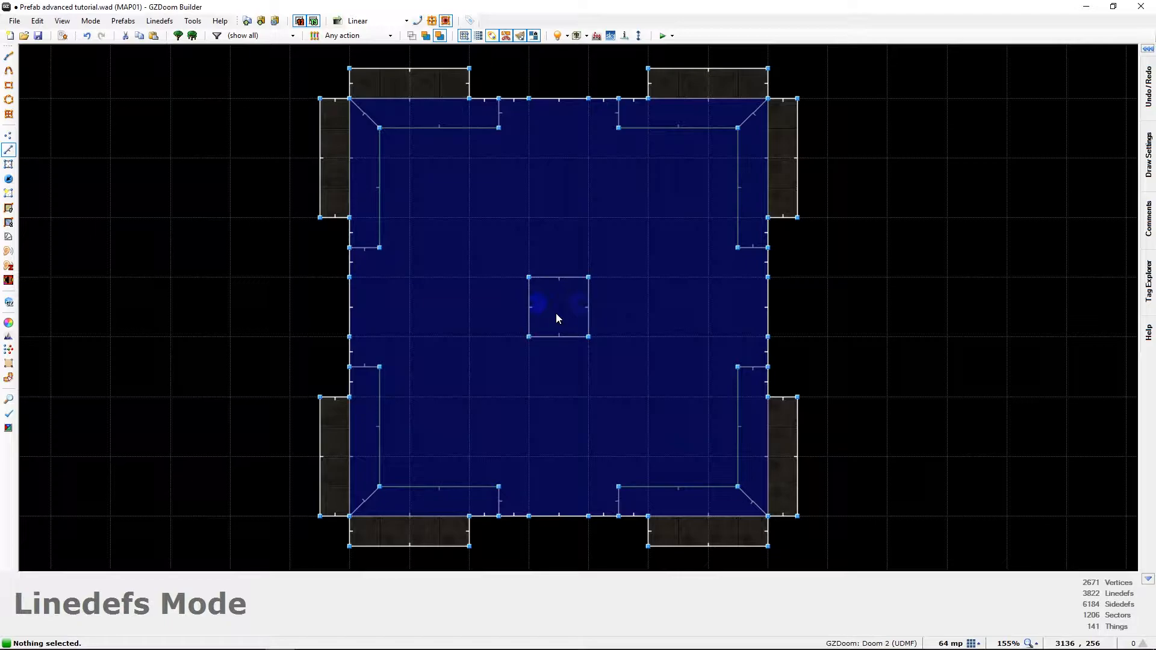
left_click_drag(277, 58, 818, 563)
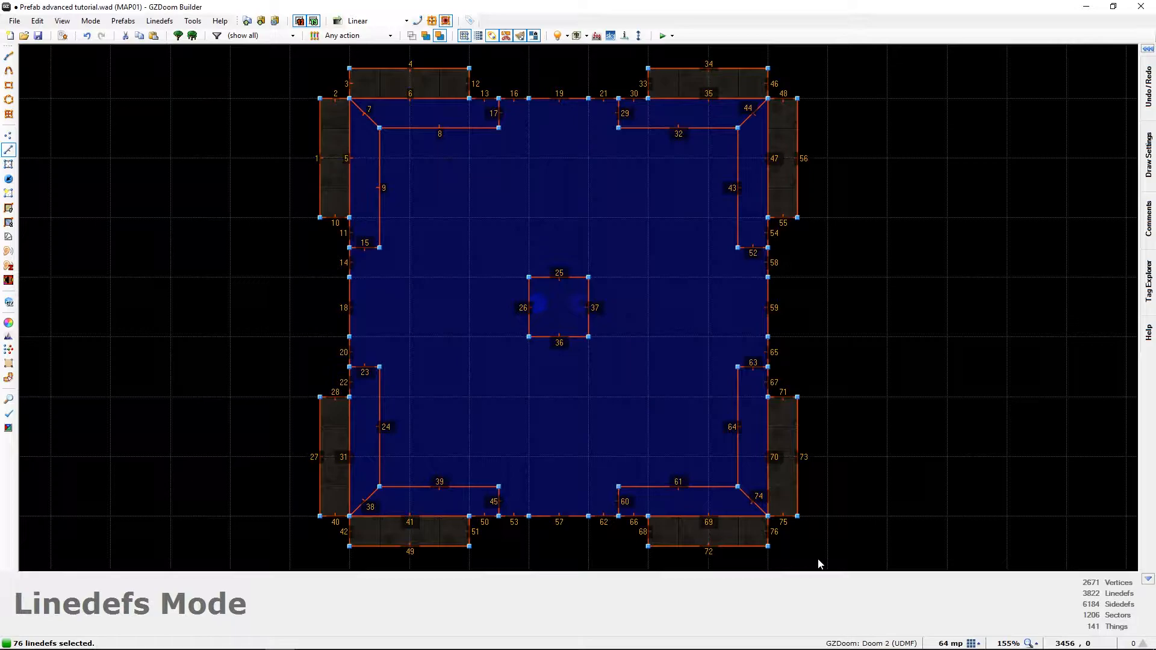
key("e")
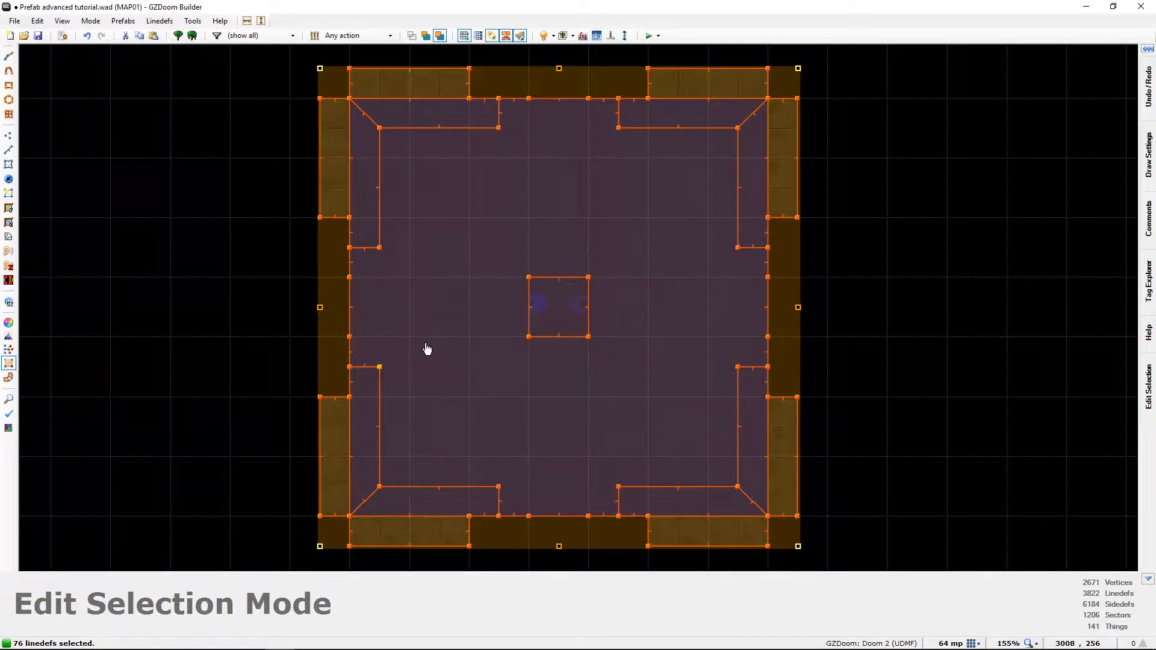
key("Return")
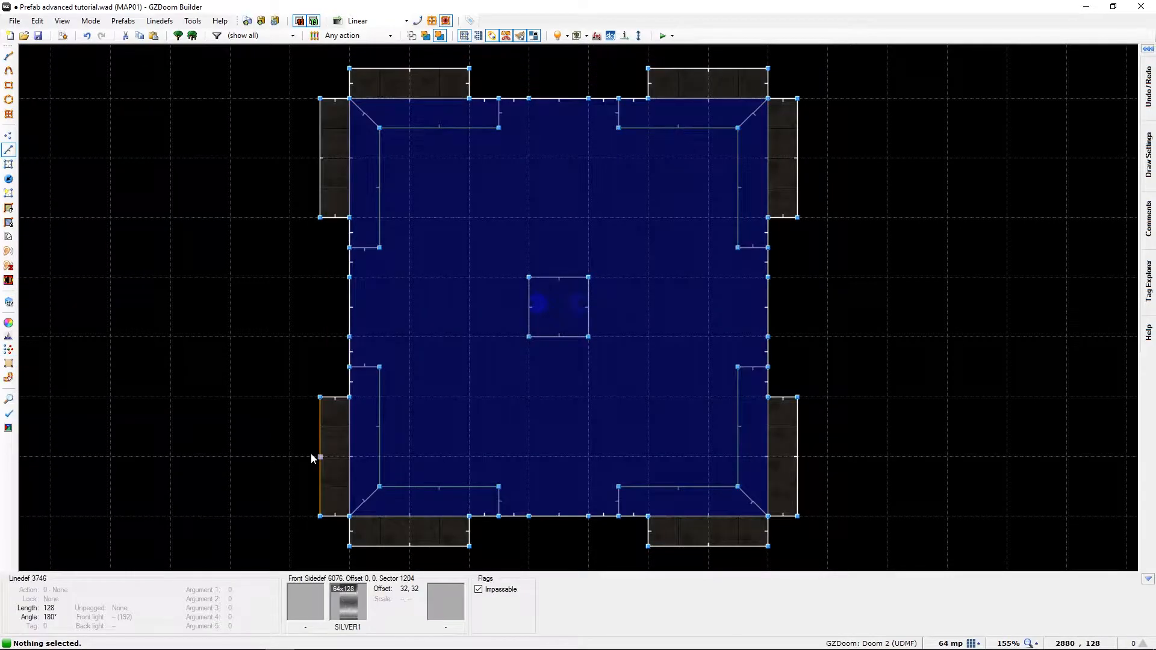
- Select all the room's linedefs and try shifting the room sideways along the 64 mp grid in Edit Selection mode
left_click_drag(293, 59, 822, 552)
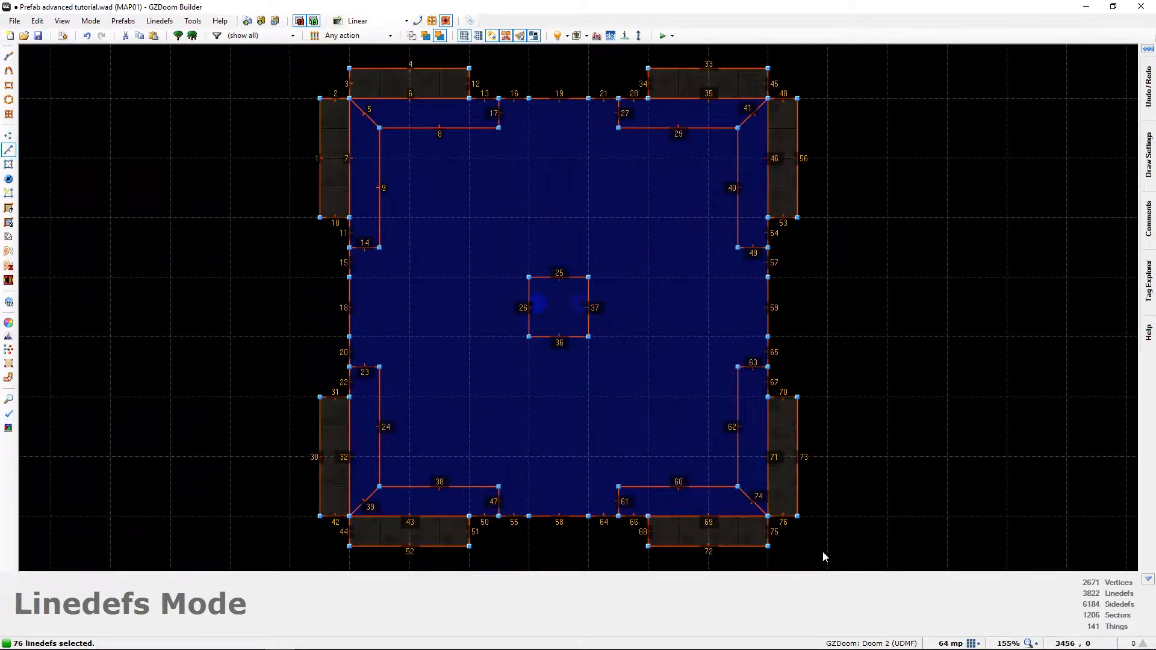
key("e")
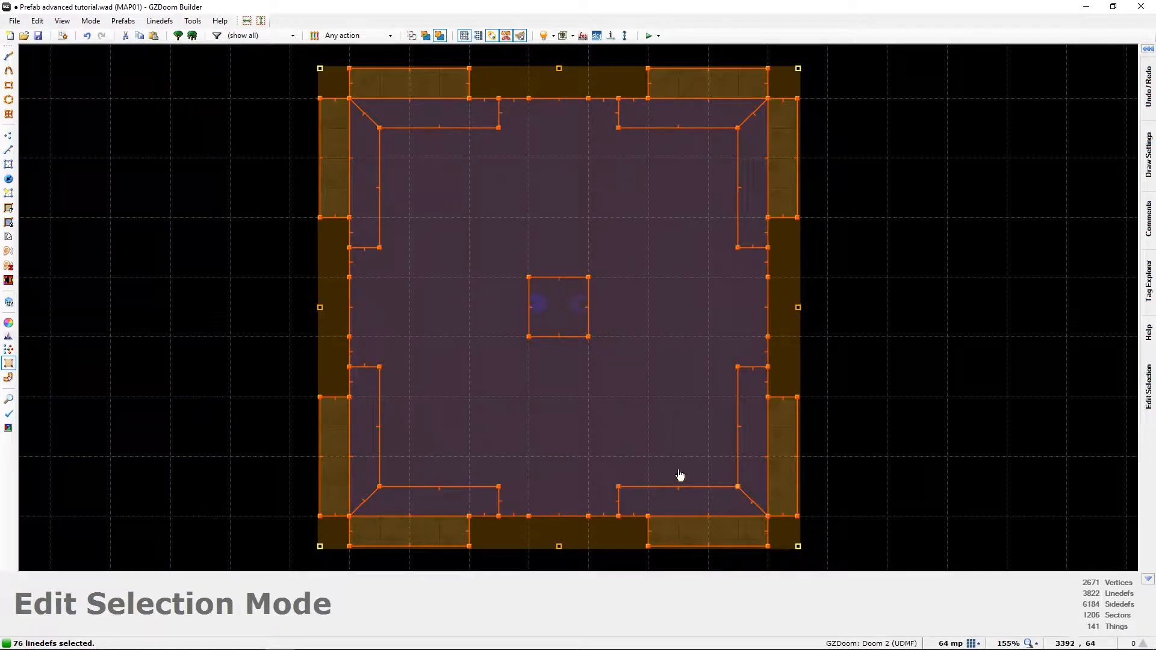
left_click_drag(591, 371, 493, 331)
left_click_drag(317, 348, 433, 365)
left_click_drag(442, 358, 528, 360)
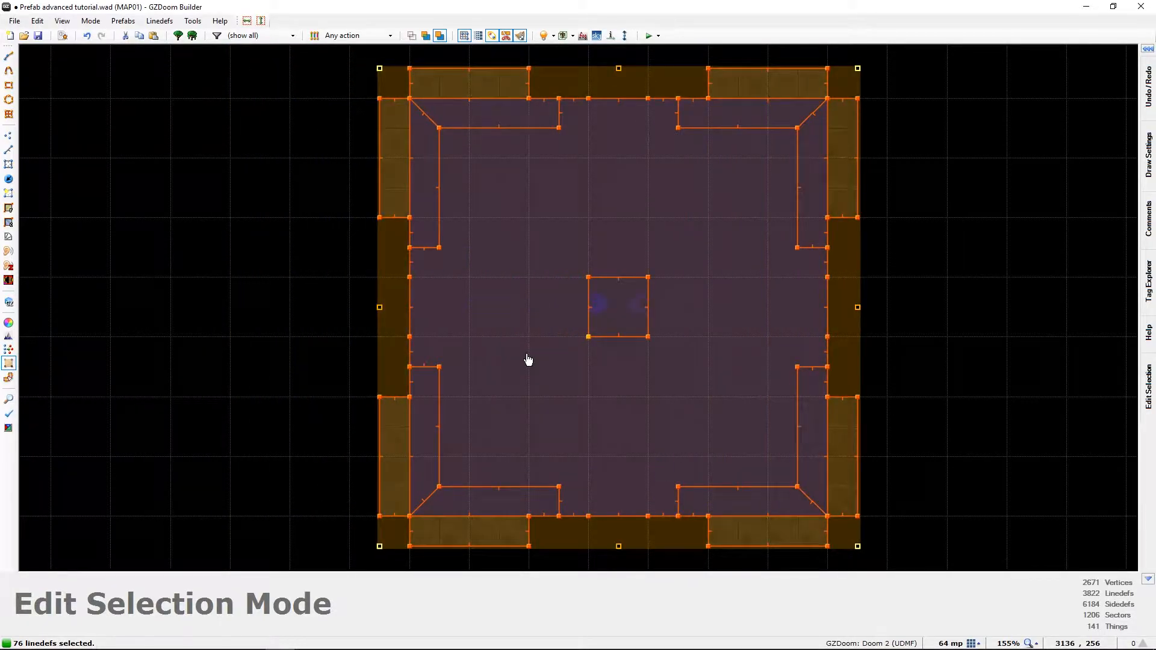
left_click_drag(676, 382, 570, 377)
scroll(571, 382, "up", 2)
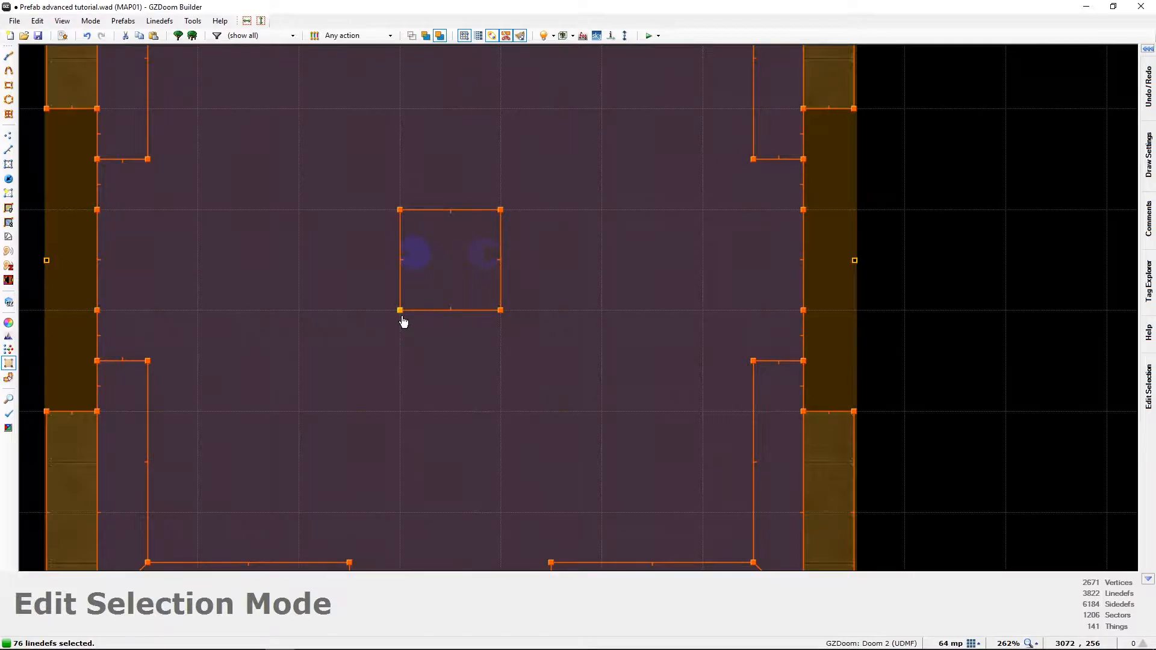
left_click_drag(376, 317, 517, 362)
scroll(331, 331, "down", 2)
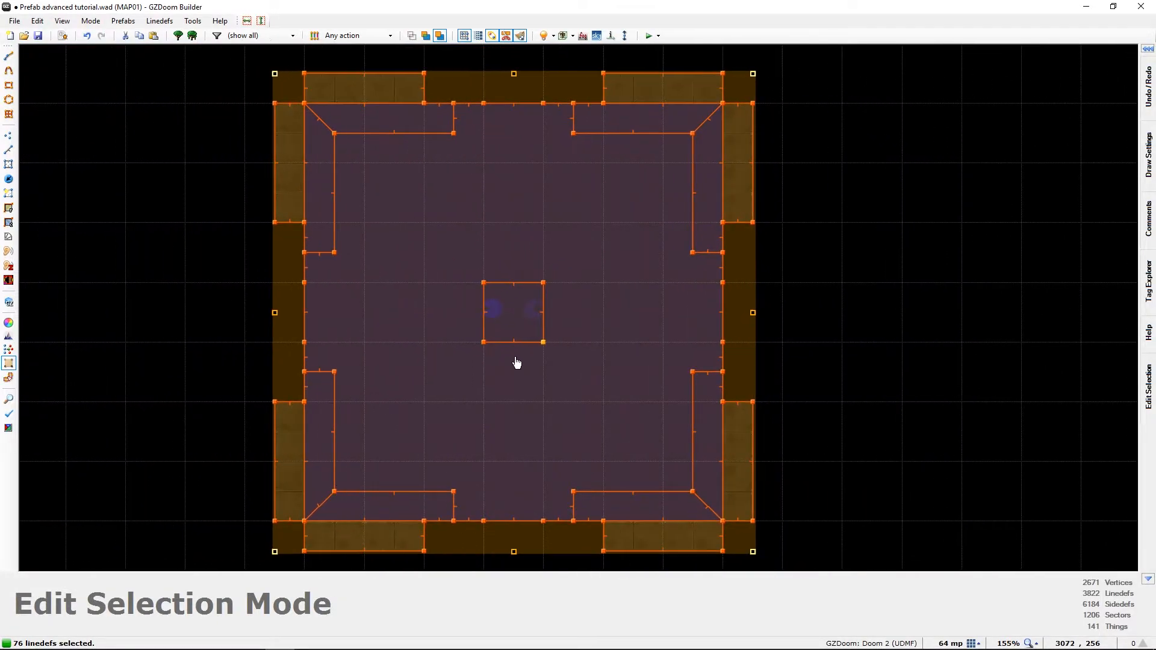
scroll(517, 362, "down", 1)
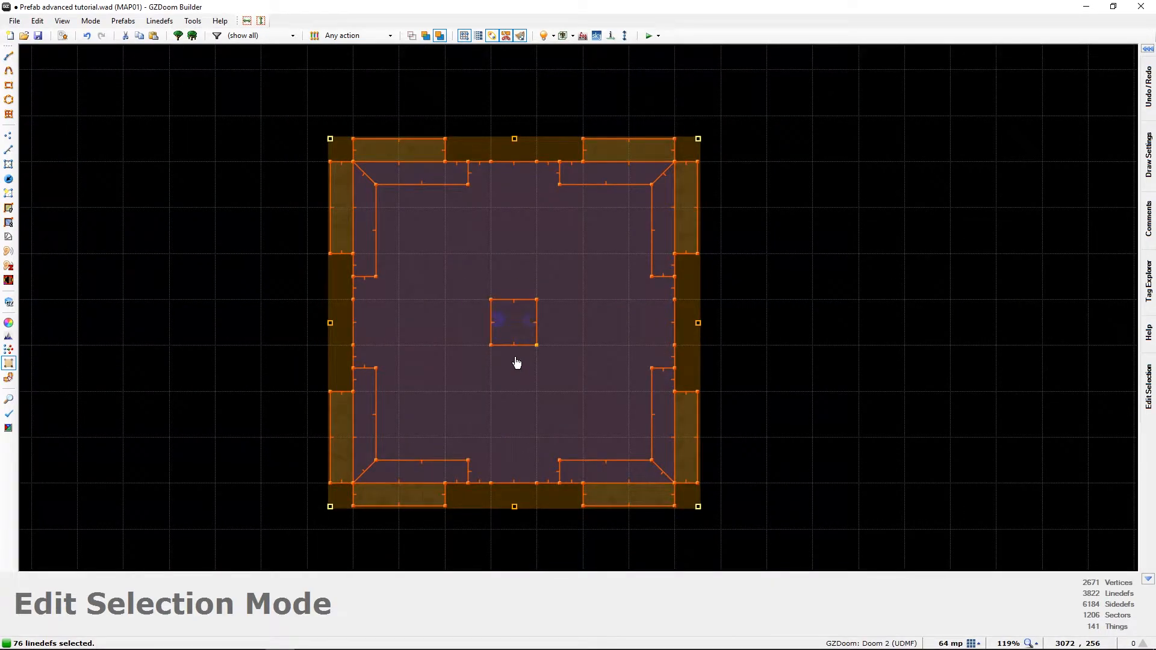
scroll(517, 362, "up", 1)
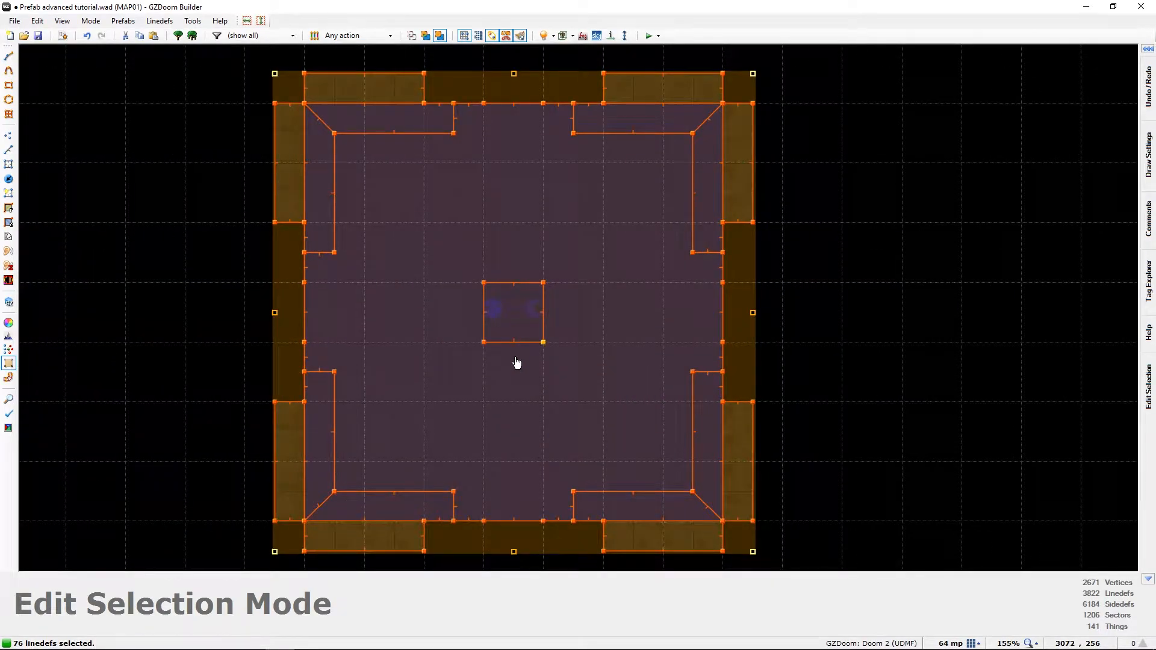
left_click_drag(519, 397, 499, 377)
- Undo the room's moves and its insertion, and reinsert the previously used room prefab on the 64 mp grid
key("Escape")
key("ctrl+z")
key("ctrl+z")
key("ctrl+z")
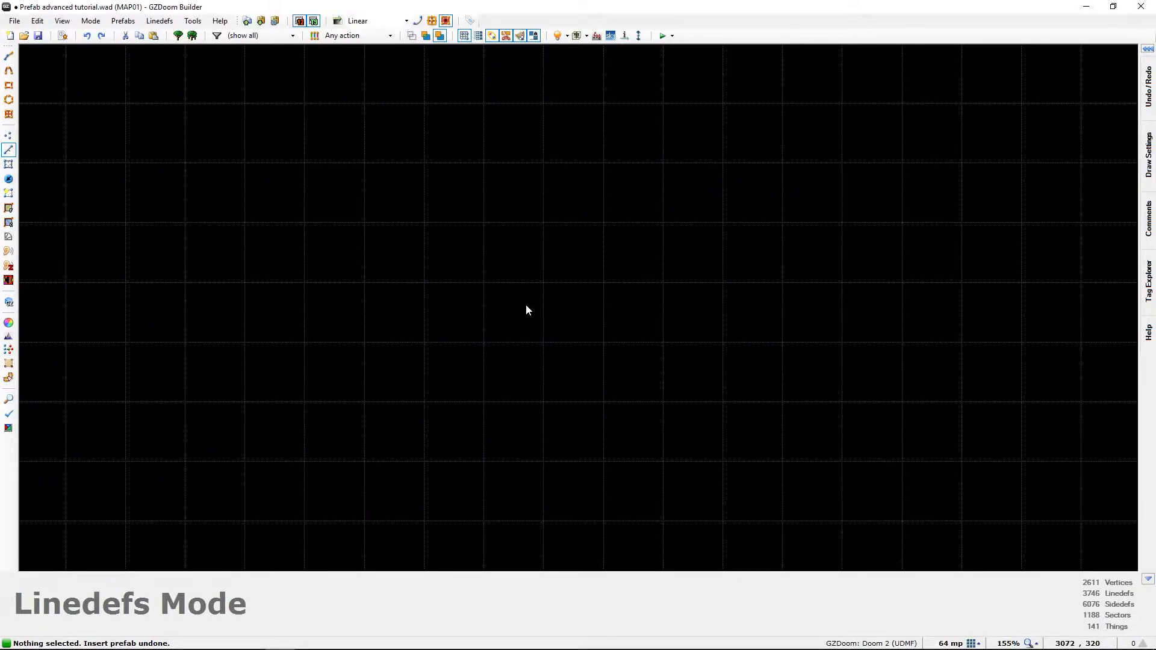
key("ctrl+shift+p")
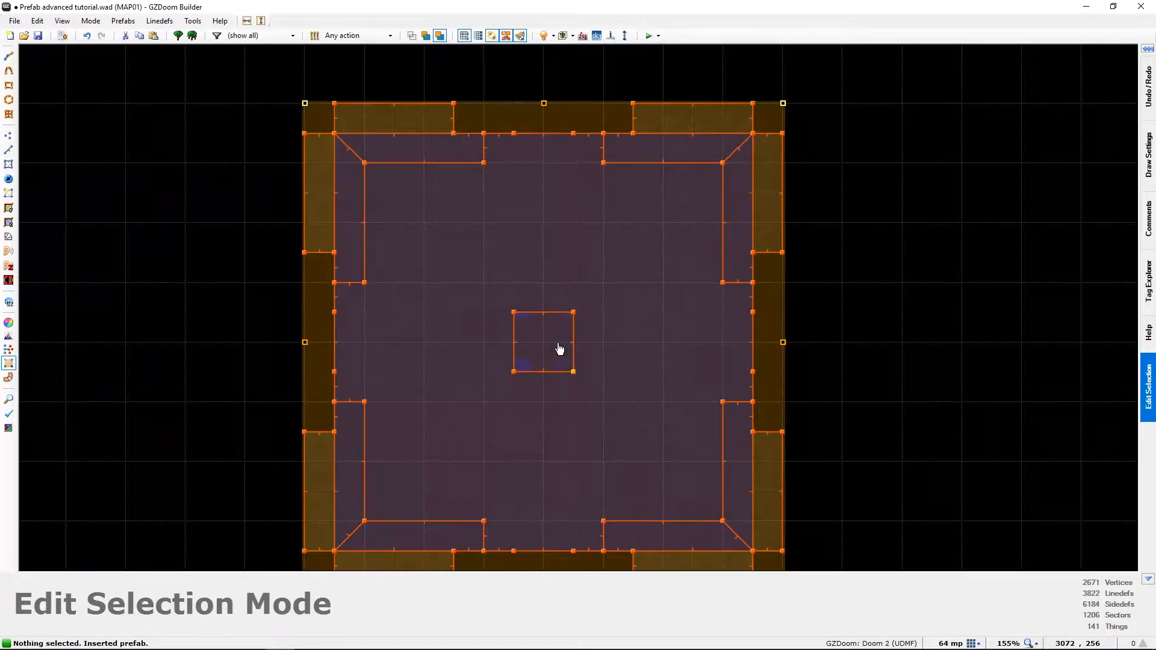
- Position the inserted room prefab on the 64 mp grid lines and apply the placement
left_click_drag(547, 408, 550, 390)
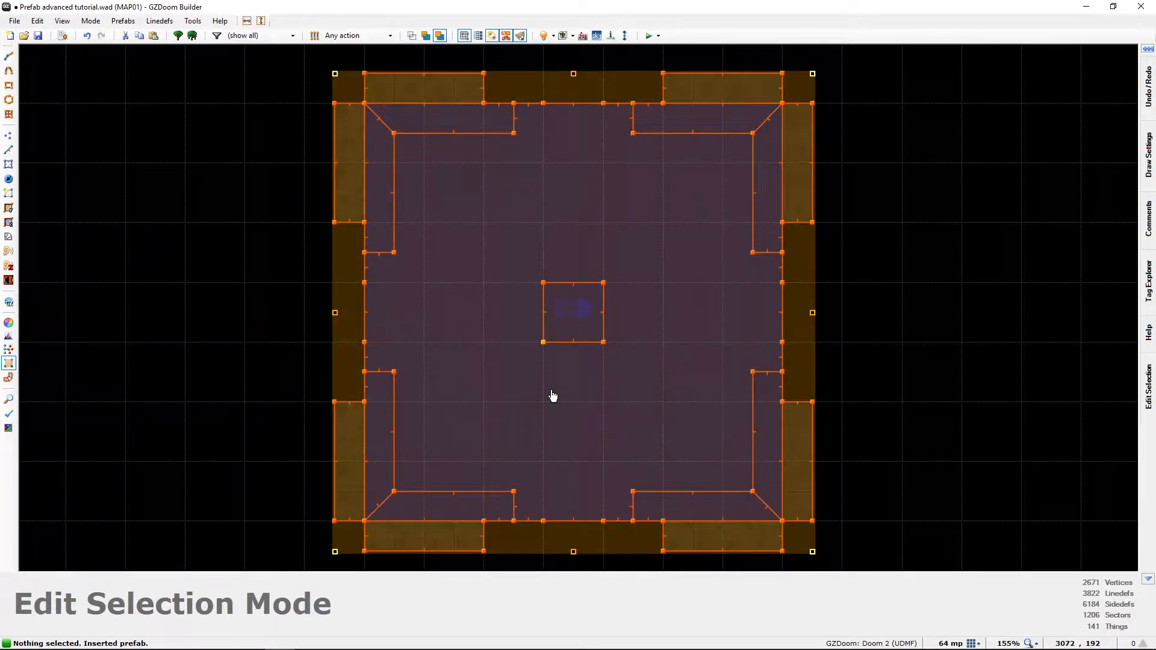
scroll(624, 279, "up", 6)
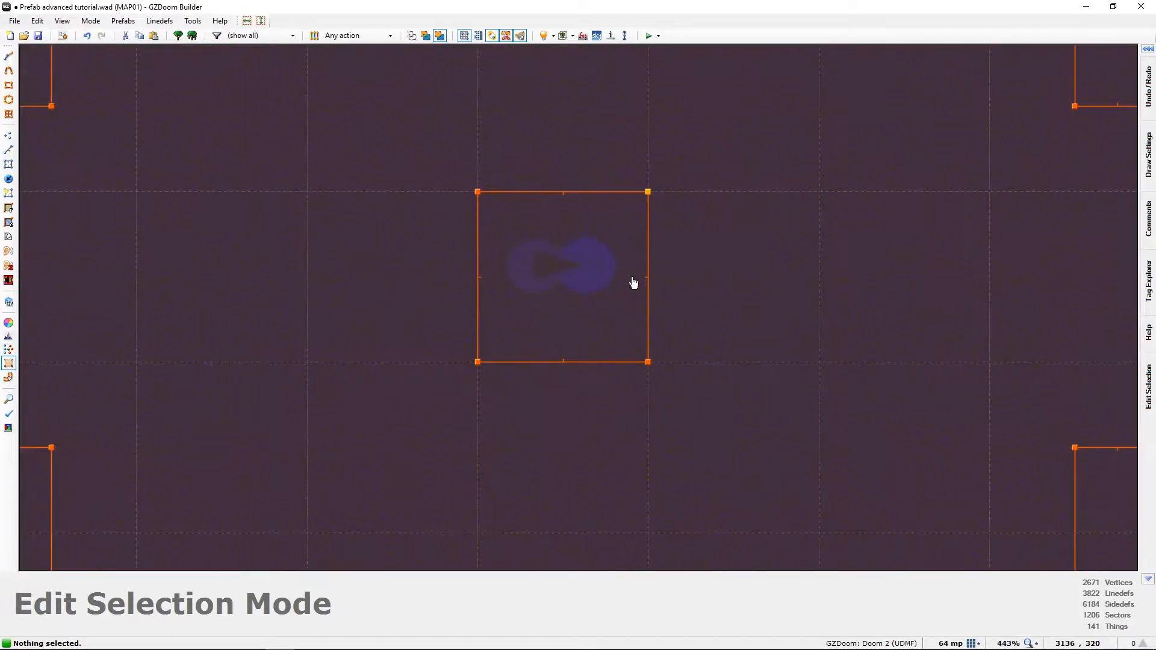
scroll(634, 283, "down", 7)
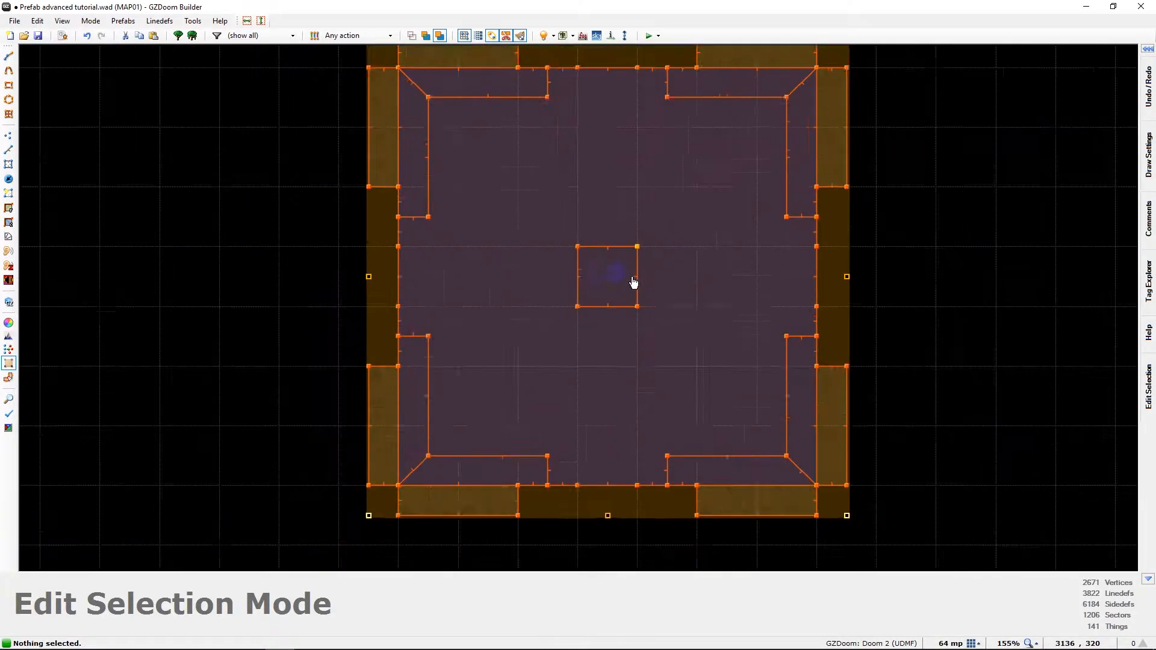
scroll(634, 283, "up", 3)
scroll(655, 245, "down", 2)
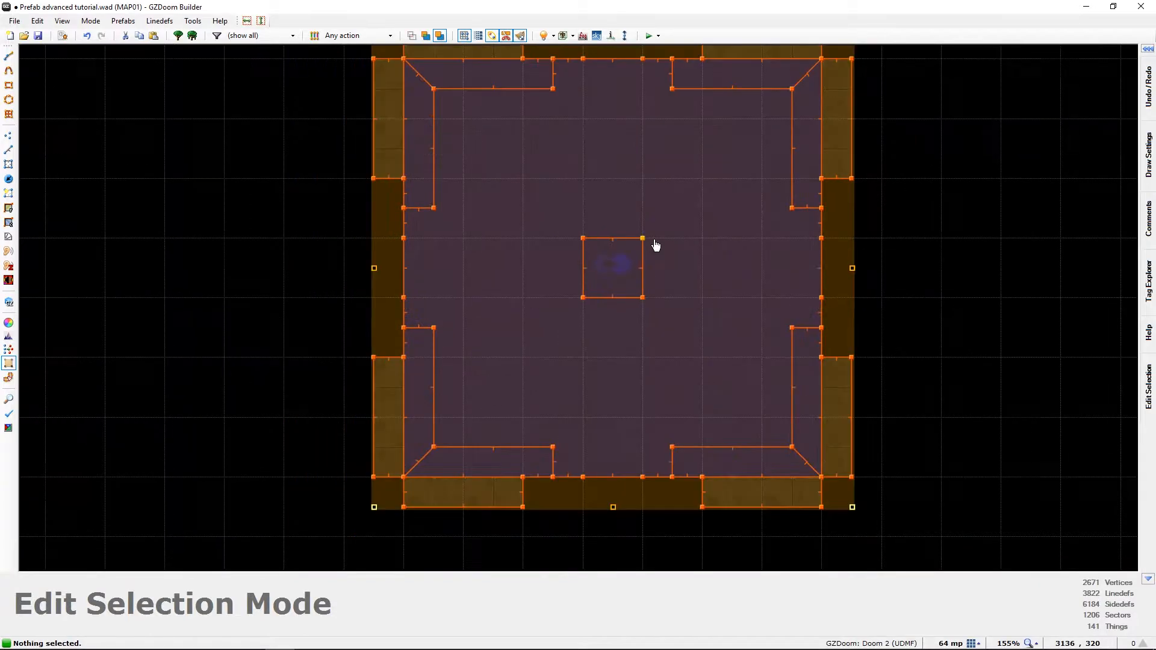
middle_click_drag(655, 245, 598, 283)
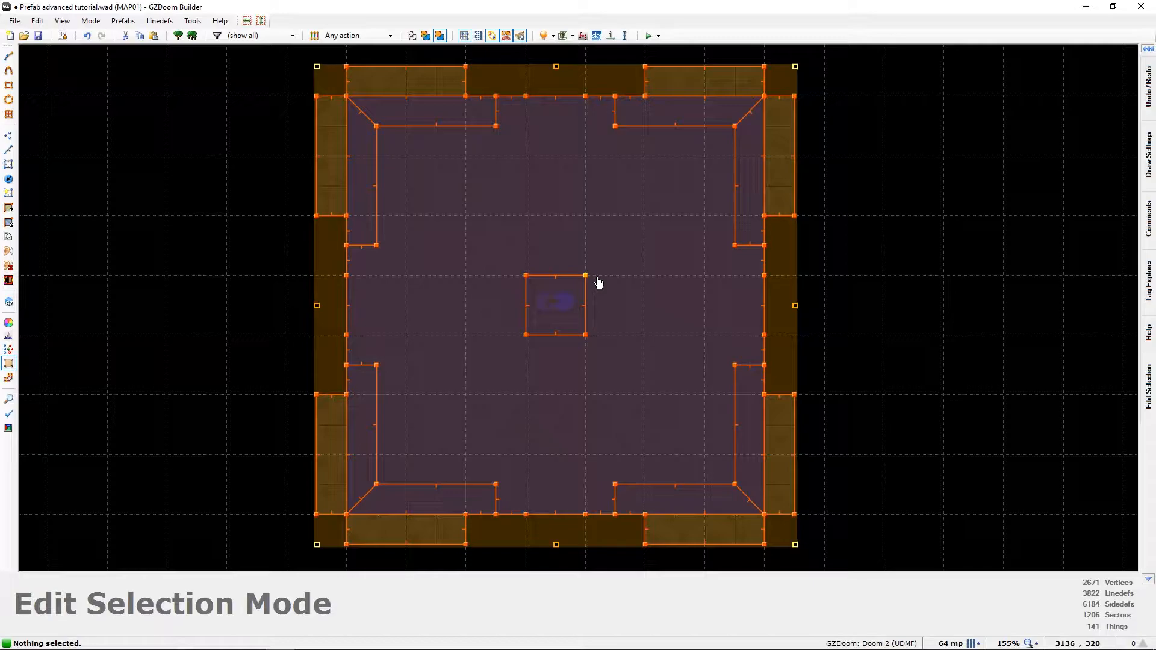
key("Return")
- Insert the Infisize room double ceiling prefab and place it on the grid to the right of the existing room
middle_click_drag(998, 231, 733, 232)
scroll(733, 228, "down", 2)
middle_click_drag(888, 322, 649, 378)
key("ctrl+shift+o")
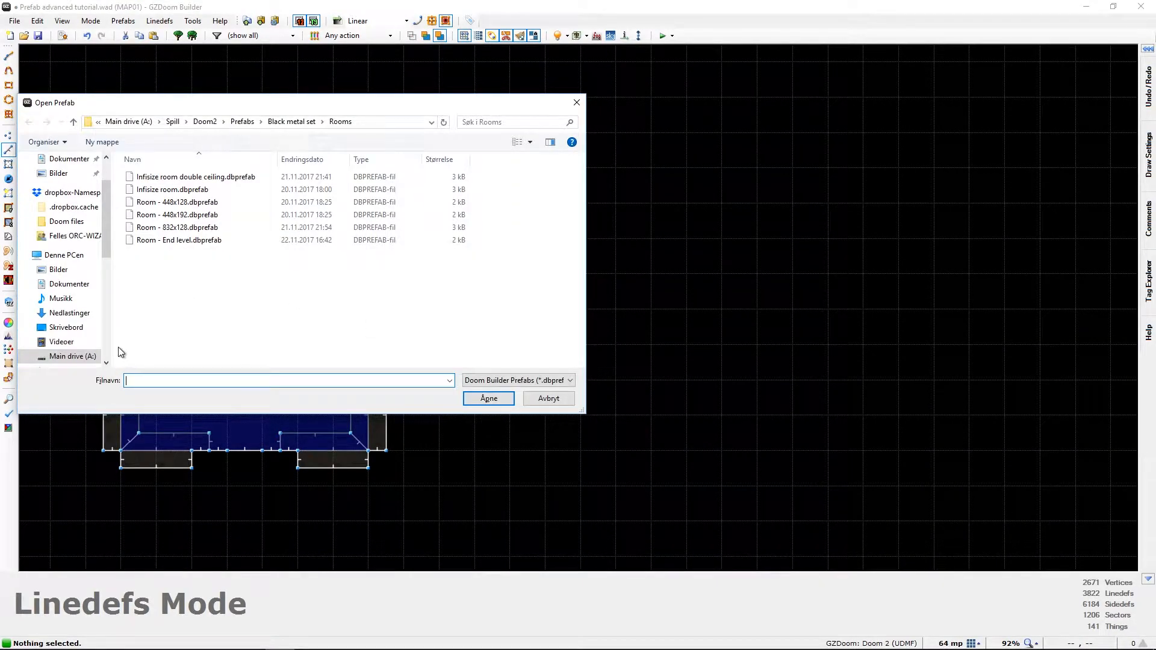
left_click(148, 177)
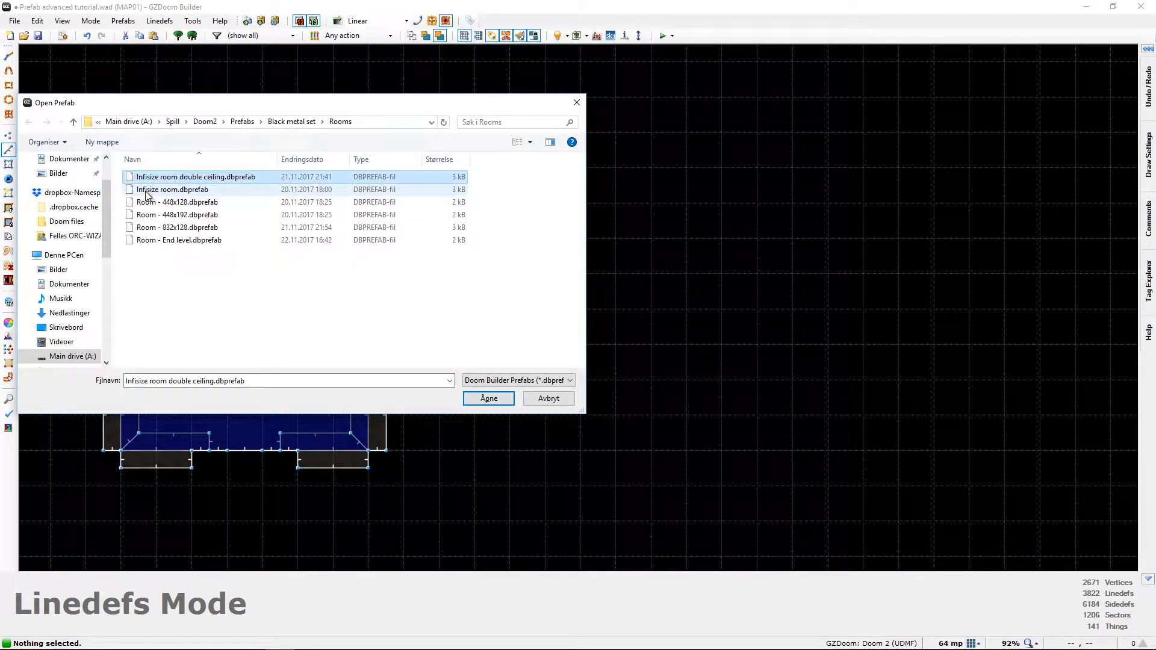
left_click(491, 399)
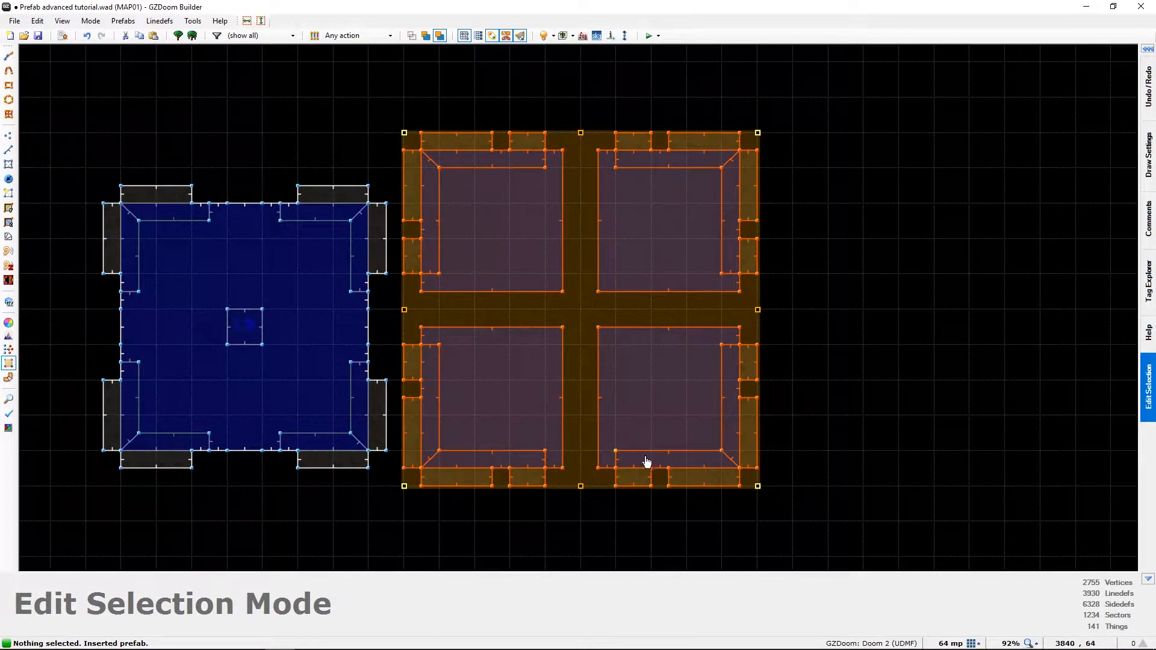
scroll(775, 527, "up", 2)
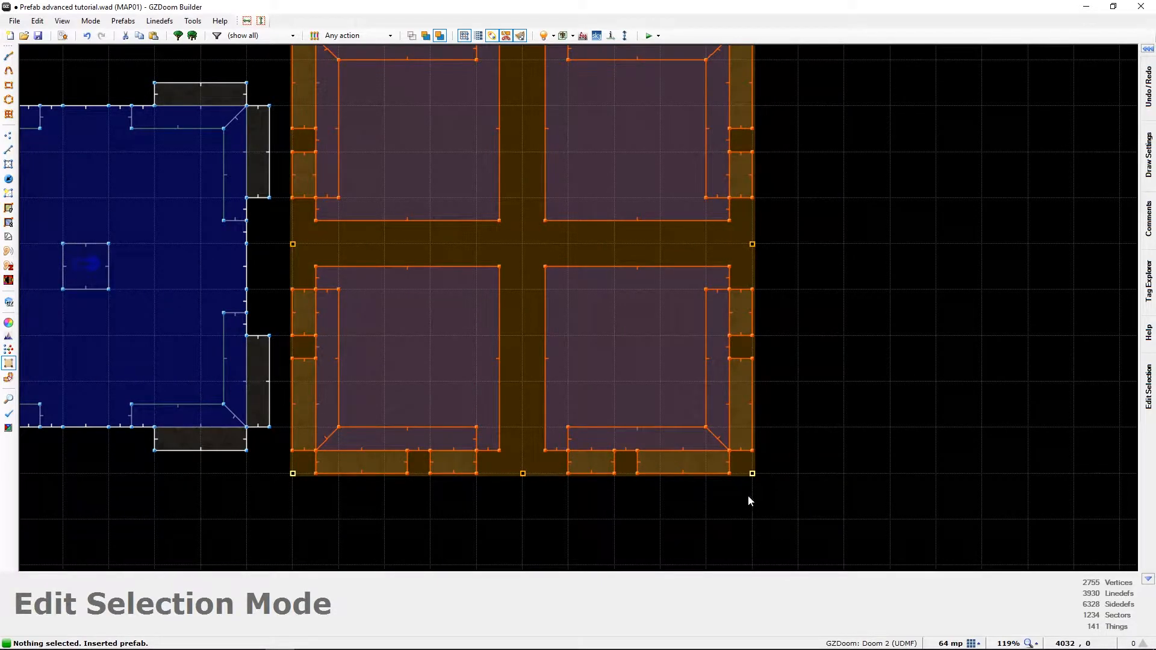
left_click_drag(730, 464, 792, 449)
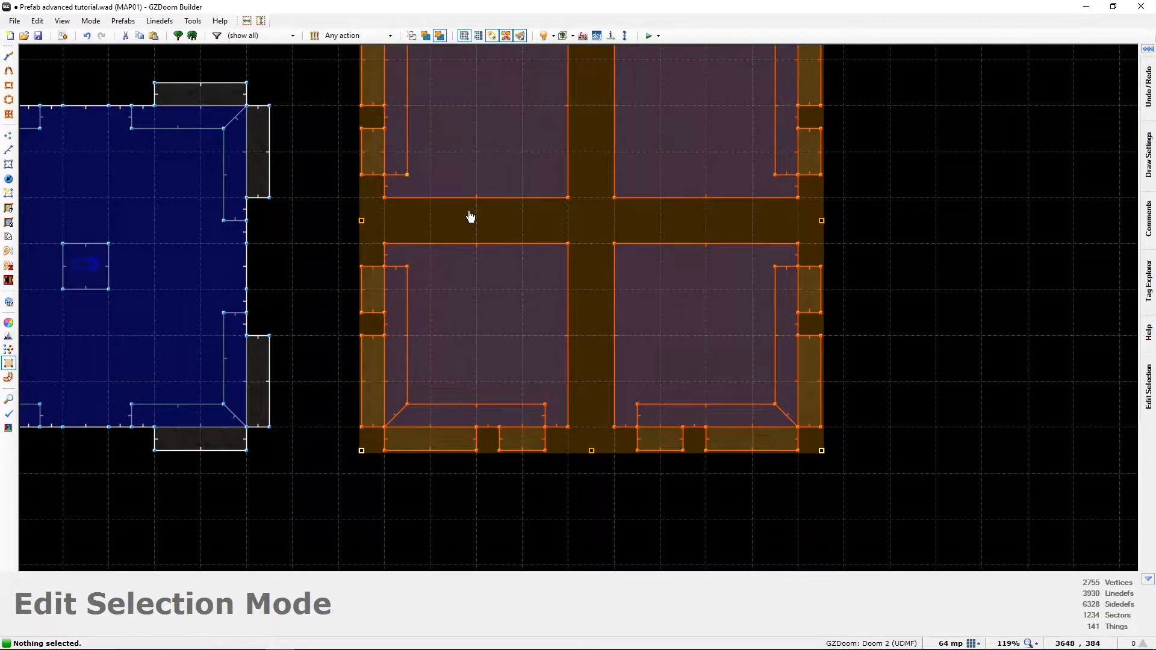
key("Return")
scroll(503, 246, "down", 3)
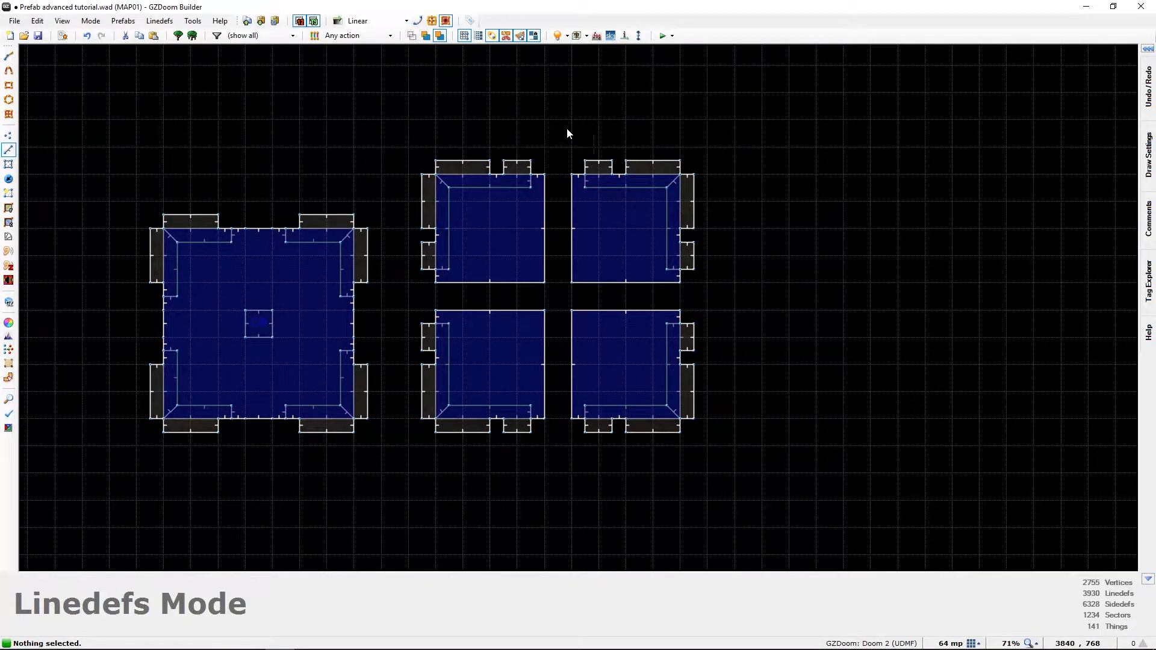
- Move the right half of the Infisize room about 128 mp to the right in Sectors mode, and delete the whole prefab
left_click_drag(555, 108, 791, 565)
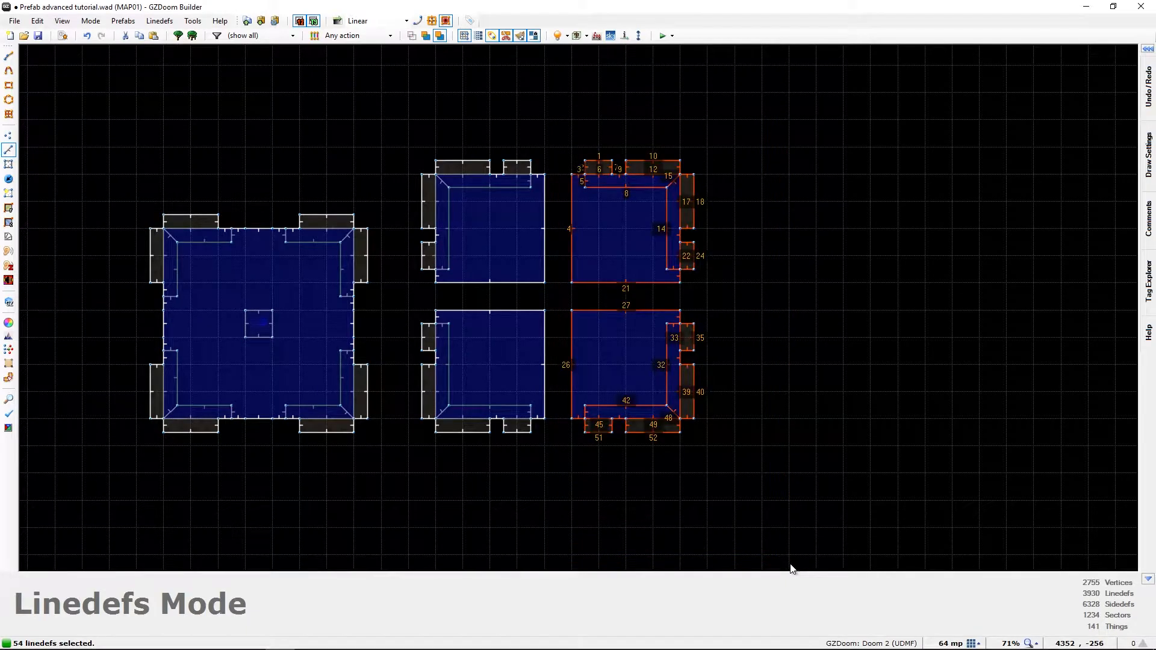
key("s")
left_click_drag(598, 342, 643, 340)
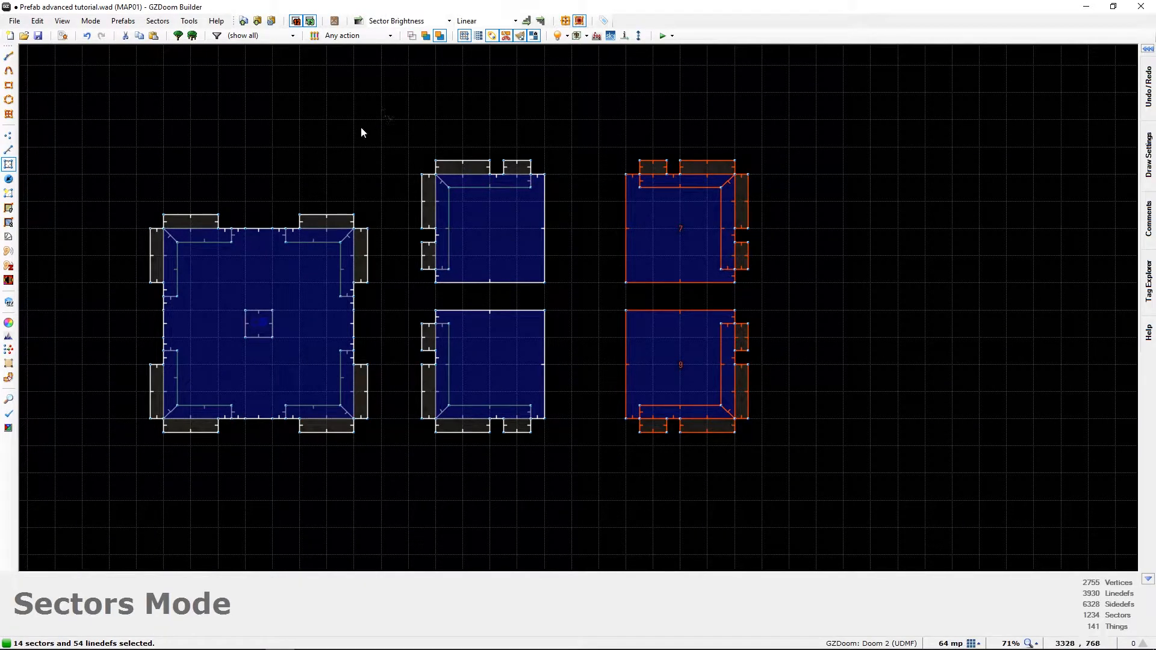
left_click_drag(397, 114, 791, 546)
key("Delete")
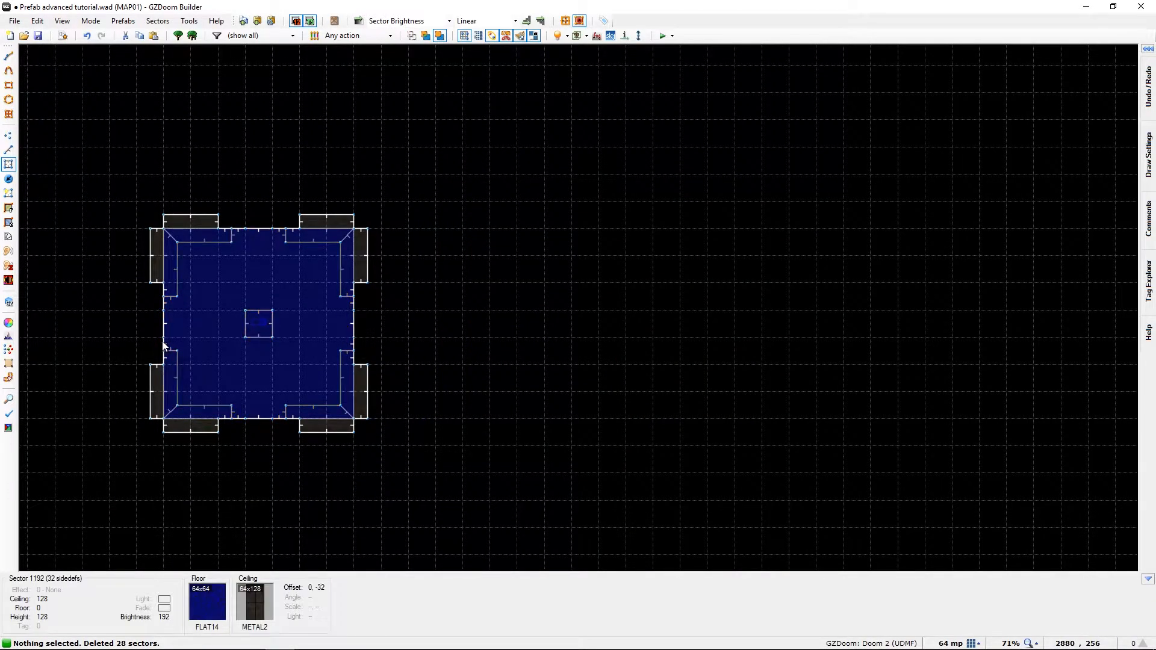
- Examine the remaining room's open wall sections and their textures in 3D Visual Mode
middle_click_drag(128, 447, 323, 422)
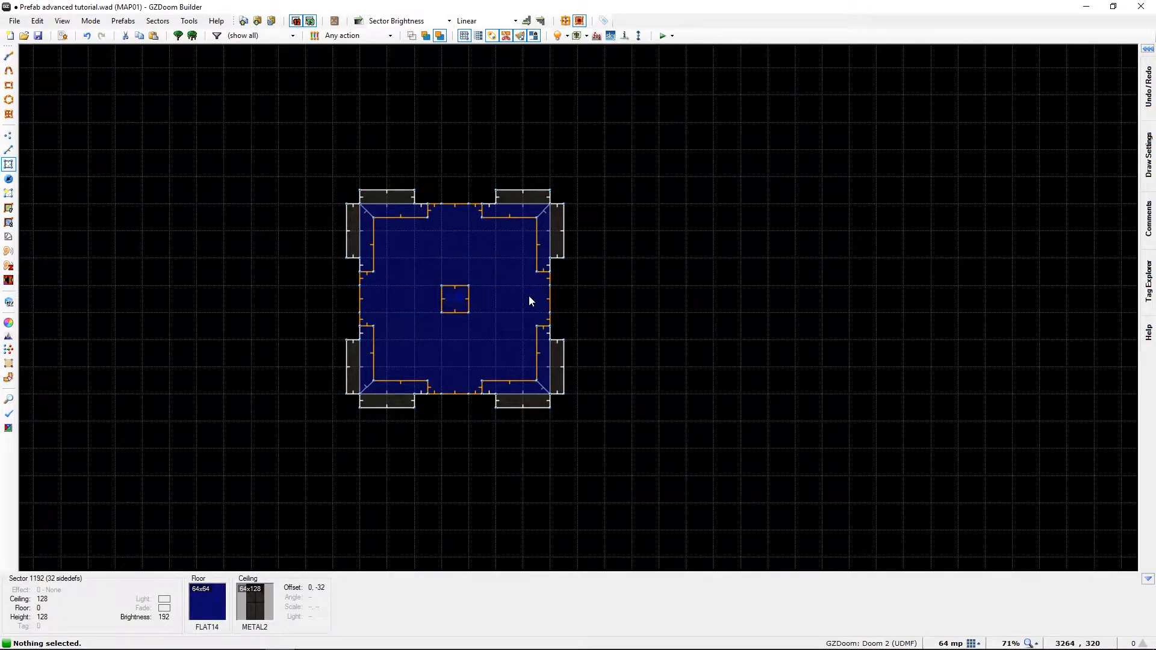
key("q")
key("e")
key("e")
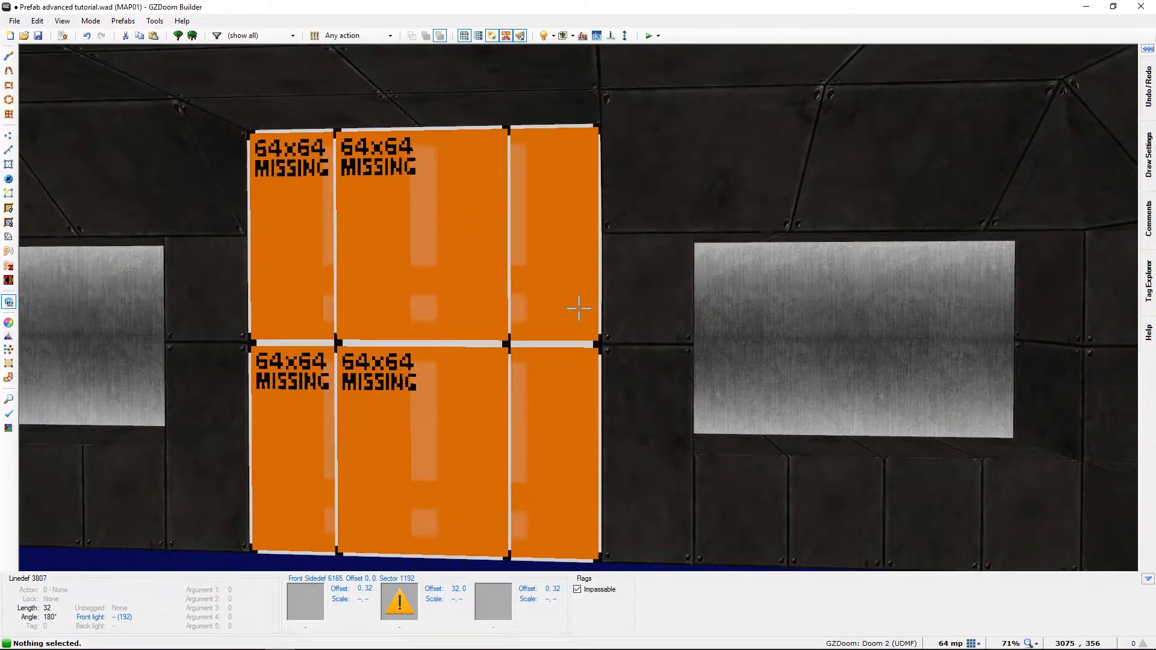
key("q")
- Insert the Doorframe wide NSEW prefab from the Doorways & Caps folder and place it to the right of the room
scroll(483, 442, "up", 1)
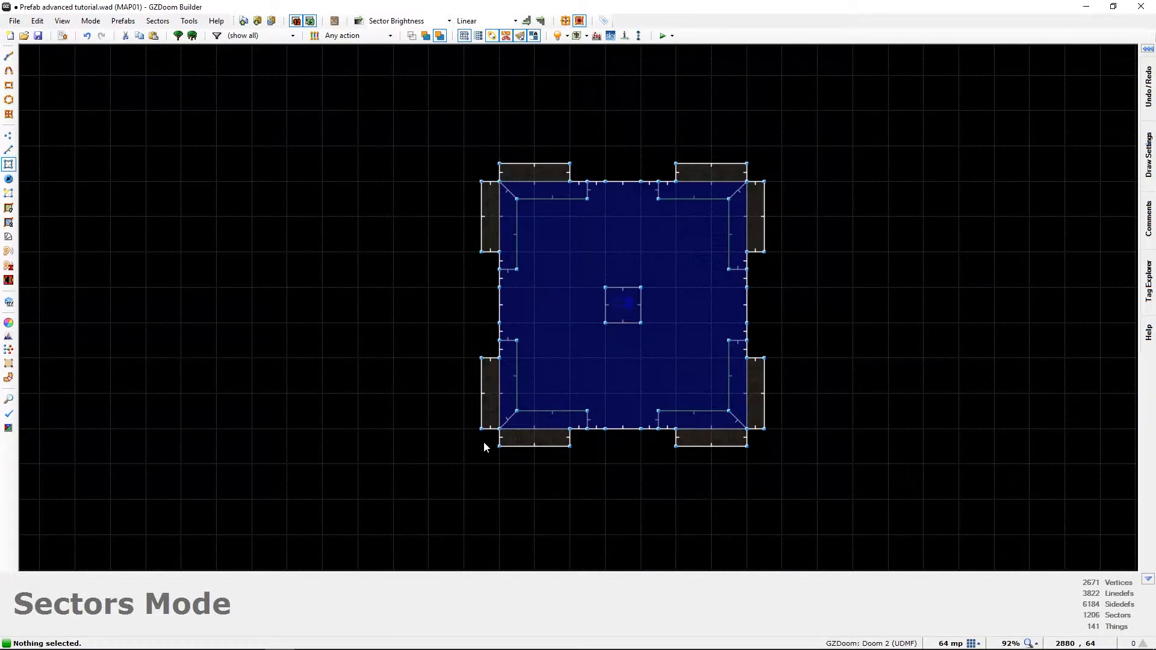
scroll(483, 442, "up", 3)
scroll(483, 442, "down", 1)
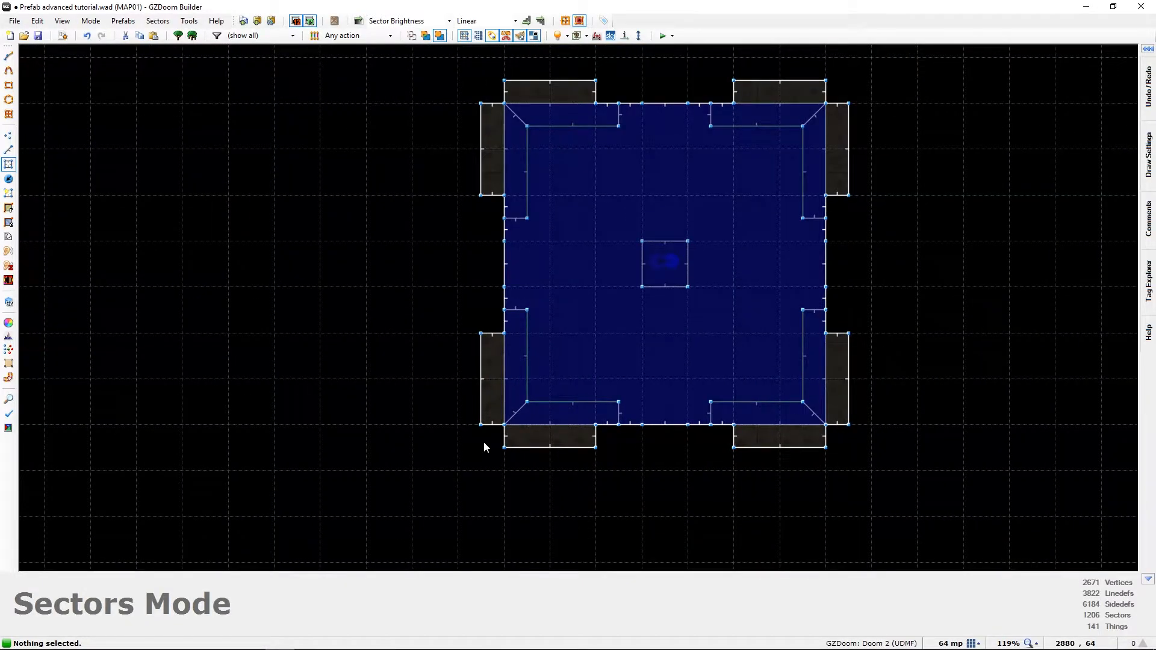
middle_click_drag(479, 442, 323, 494)
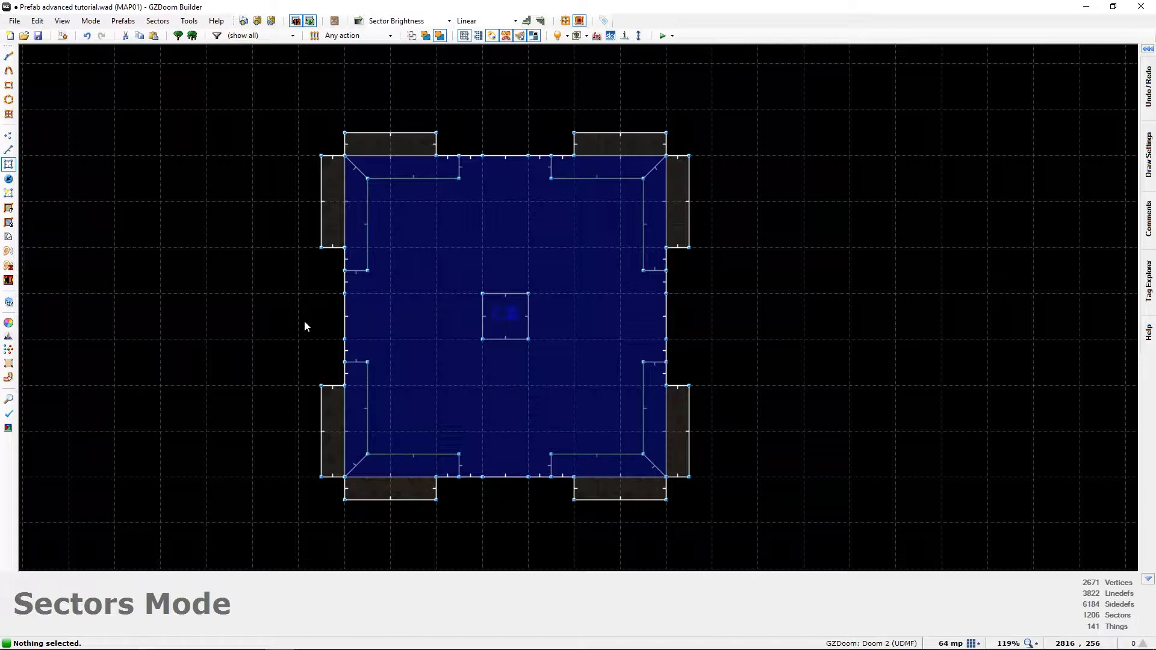
key("ctrl+p")
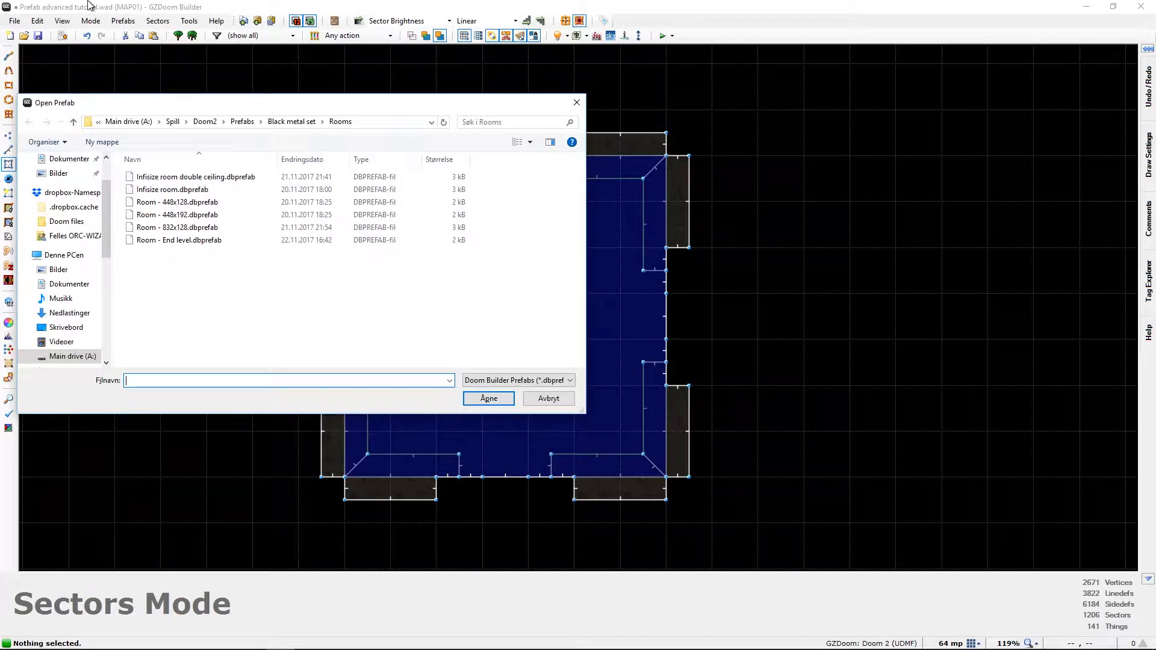
left_click(74, 121)
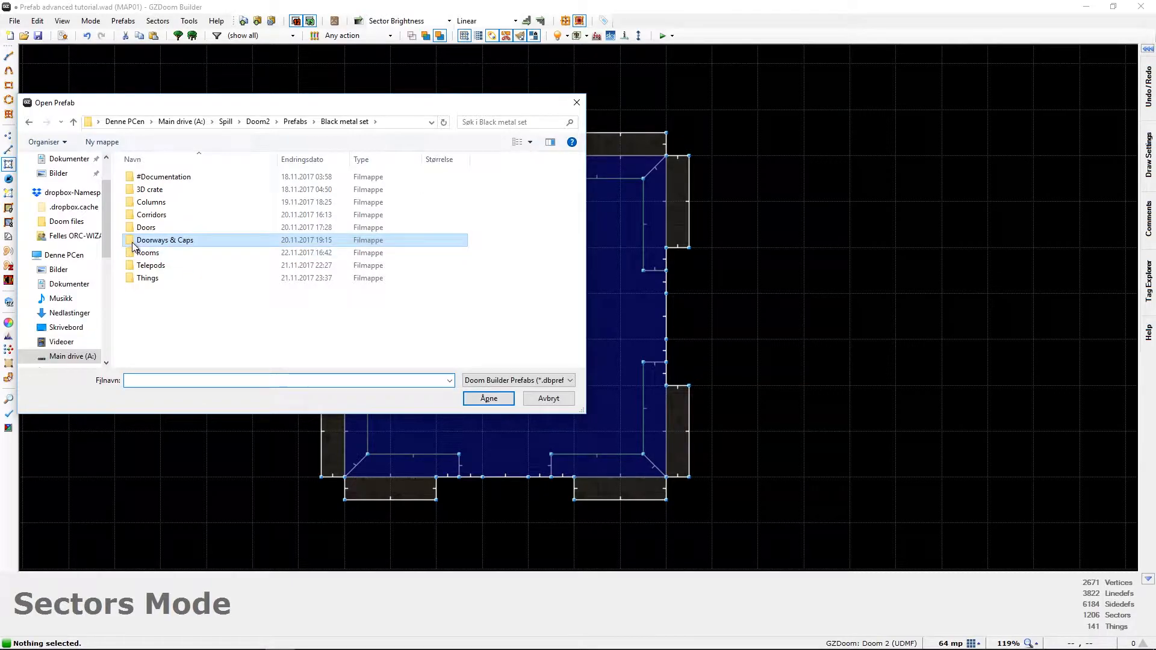
double_click(133, 241)
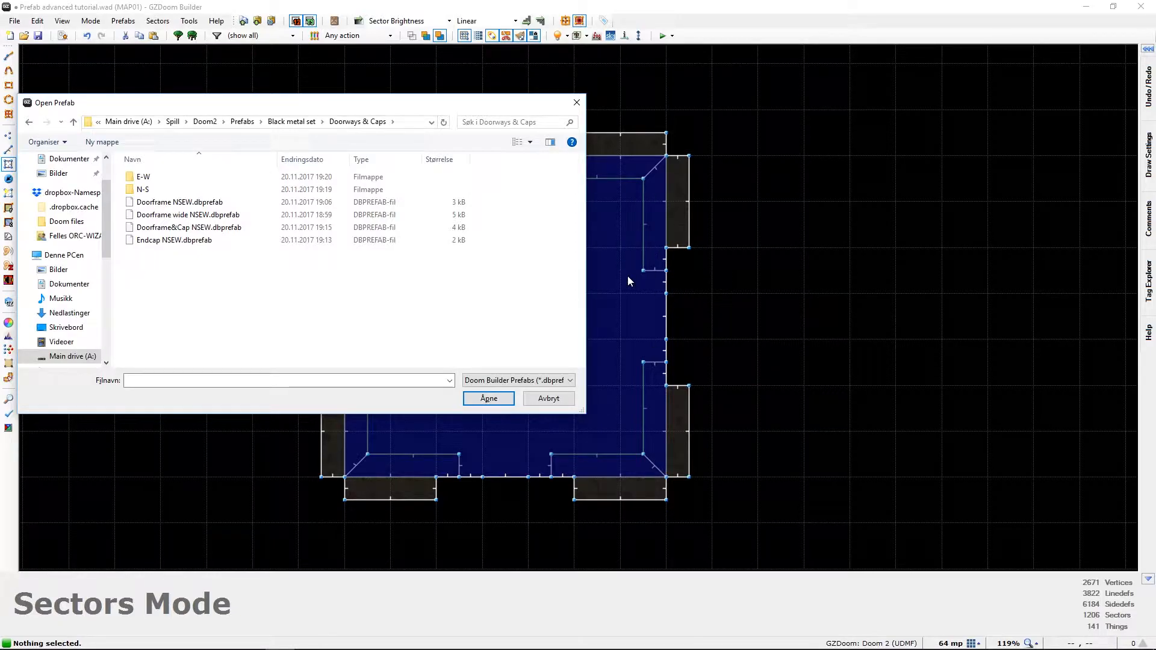
left_click(132, 204)
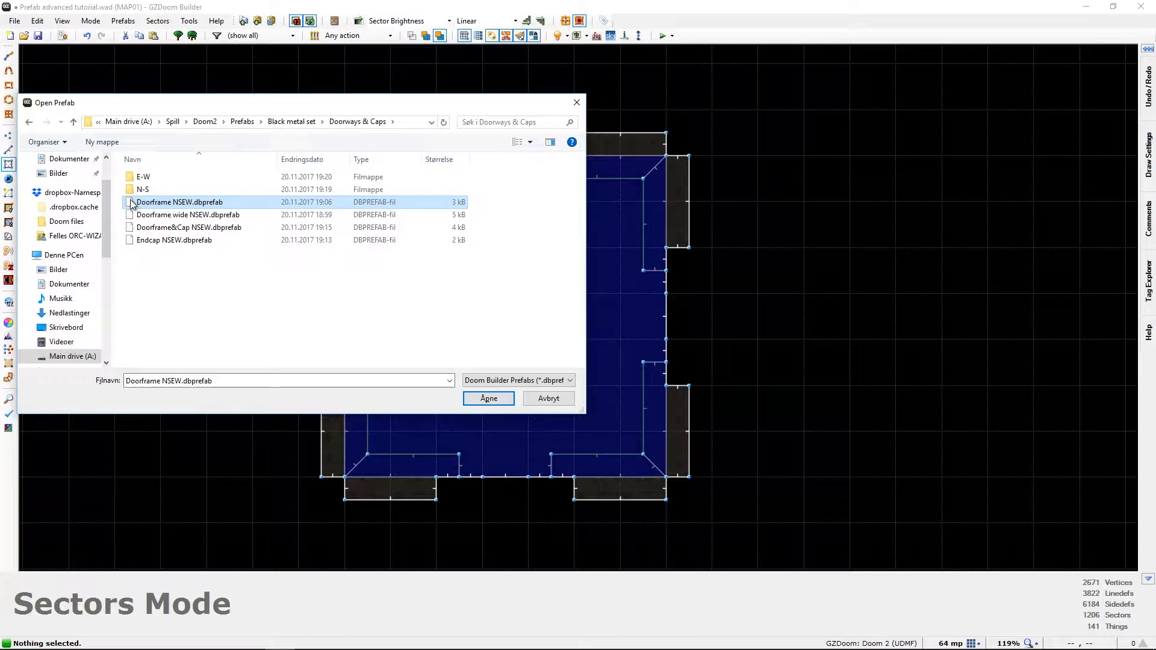
left_click(134, 216)
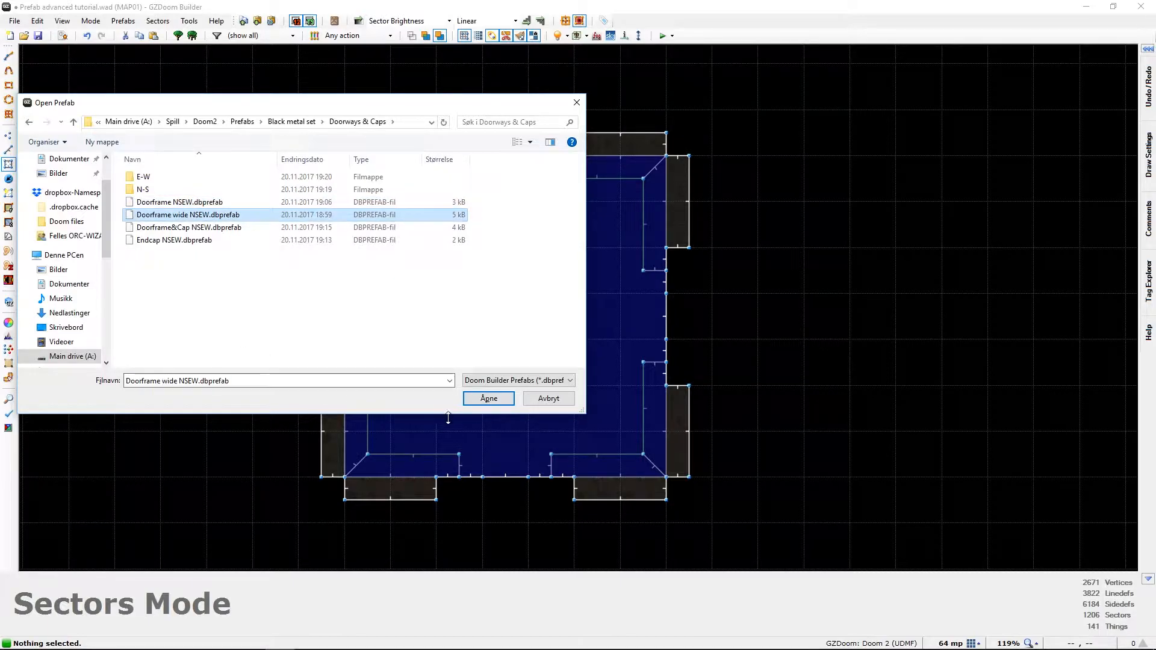
left_click(486, 399)
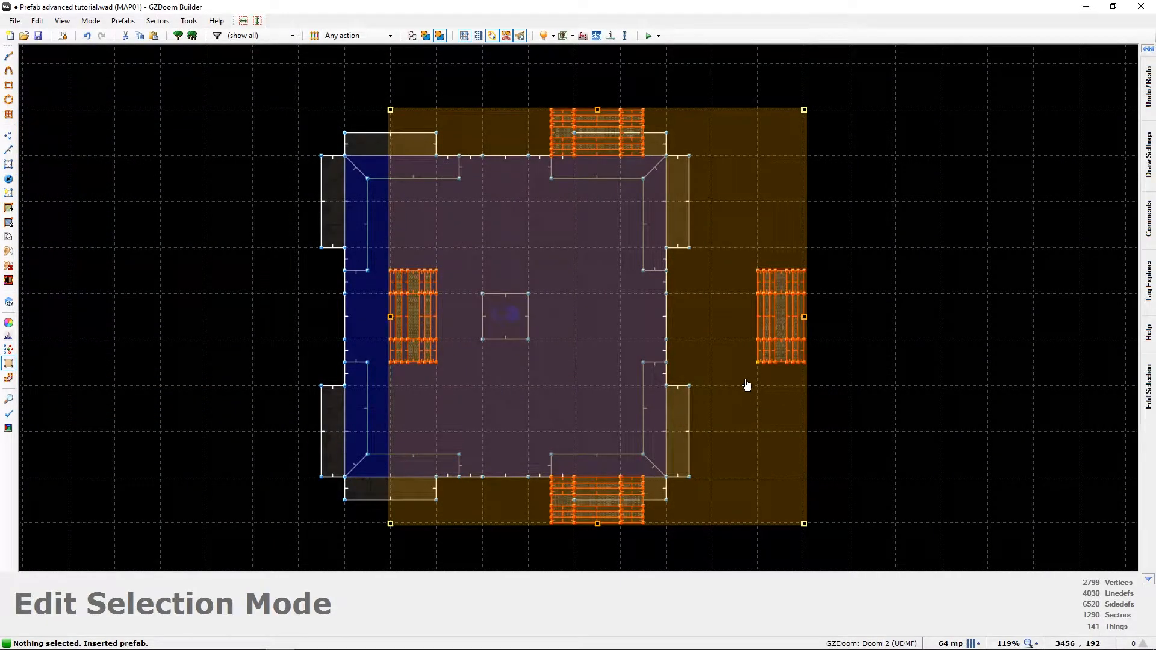
left_click_drag(564, 329, 875, 327)
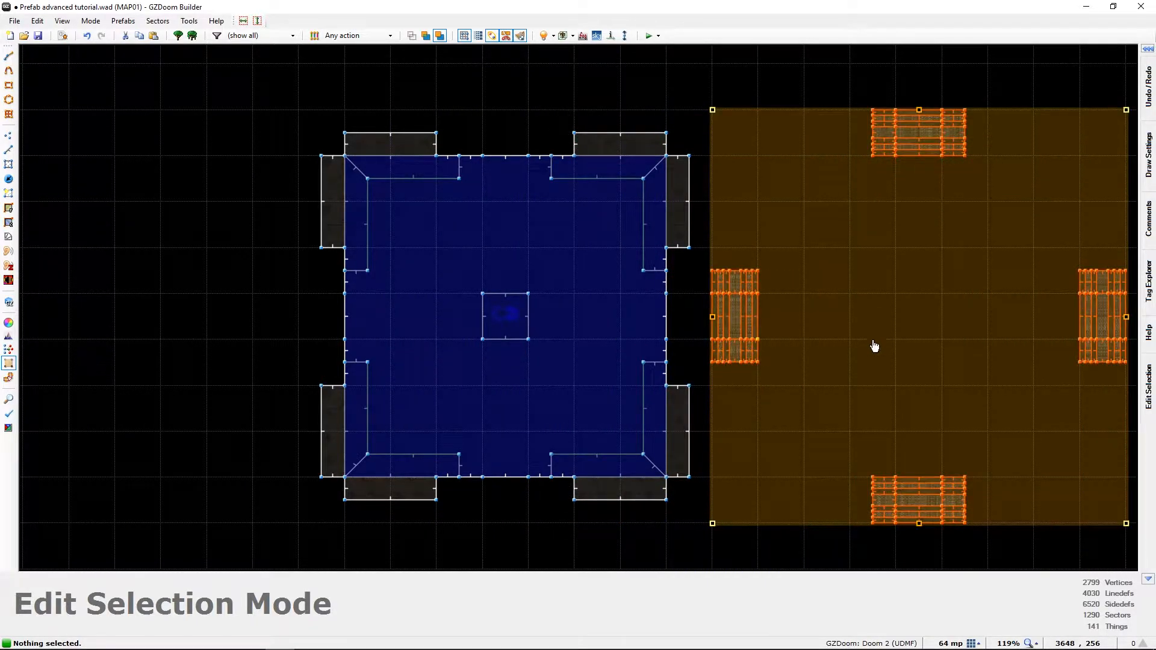
- Examine the inserted wide doorframes up close in 3D Visual Mode and compare their layout with the room on the map
middle_click_drag(872, 363, 765, 358)
key("w")
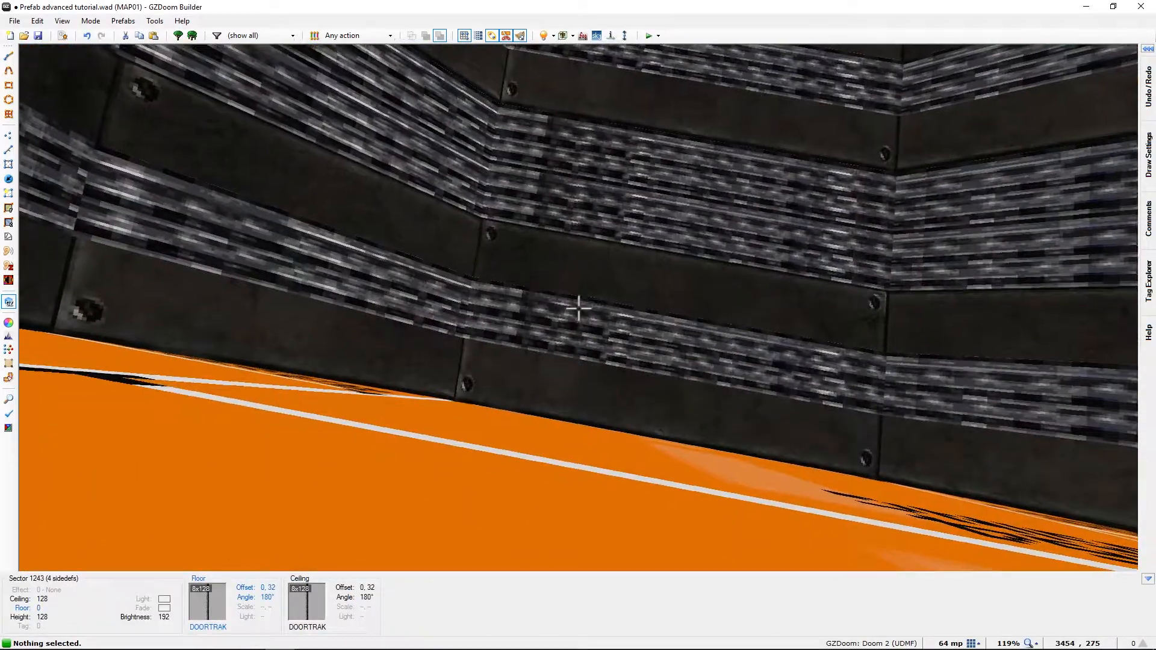
key("d")
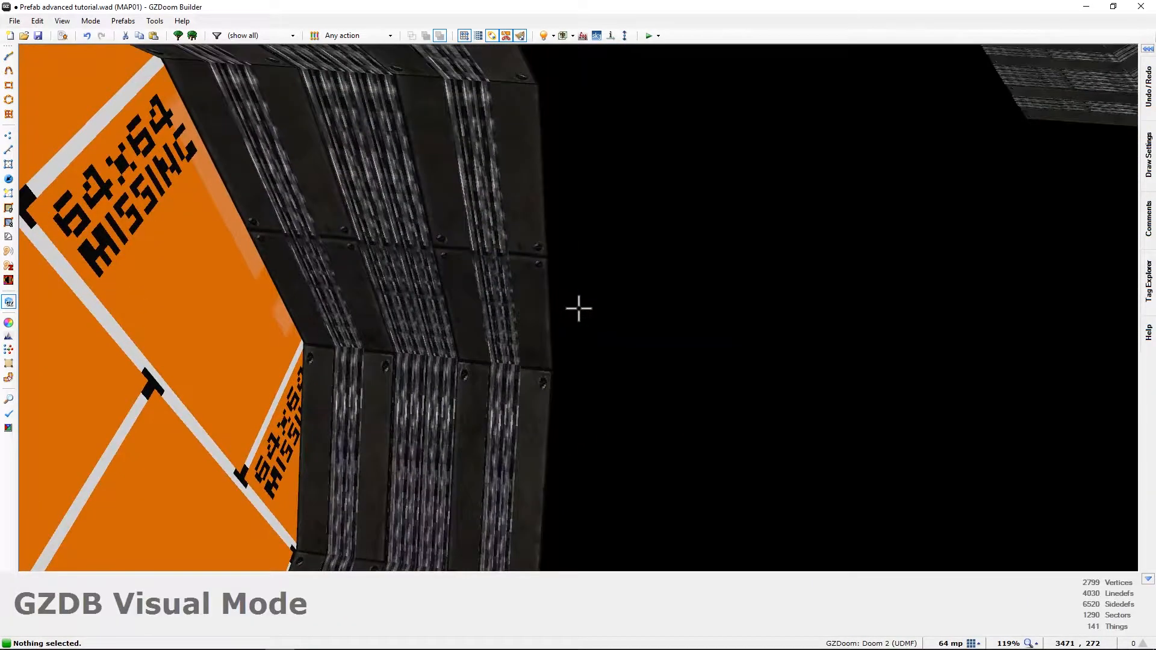
key("e")
key("d")
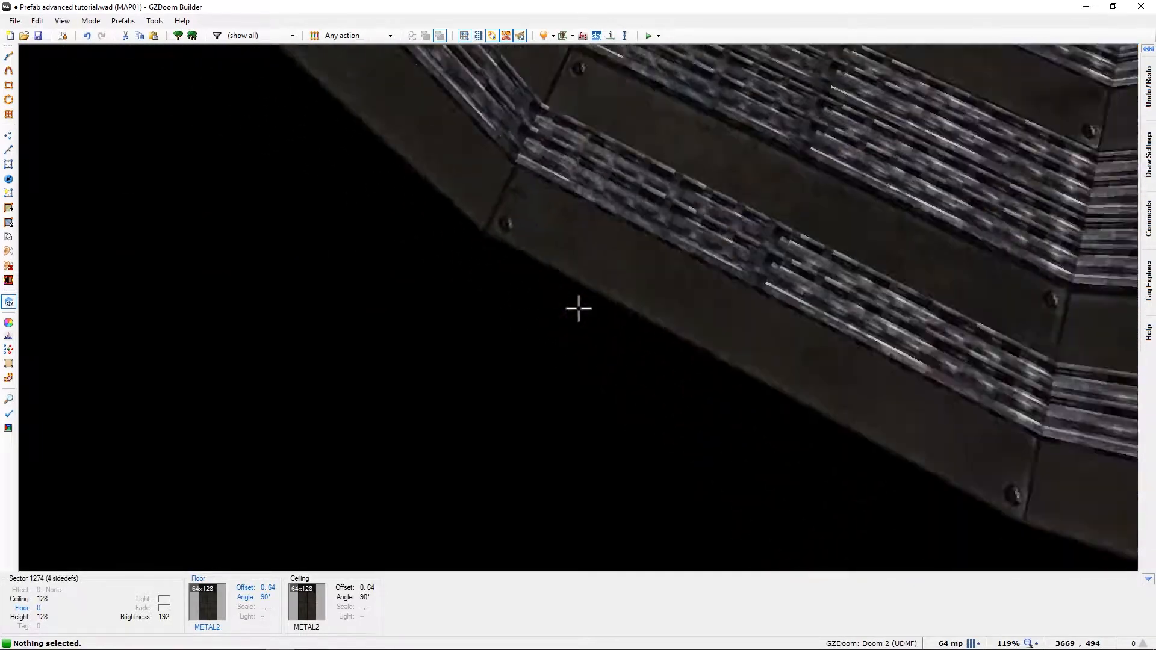
key("q")
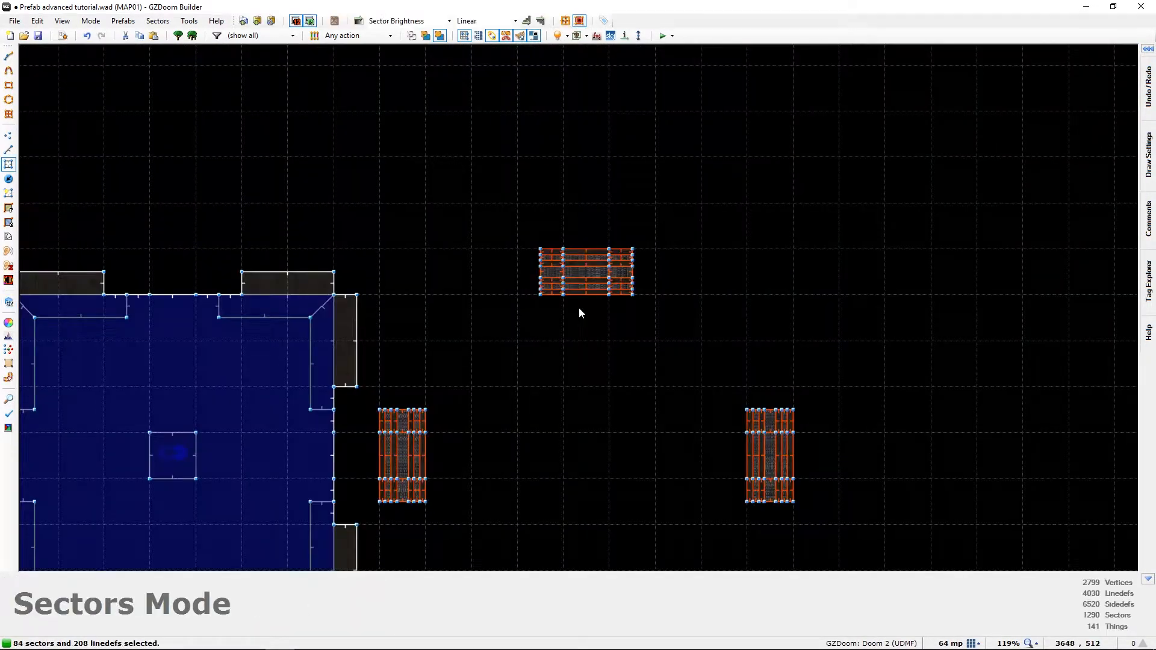
middle_click_drag(568, 343, 573, 114)
middle_click_drag(530, 172, 537, 150)
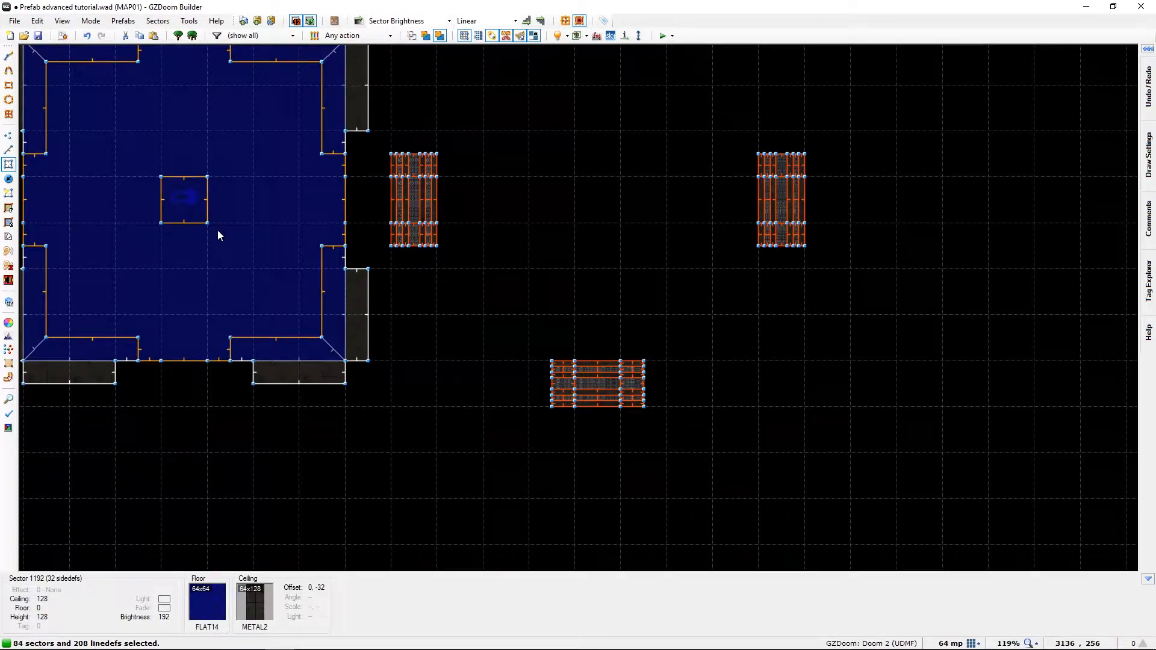
middle_click_drag(516, 216, 622, 324)
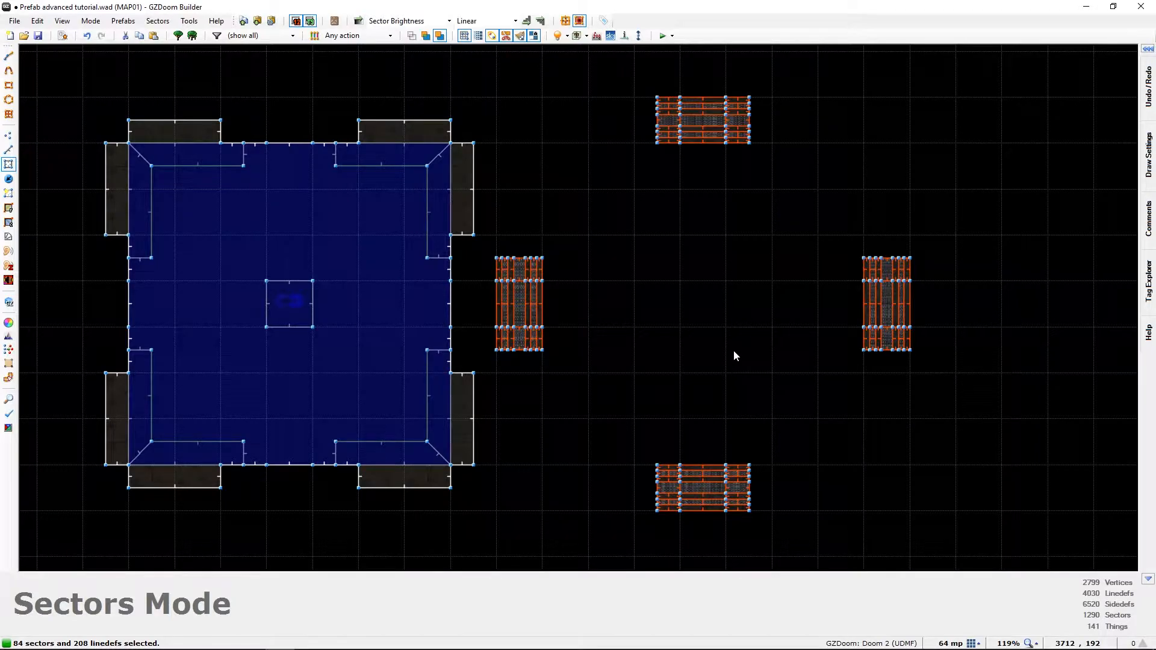
- Undo the doorframe insertion and reinsert the same prefab centred on the room, fitting its four openings
key("ctrl+z")
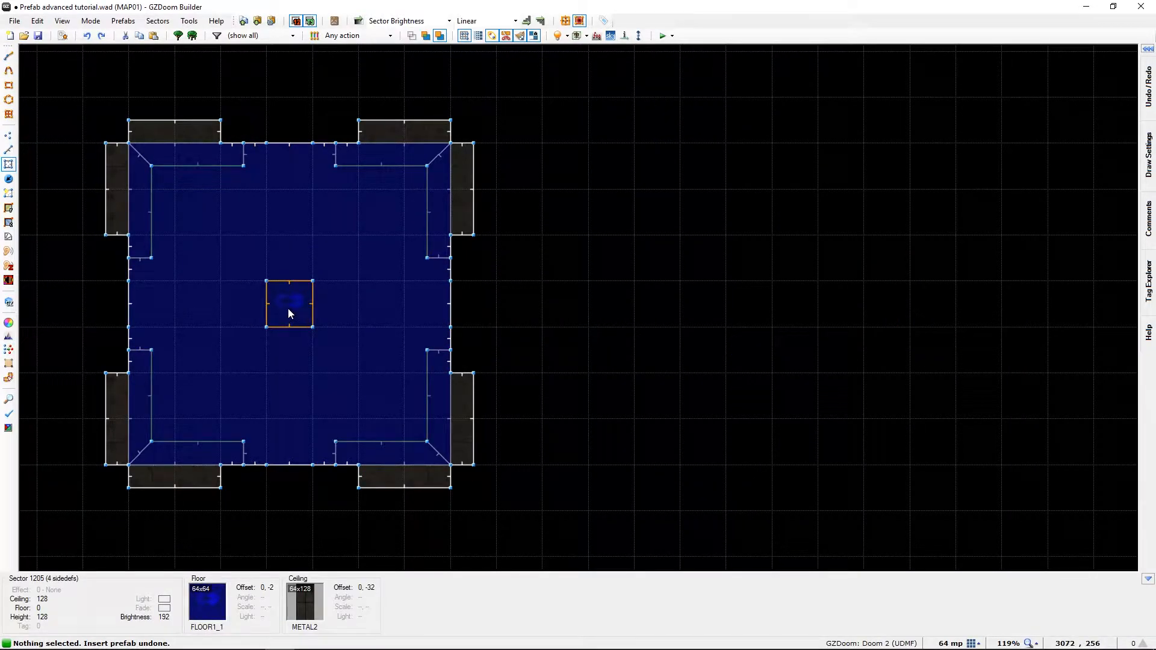
key("ctrl+i")
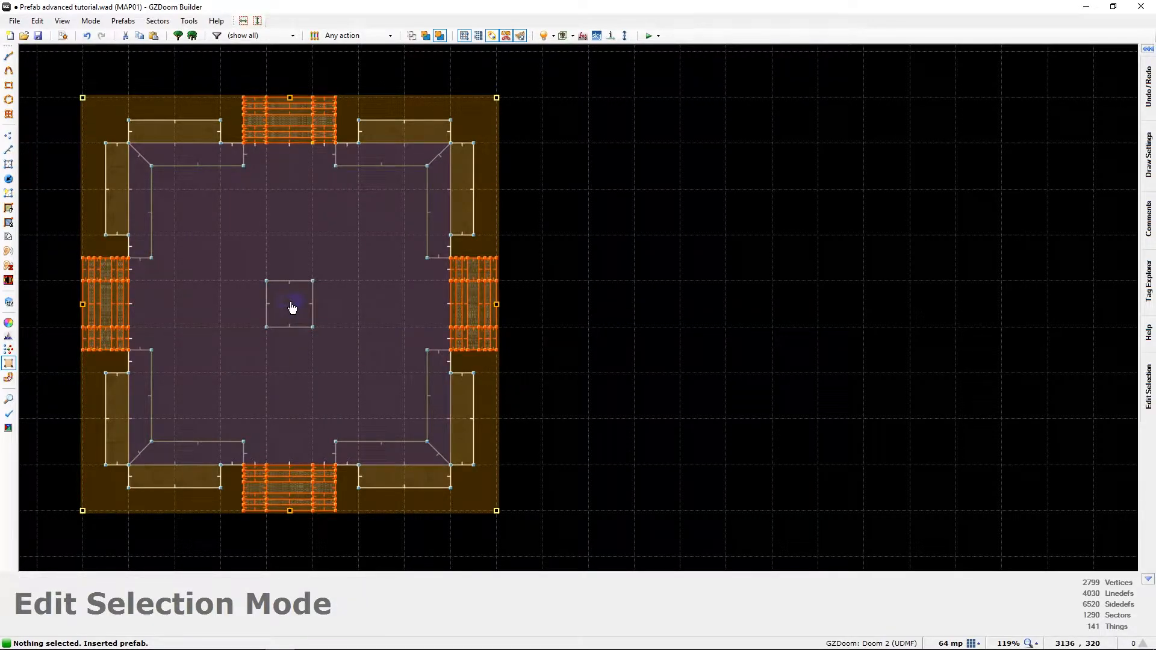
key("Return")
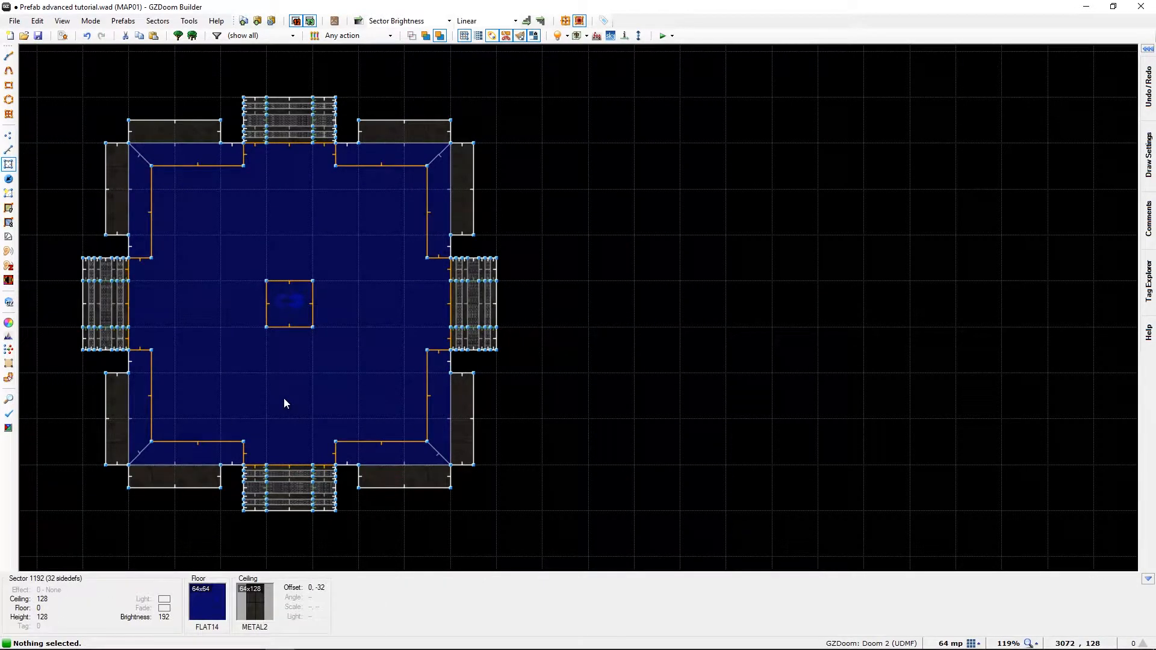
- Paste the METAL2 texture onto the missing corner surfaces around the first wide doorframe in 3D Visual Mode
key("w")
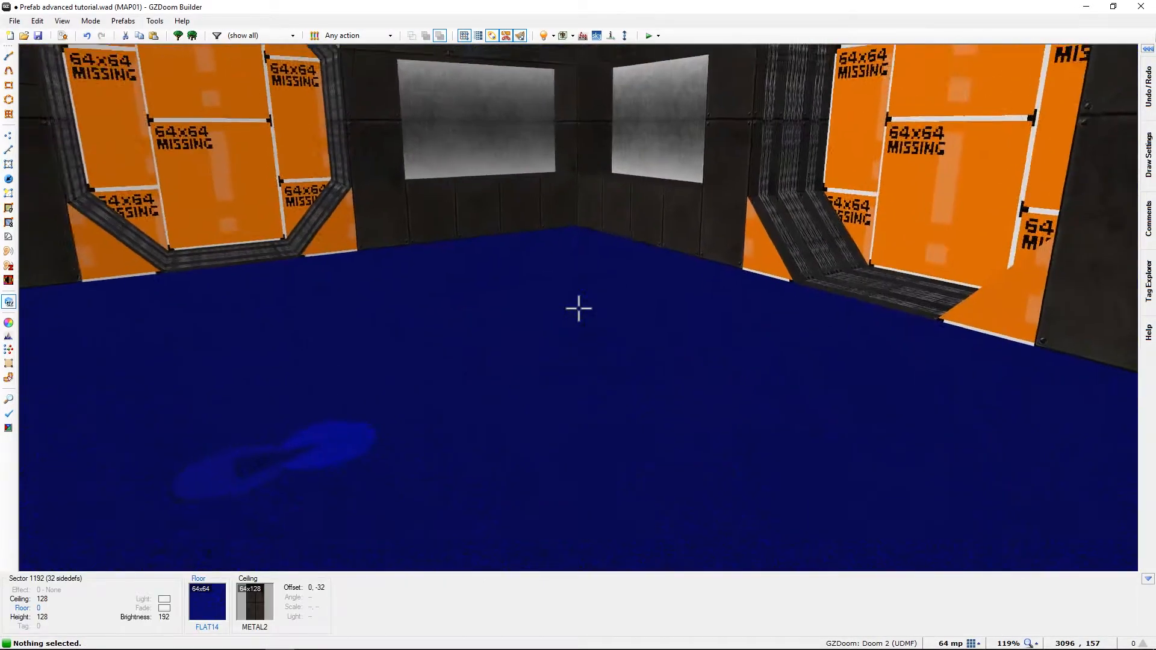
key("e")
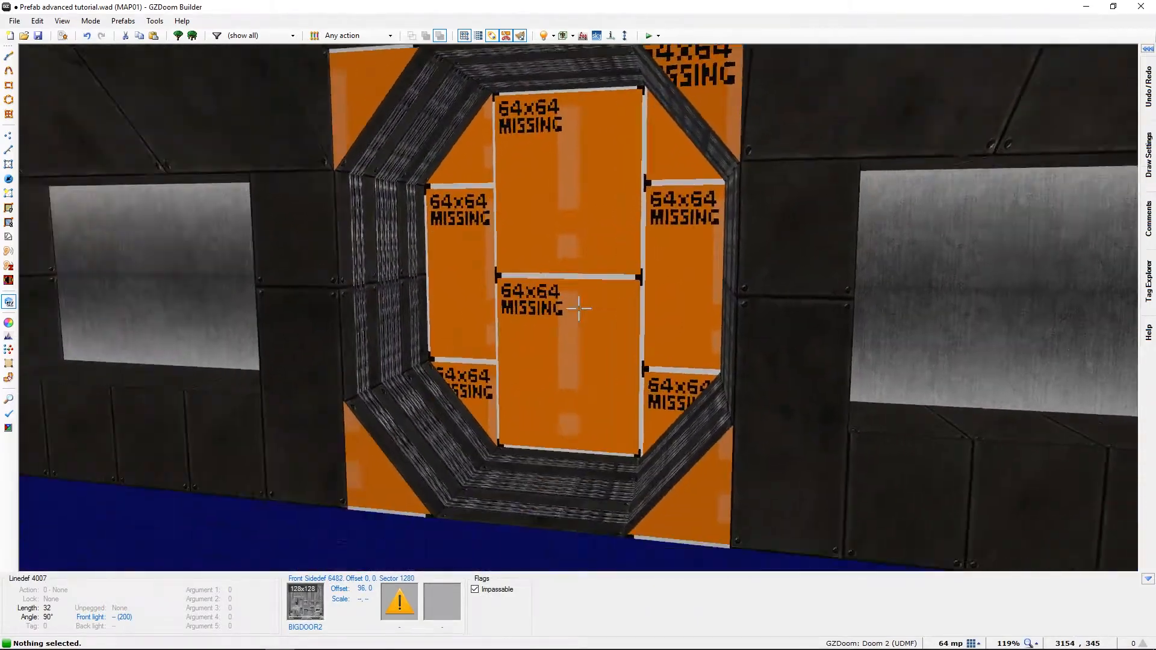
key("ctrl+v")
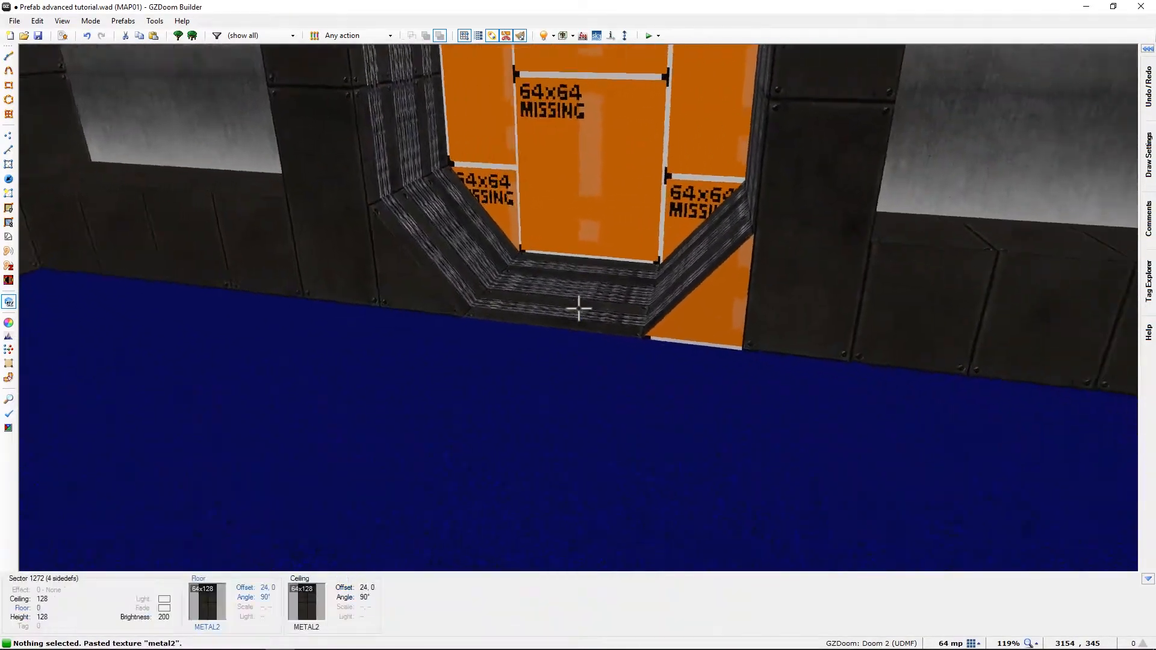
key("ctrl+v")
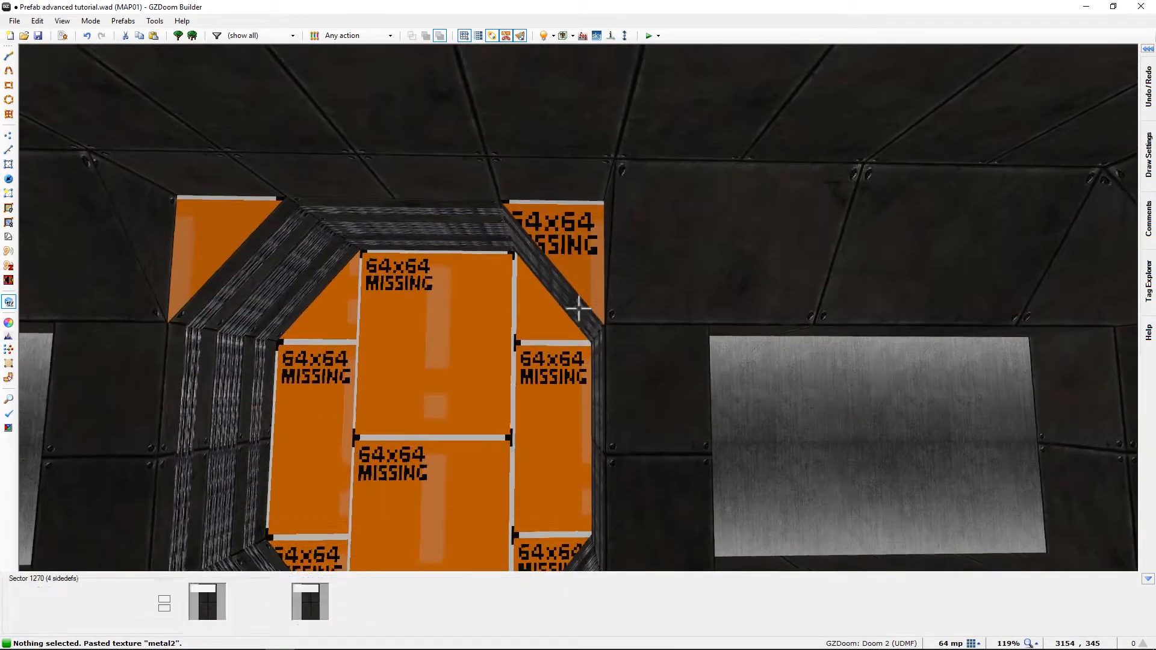
key("ctrl+v")
key("s")
key("ctrl+v")
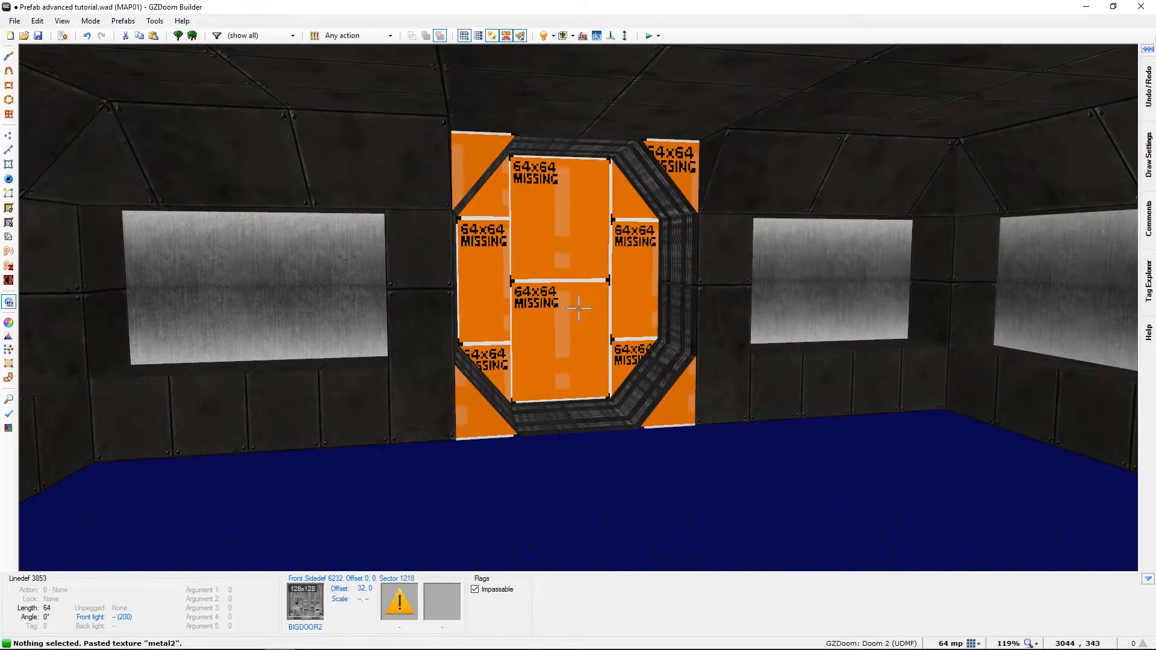
- Paste METAL2 onto the missing corner surfaces around the remaining doorframes and return to the 2D map
key("e")
key("ctrl+v")
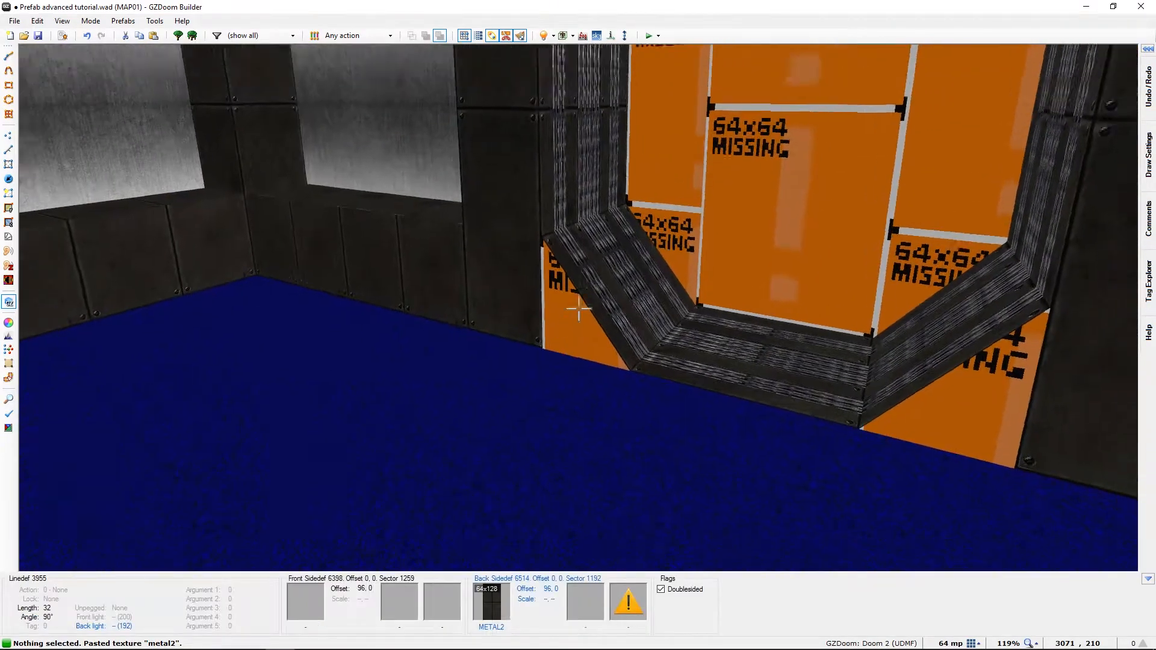
key("ctrl+v")
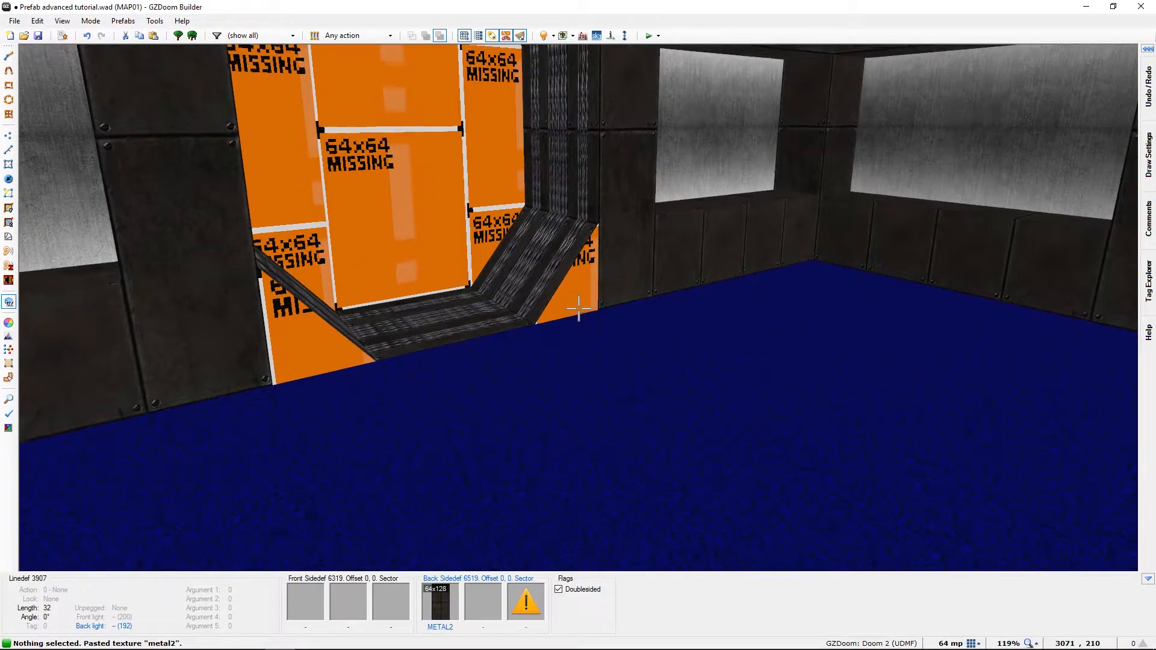
key("ctrl+v")
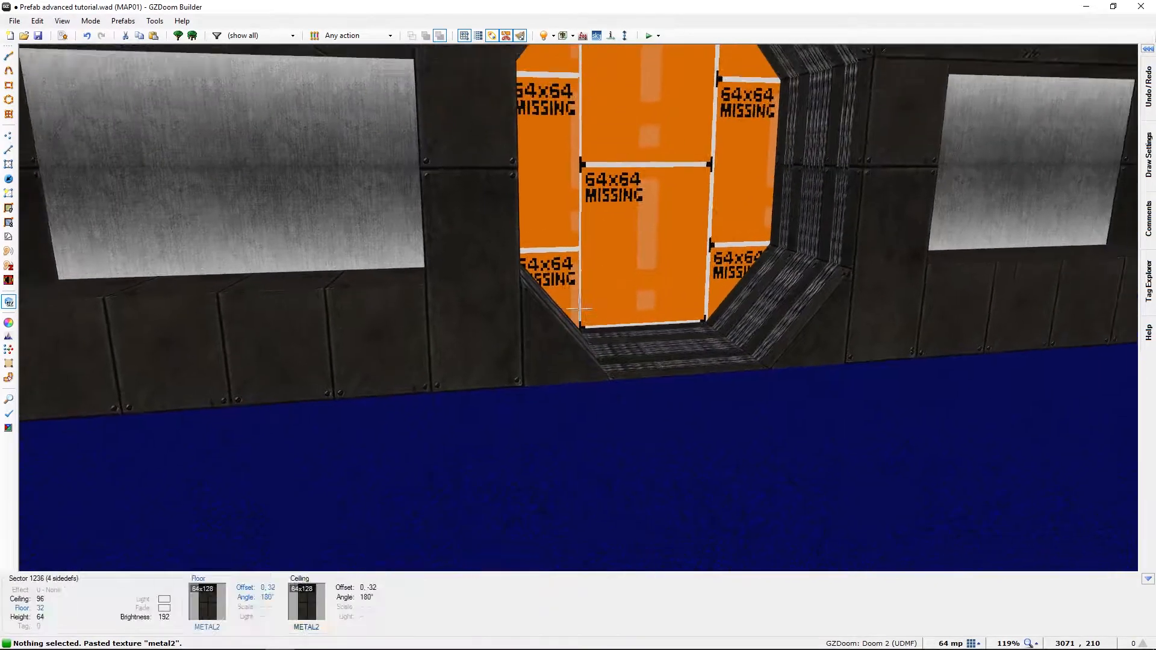
key("q")
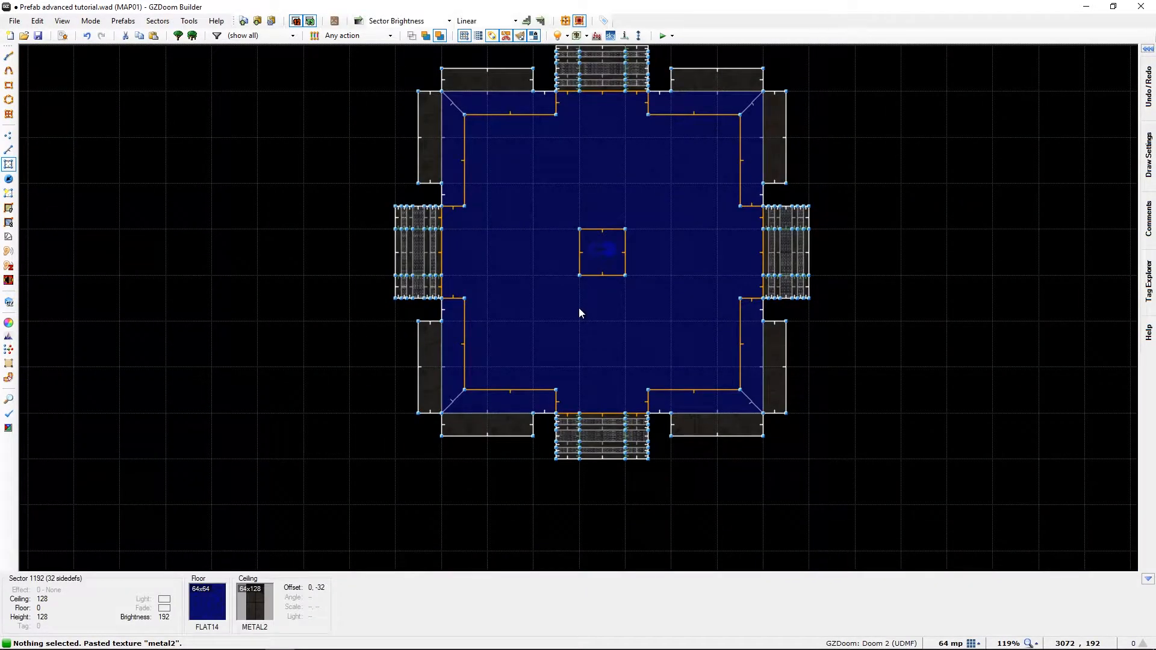
scroll(367, 266, "up", 4)
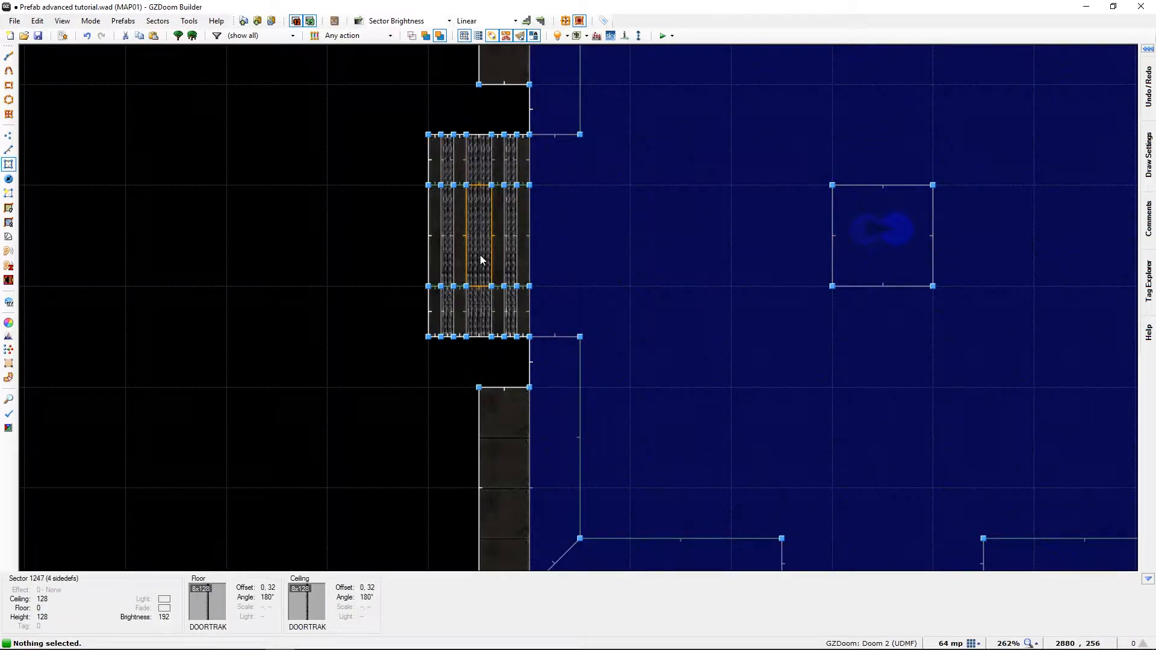
scroll(481, 260, "down", 1)
middle_click_drag(633, 258, 501, 297)
scroll(500, 293, "down", 1)
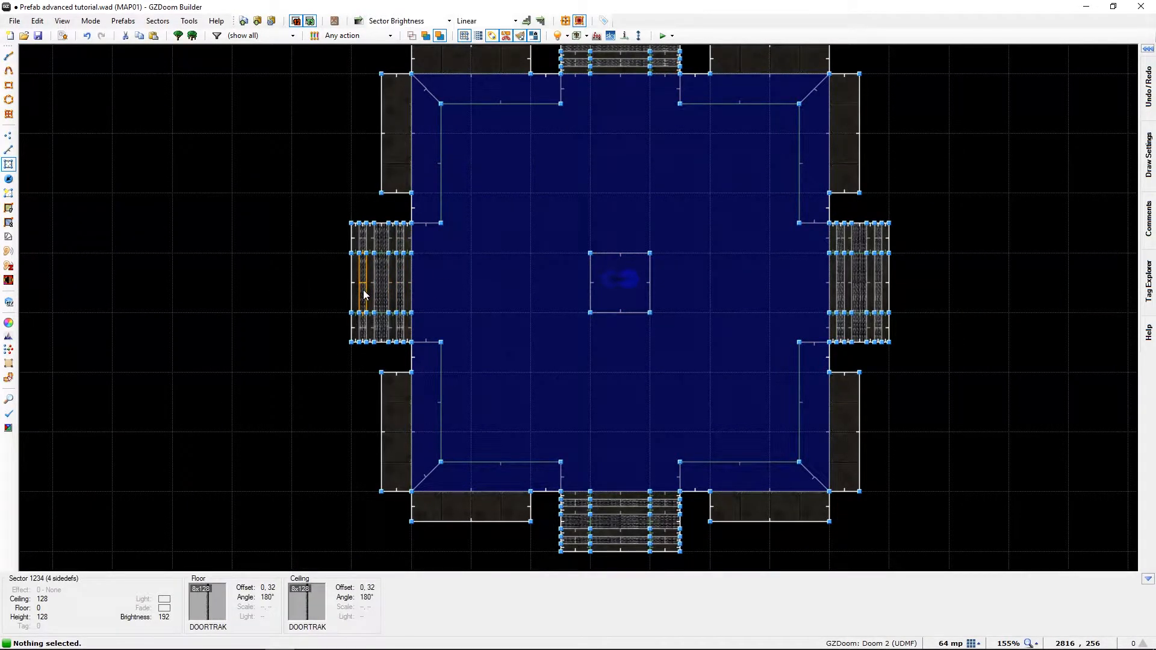
scroll(364, 295, "down", 2)
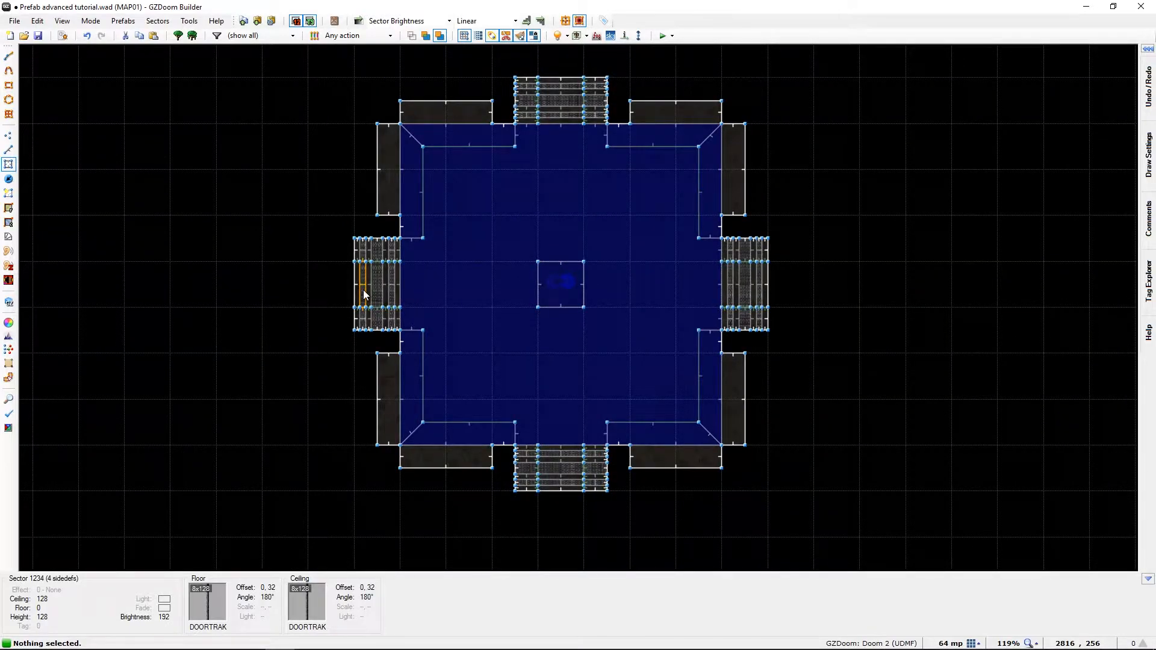
- Insert the Straight long N-S prefab from the Corridors folder and place it upright beside the room's east side
key("ctrl+i")
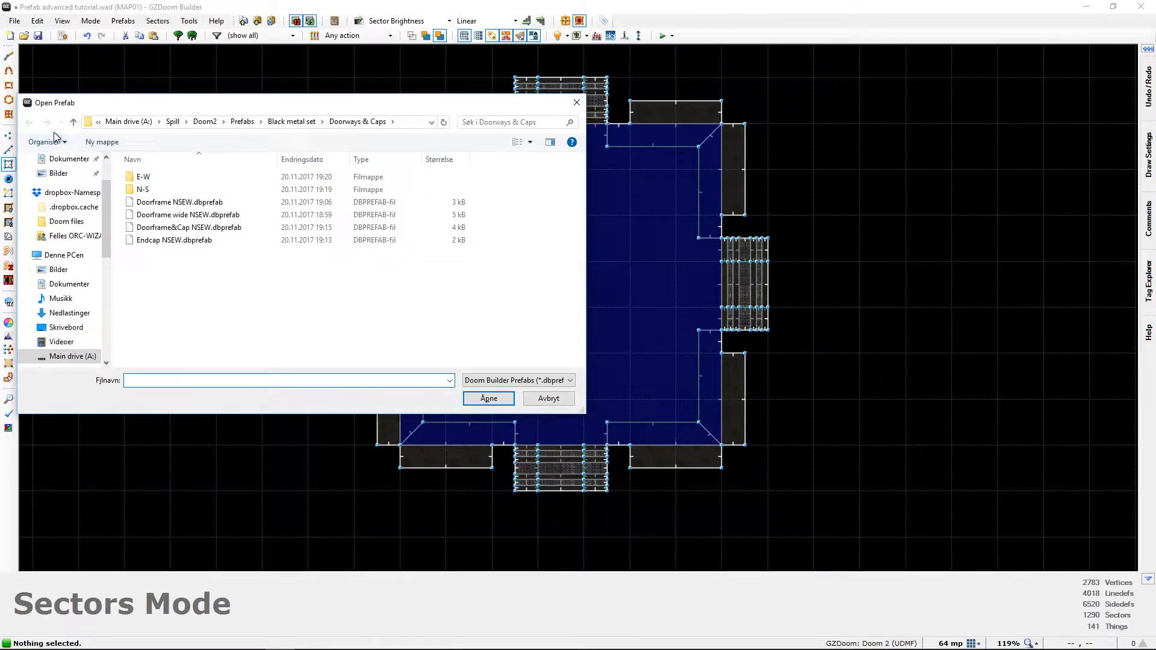
left_click(73, 123)
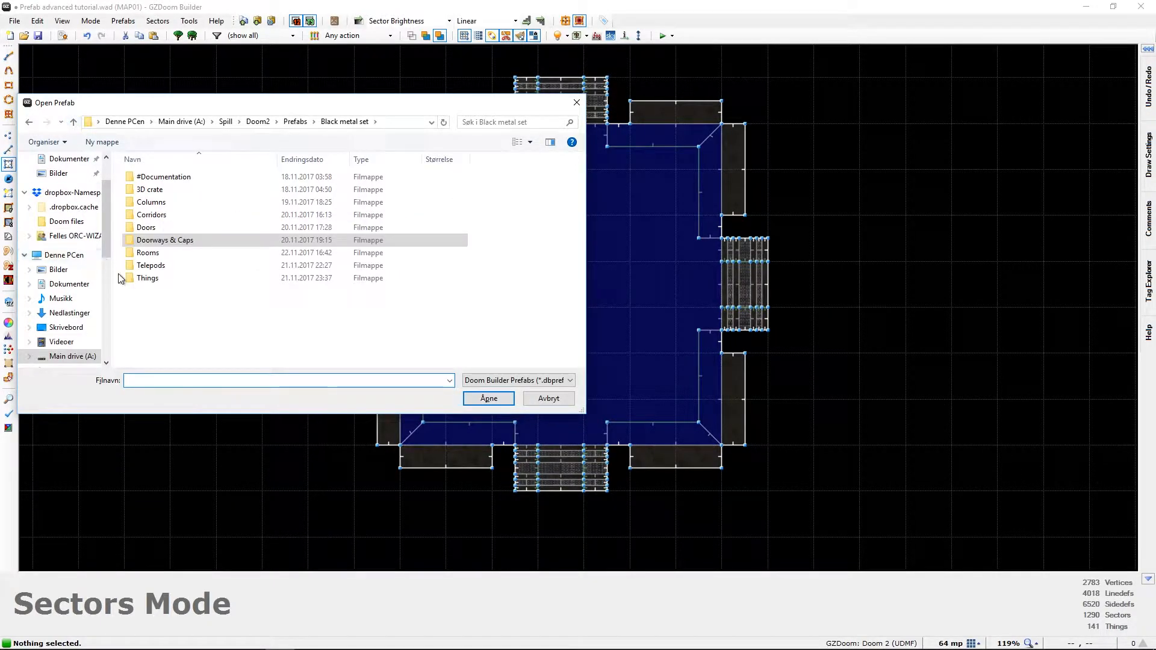
double_click(136, 215)
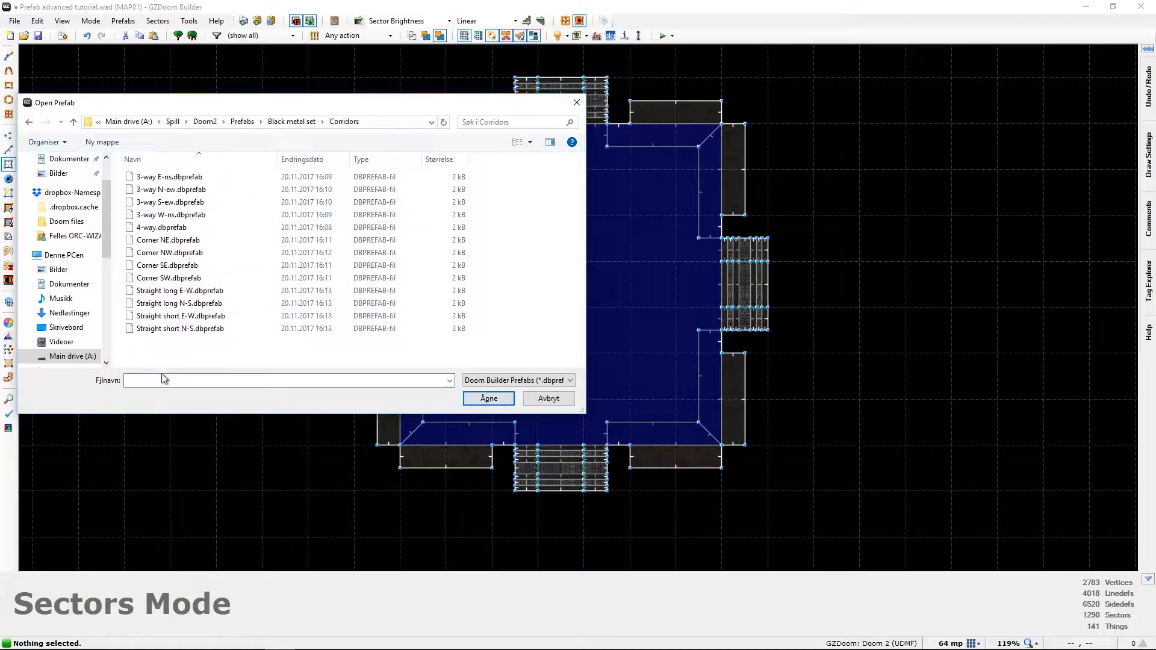
left_click(149, 304)
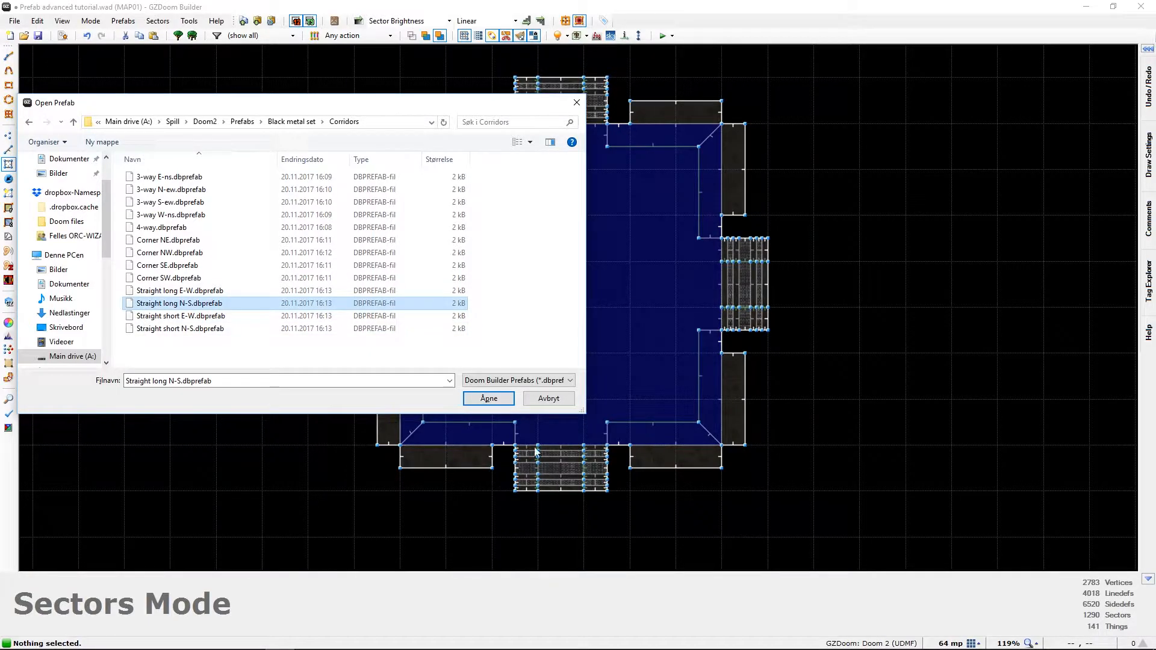
left_click(500, 400)
middle_click_drag(814, 187, 626, 211)
scroll(627, 210, "down", 1)
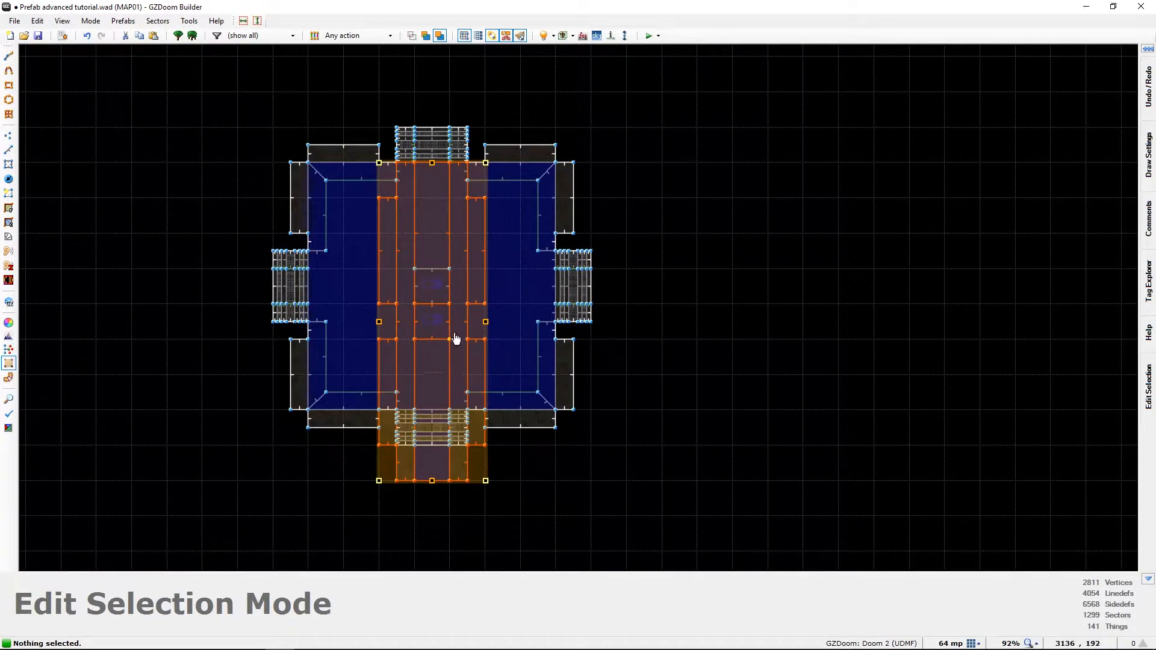
left_click_drag(462, 330, 727, 295)
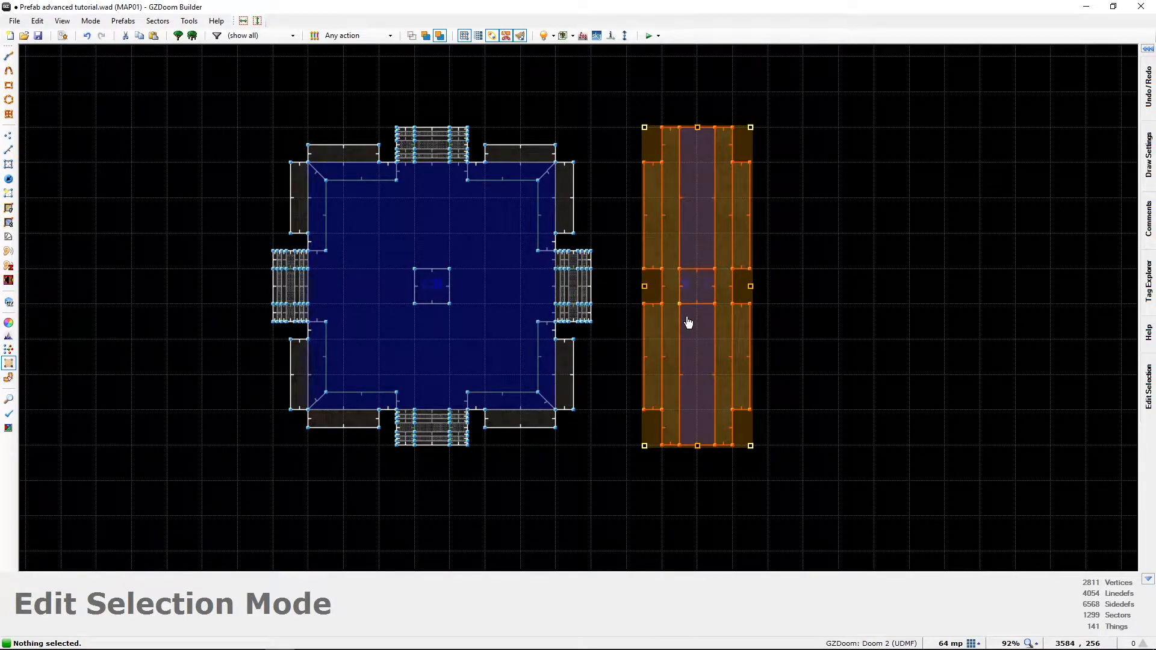
key("Return")
- Try overlapping the whole corridor with the room's east doorframe, examine the overlap in 3D Visual Mode, and undo the move
left_click_drag(602, 80, 837, 470)
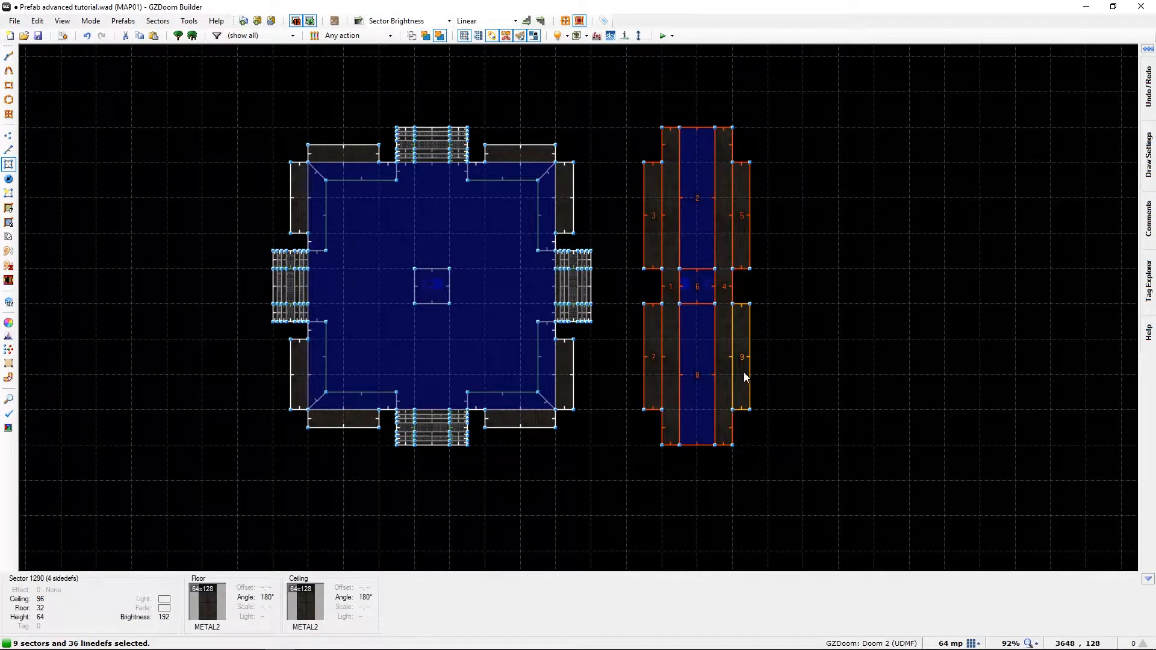
left_click_drag(691, 336, 579, 446)
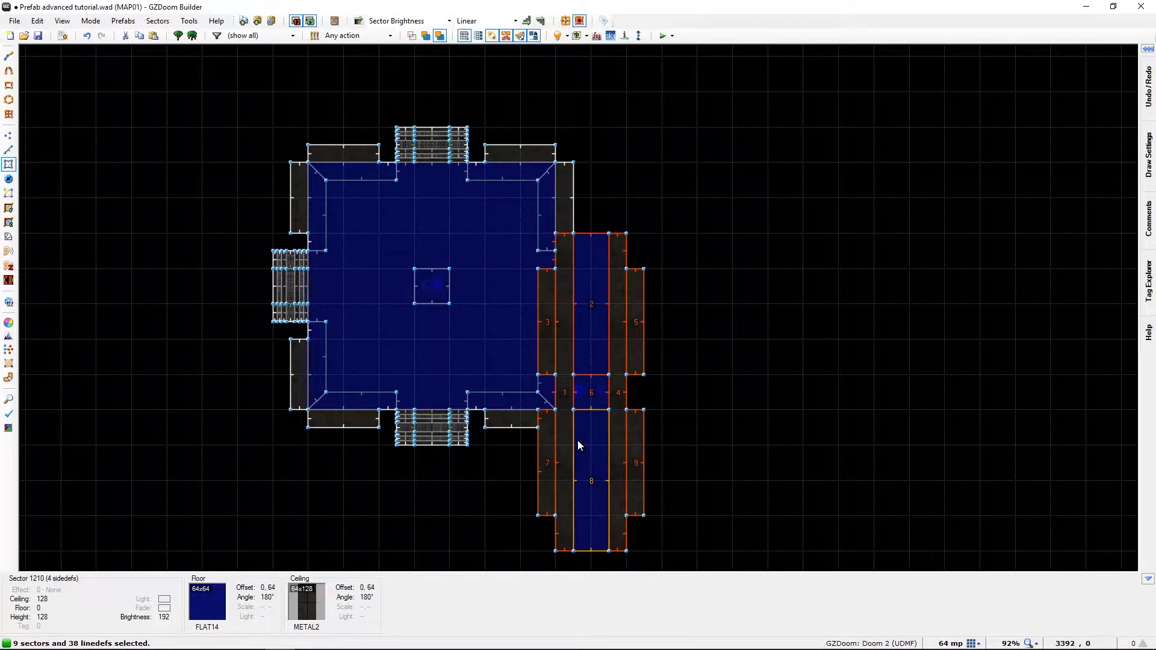
key("q")
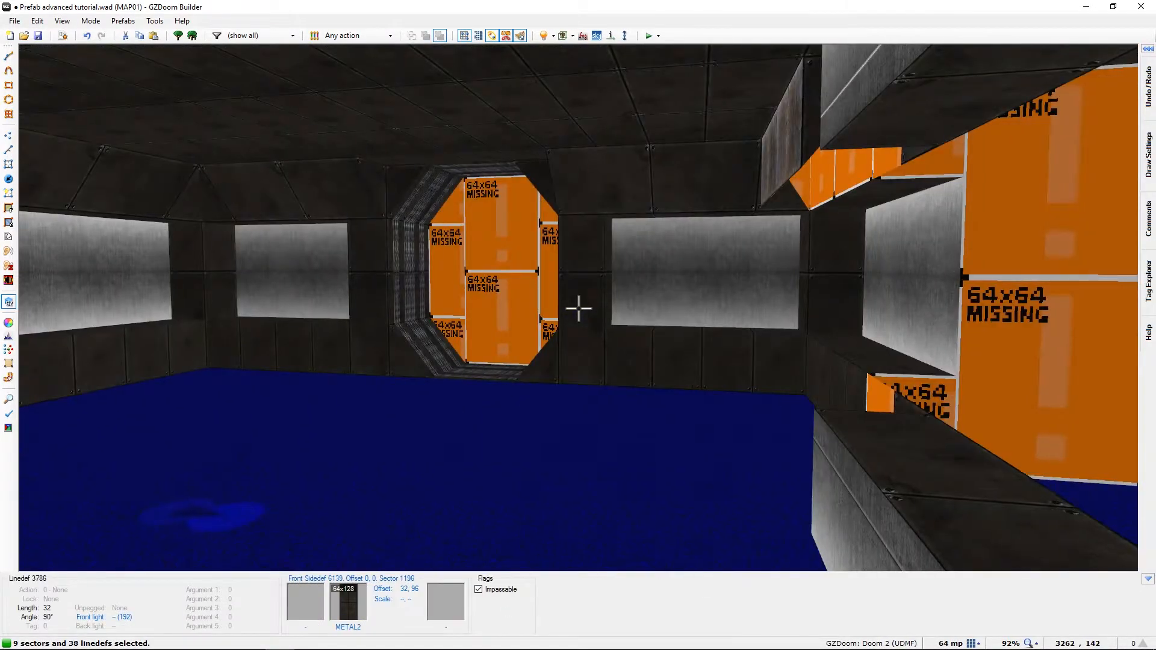
key("e")
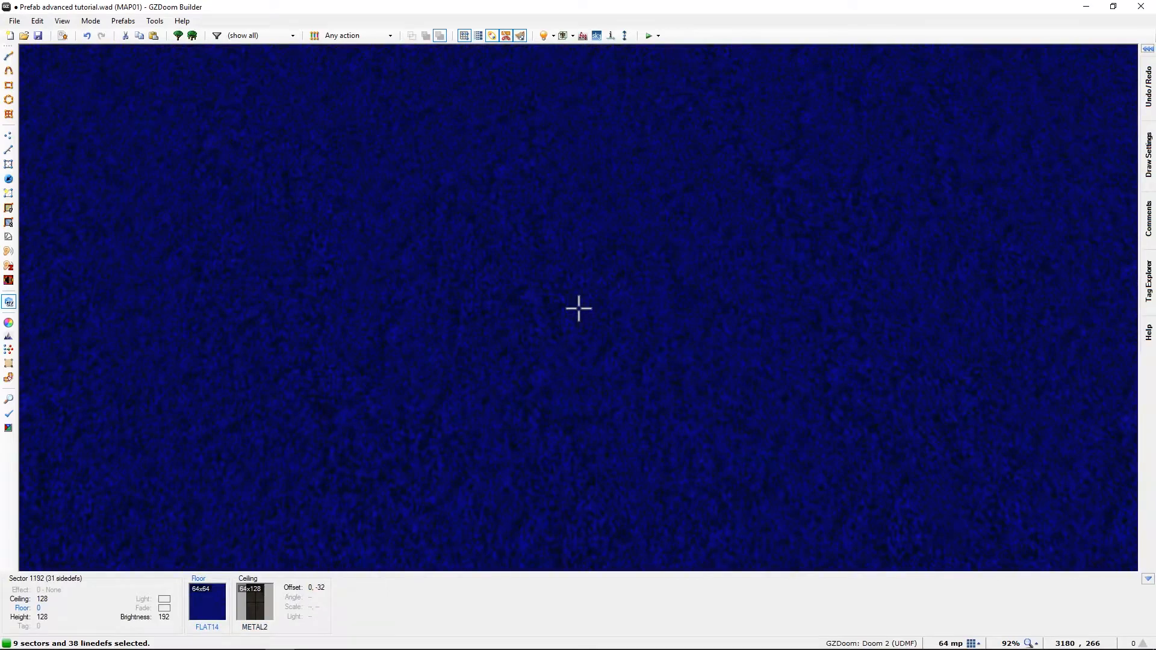
key("e")
key("s")
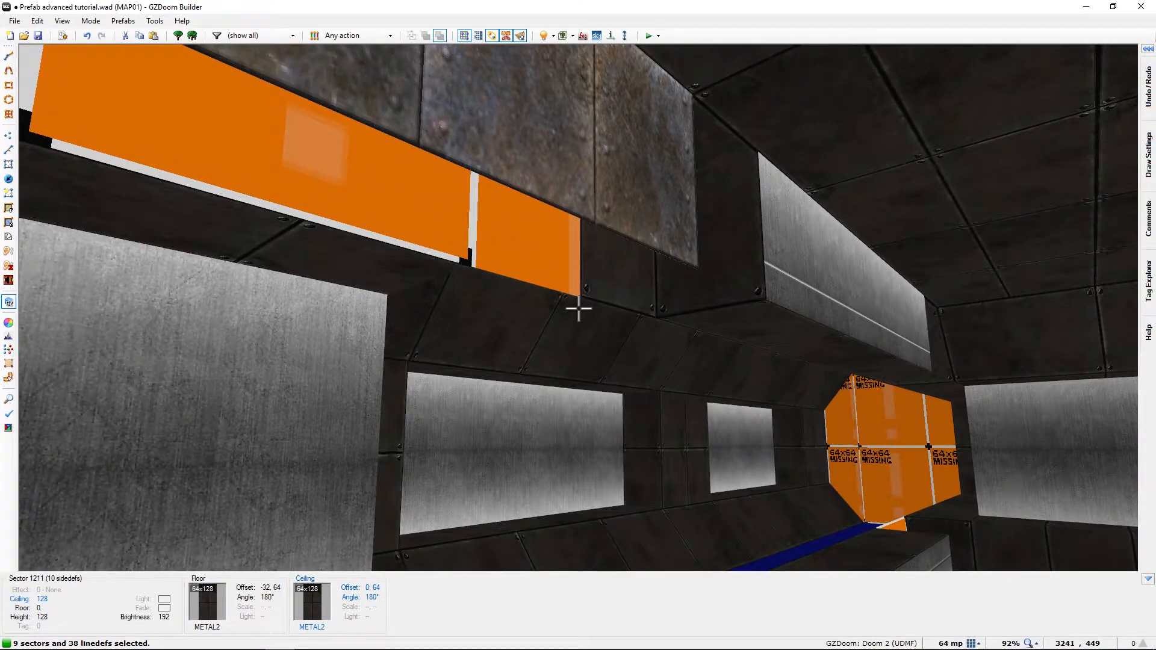
key("d")
key("w")
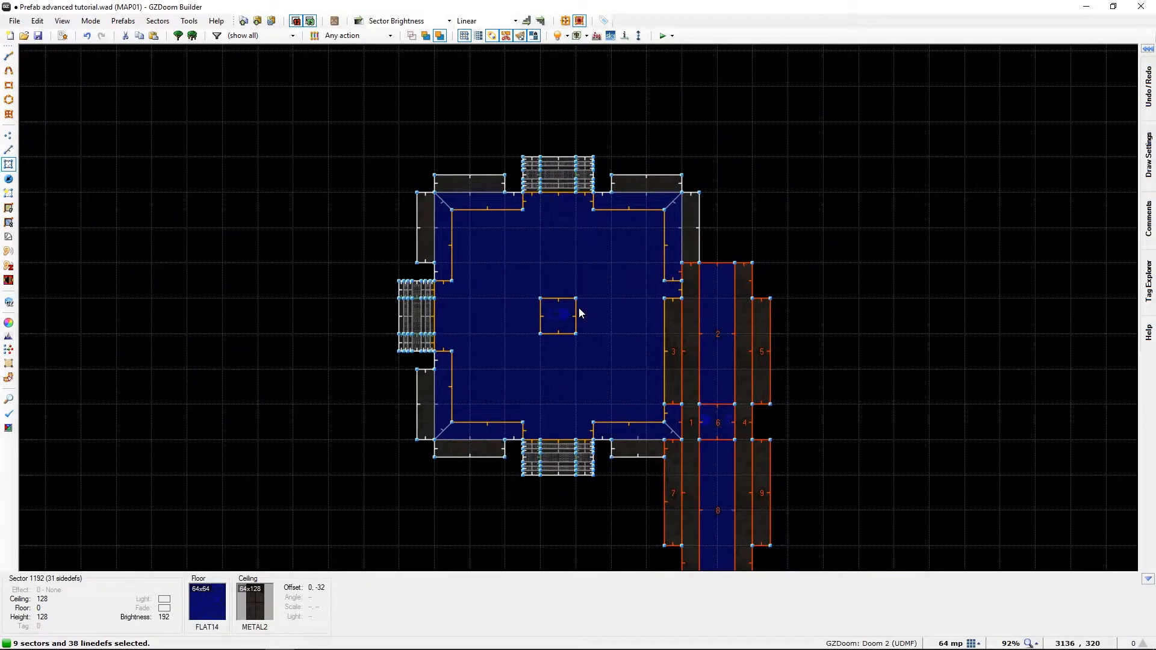
key("ctrl+z")
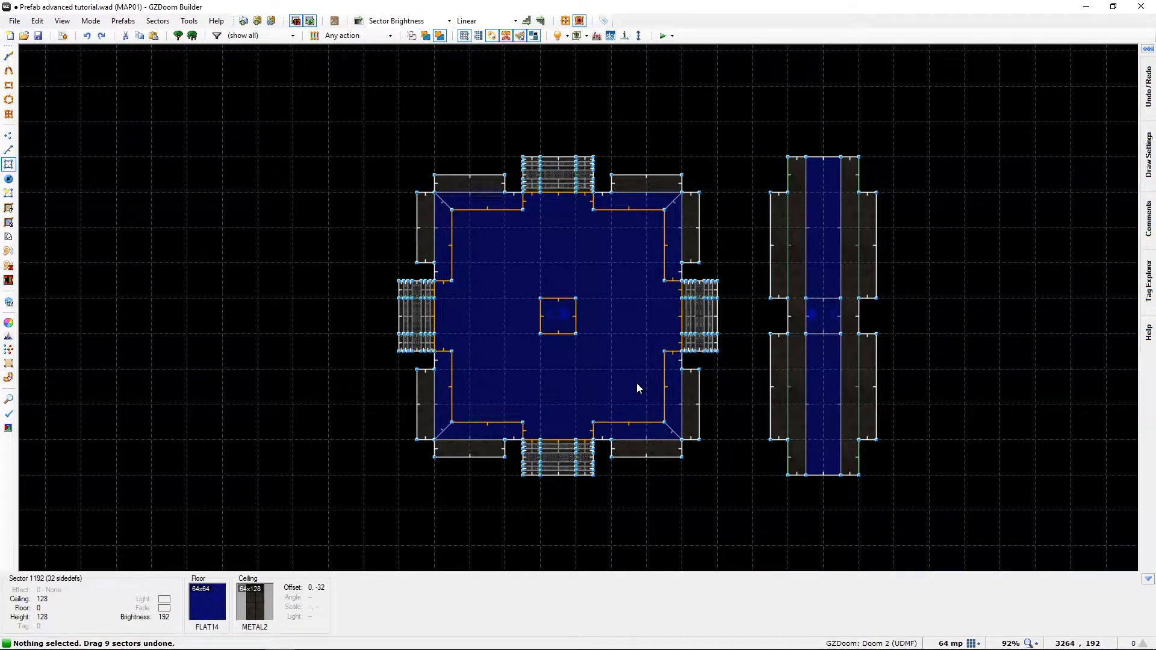
scroll(807, 322, "up", 1)
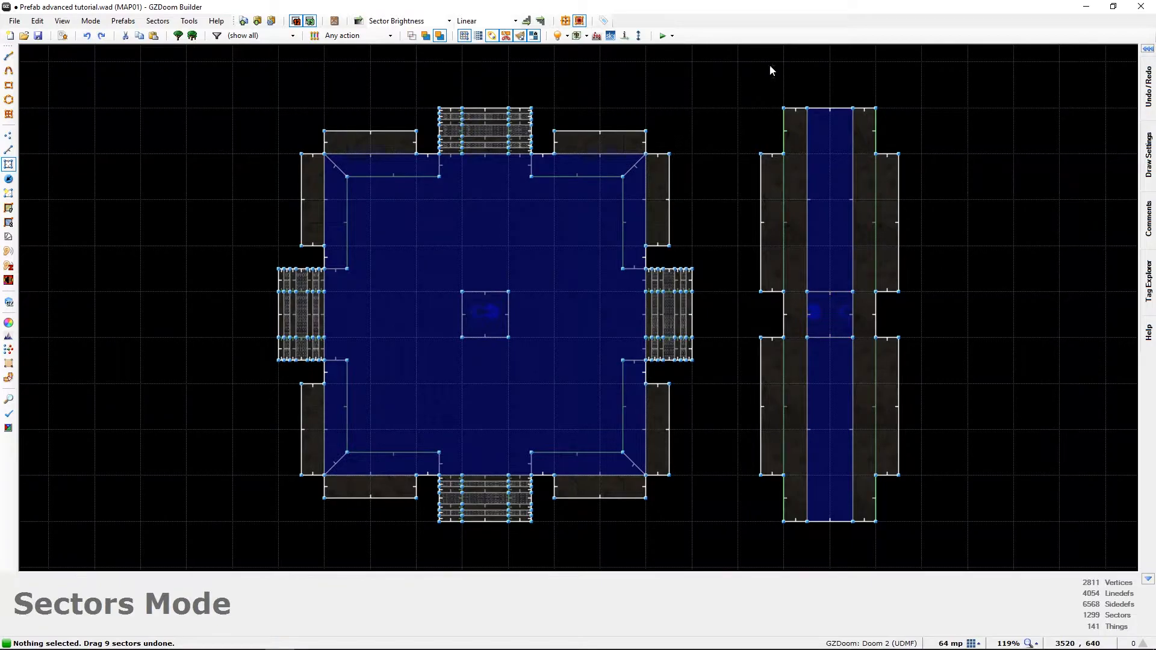
left_click_drag(773, 103, 951, 488)
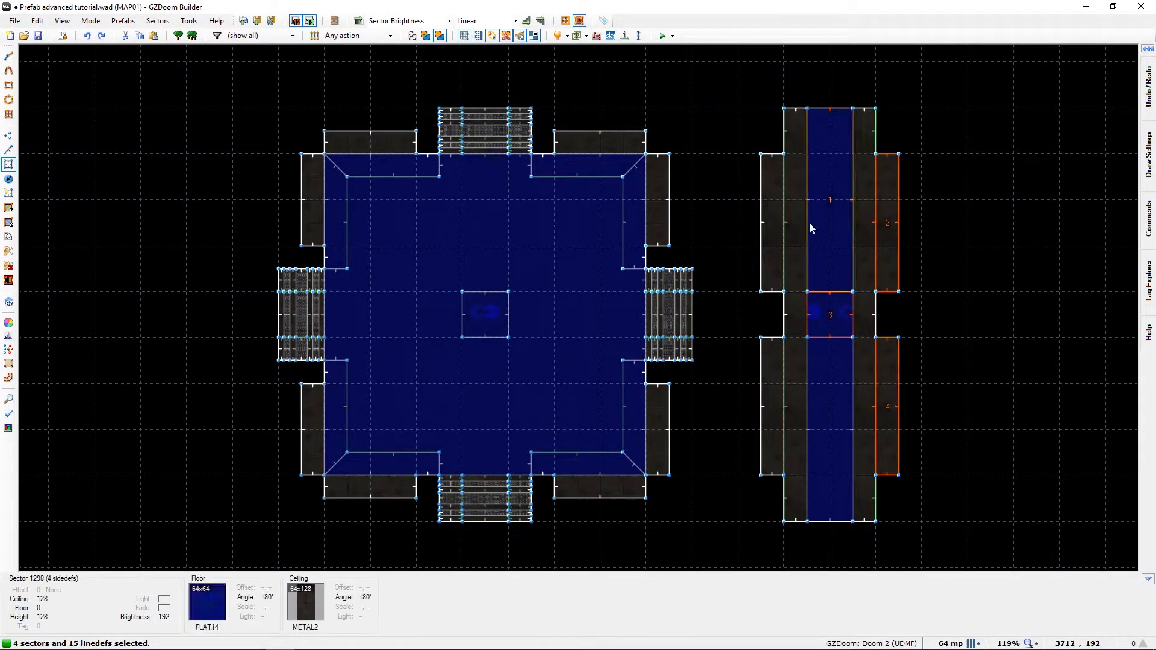
left_click_drag(777, 116, 949, 548)
left_click(949, 547)
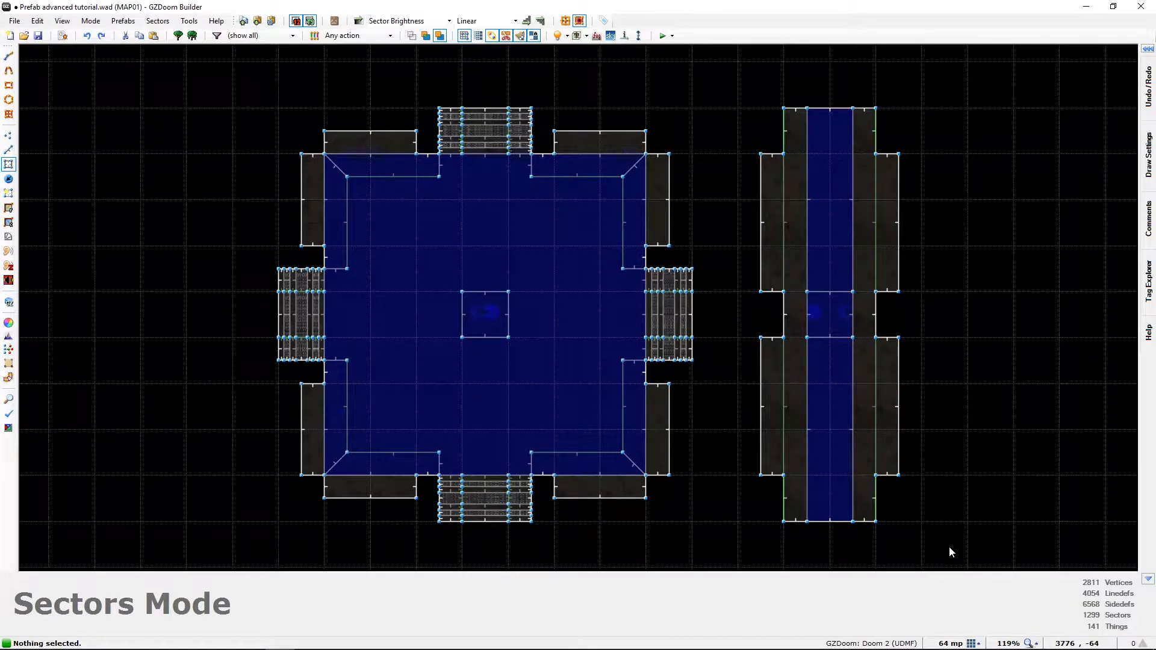
- Try shifting the horizontal offset of the FLOOR1_1 floor light at the corridor's centre in 3D Visual Mode and undo the shift
key("q")
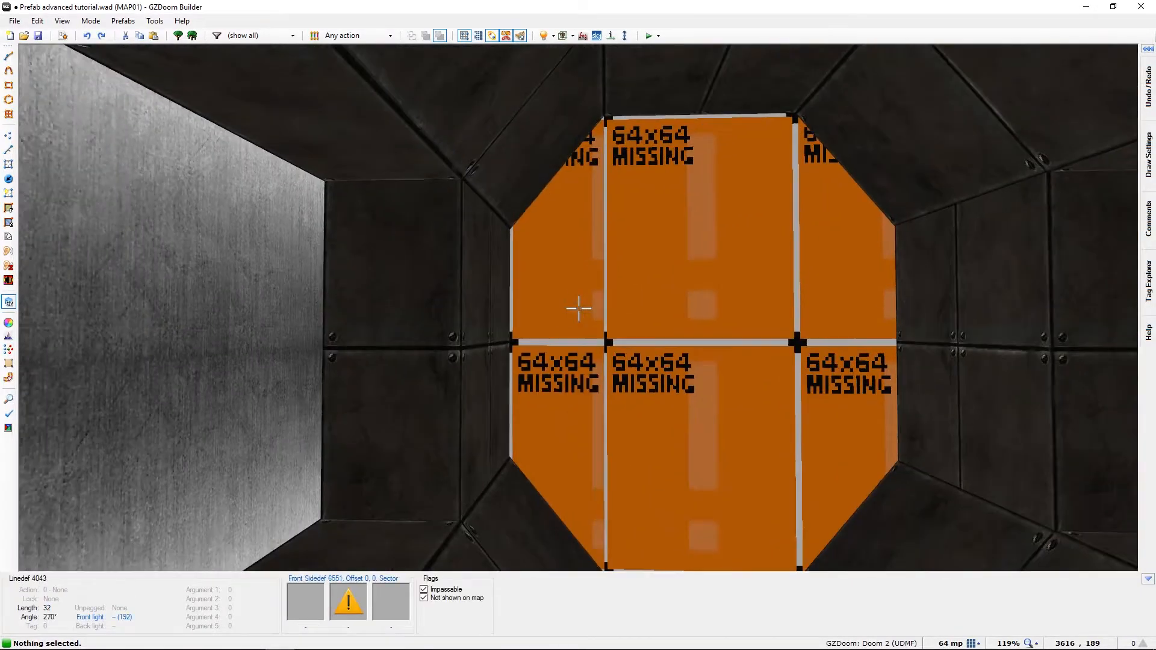
key("s")
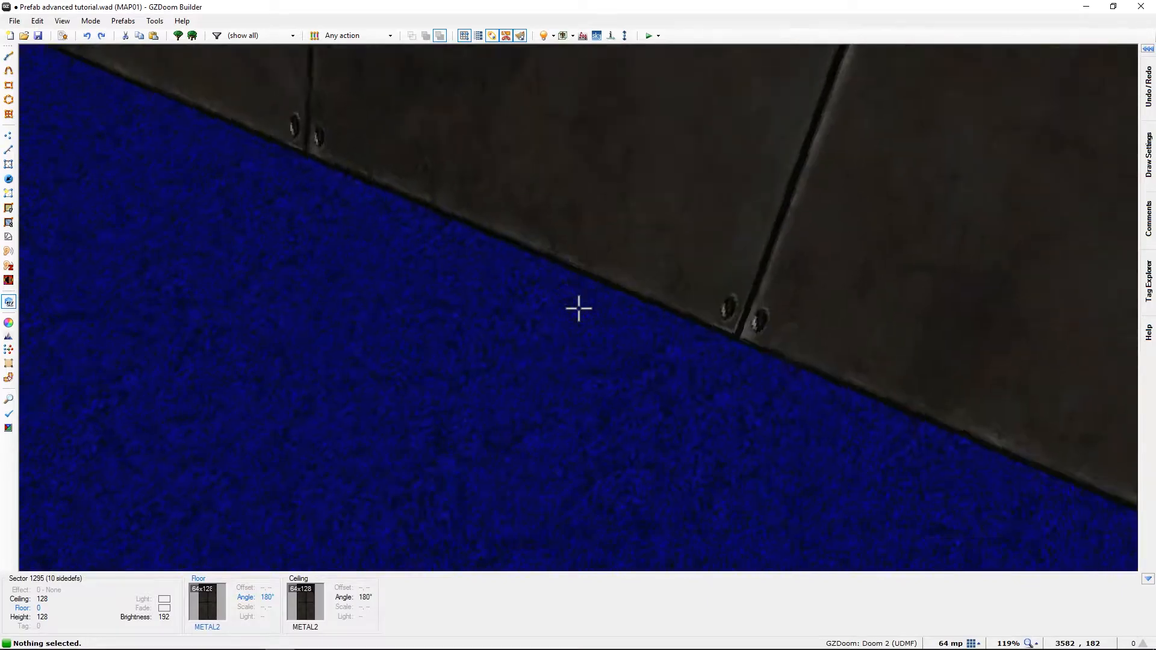
key("d")
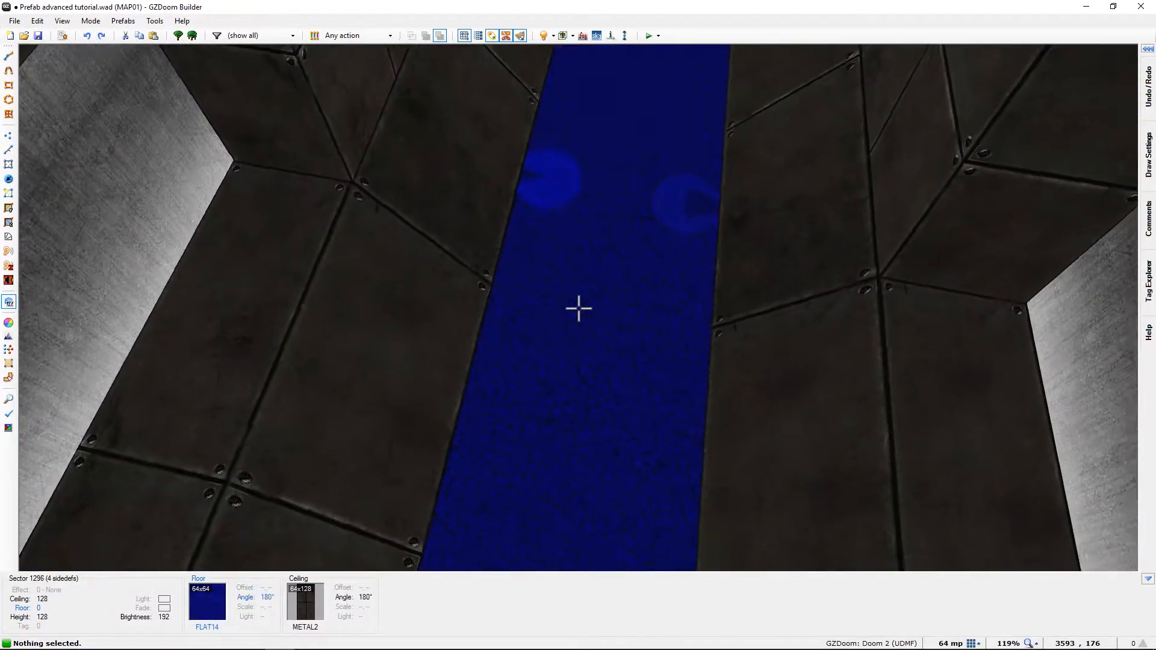
key("Right")
key("Right")
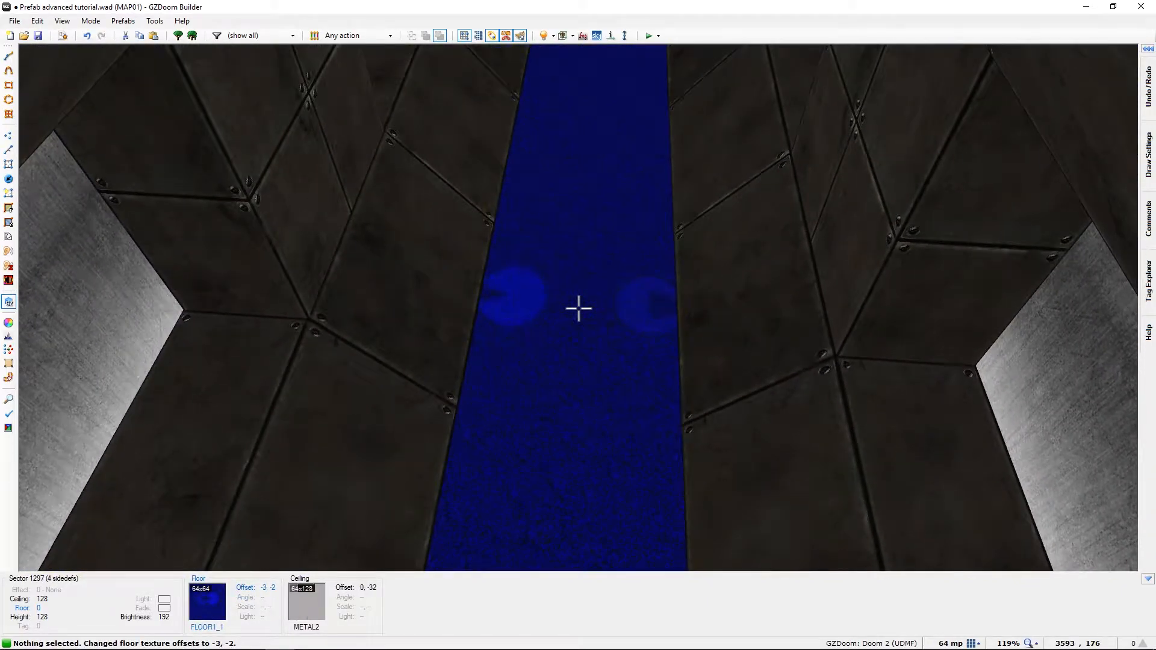
key("Left")
key("Left")
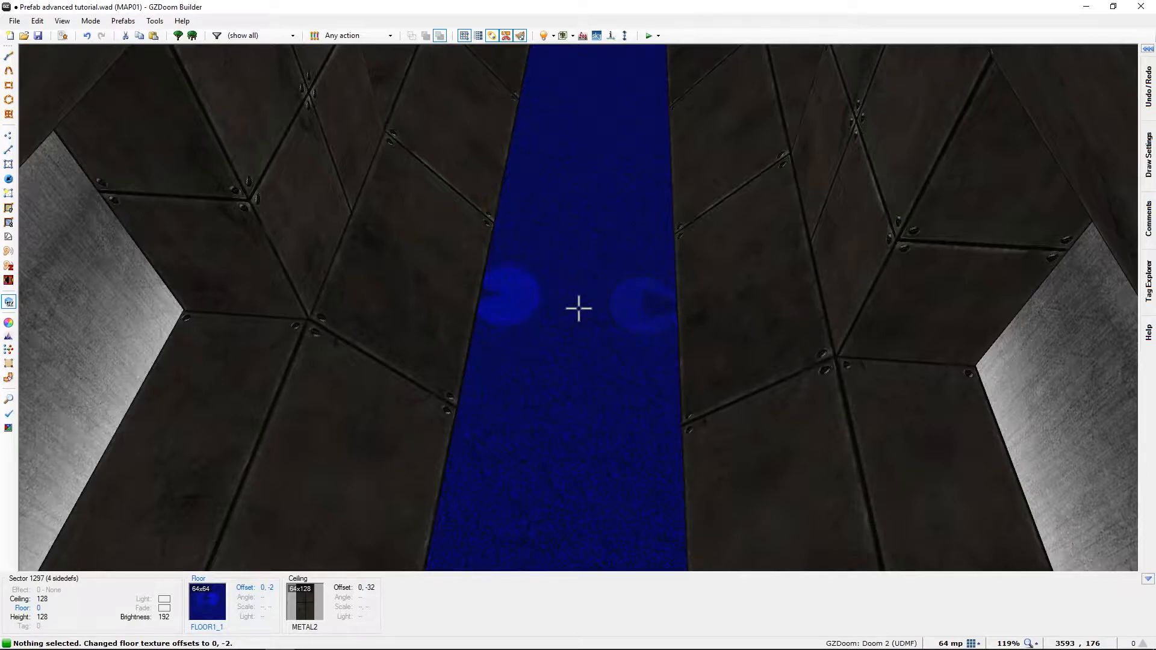
key("ctrl+z")
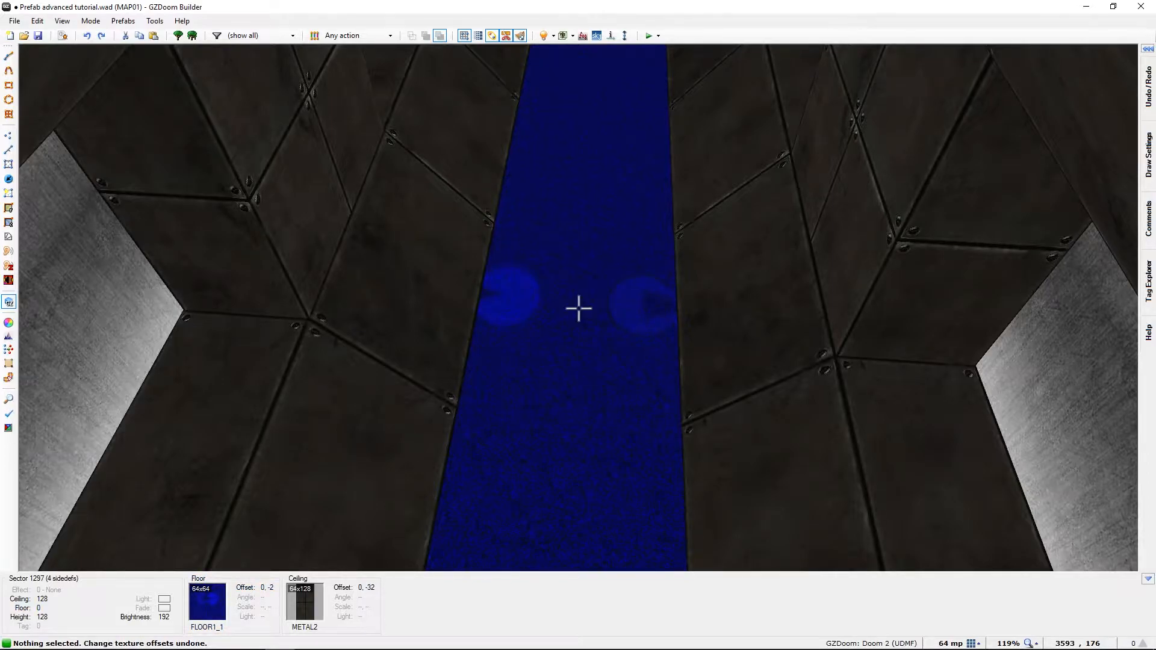
key("w")
key("space")
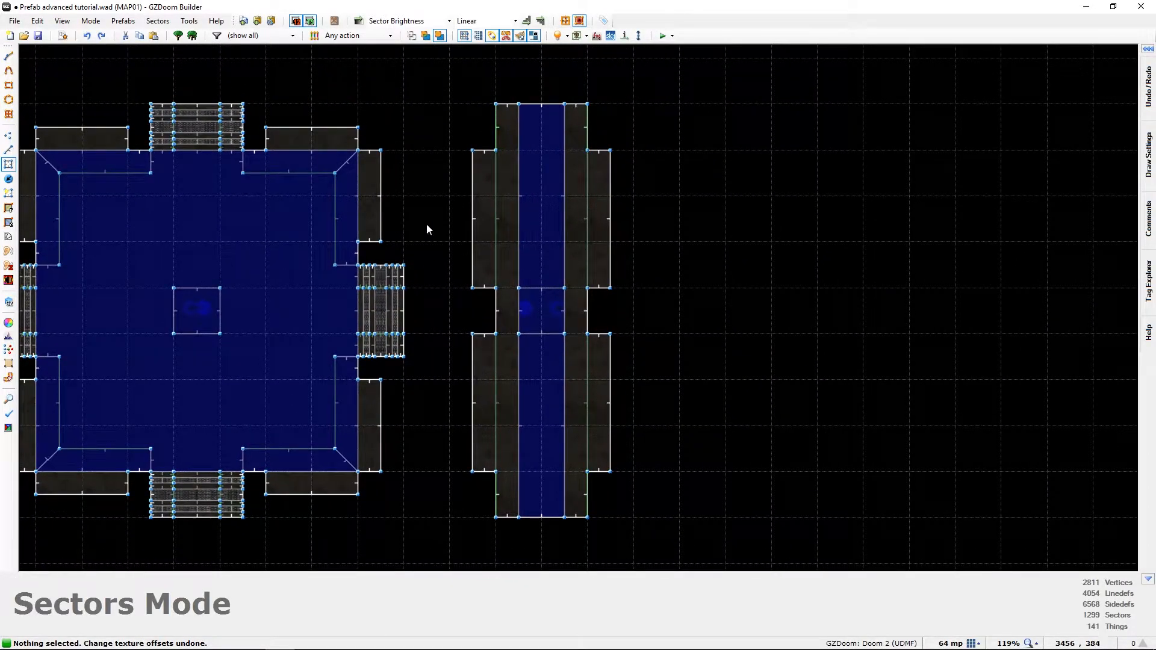
- Move the whole north-south corridor half a grid cell east so its floor light lines up with the 64 mp grid
left_click_drag(442, 75, 698, 567)
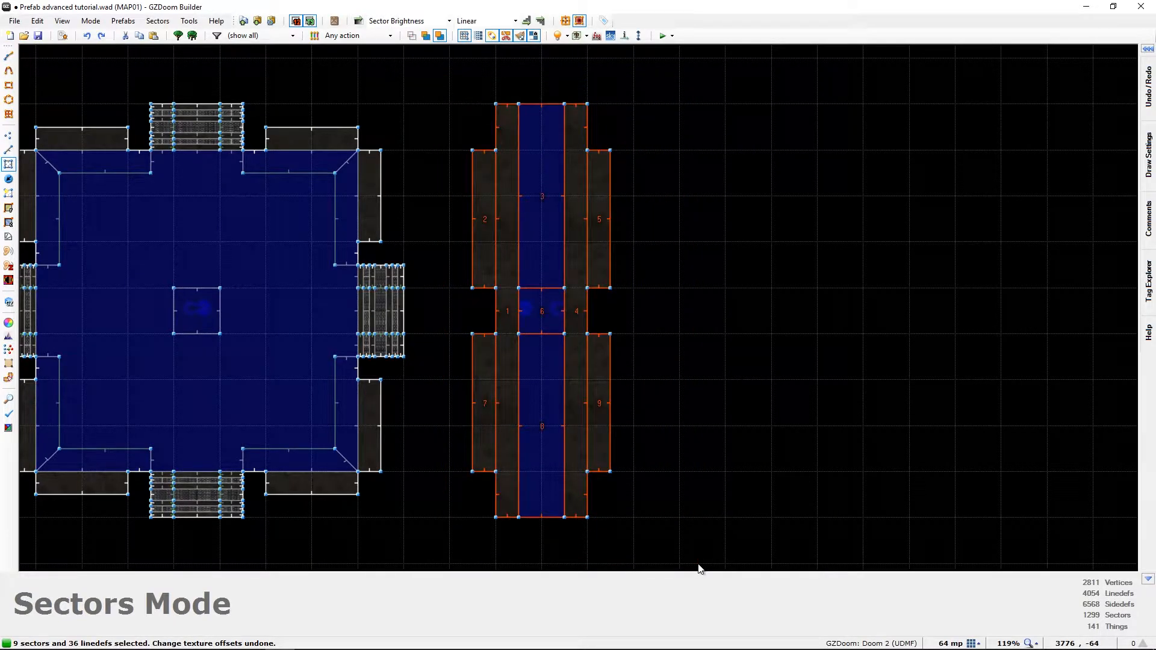
key("e")
mouse_move(532, 377)
left_mouse_down()
mouse_move(586, 371)
mouse_move(544, 387)
left_mouse_up()
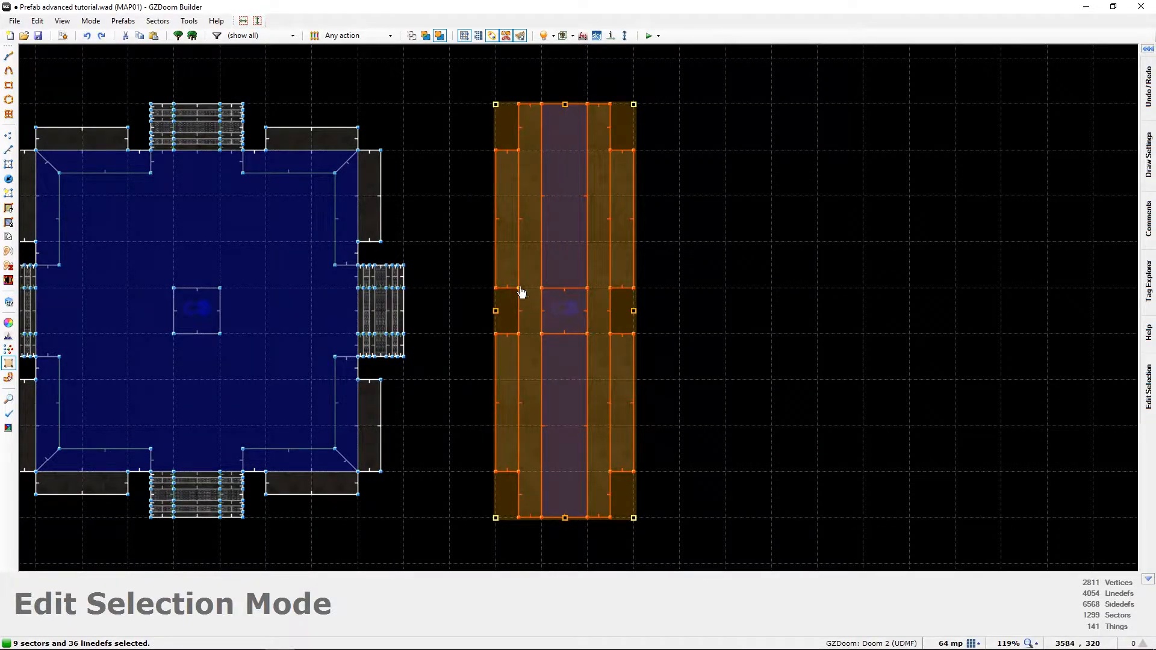
scroll(564, 357, "up", 3)
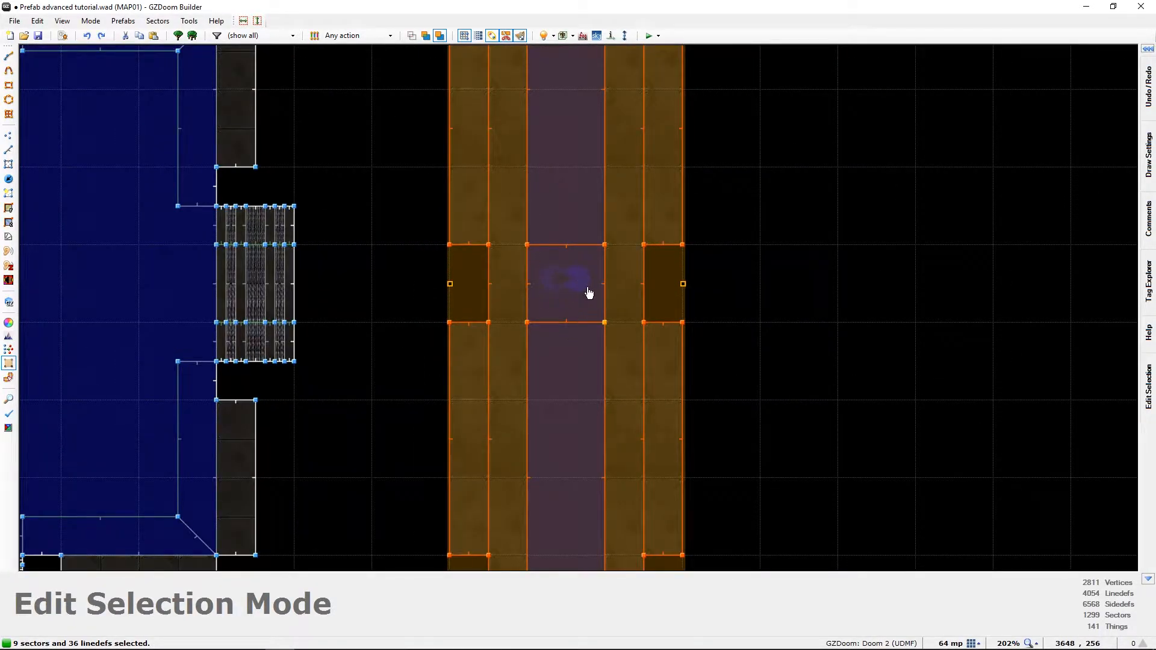
middle_click_drag(534, 319, 553, 365)
key("Return")
scroll(511, 294, "down", 3)
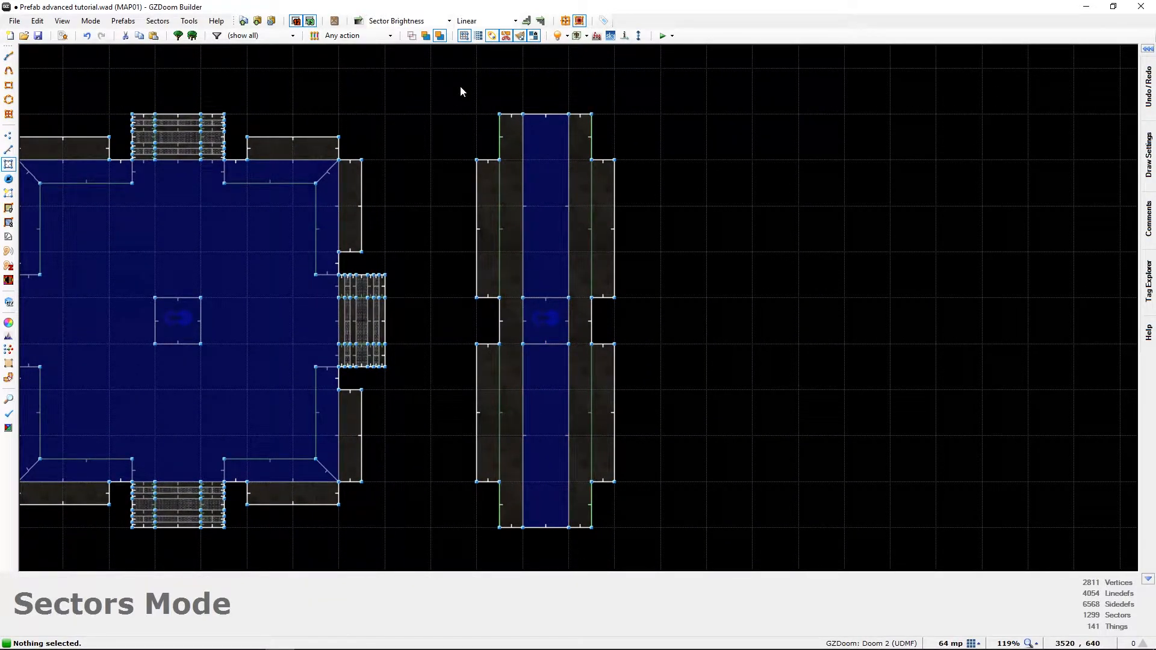
- Look through the Black metal set folders and the Corridors prefabs without inserting one
key("ctrl+shift+i")
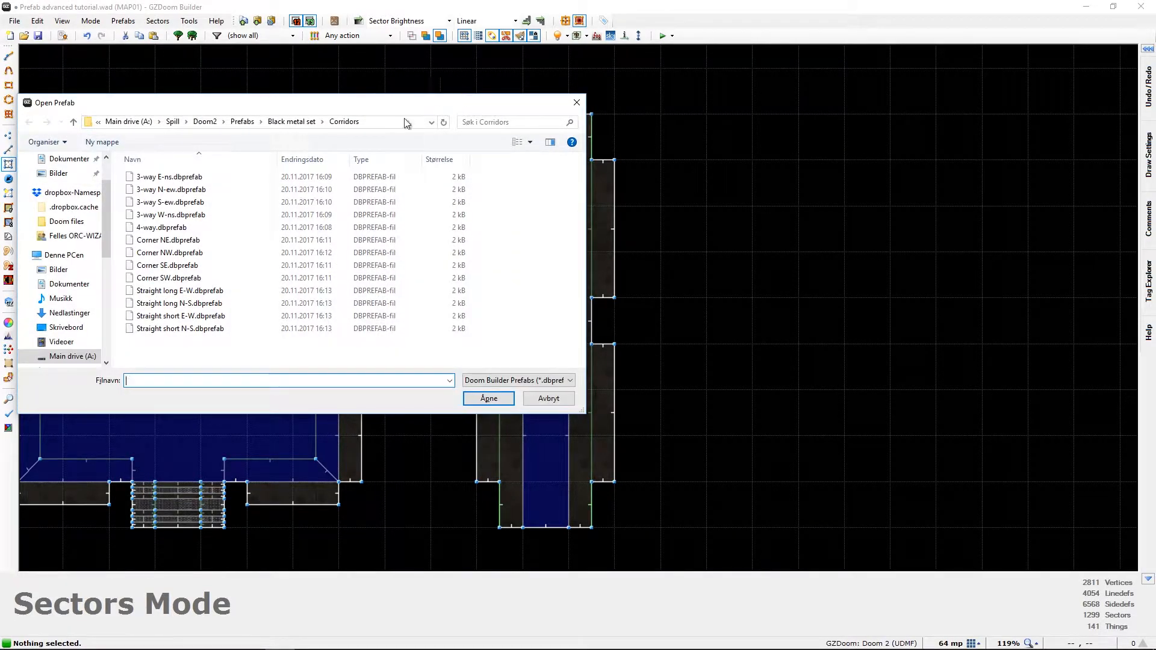
left_click(73, 122)
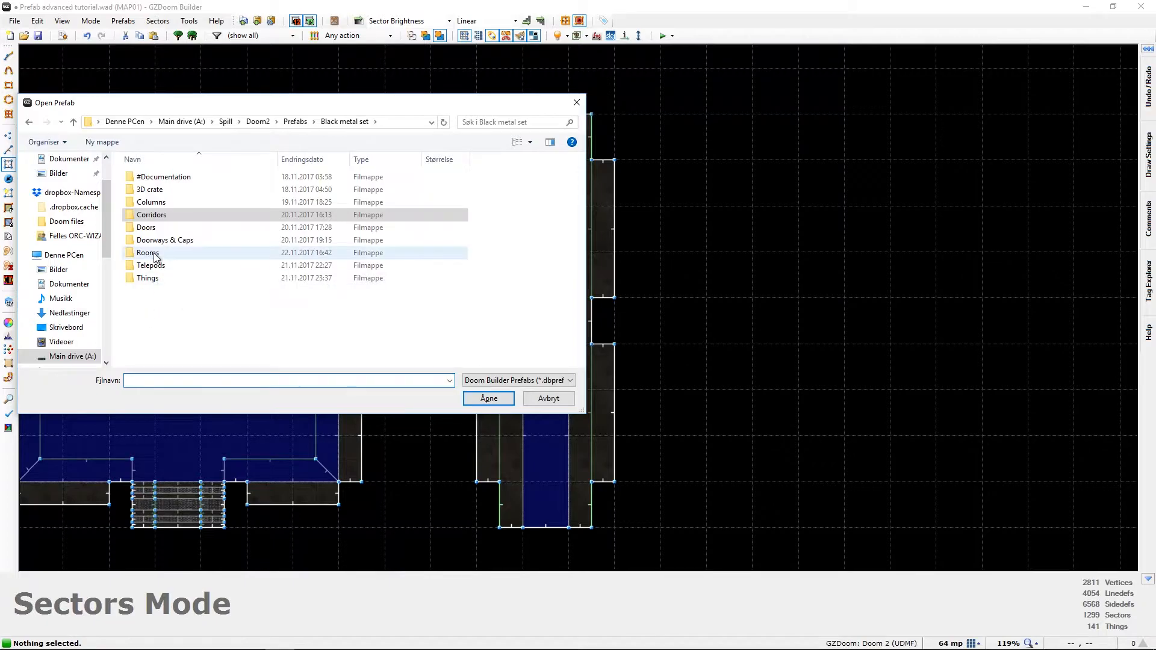
double_click(129, 215)
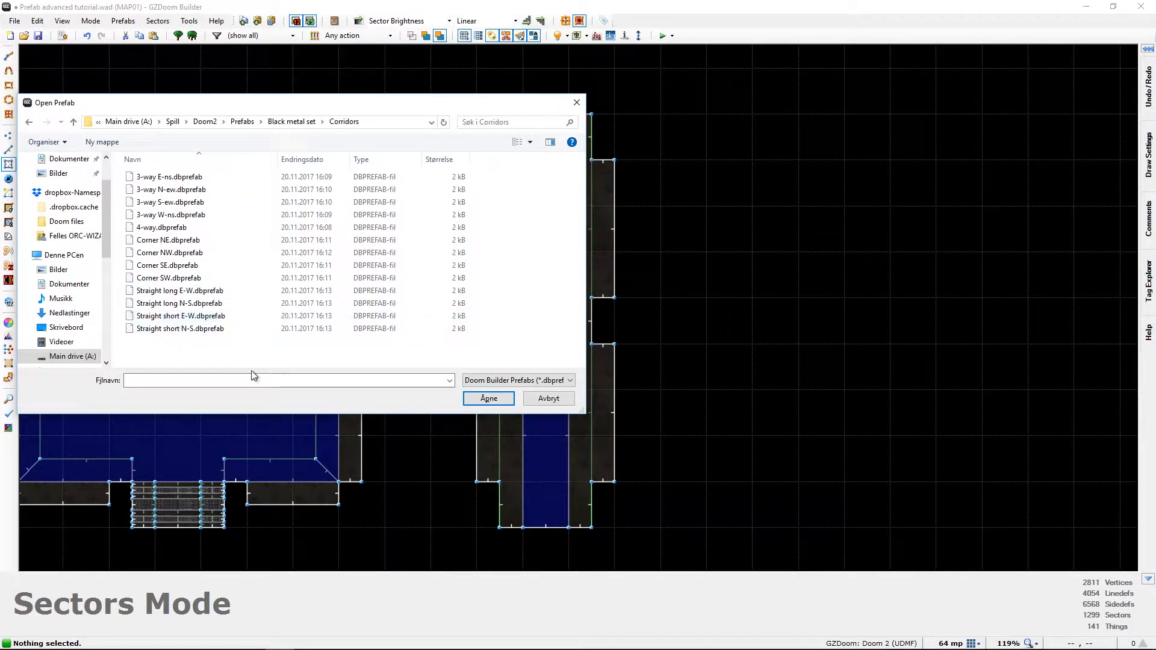
left_click(549, 399)
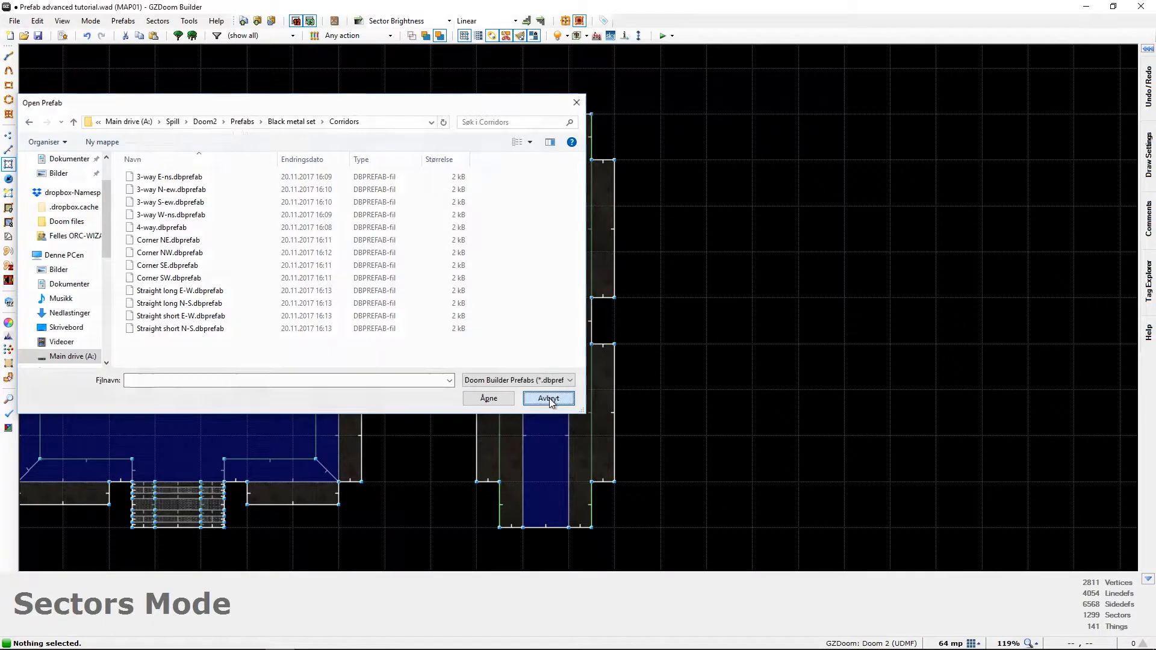
- Try rotating the whole north-south corridor 90 degrees to run east-west and placing it east of the room's east doorframe
middle_click_drag(562, 431, 513, 442)
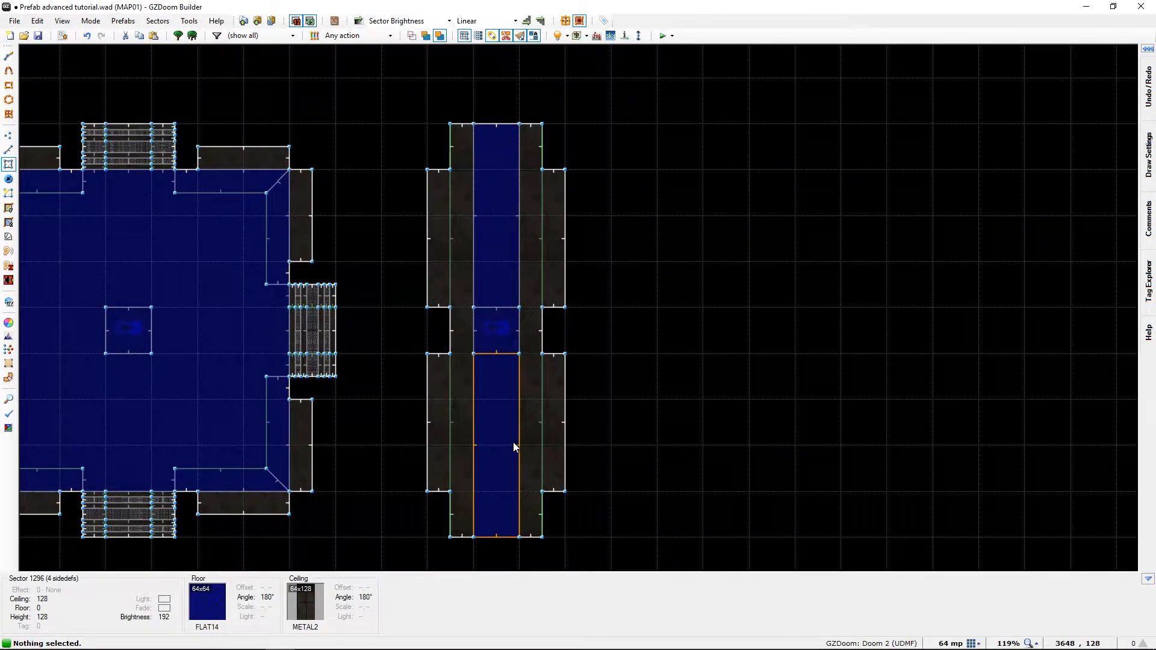
left_click_drag(456, 145, 652, 569)
key("q")
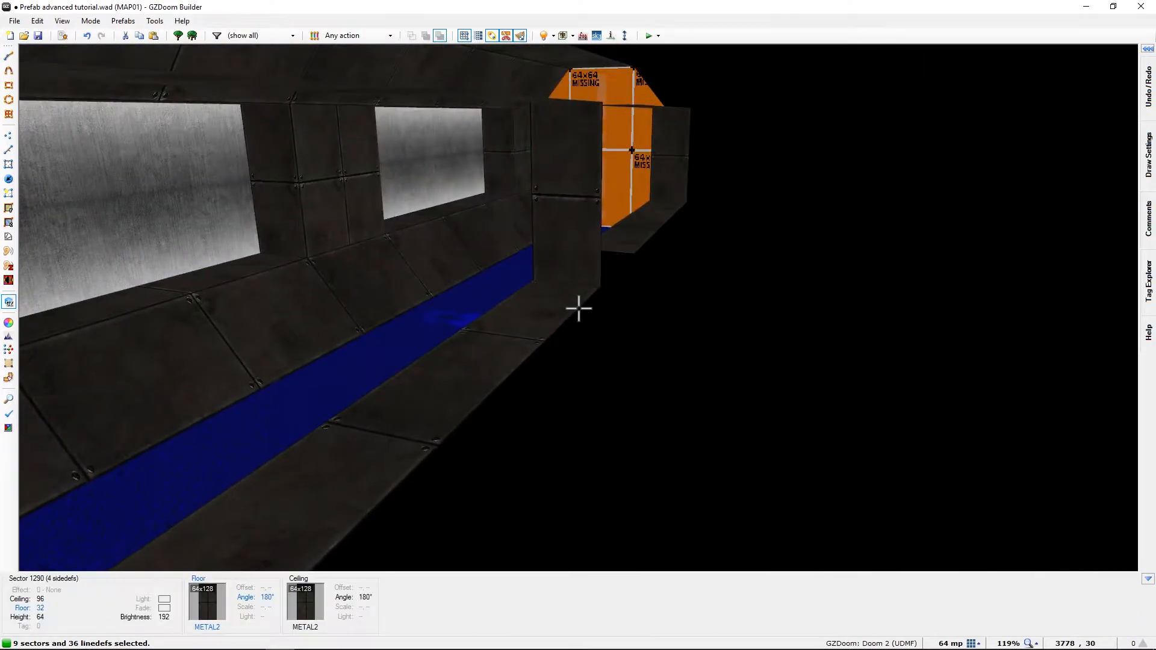
key("q")
middle_click_drag(756, 359, 674, 436)
key("e")
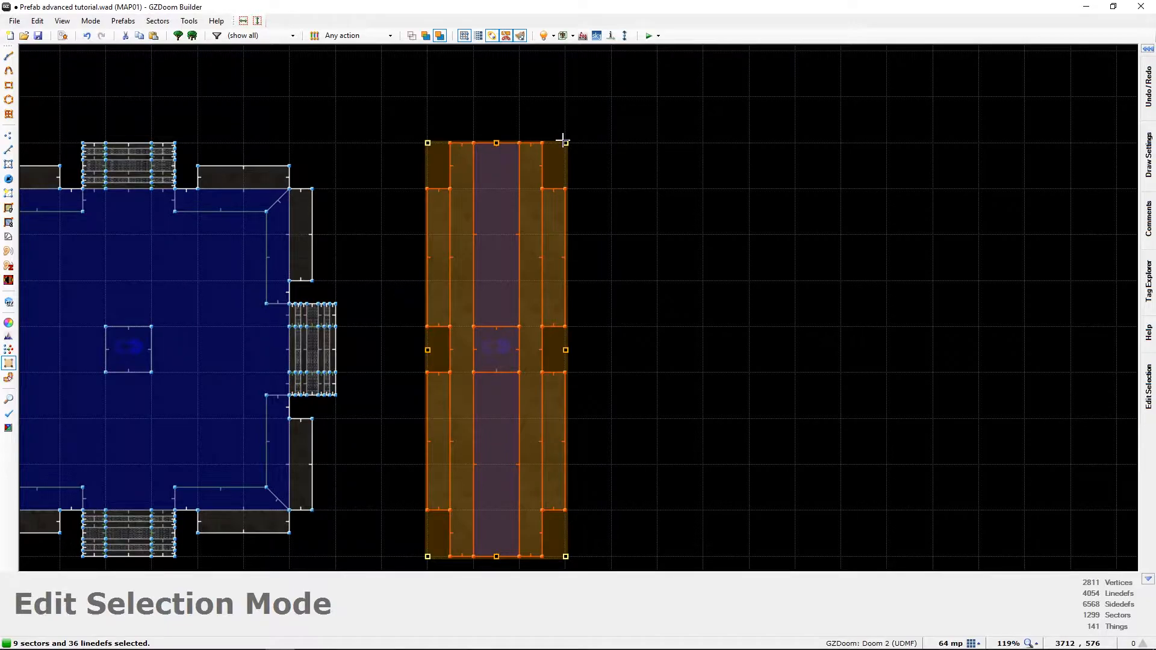
left_click_drag(606, 160, 763, 421)
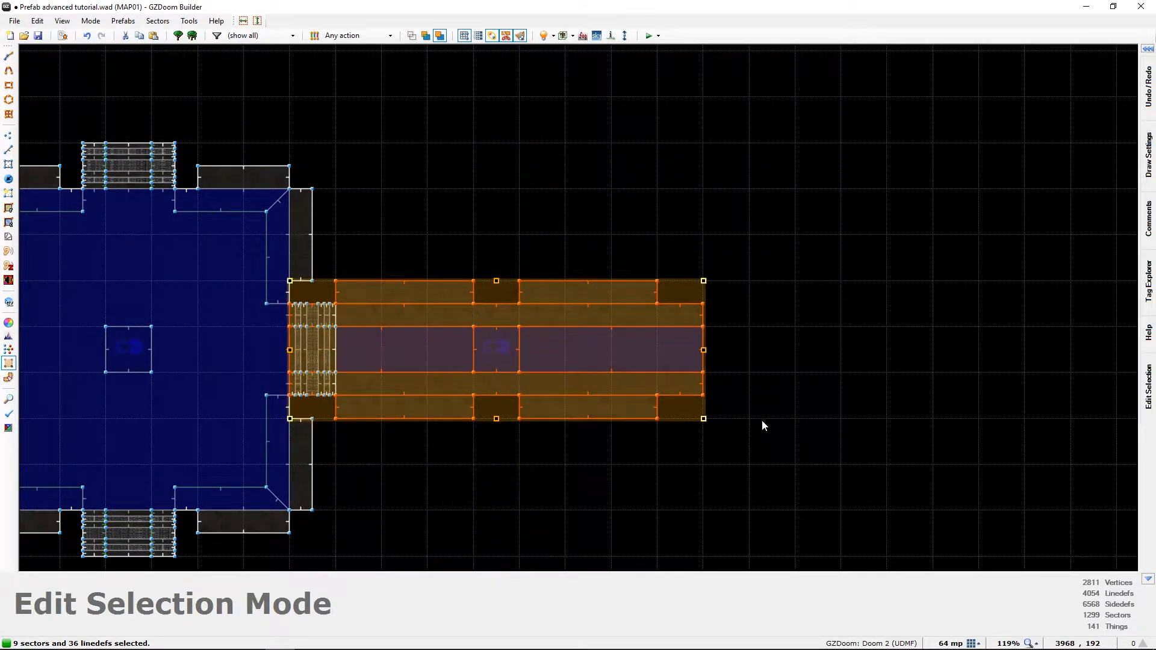
left_click_drag(428, 364, 612, 356)
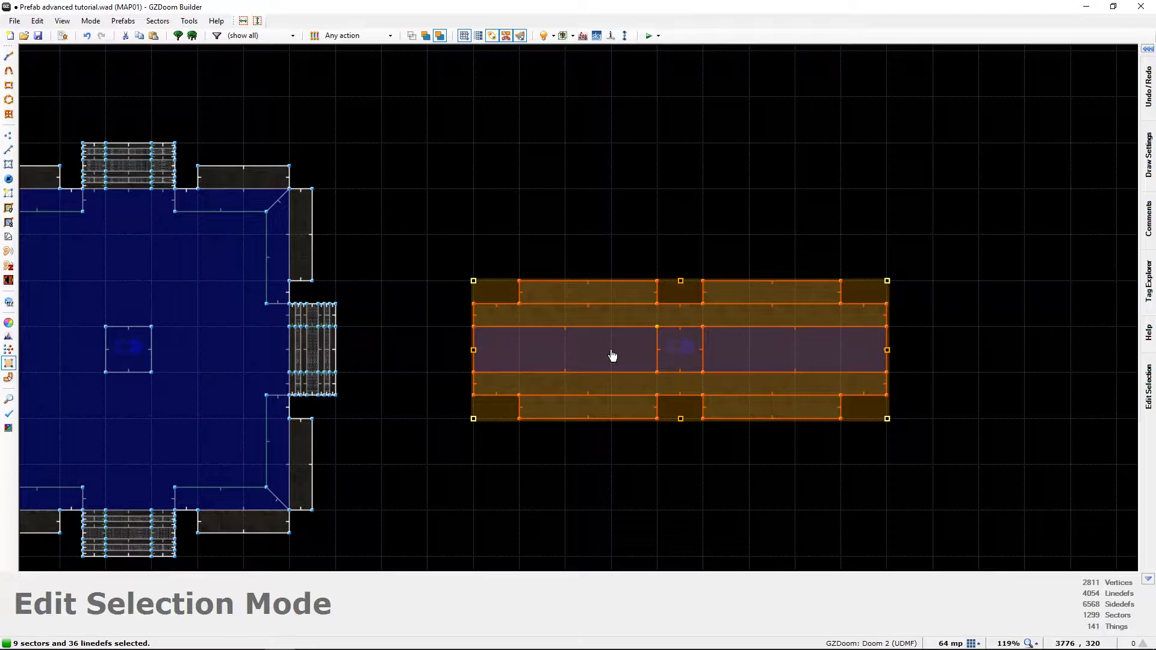
key("Return")
- Examine the rotated corridor's wall, floor and ceiling texture alignment in 3D Visual Mode and undo the rotation
key("w")
key("d")
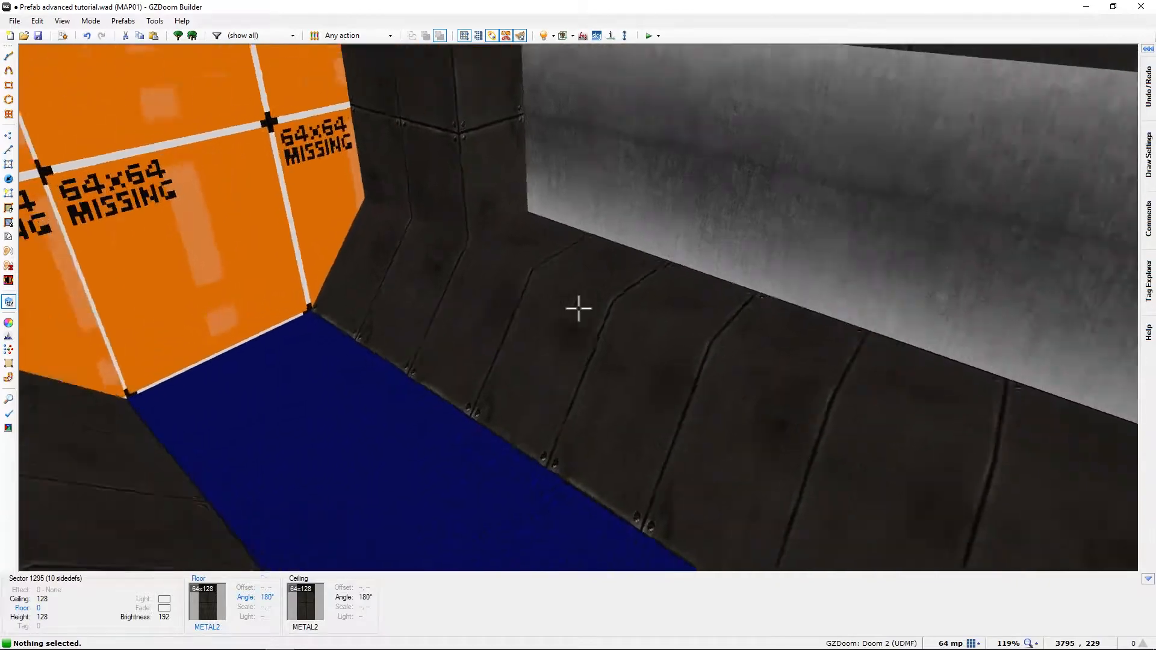
key("s")
key("s")
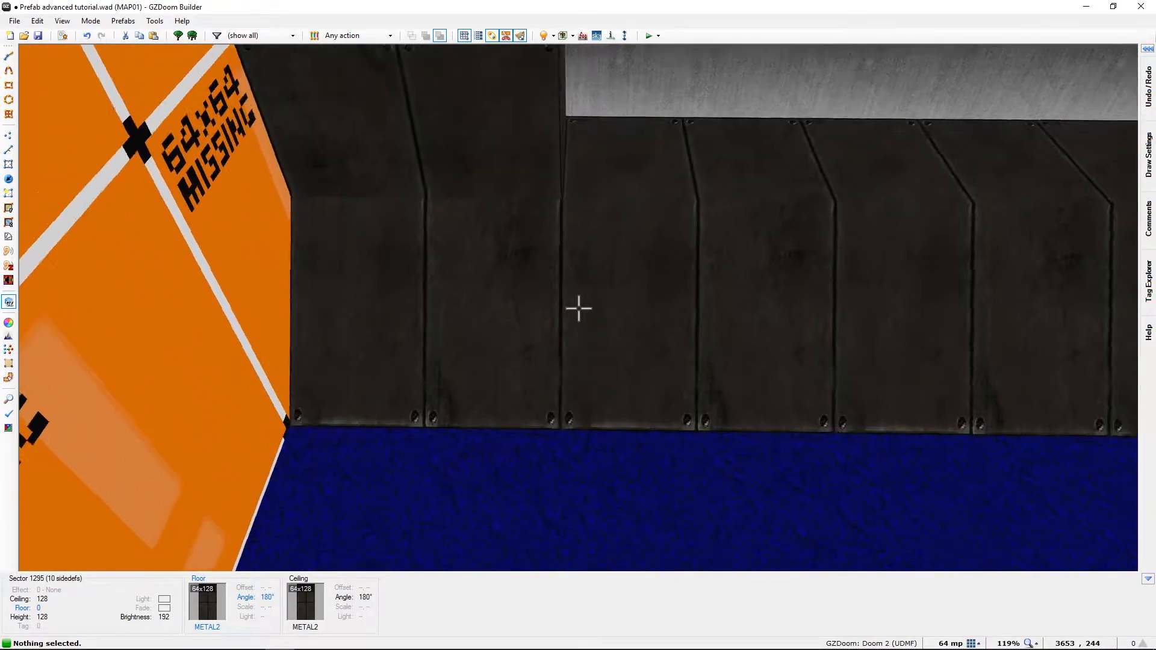
key("w")
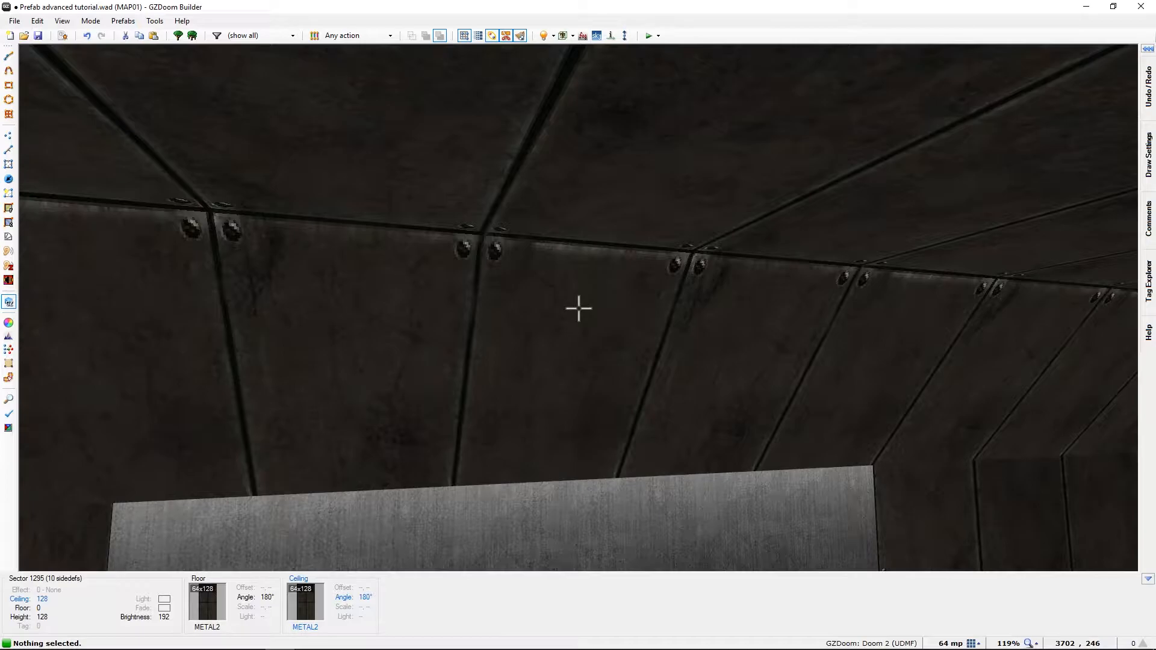
key("q")
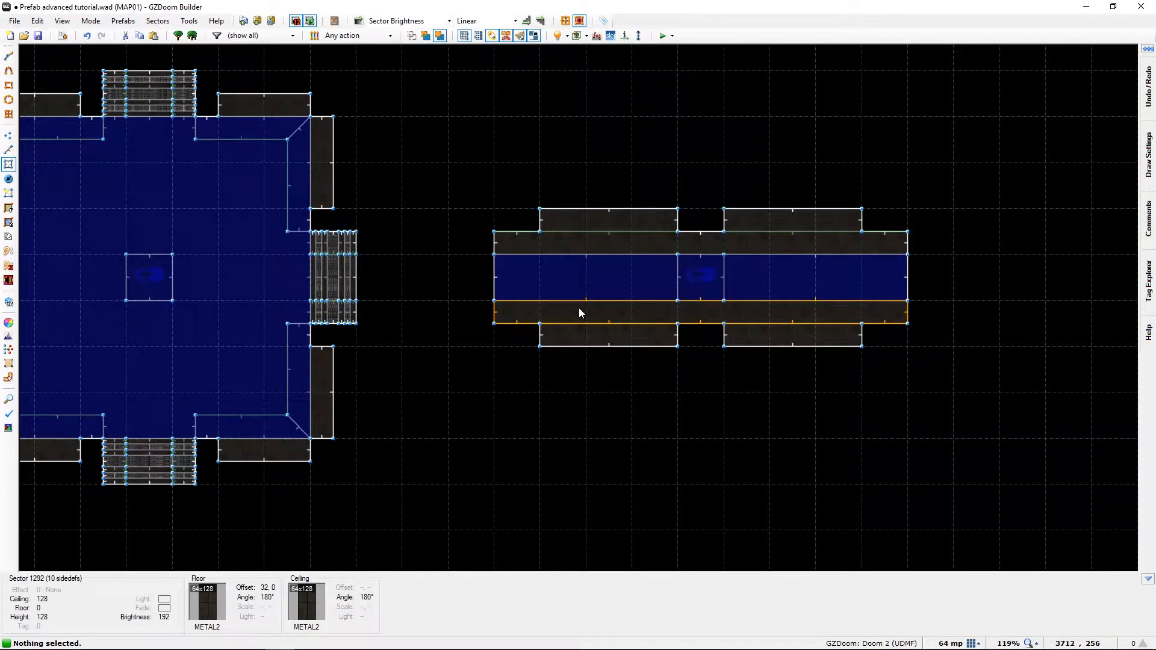
key("ctrl+z")
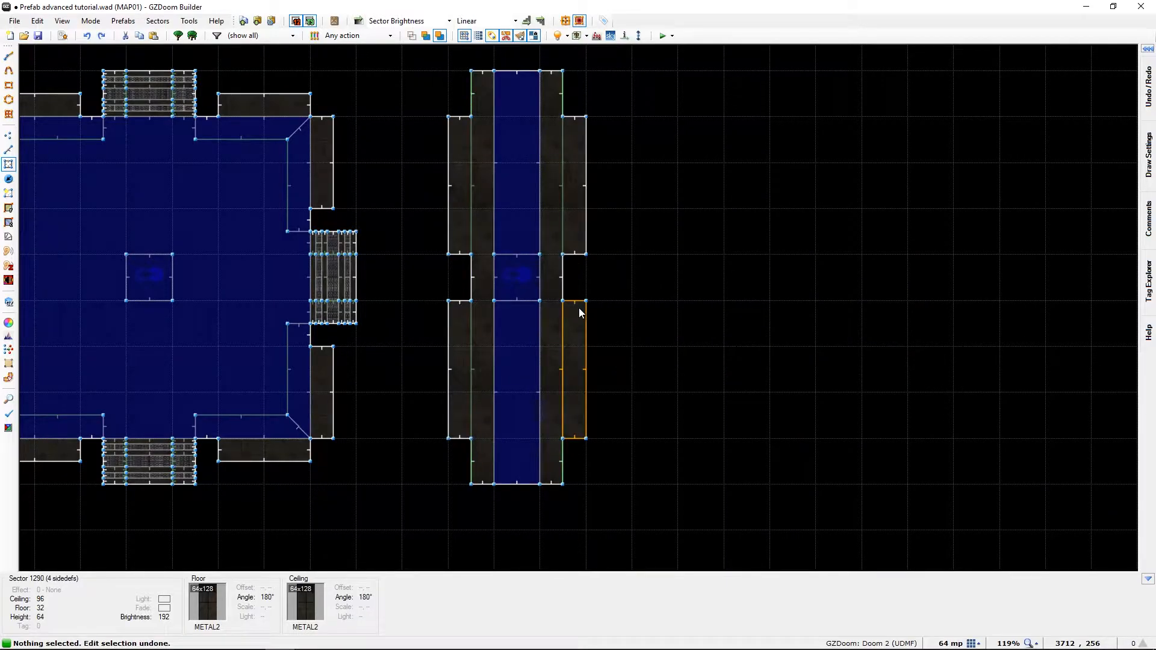
- Insert the Straight long E-W prefab from the Corridors folder and place it east of the north-south corridor
key("ctrl+i")
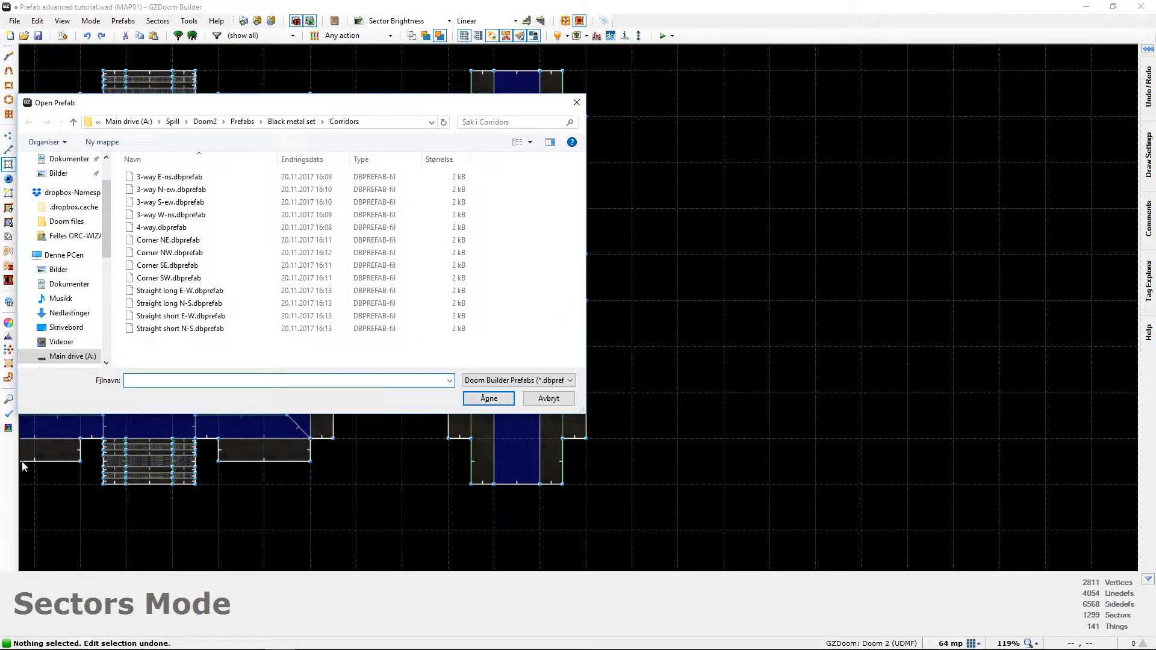
left_click(164, 291)
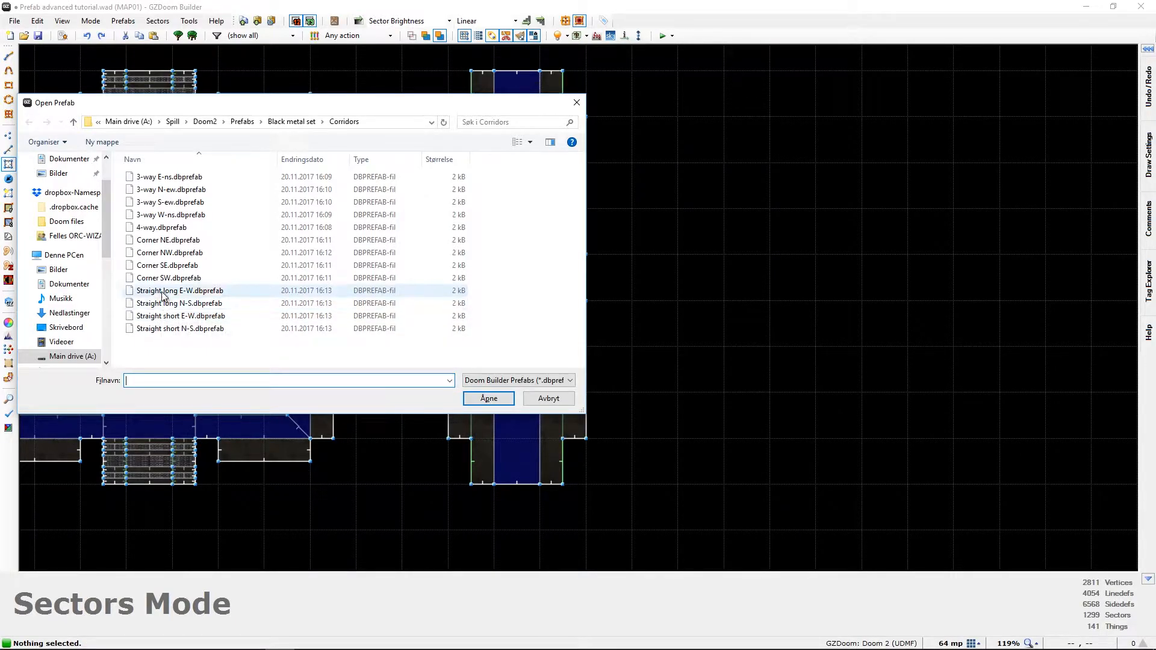
left_click(482, 400)
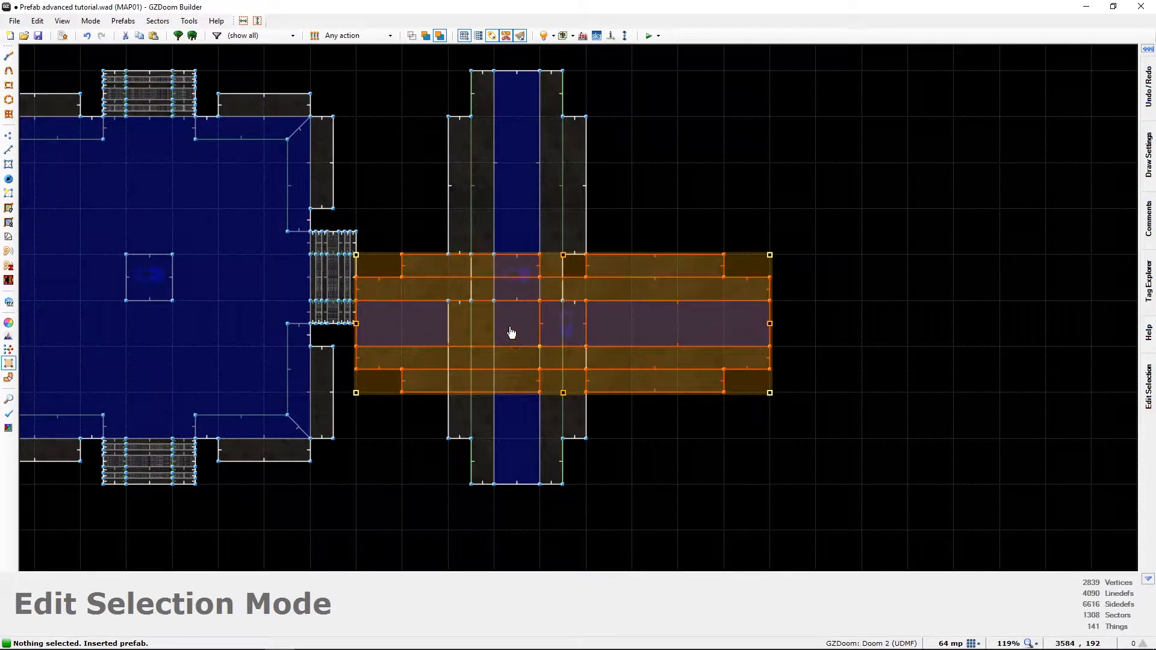
left_click(777, 327)
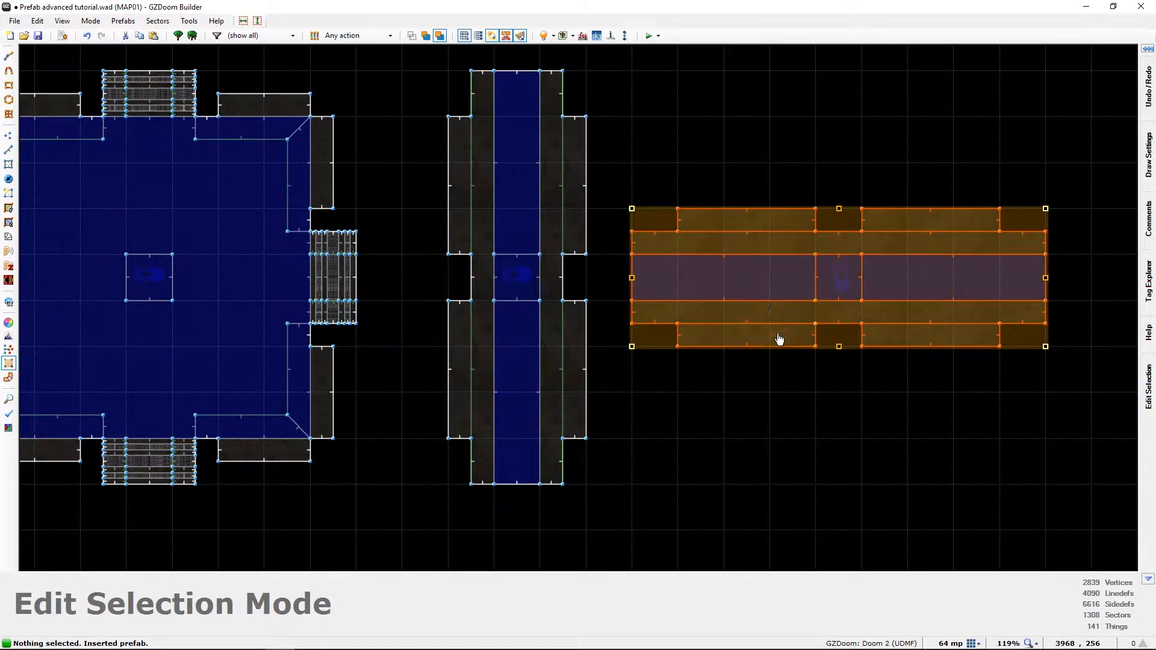
- Insert a second Straight long E-W corridor and join it end to end with the first one's east end
middle_click_drag(787, 351, 317, 456)
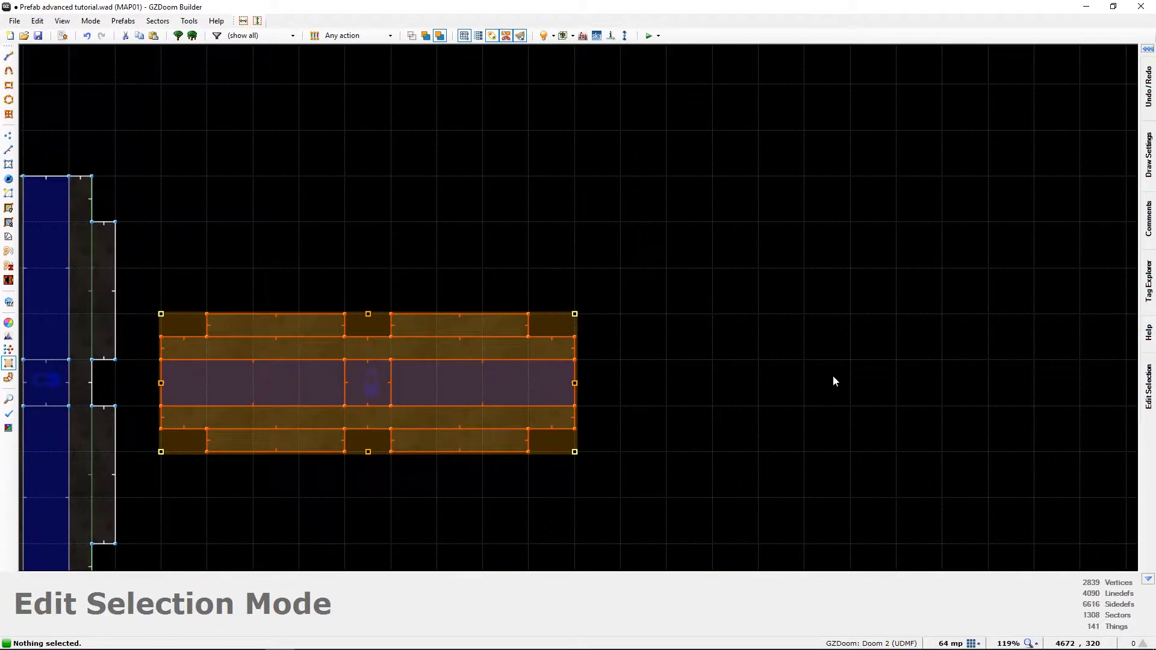
key("ctrl+i")
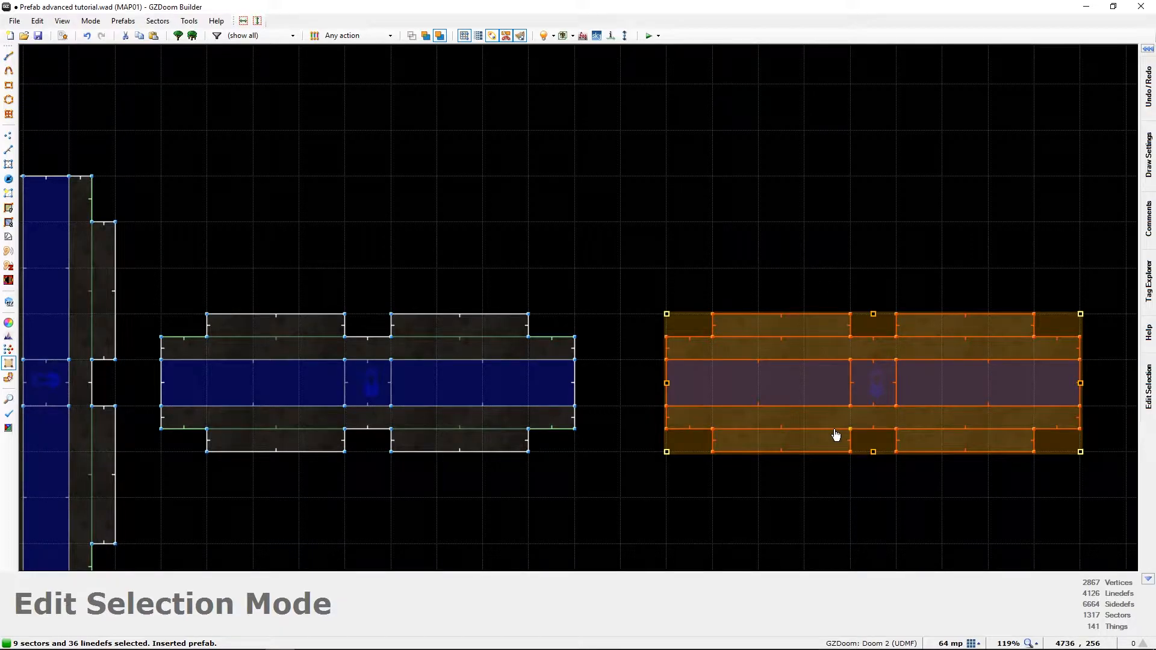
left_click_drag(821, 389, 764, 403)
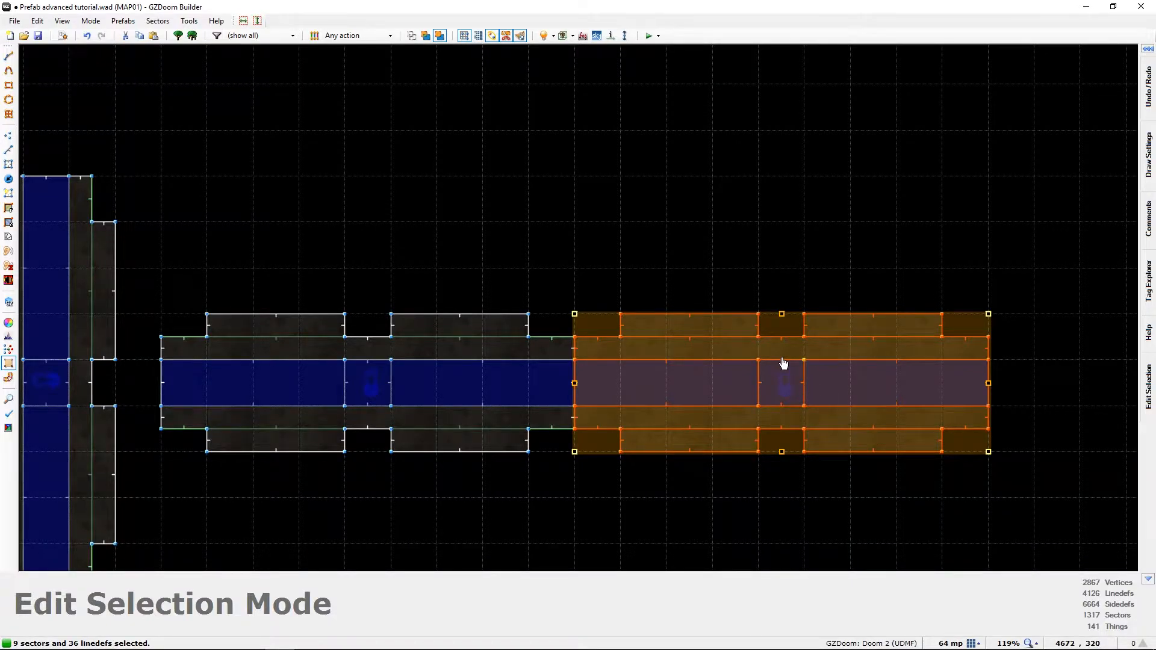
key("Return")
- In 3D Visual Mode, replace the FLOOR1_1 floor lights in both east-west corridors with the FLAT14 flat and return to the 2D map
key("q")
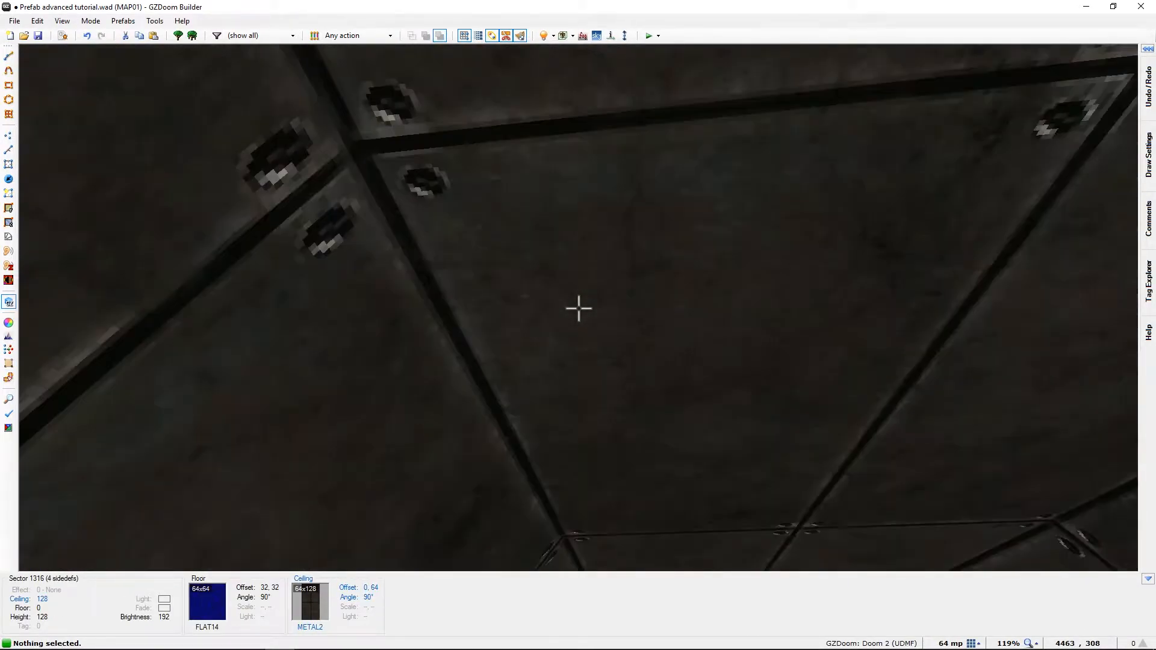
key("e")
key("d")
key("e")
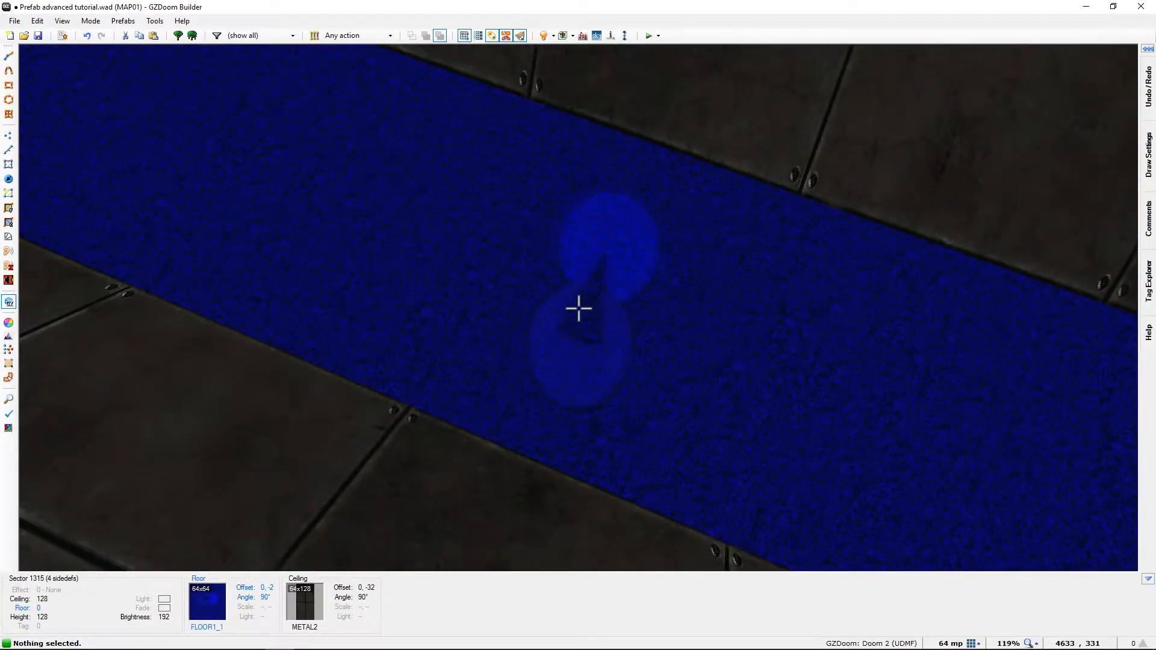
key("s")
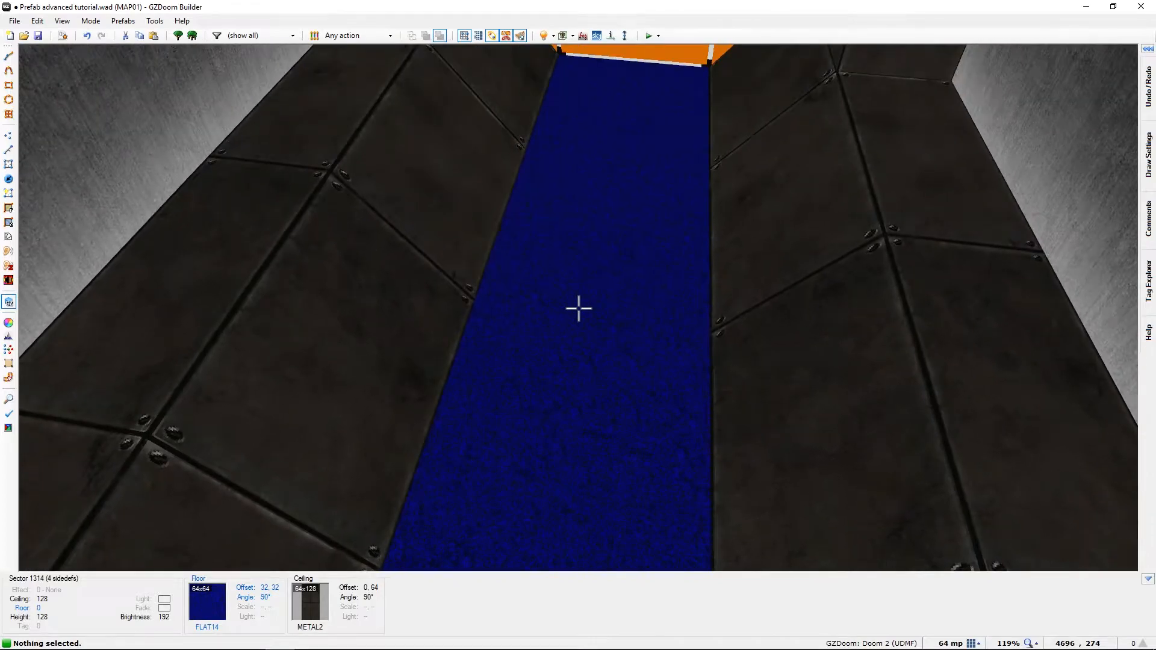
key("ctrl+c")
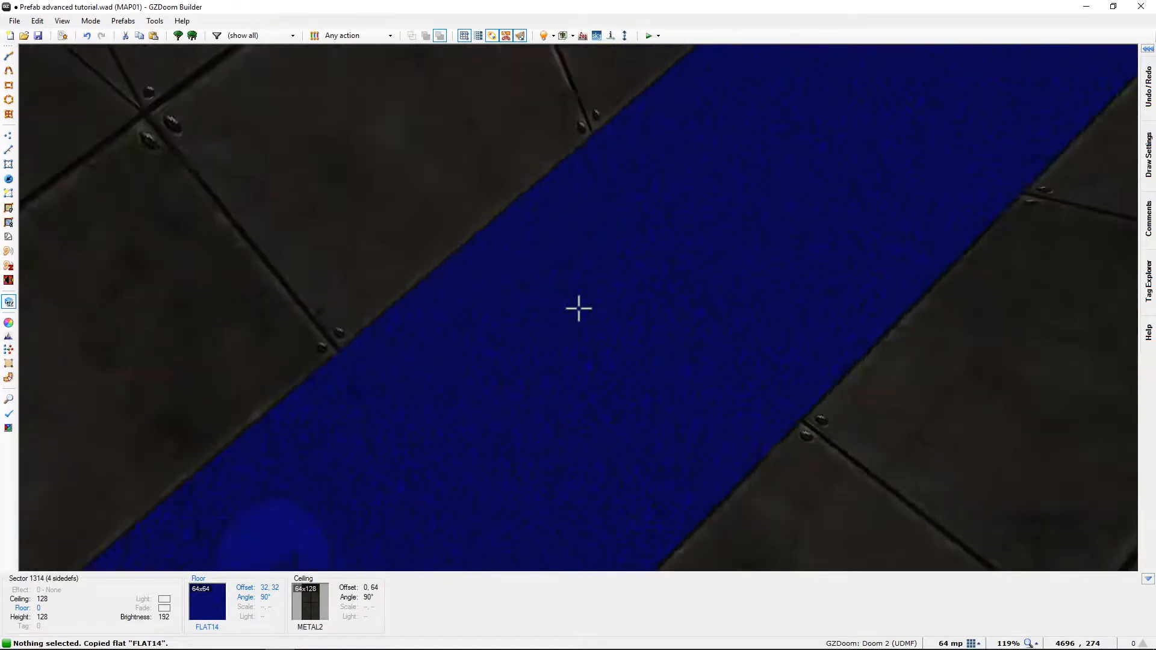
key("ctrl+v")
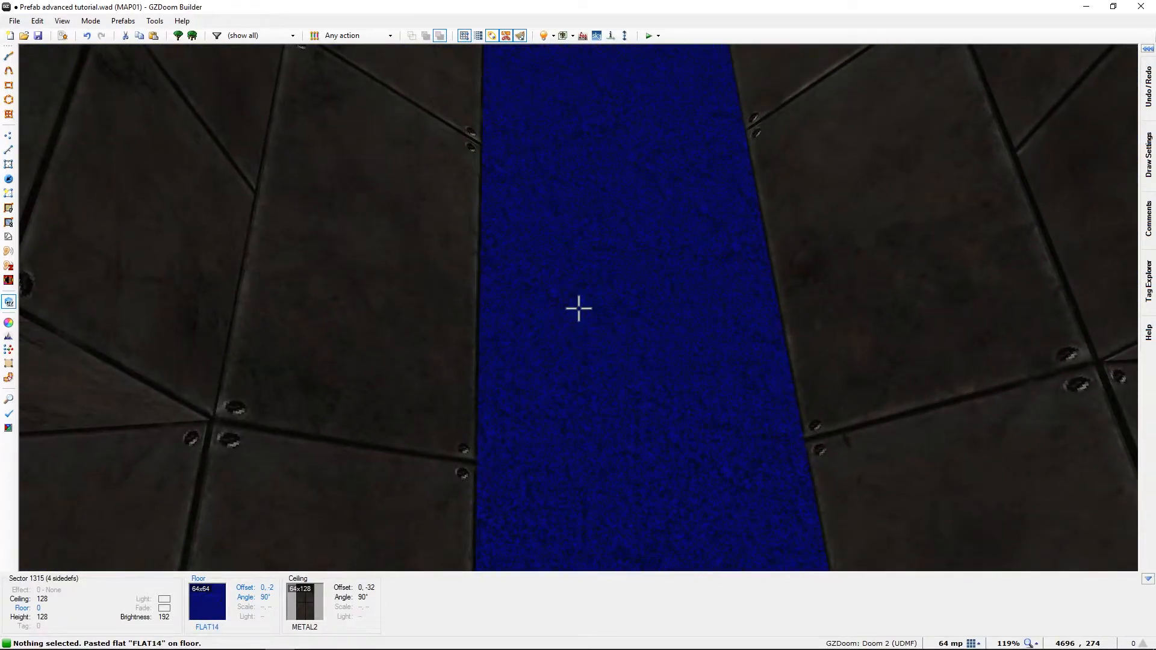
key("s")
key("s")
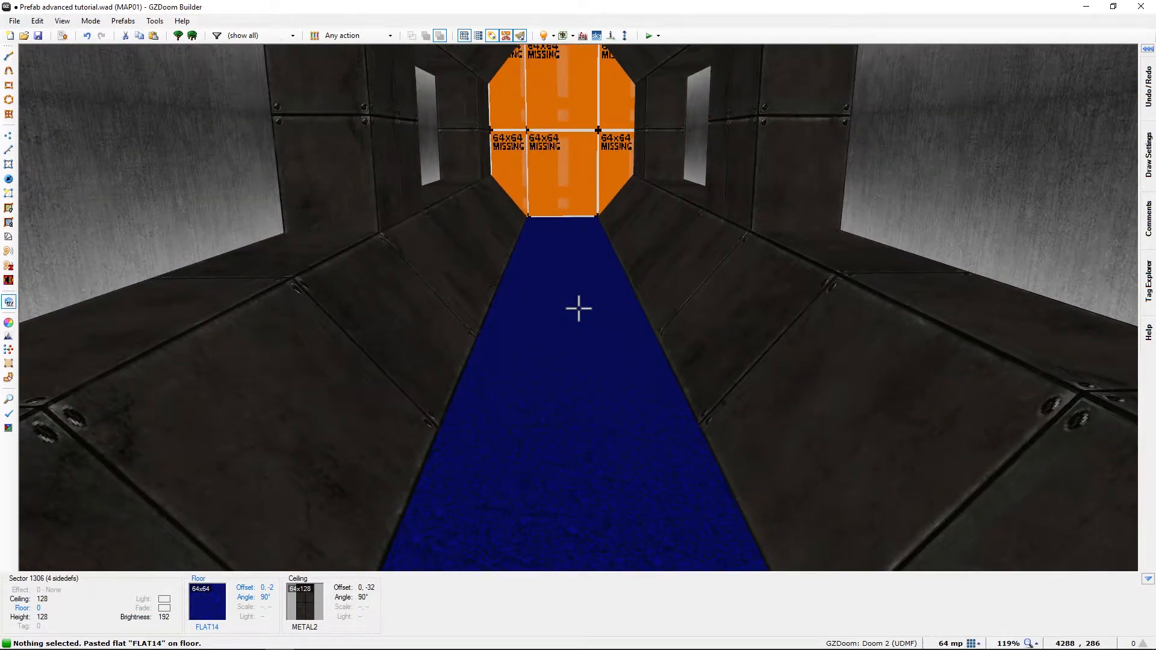
key("q")
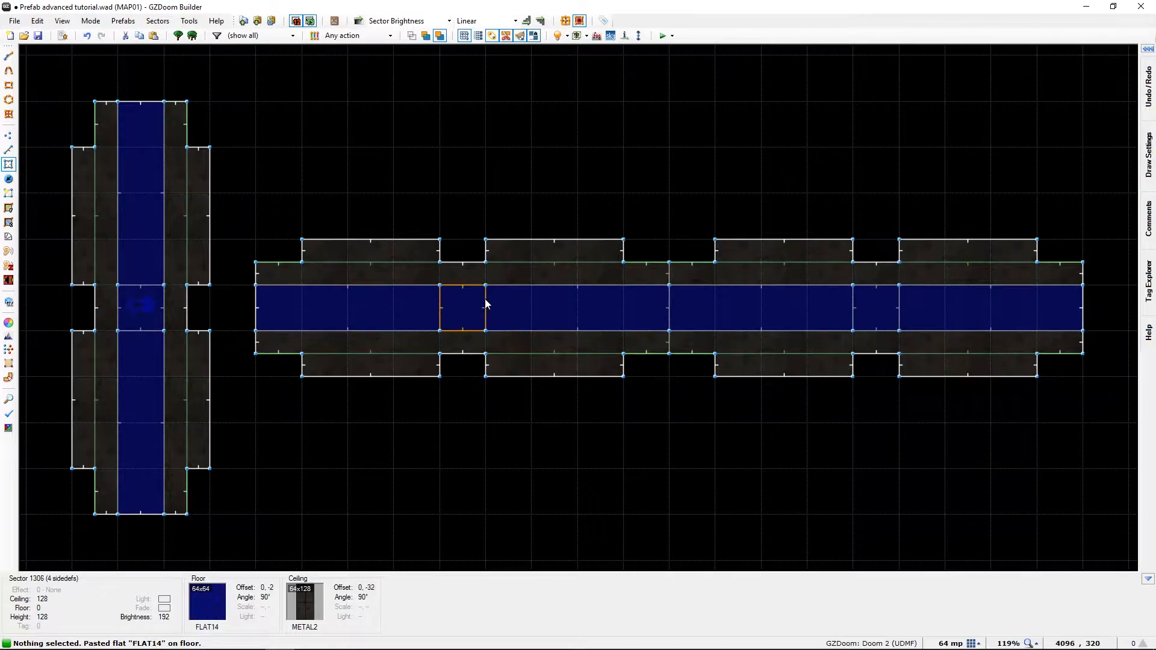
- Delete the four linedefs bordering the former light squares in both east-west corridors, keeping the seam line between the corridors
key("l")
left_click(440, 307)
left_click(486, 310)
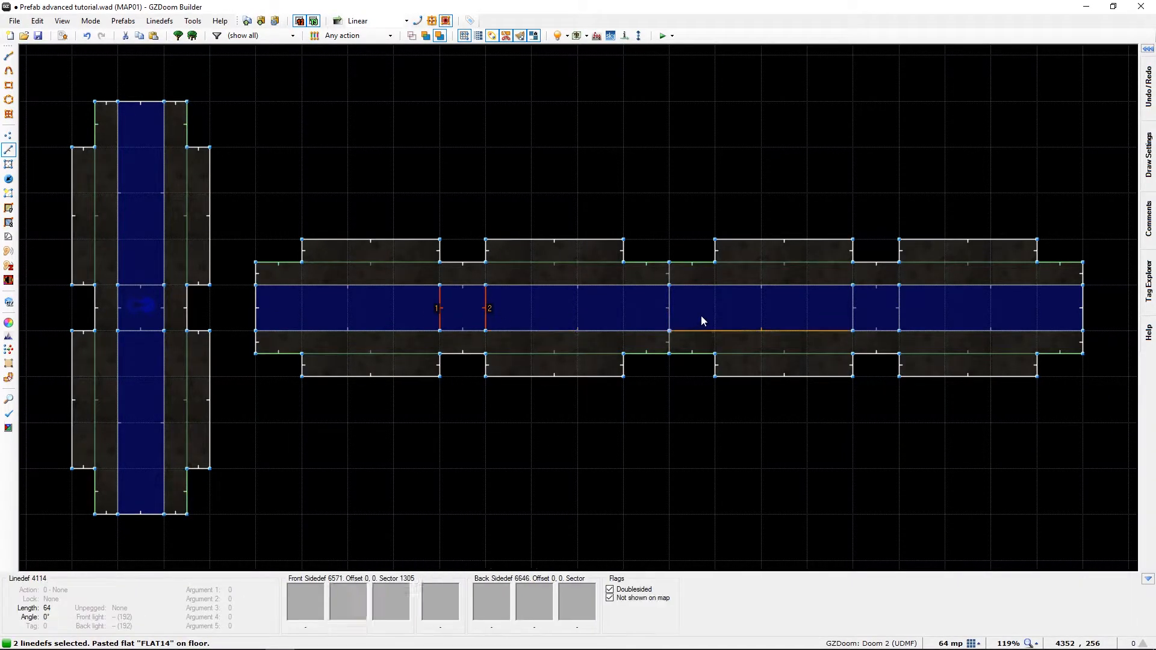
left_click(669, 304)
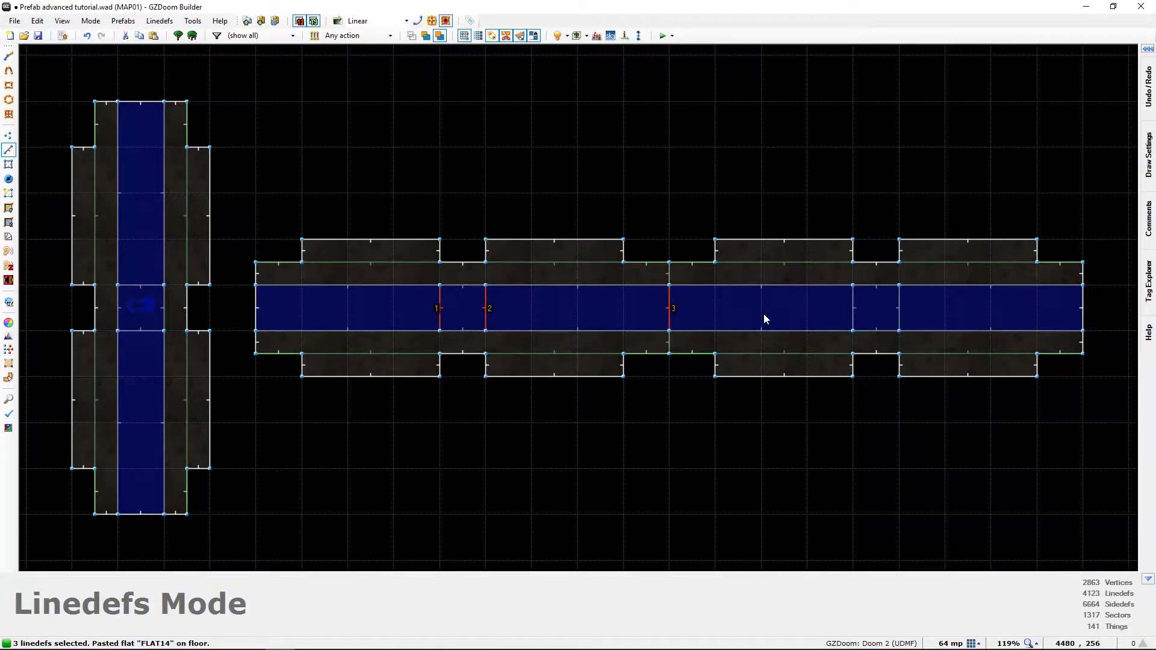
left_click(667, 319)
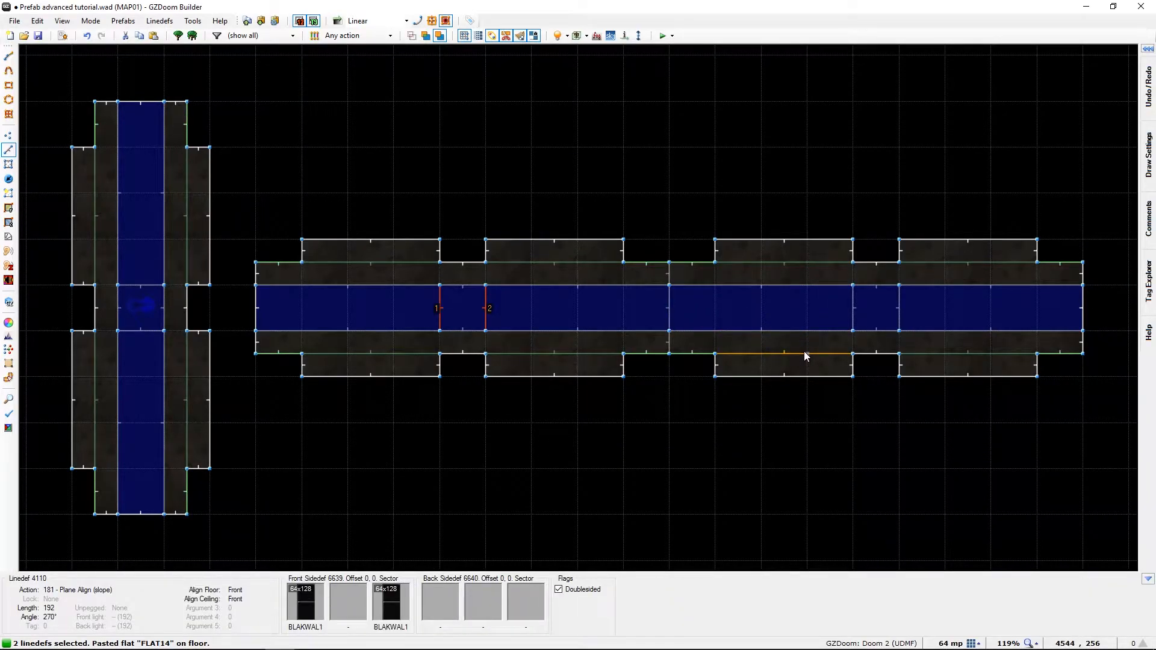
left_click(851, 314)
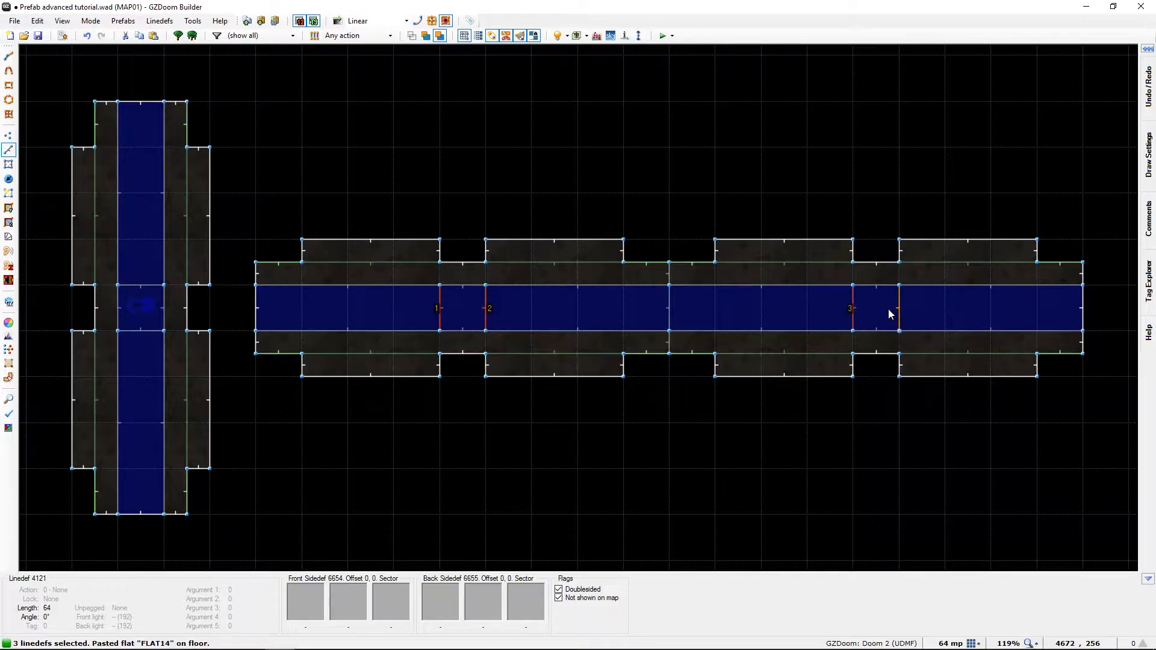
key("Delete")
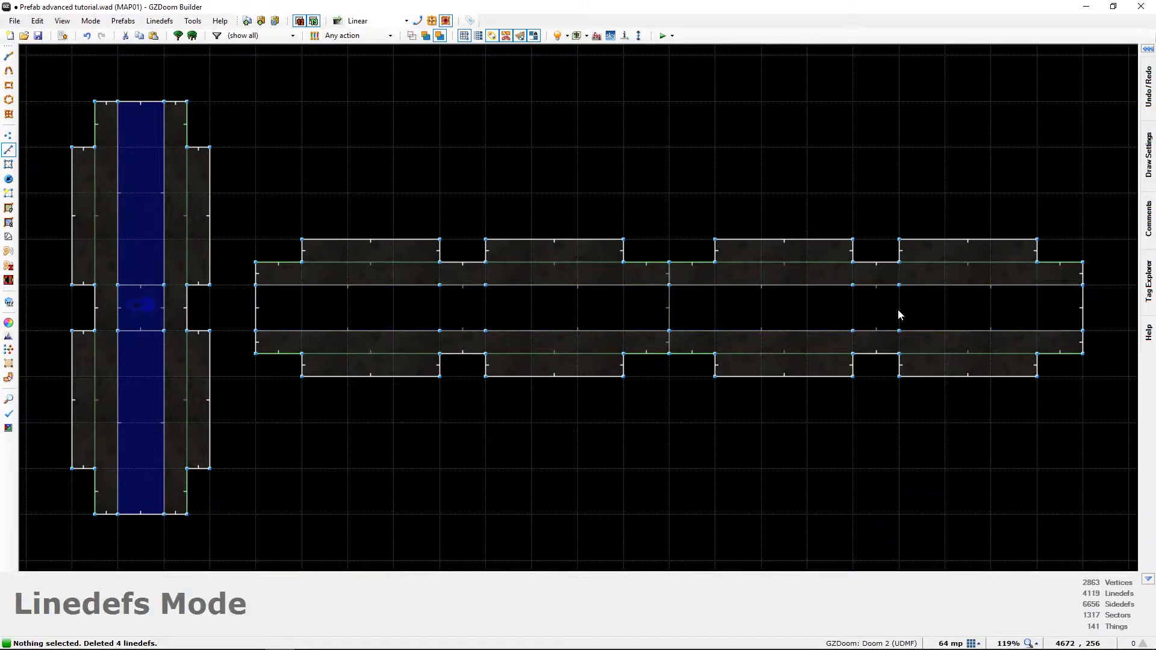
- Rebuild the central floor strip of each east-west corridor as a single sector with Make Sectors Mode
key("m")
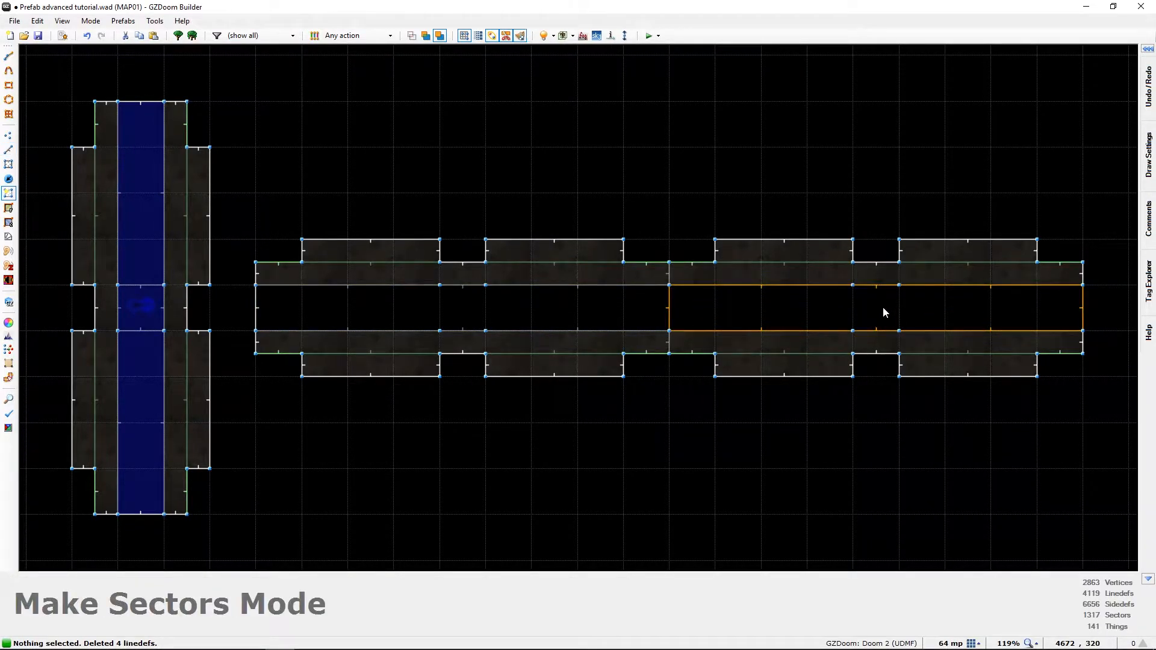
left_click(884, 308)
left_click(568, 318)
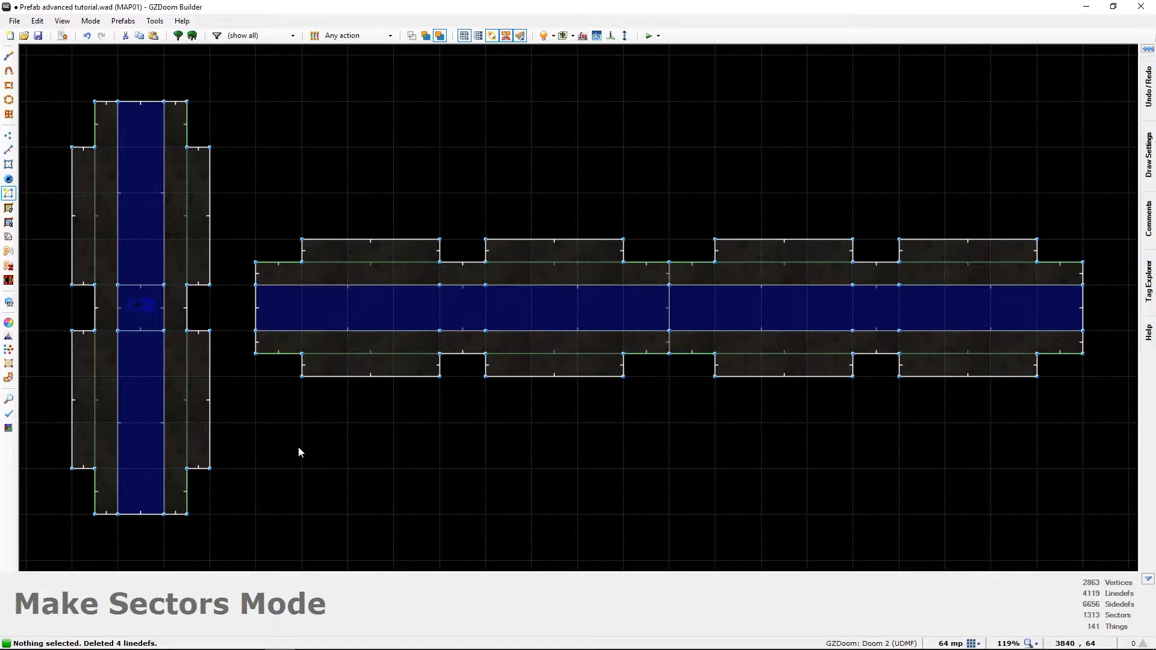
- Delete the leftover vertices around the former light squares along both east-west corridors' floor strips
key("v")
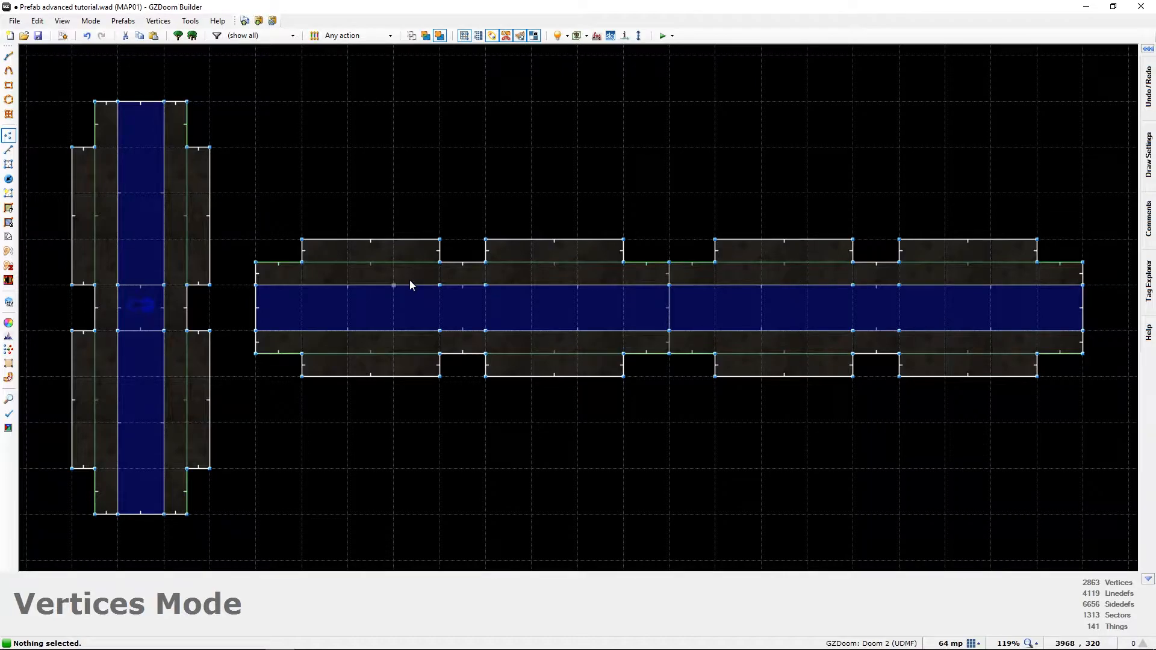
left_click_drag(419, 271, 503, 347)
key("Delete")
left_click_drag(827, 278, 919, 342)
key("Delete")
- Select the two joined east-west corridors and delete them from the map
middle_click_drag(346, 289, 595, 254)
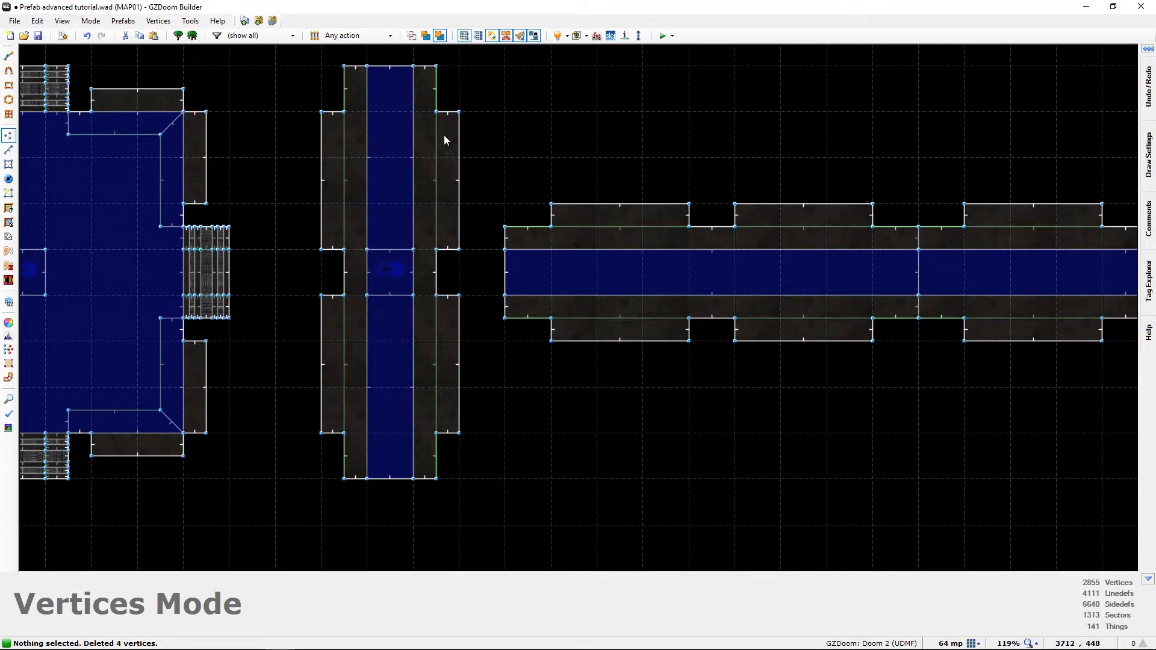
left_click_drag(487, 105, 1046, 419)
scroll(845, 349, "down", 3)
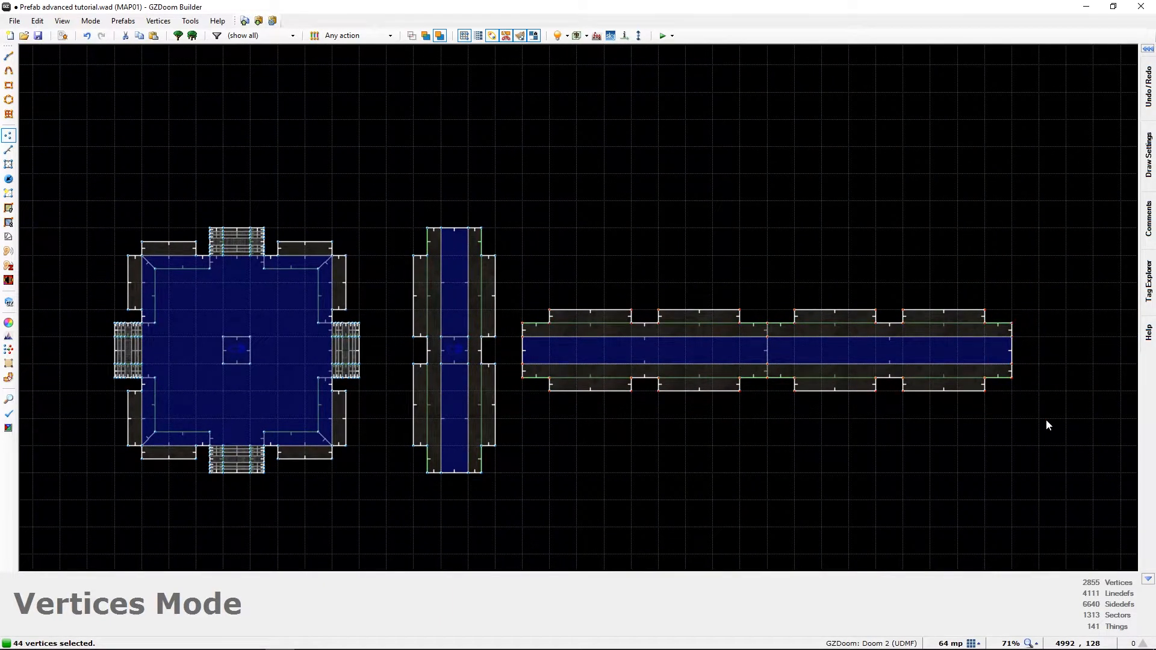
key("l")
key("Delete")
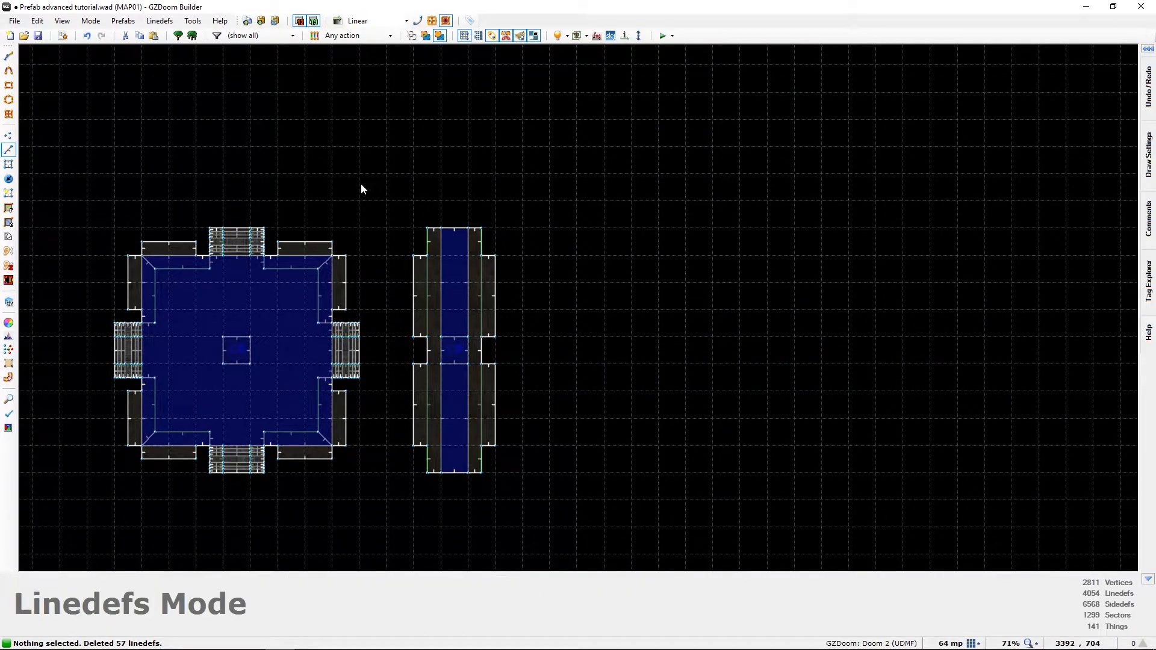
- Move the whole north-south corridor so its north end snaps onto the room's south doorframe
left_click_drag(373, 180, 611, 544)
middle_click_drag(375, 467, 395, 340)
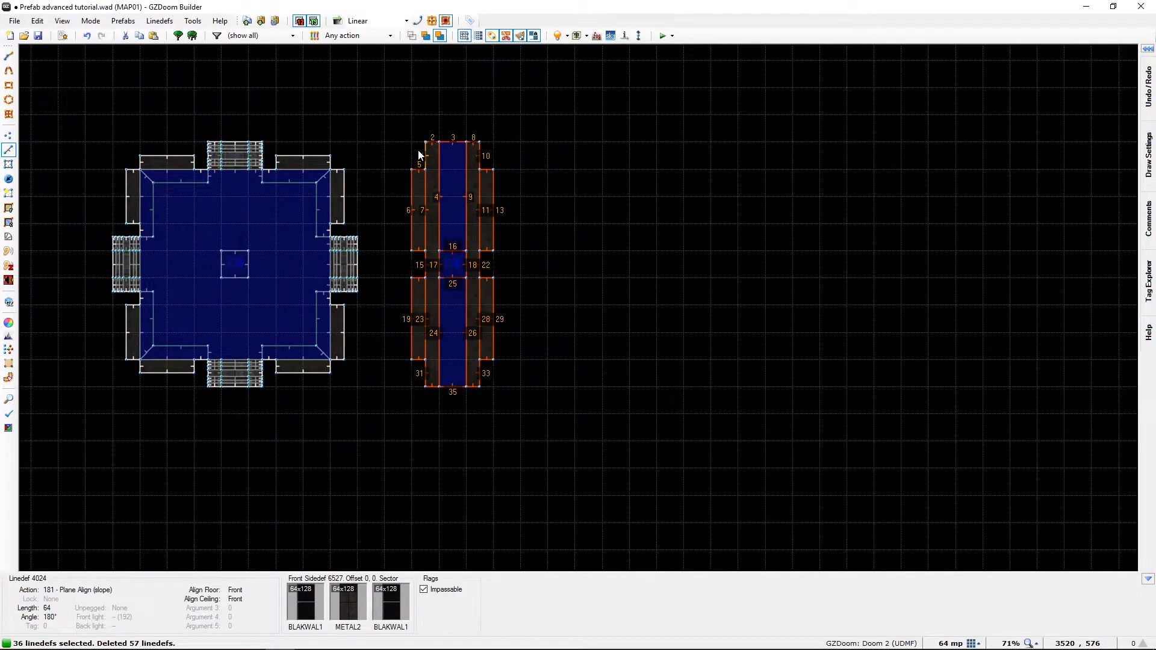
scroll(418, 133, "up", 1)
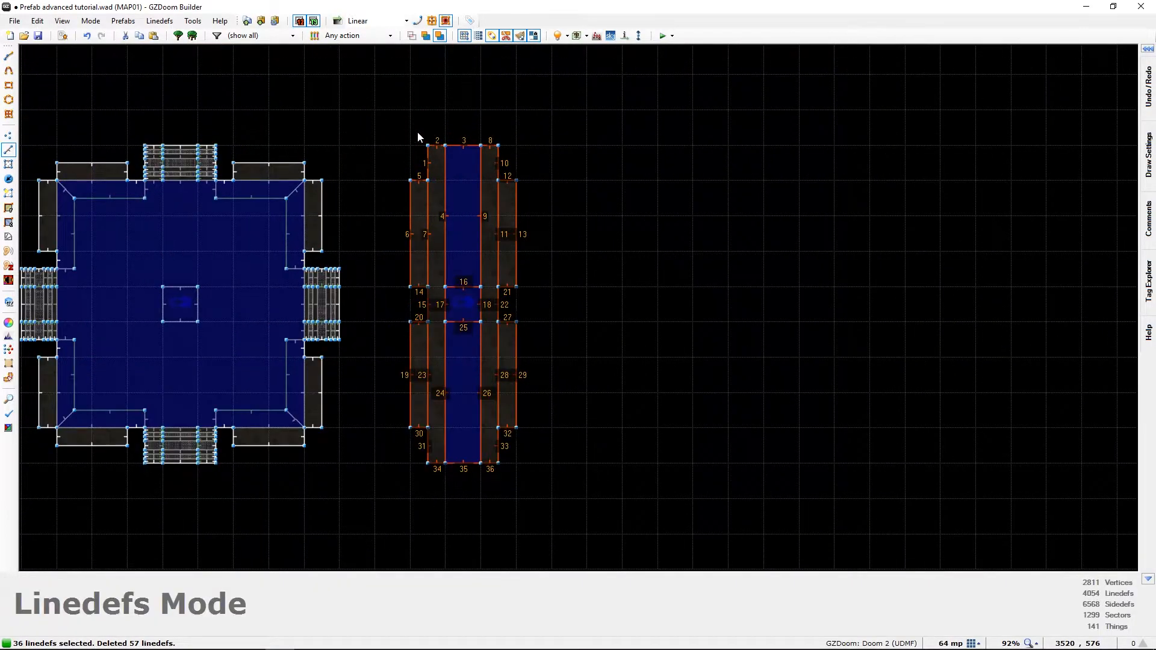
left_click_drag(430, 153, 366, 273)
scroll(362, 301, "up", 2)
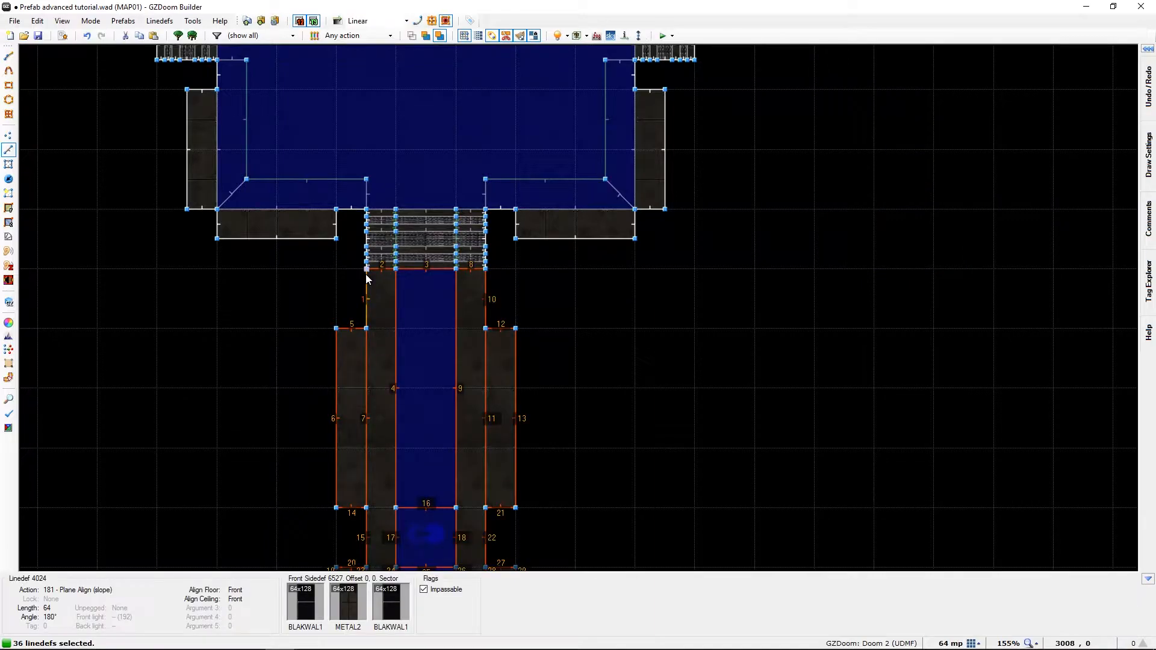
- Examine the join between the room's south doorframe and the corridor, and the corridor's open end, in 3D Visual Mode
key("w")
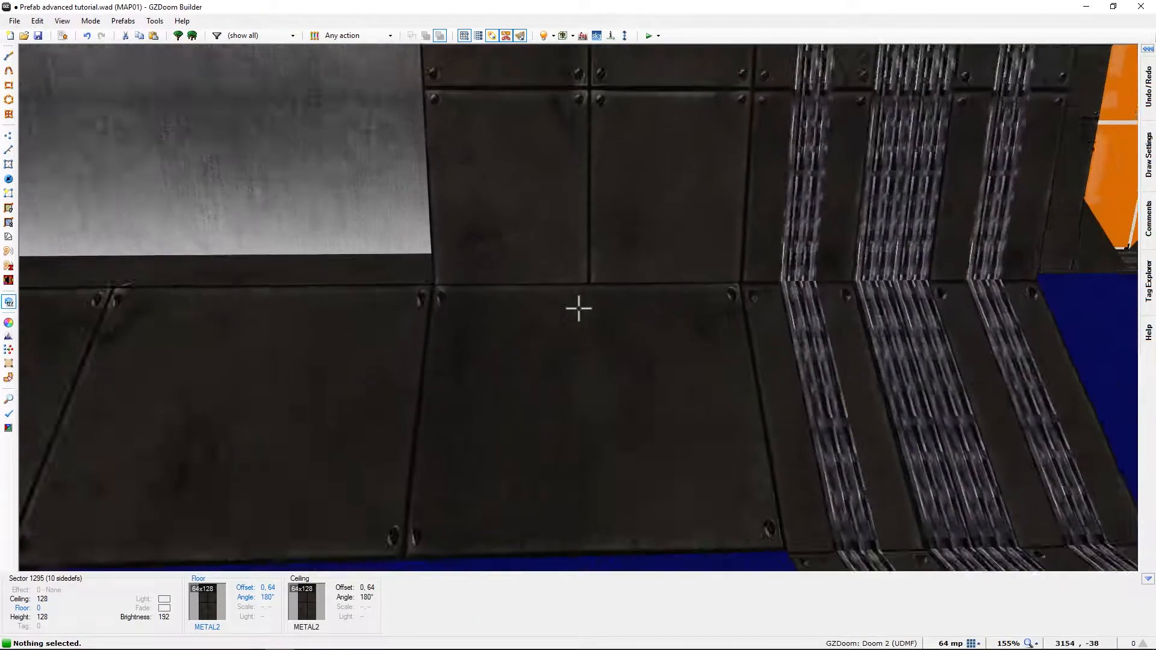
key("d")
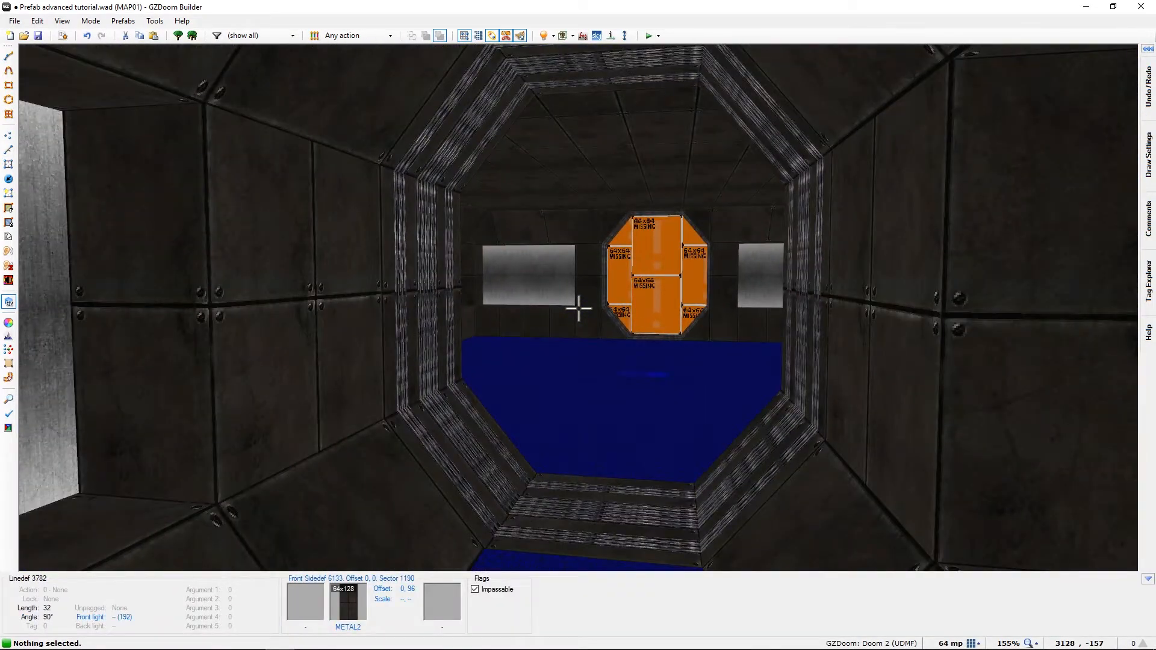
key("e")
key("e")
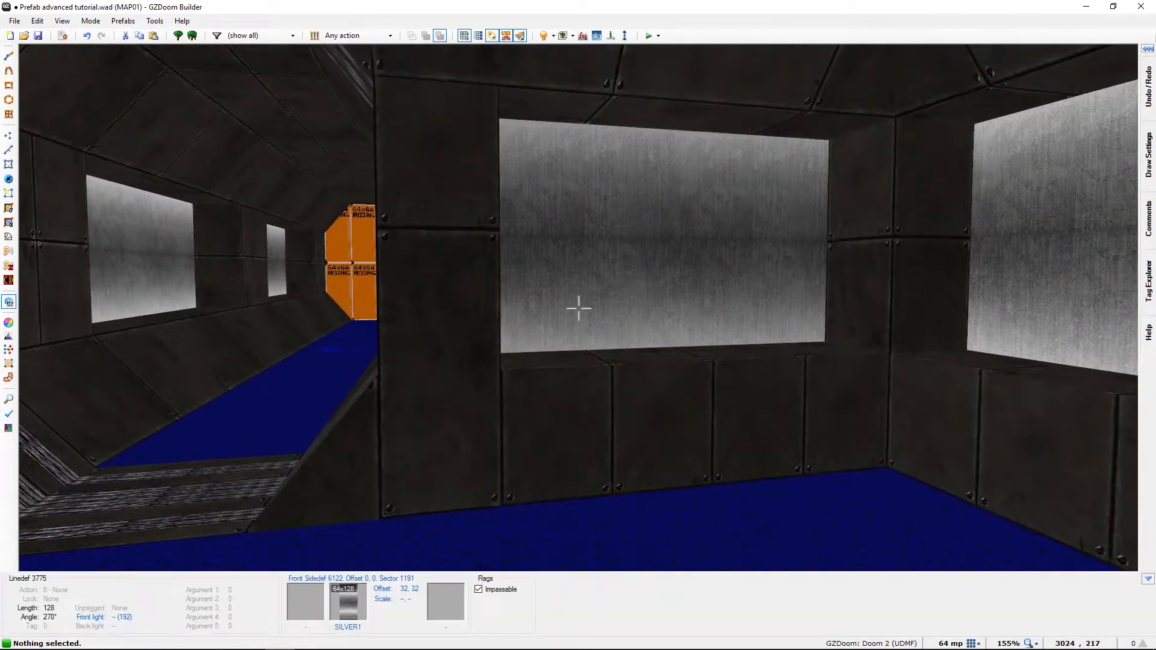
key("s")
key("e")
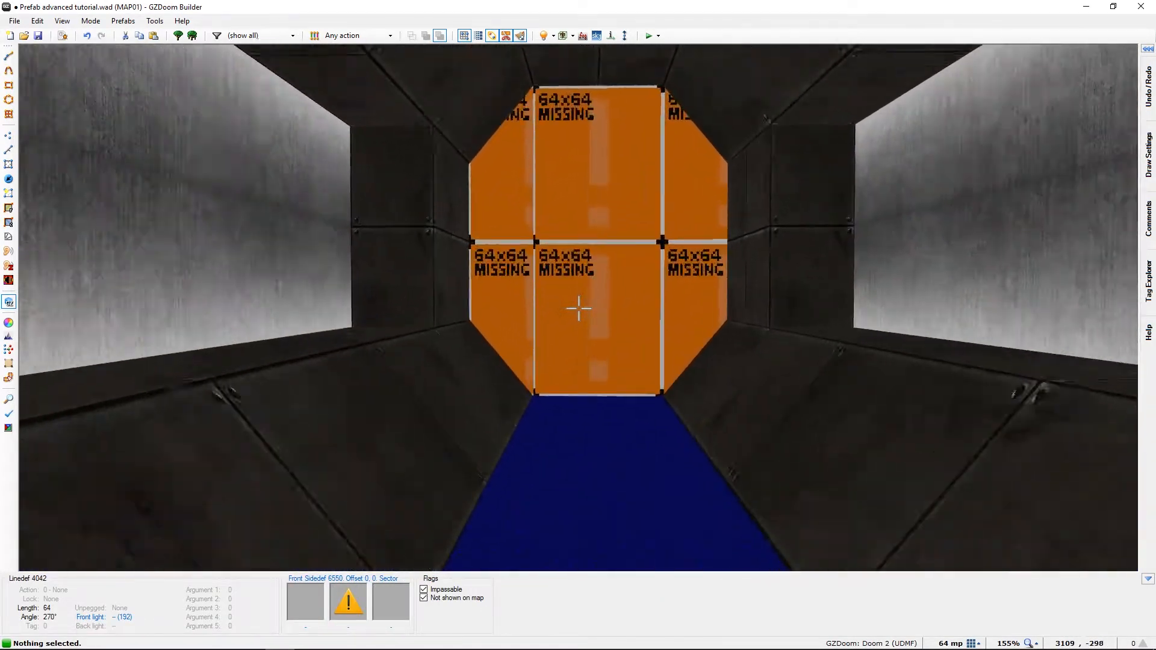
key("d")
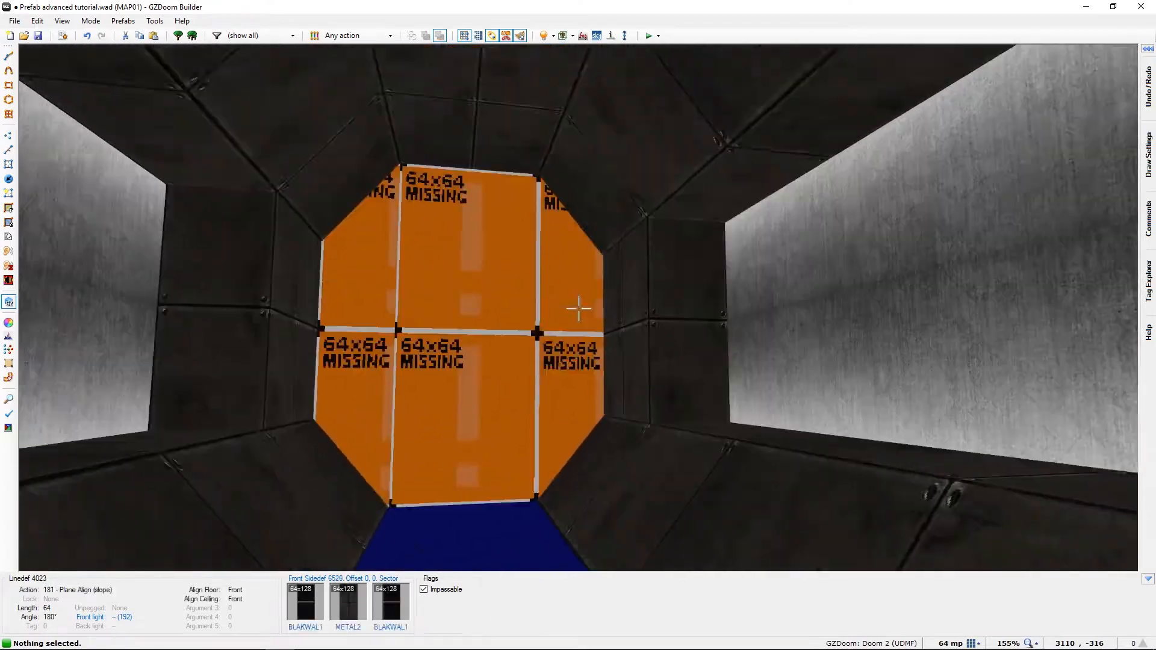
key("e")
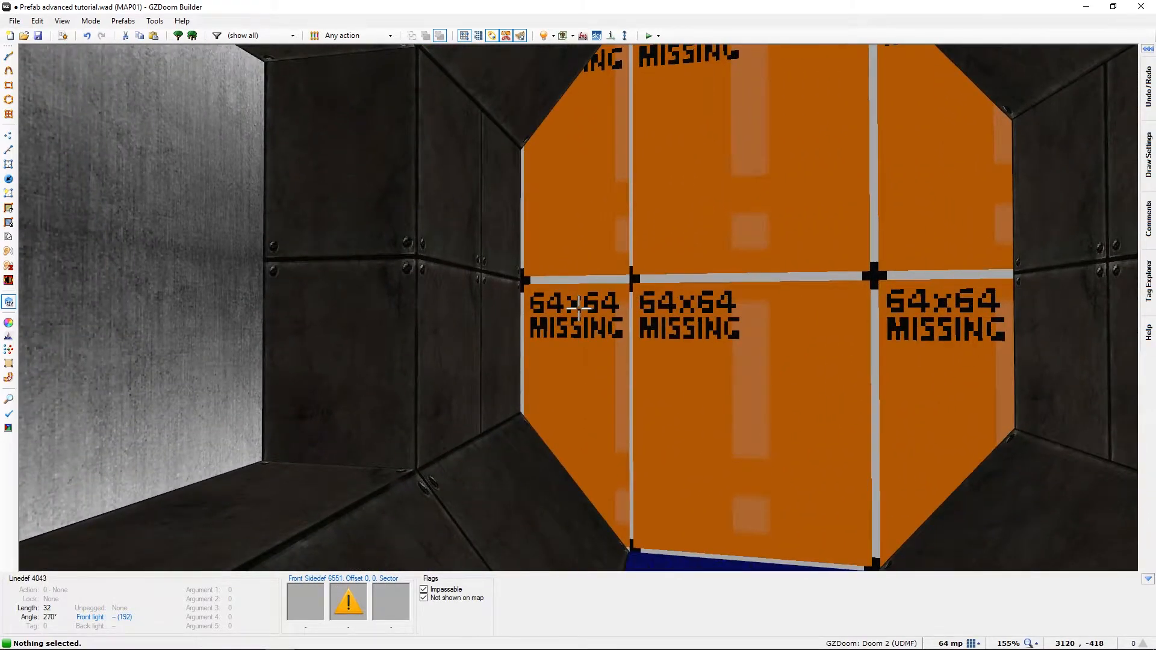
key("d")
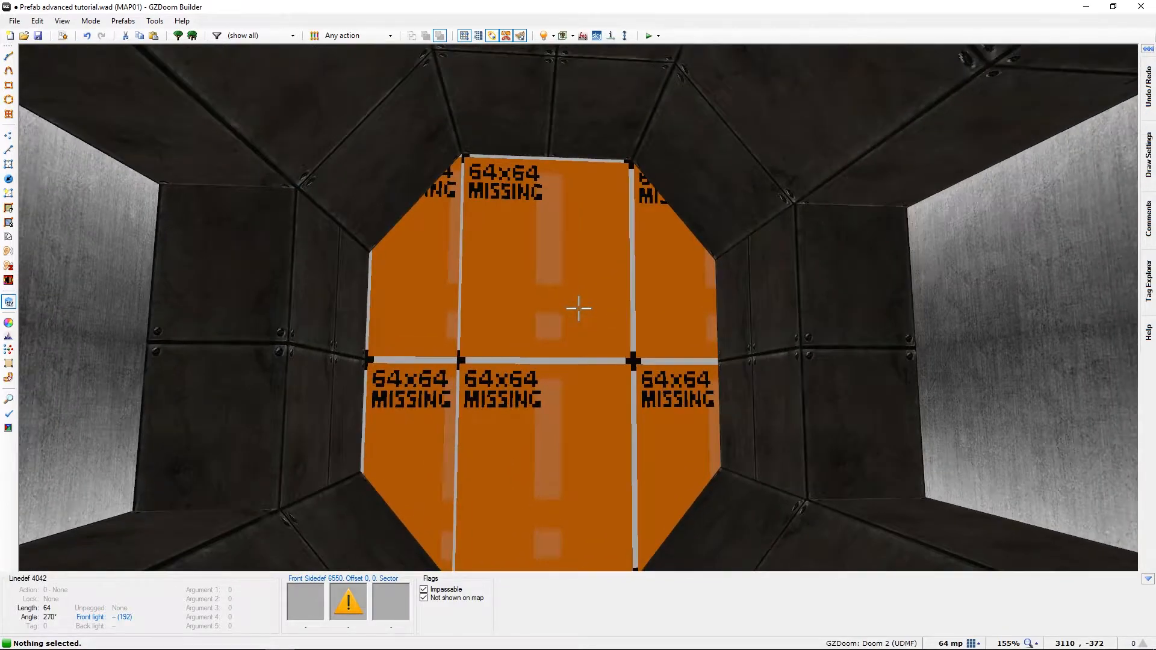
key("d")
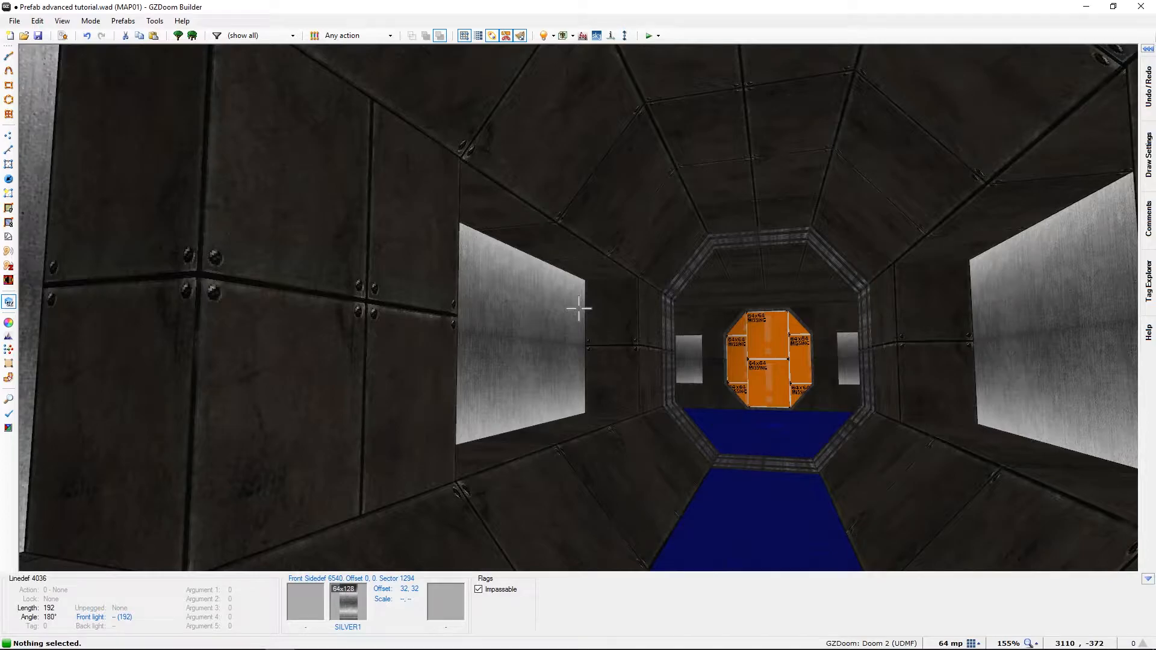
- Examine the room's doorframes, walls and ceiling in 3D, and the texture alignment along the attached corridor
key("w")
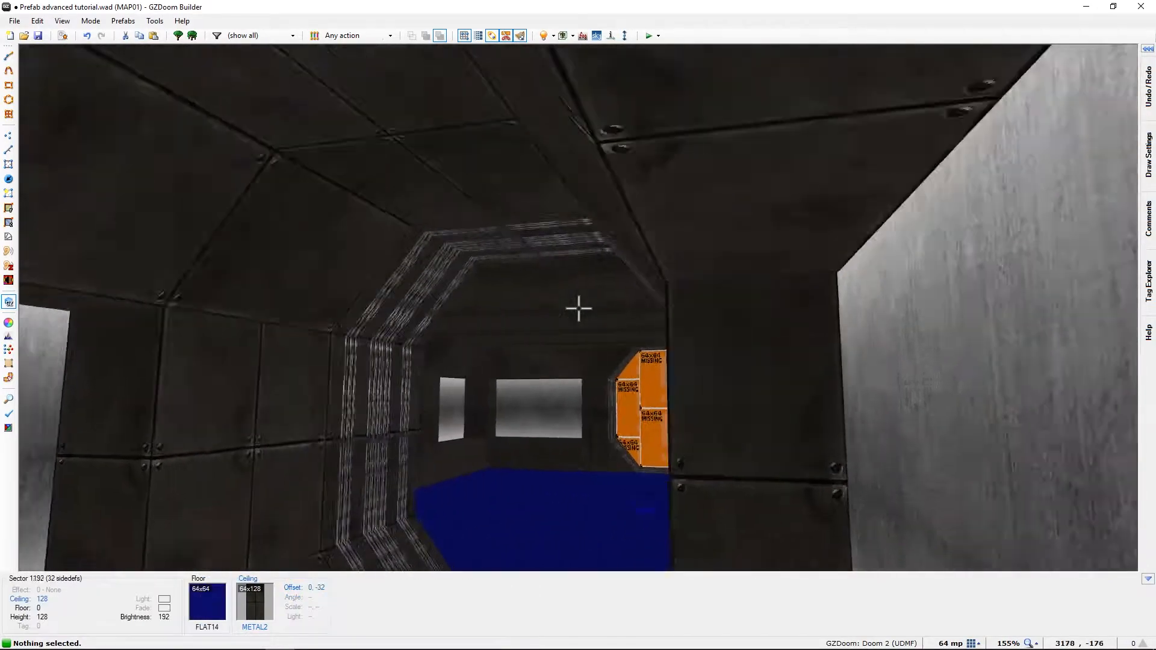
key("w")
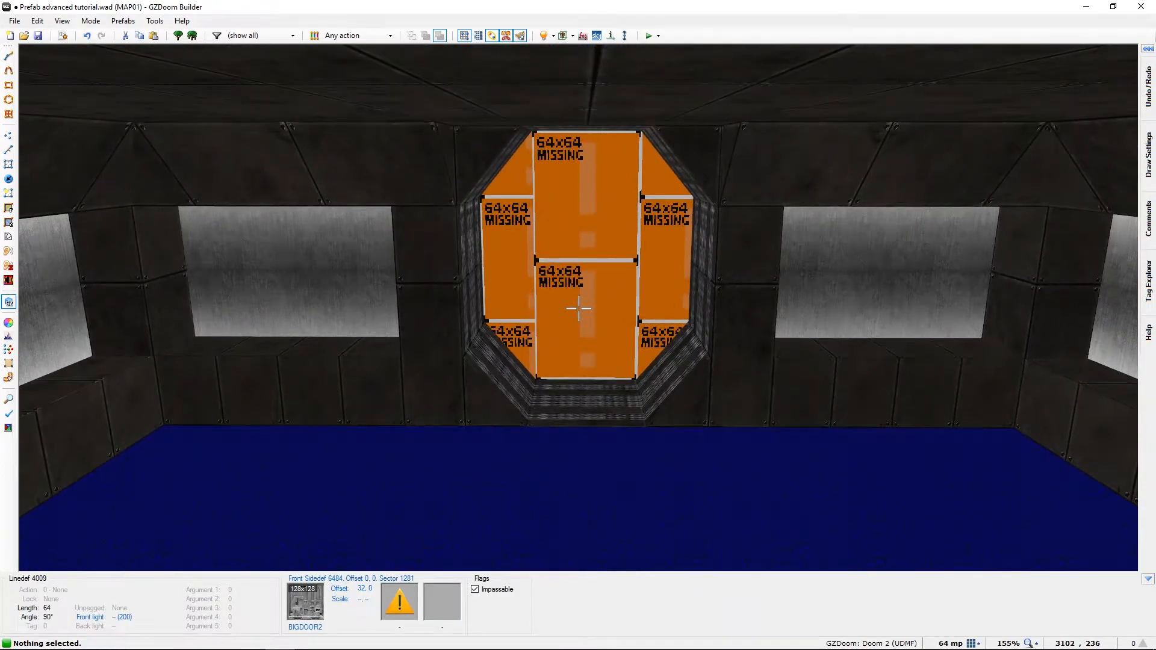
key("w")
key("w")
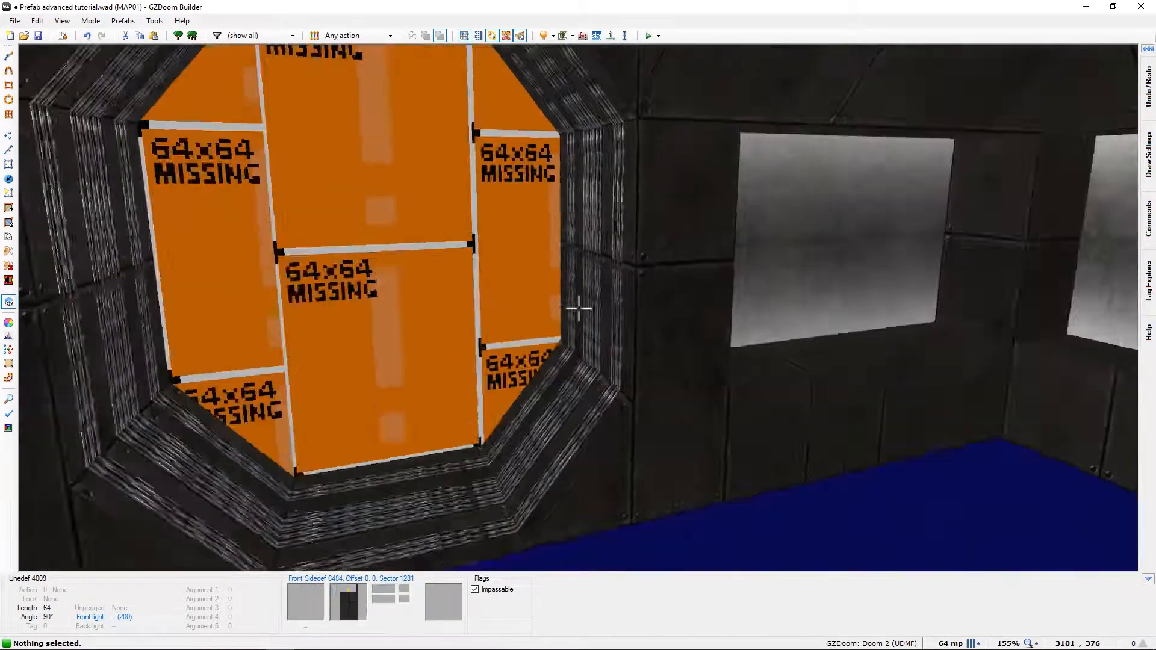
key("d")
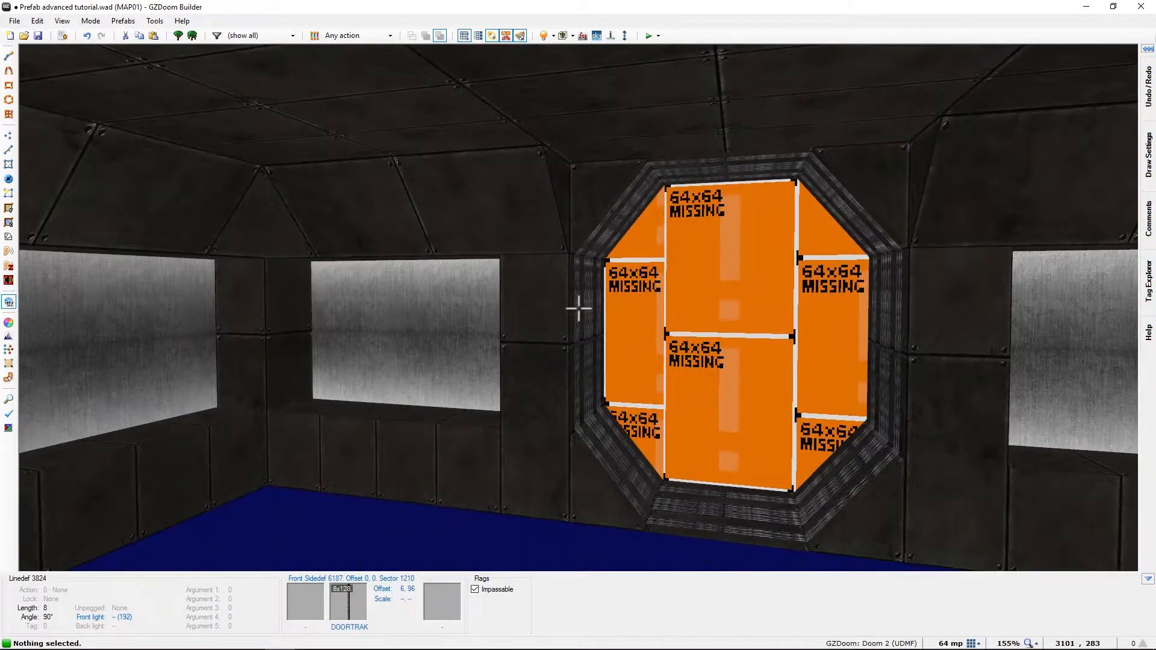
key("w")
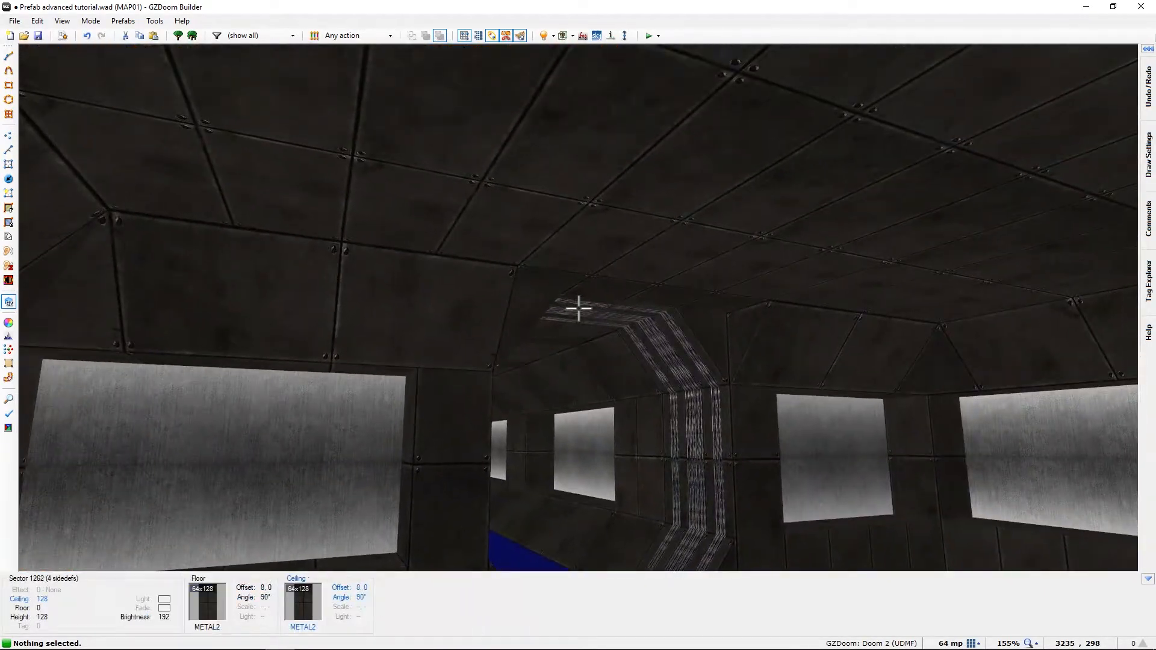
key("w")
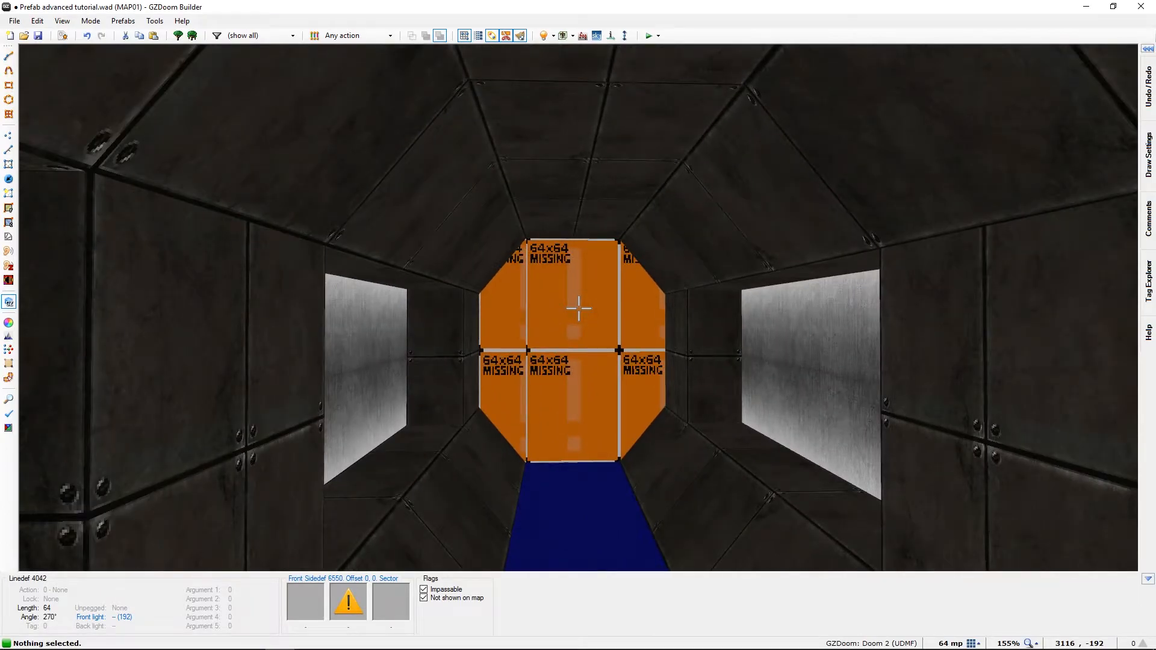
key("w")
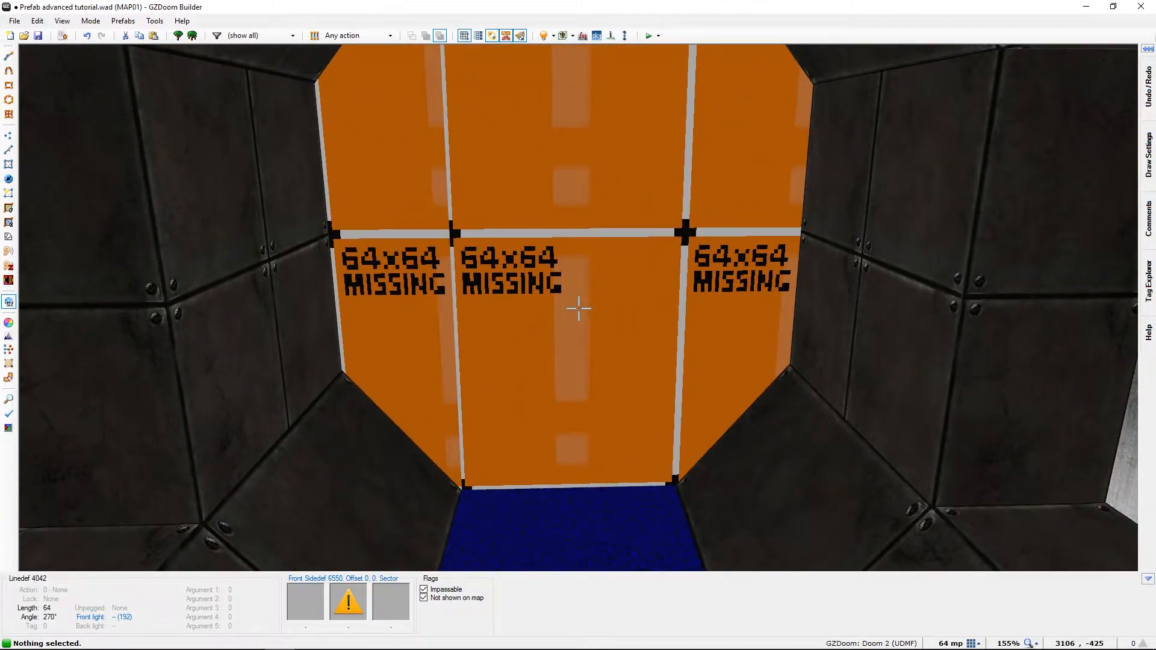
- Return to the 2D map, delete the demo room with its attached corridor, and fit the remaining map in view
key("q")
scroll(515, 343, "down", 3)
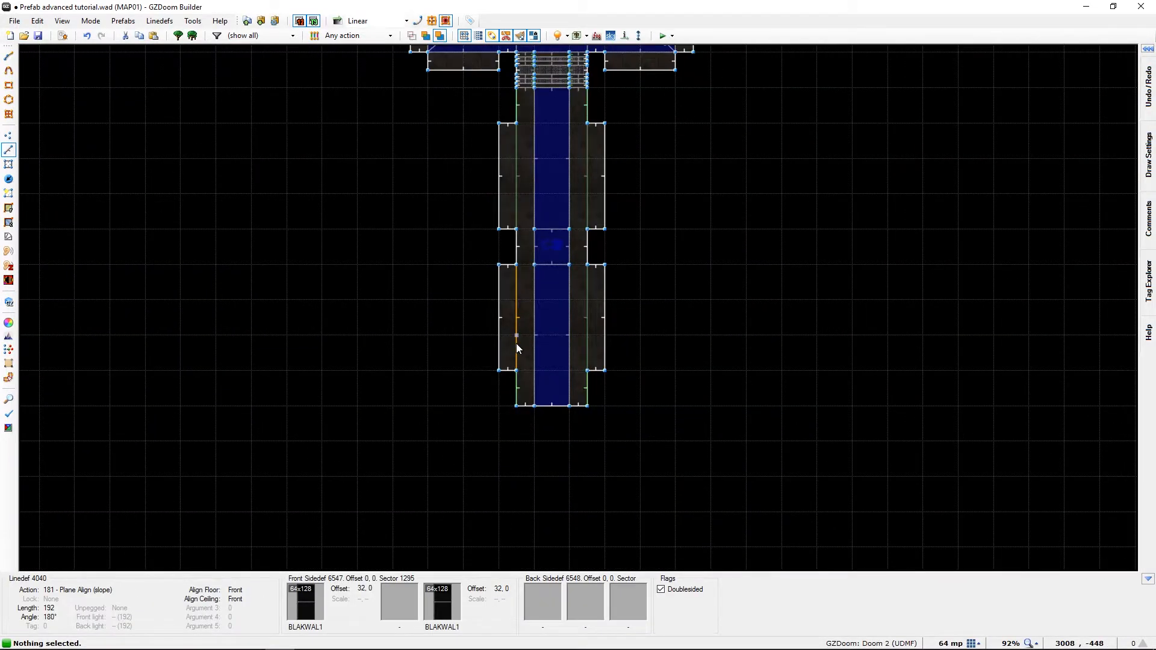
middle_click_drag(515, 200, 516, 468)
scroll(499, 349, "down", 1)
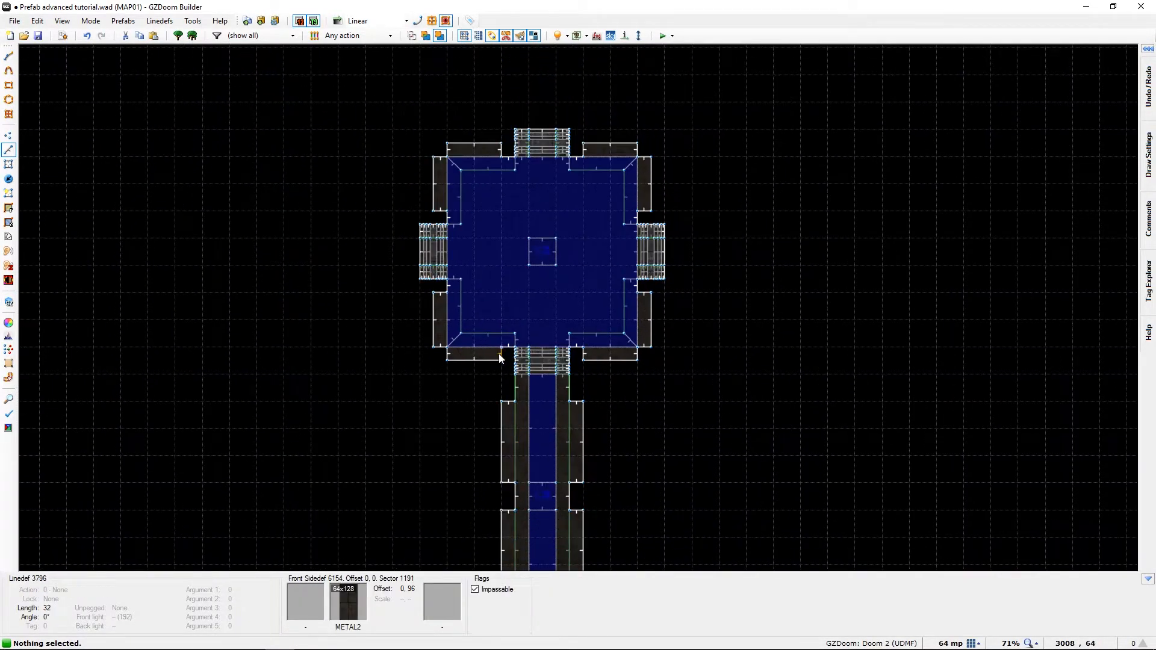
middle_click_drag(500, 408, 494, 343)
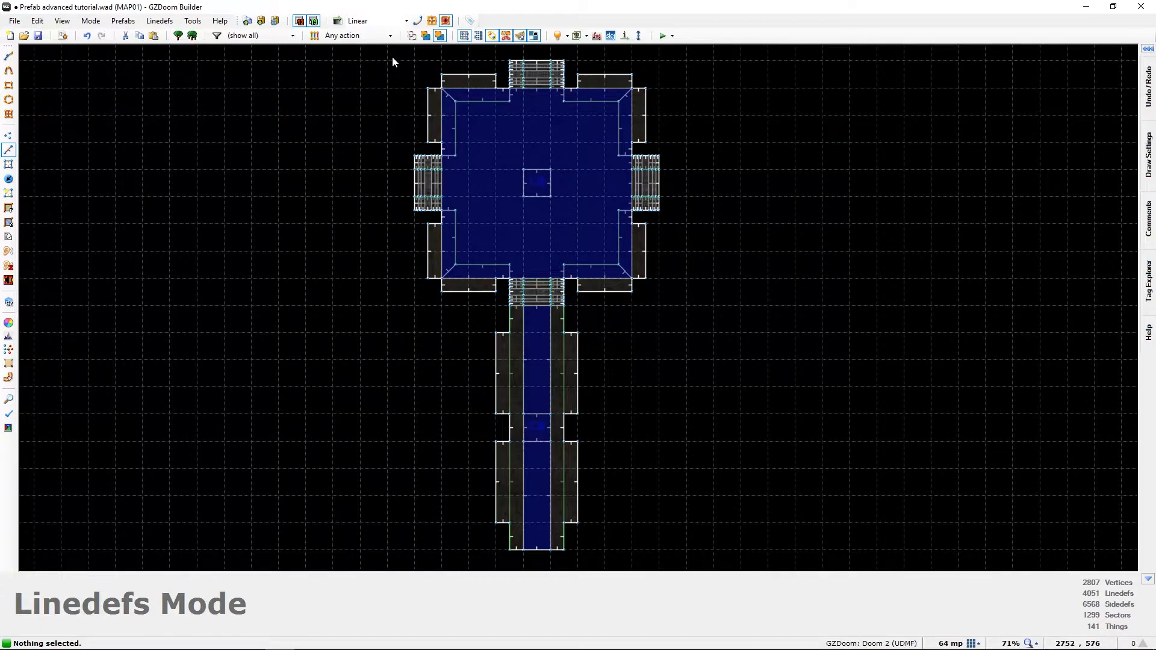
left_click_drag(385, 55, 754, 555)
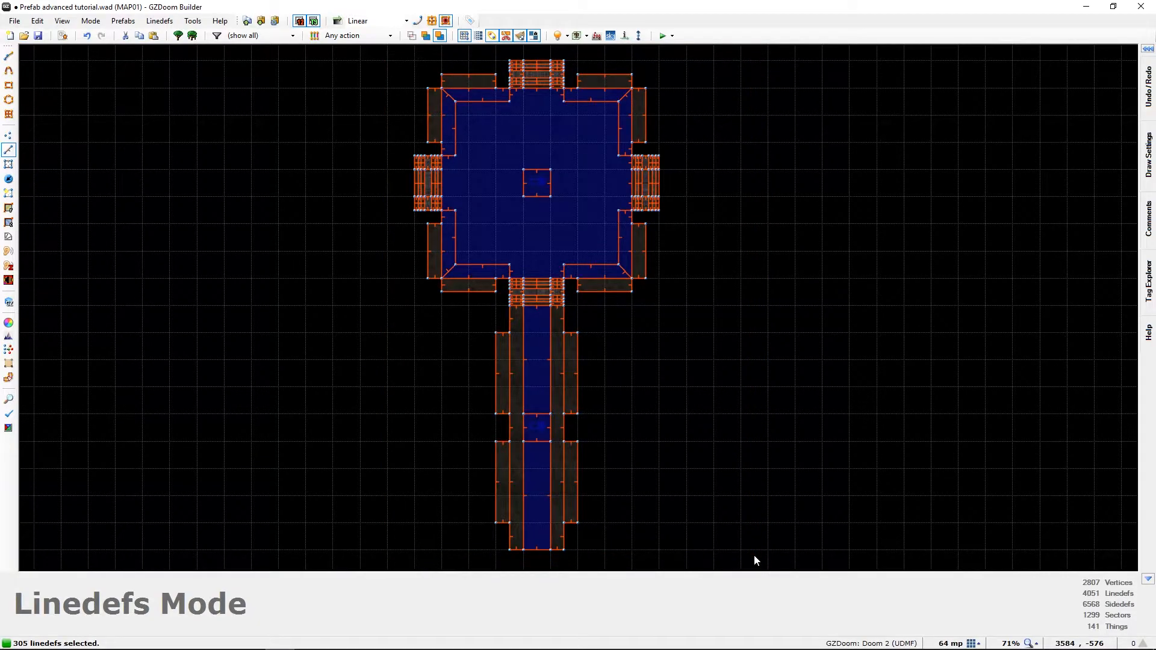
key("Delete")
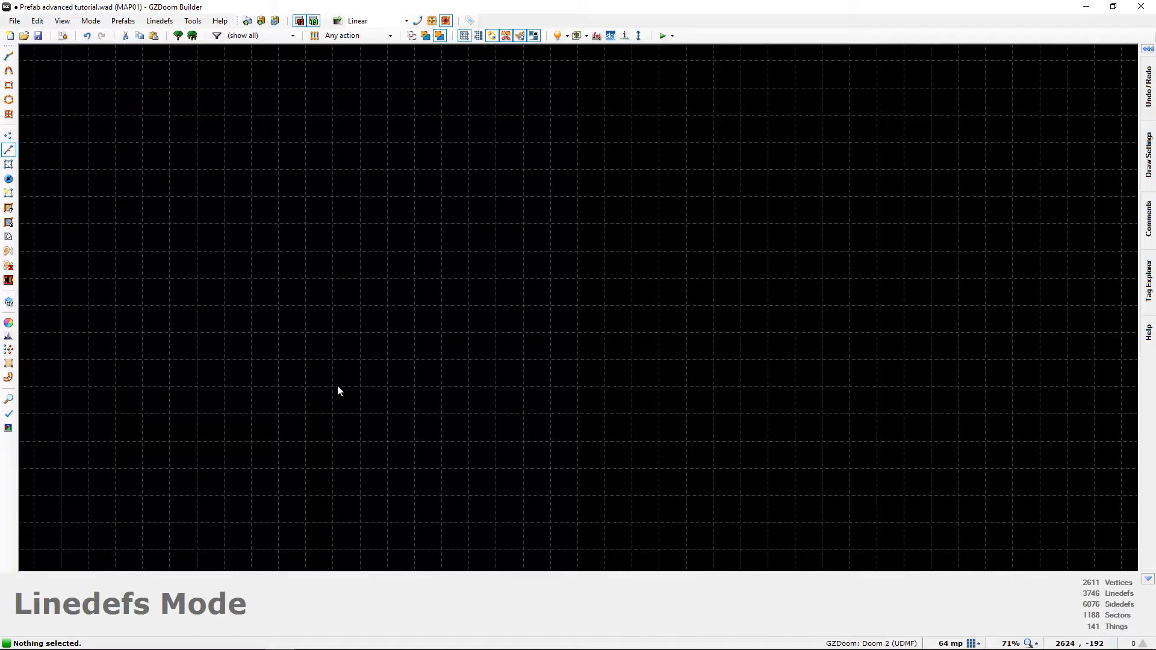
key("Home")
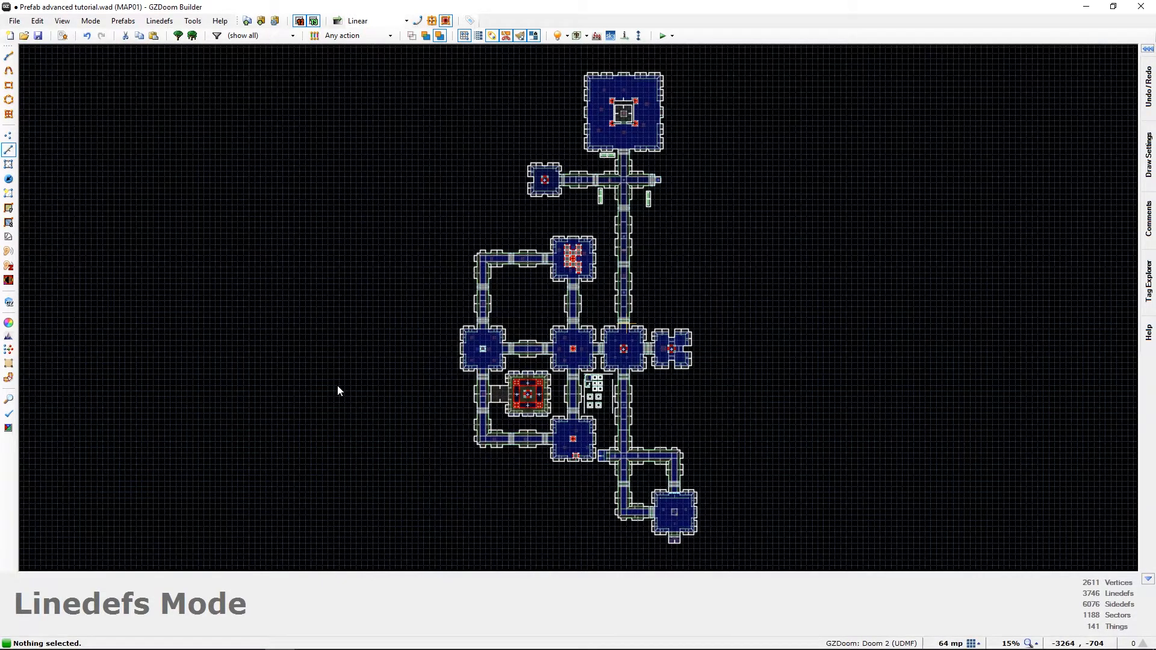
- Examine the central rooms, their connecting doors and the detached small sectors between the two southern corridors on the 2D map
scroll(337, 385, "up", 4)
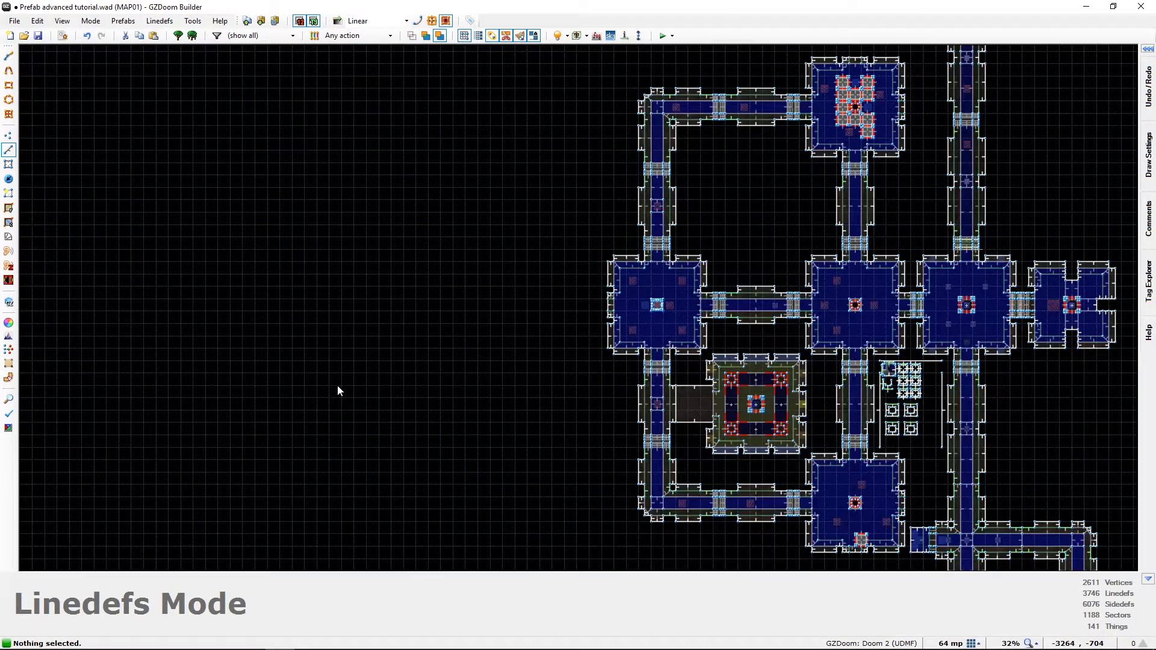
middle_click_drag(828, 435, 258, 417)
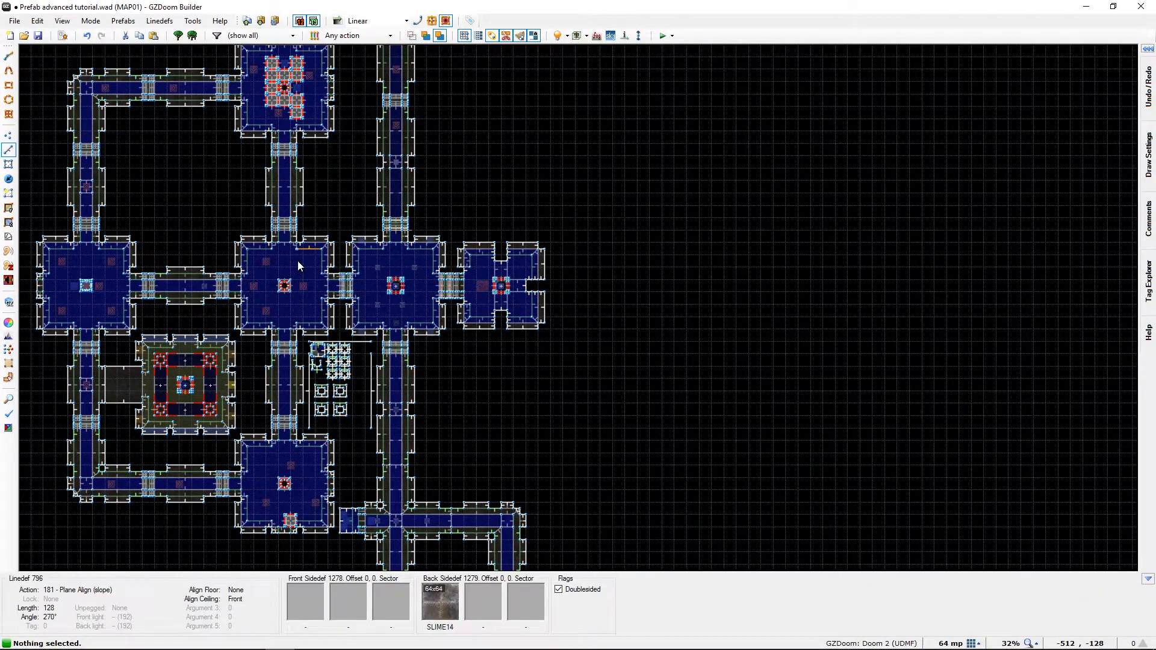
scroll(337, 301, "up", 7)
middle_click_drag(522, 348, 380, 357)
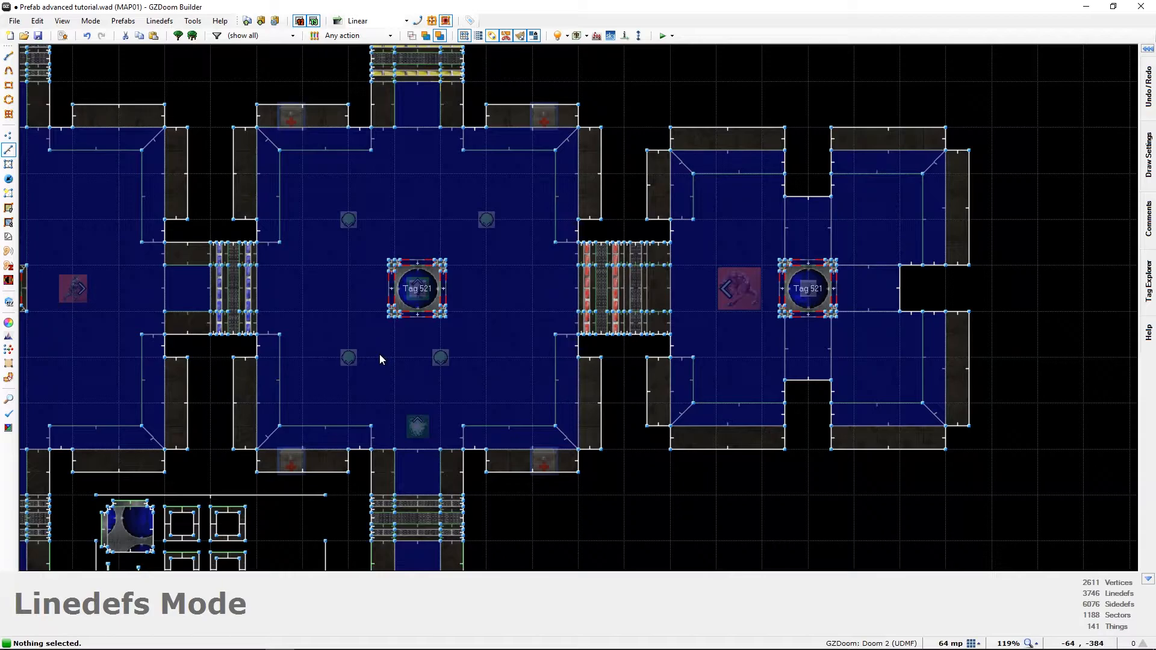
scroll(379, 359, "down", 4)
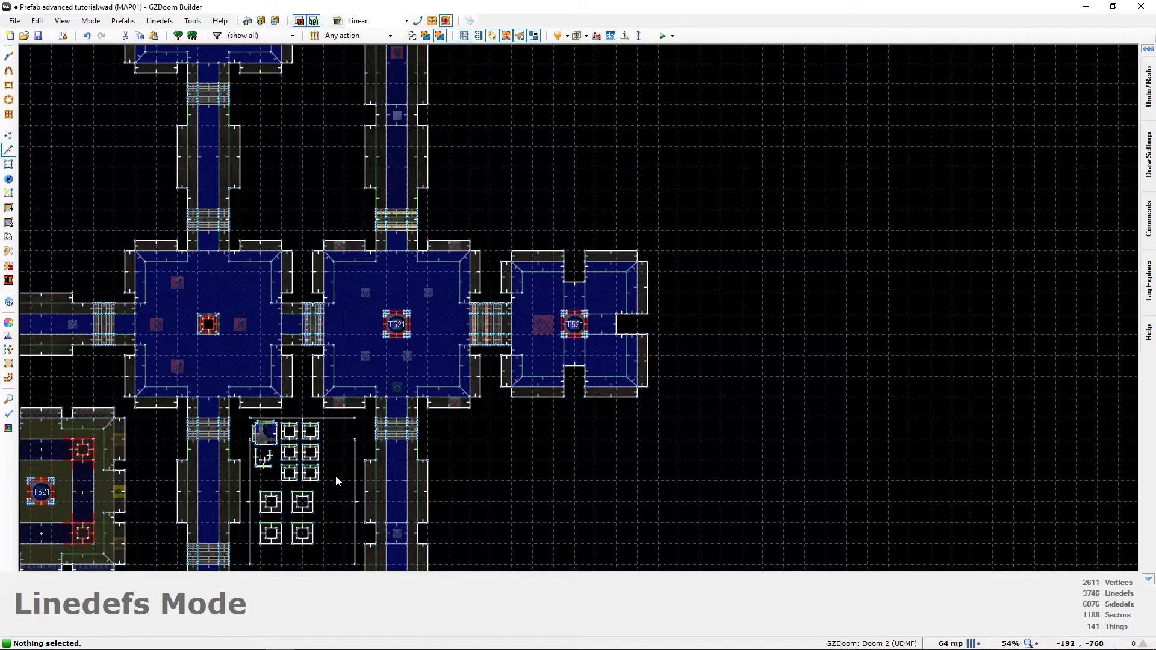
middle_click_drag(336, 475, 363, 312)
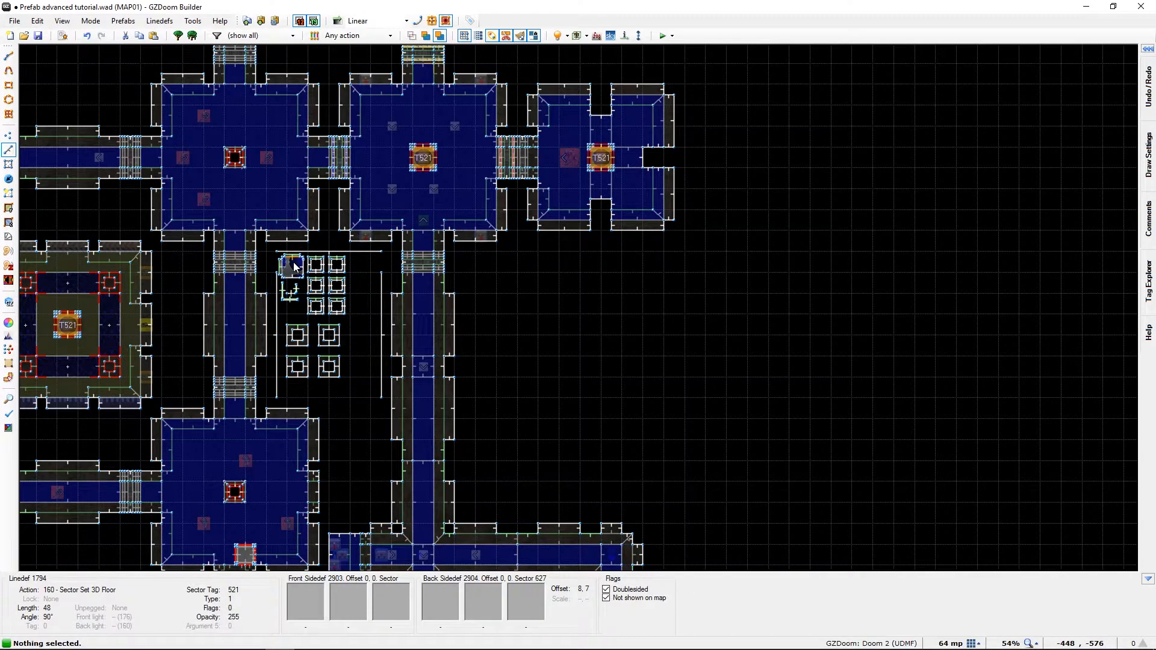
scroll(292, 262, "up", 4)
middle_click_drag(308, 394, 298, 294)
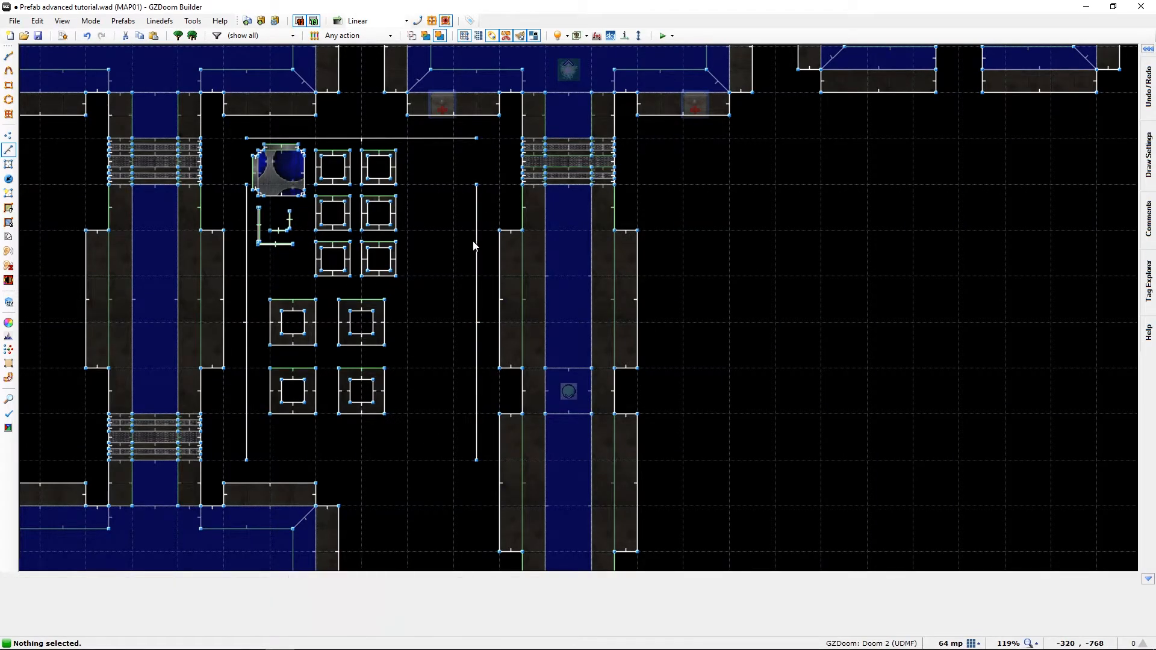
- Examine the northern corridor crossing and the detached narrow sectors beside it, ending at the central room with the player start
middle_click_drag(540, 214, 548, 570)
scroll(543, 377, "down", 4)
middle_click_drag(552, 285, 475, 612)
scroll(392, 259, "up", 2)
scroll(411, 247, "up", 6)
middle_click_drag(411, 246, 437, 432)
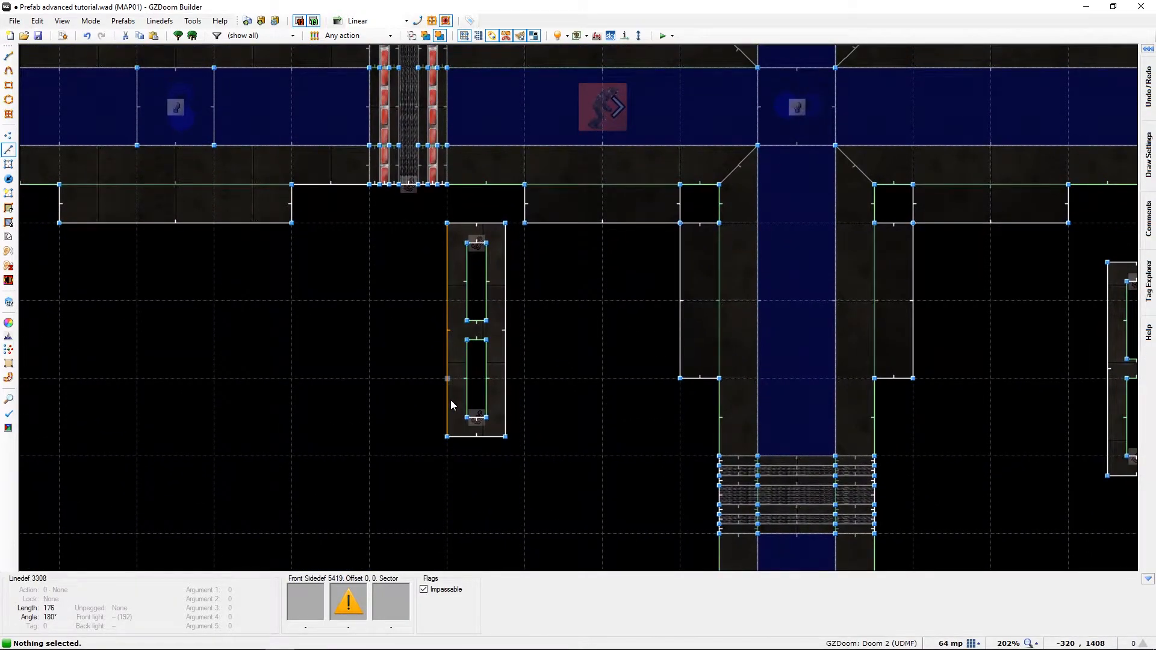
scroll(450, 399, "down", 3)
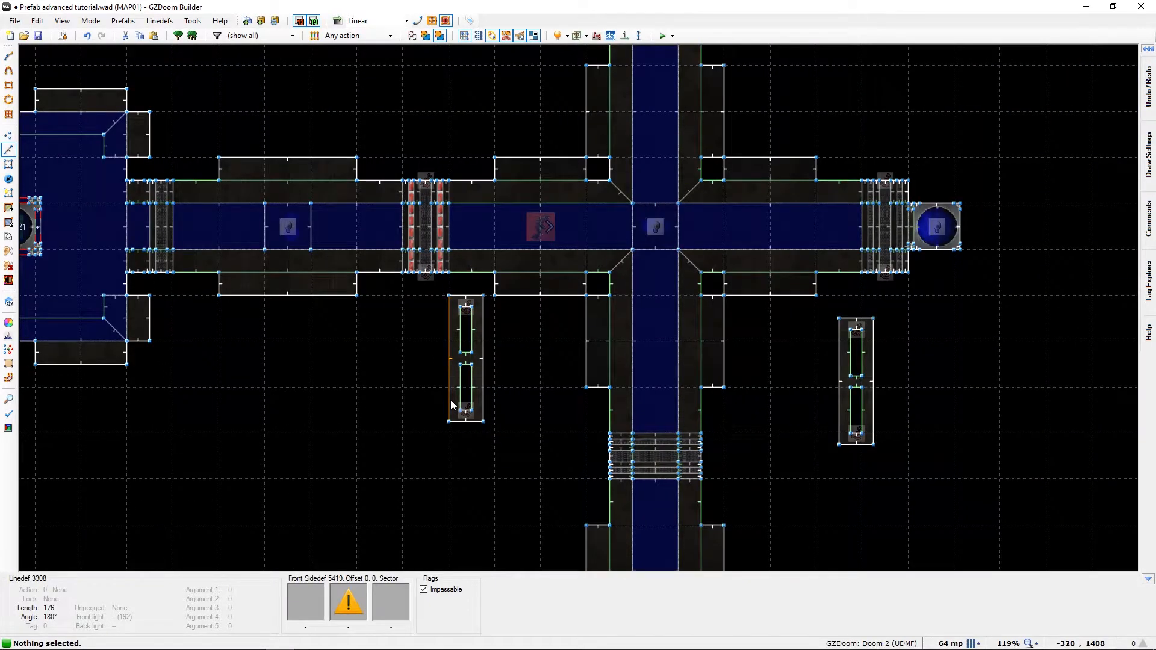
middle_click_drag(562, 395, 502, 40)
middle_click_drag(482, 444, 455, 154)
middle_click_drag(432, 395, 380, 5)
middle_click_drag(424, 461, 481, 153)
middle_click_drag(475, 142, 470, 146)
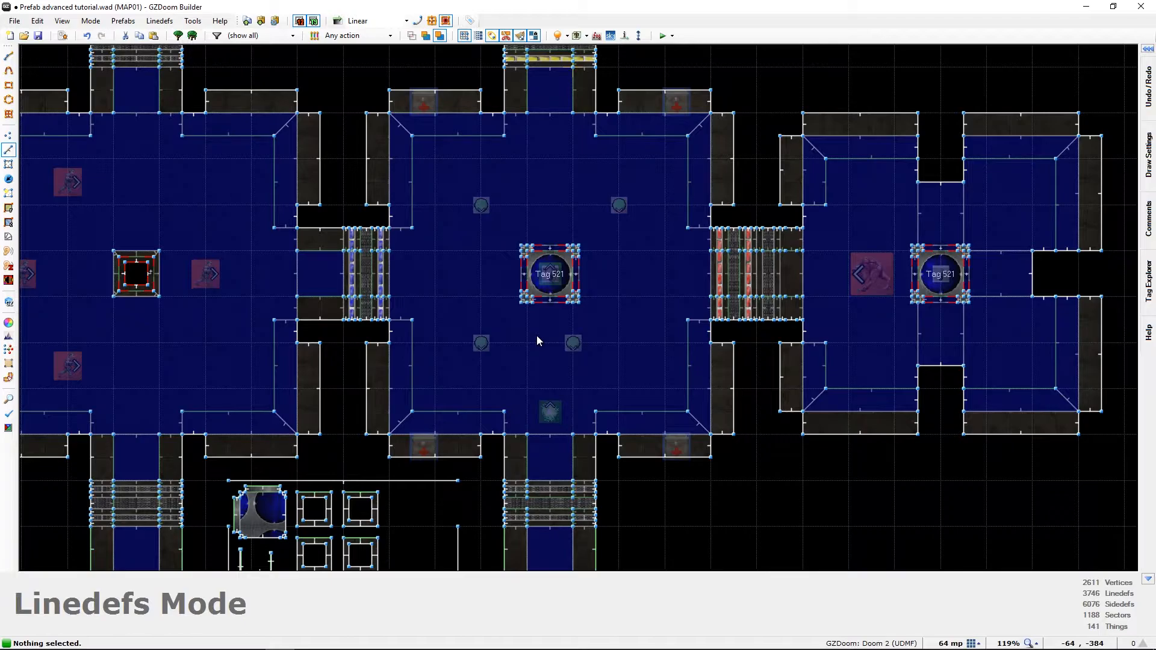
- Inspect the player start room in 3D Visual Mode, including its teleporter frame, coloured doors, wall panels and item placement
key("w")
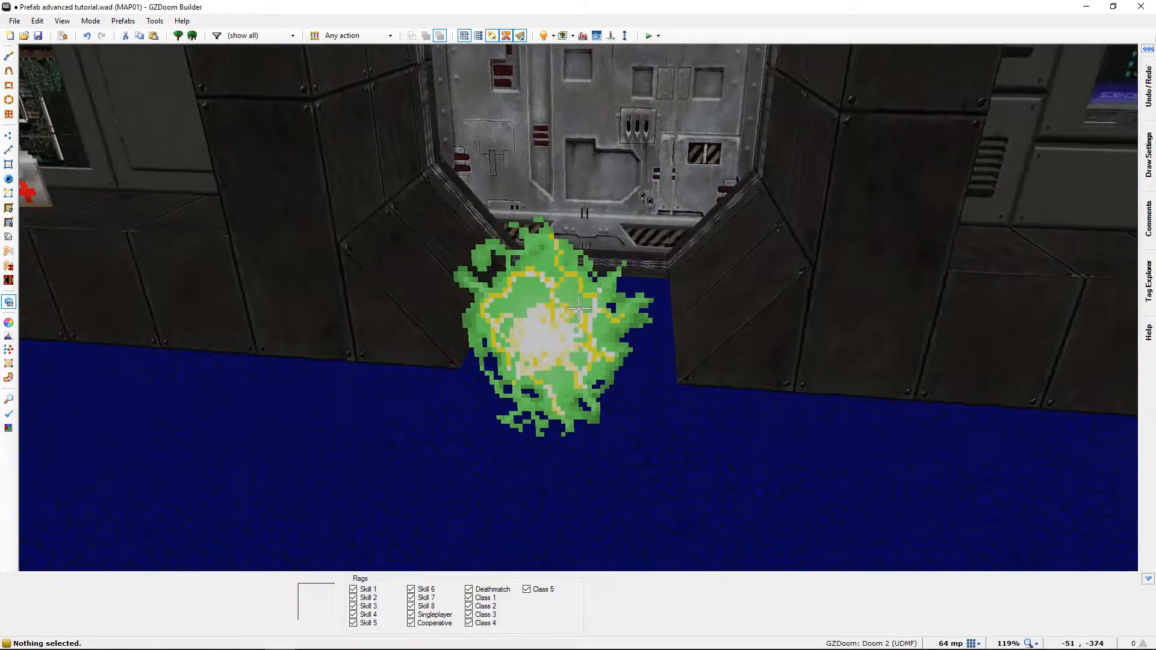
key("f")
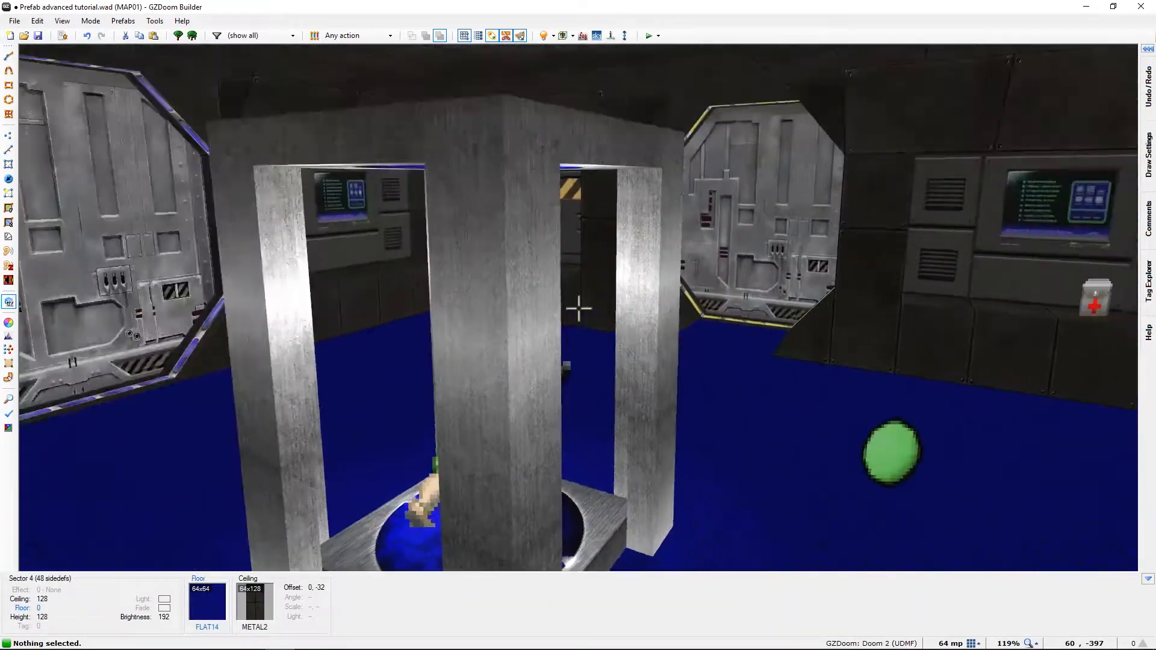
key("s")
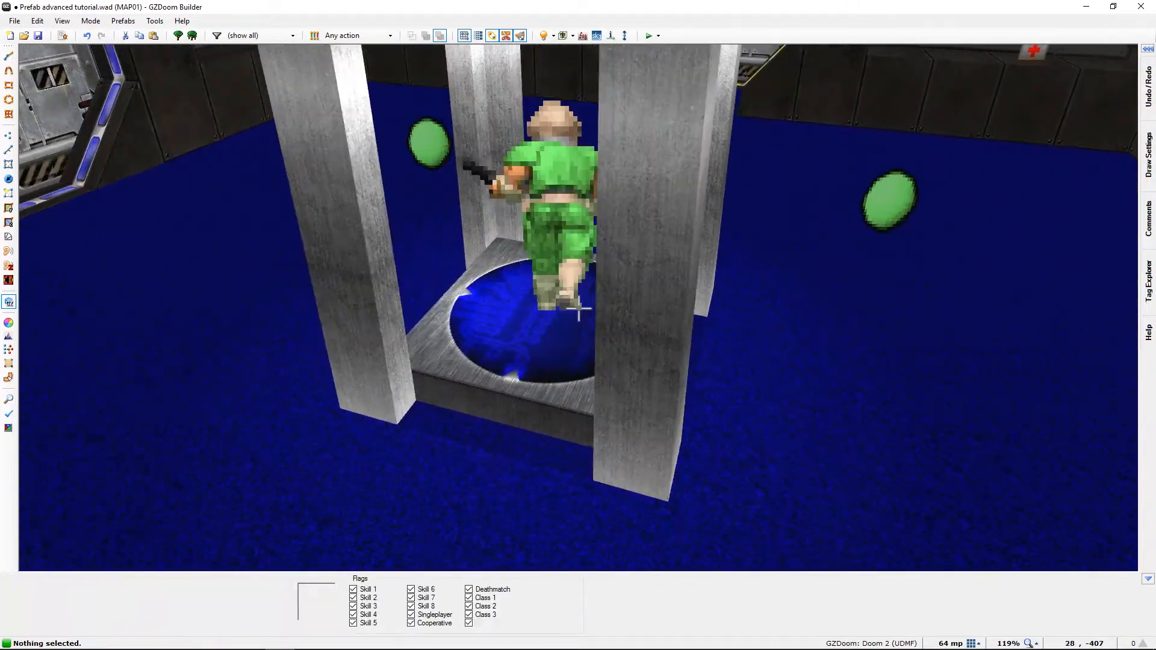
key("f")
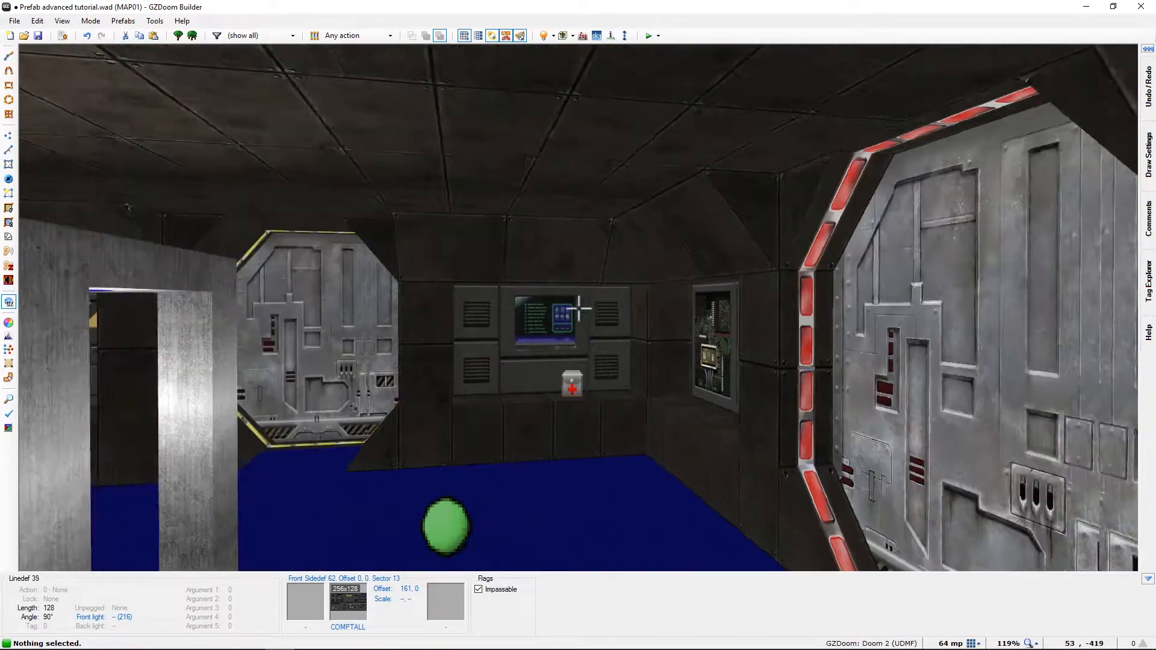
key("e")
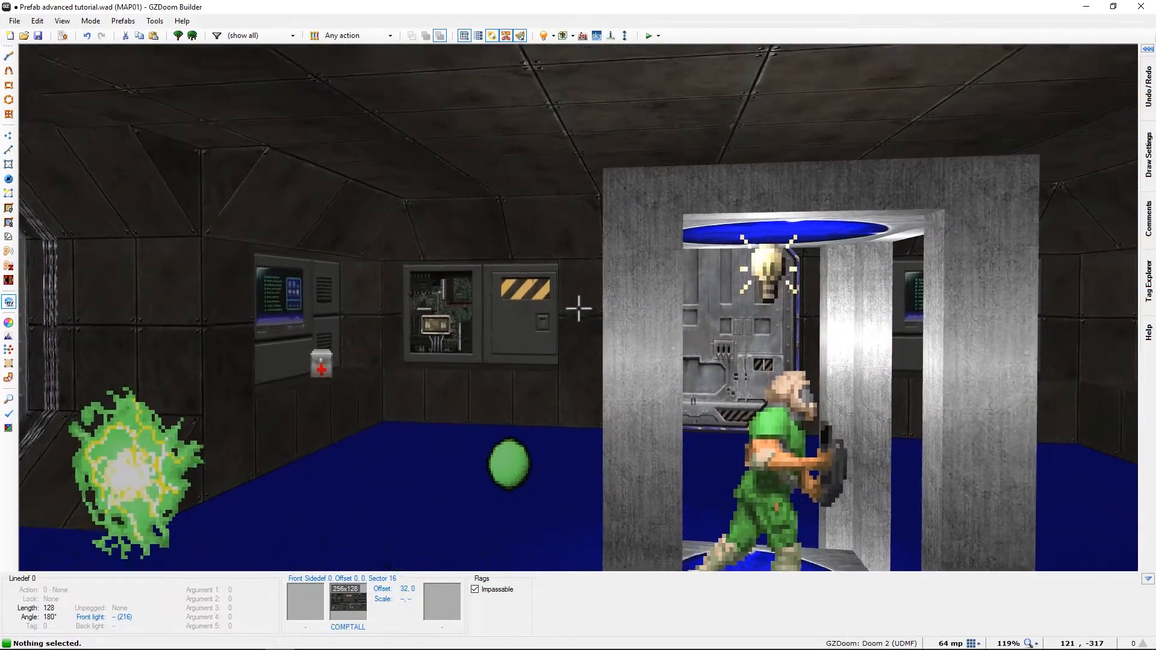
key("s")
key("w")
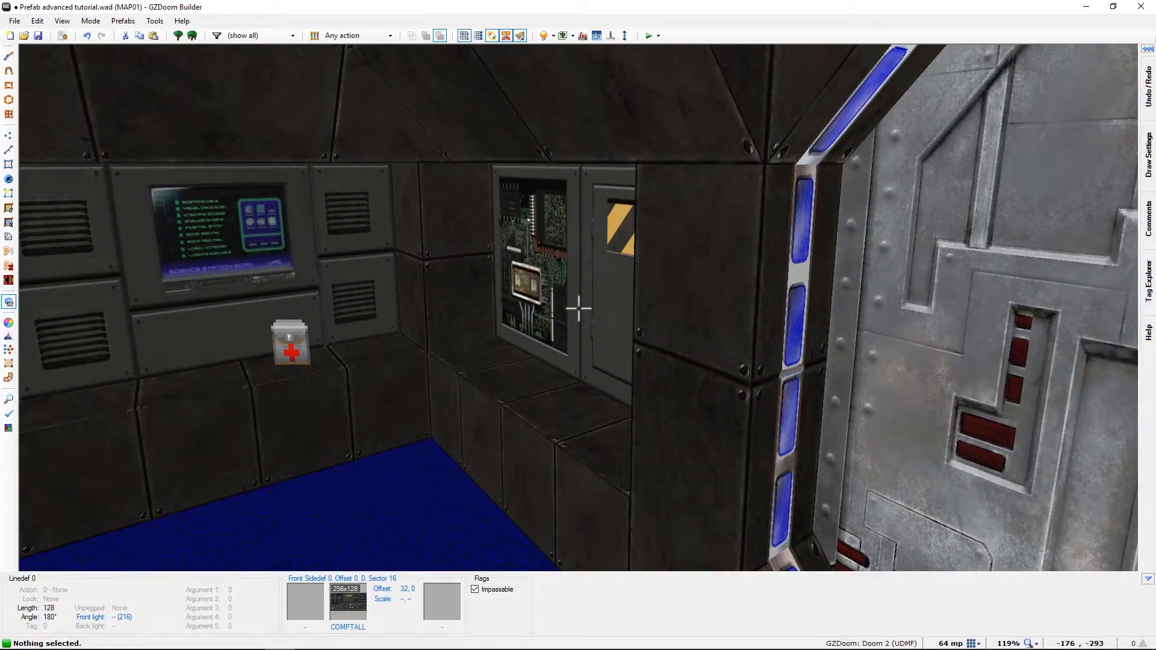
key("w")
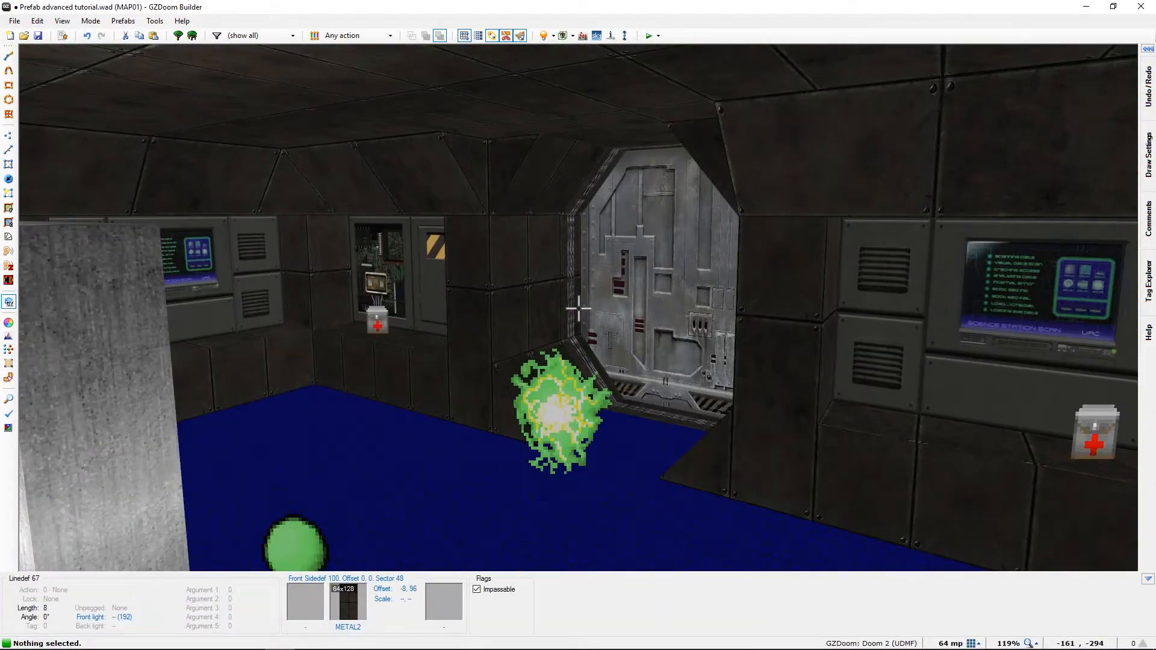
- Inspect the southern corridor loop and its octagonal doorframe in 3D, ending back in the start room on the 2D map
key("w")
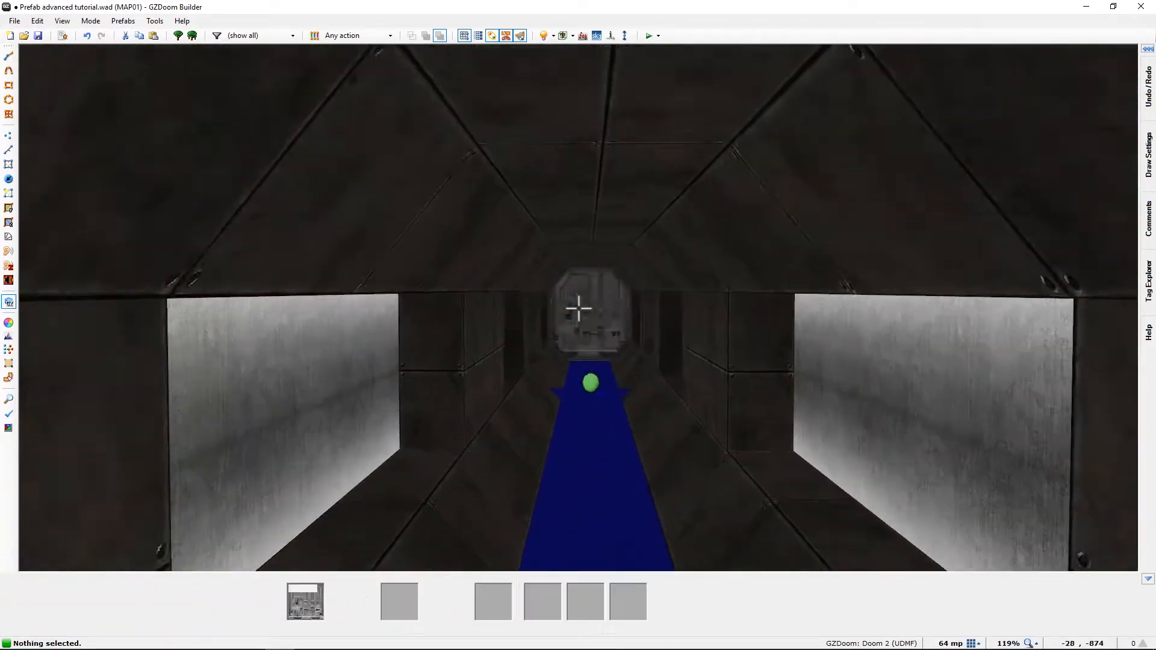
key("w")
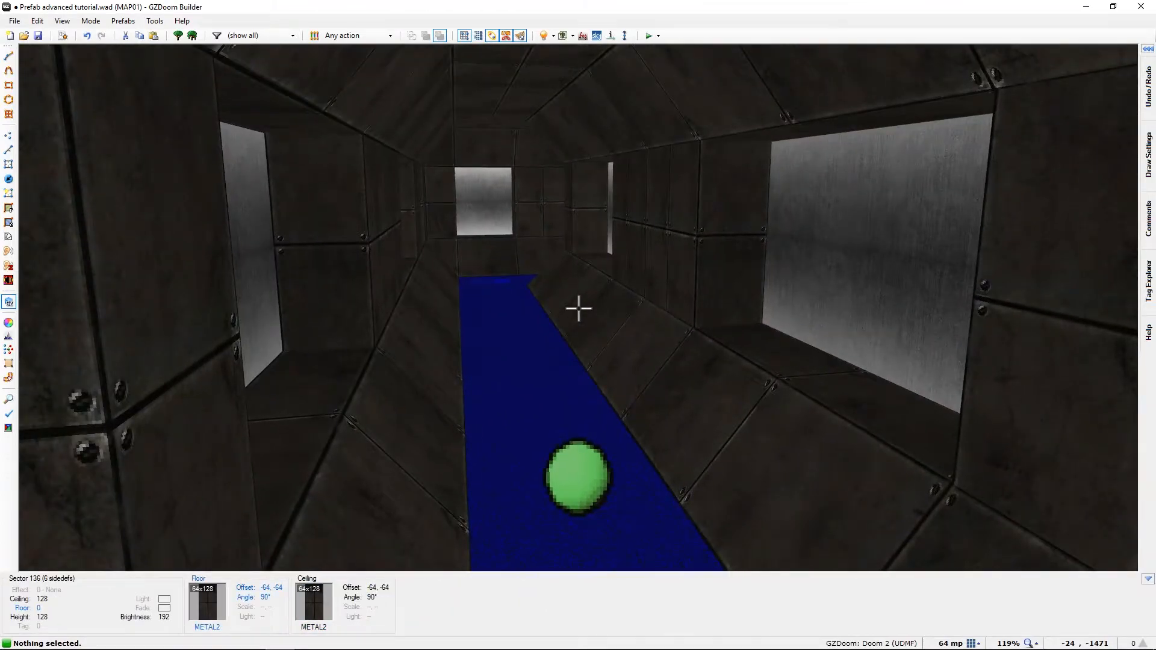
key("w")
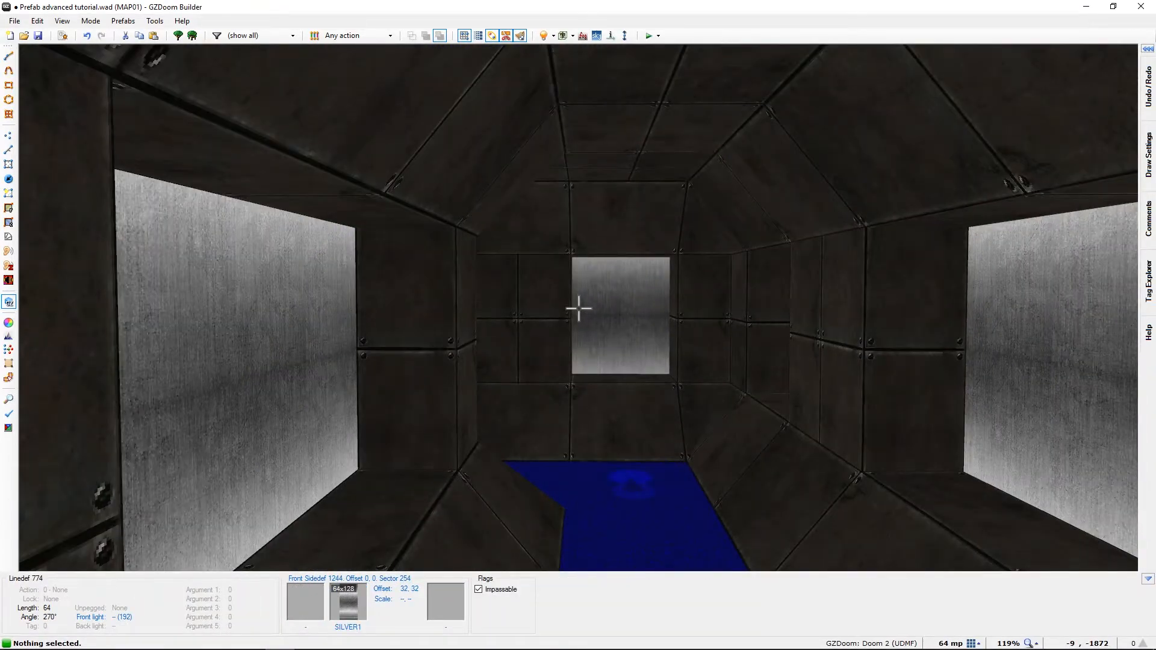
key("w")
key("w")
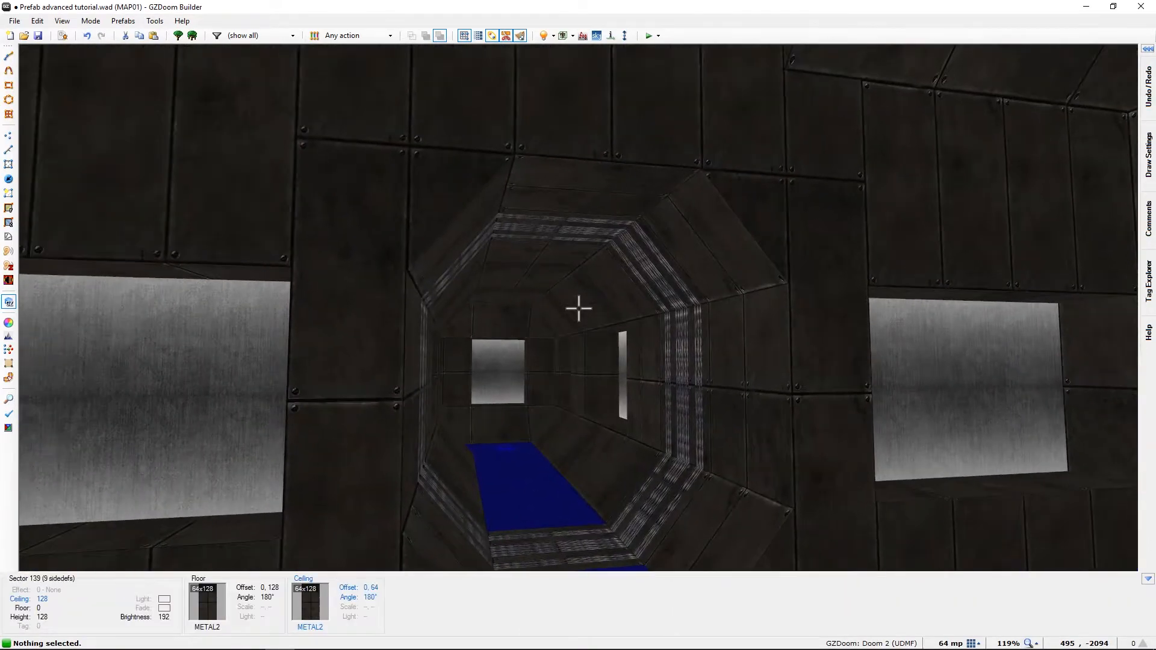
key("w")
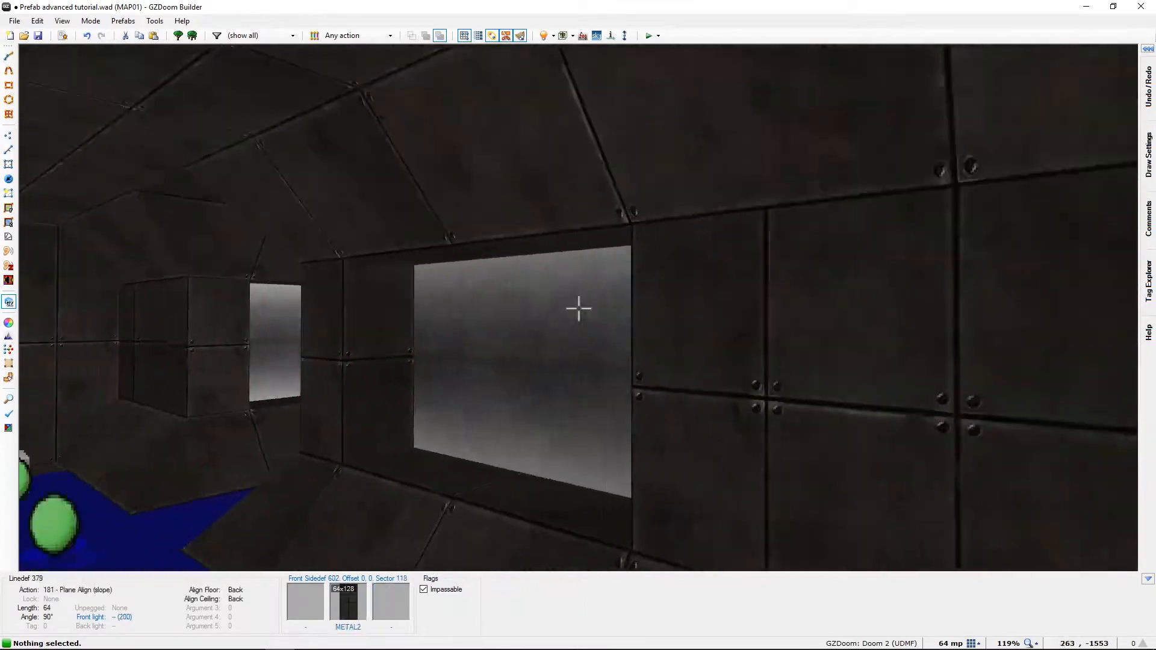
key("w")
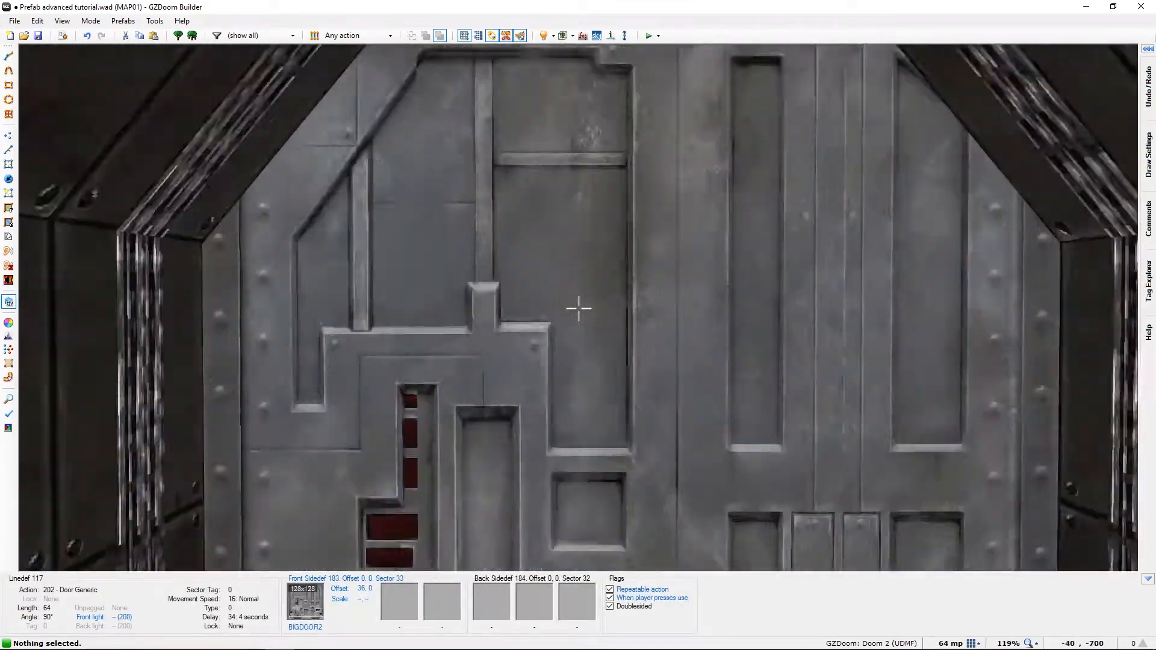
key("w")
key("q")
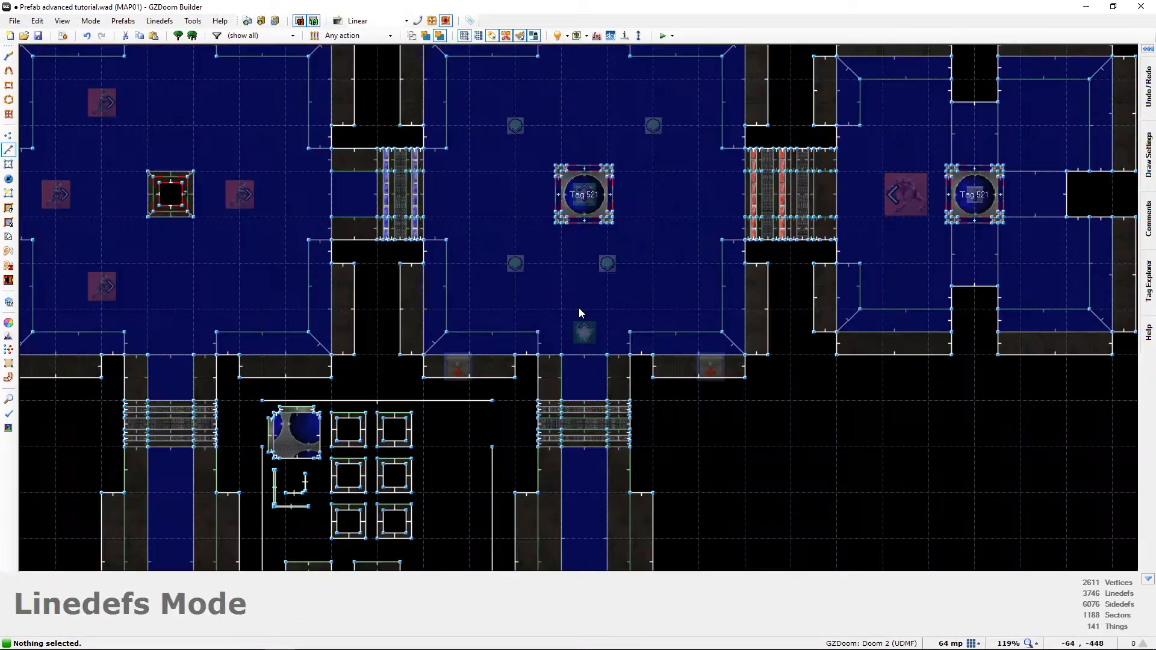
- Test the map in the game engine, walking from the start room through its south door and along the corridor
middle_click_drag(598, 269, 508, 373)
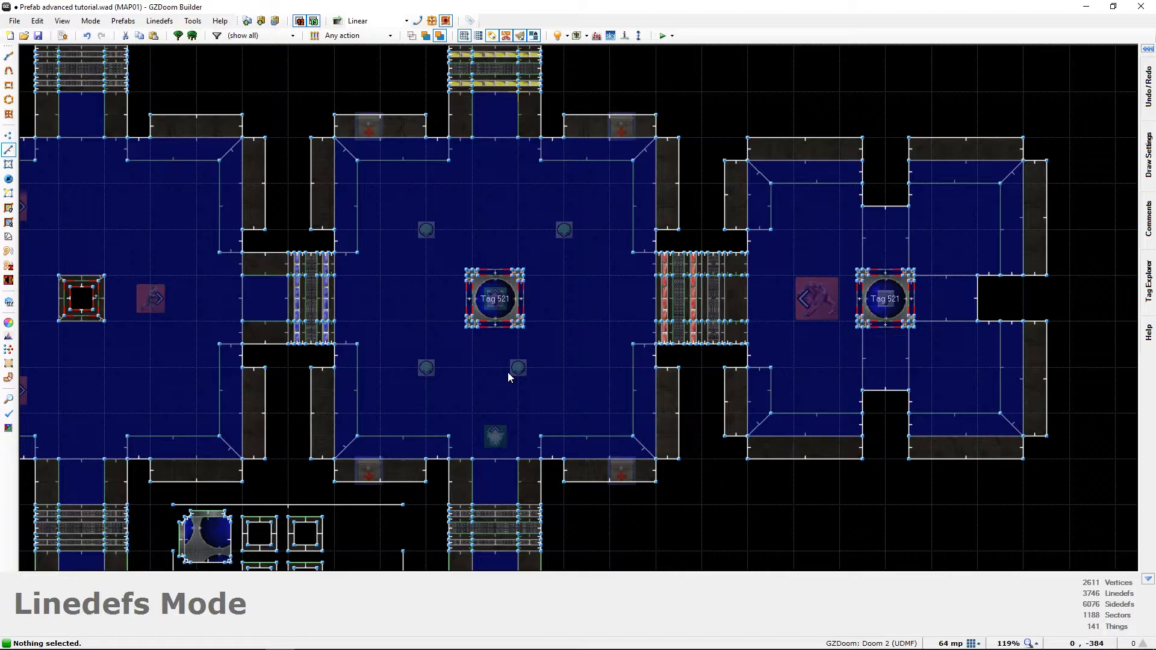
key("F9")
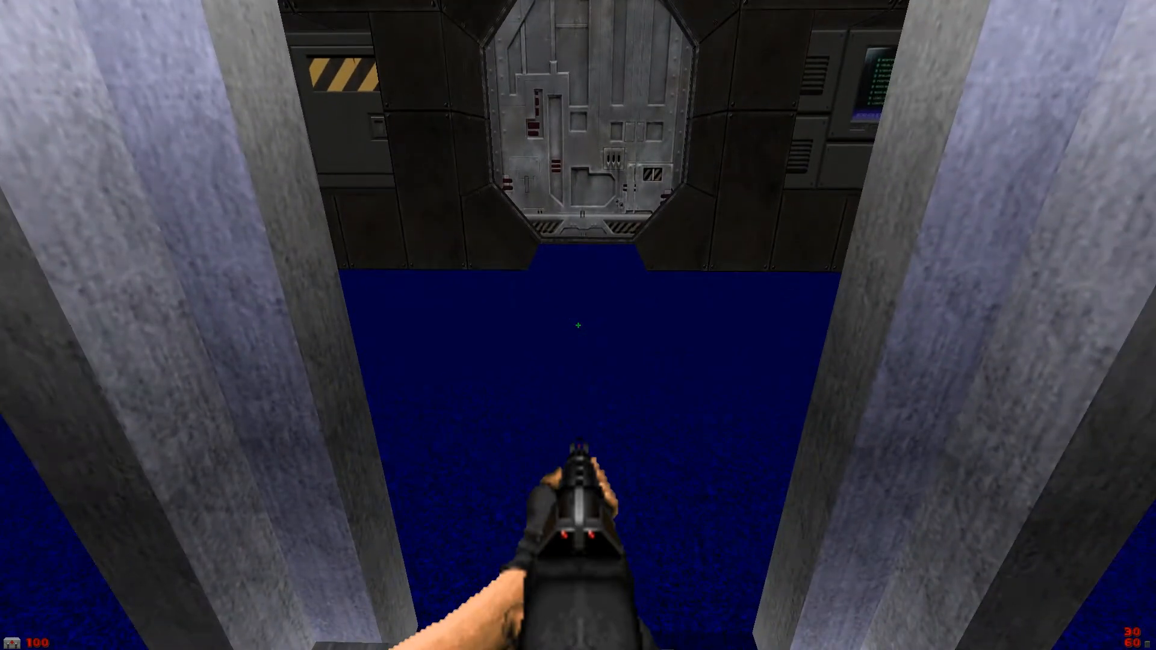
key("w")
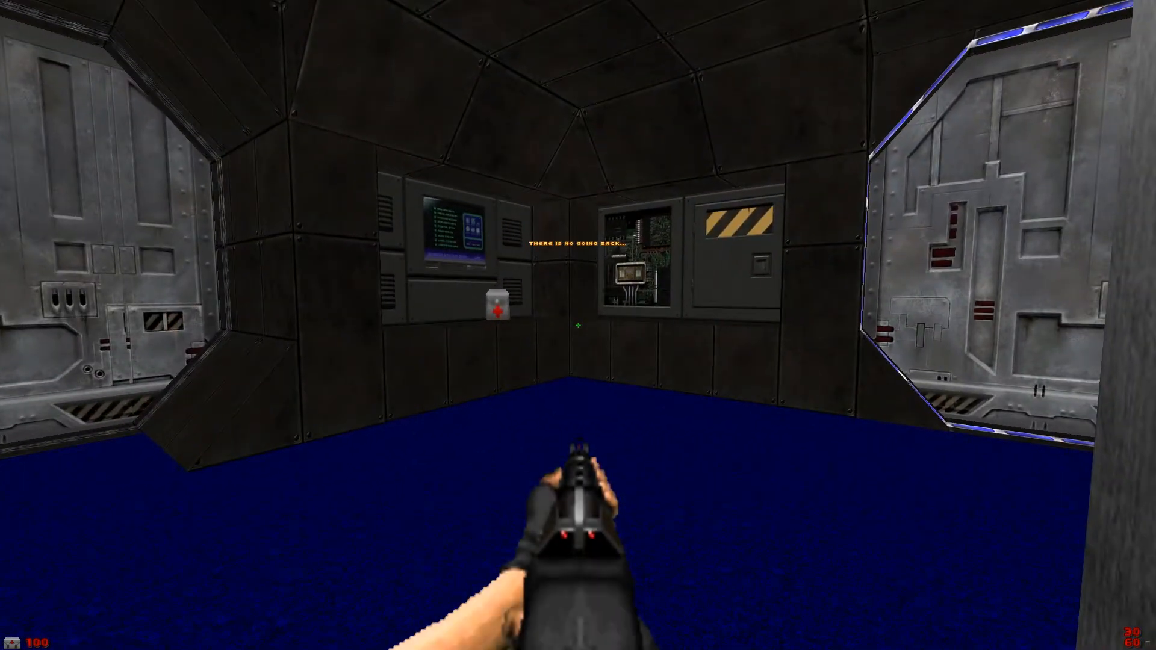
key("w")
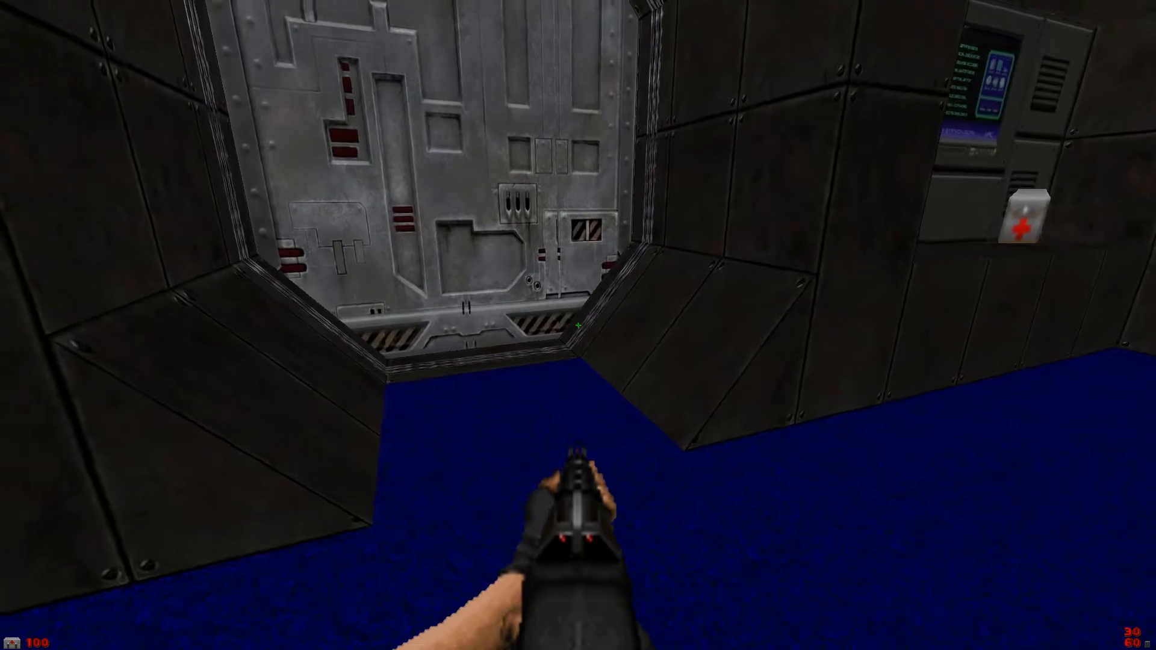
key("w")
key("w")
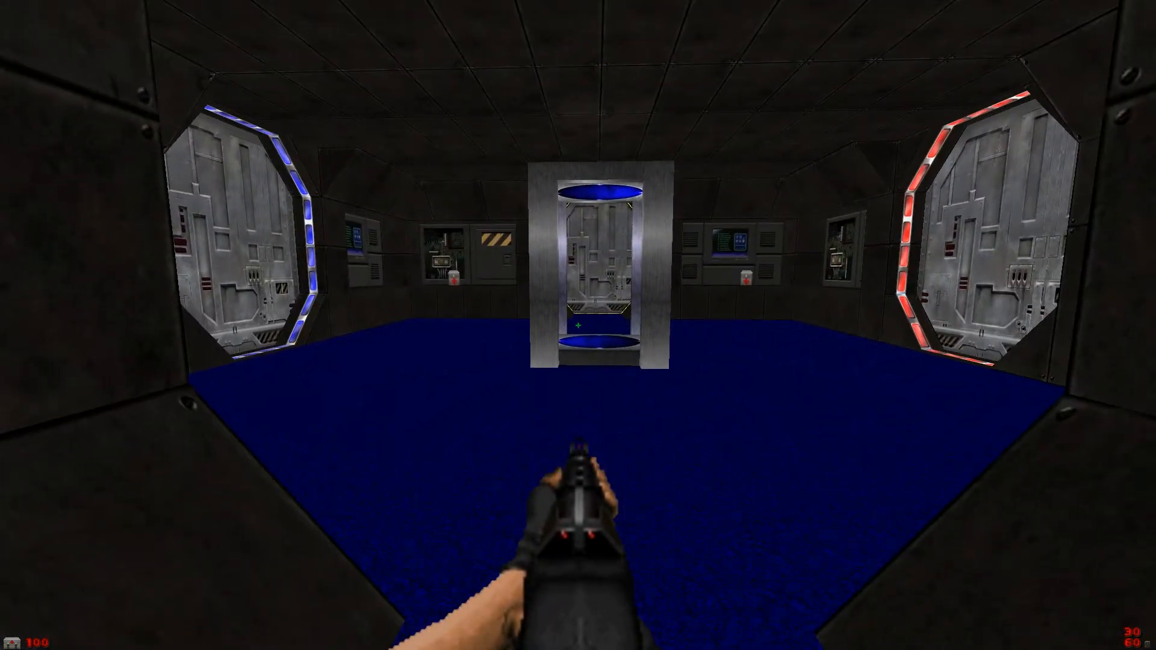
key("w")
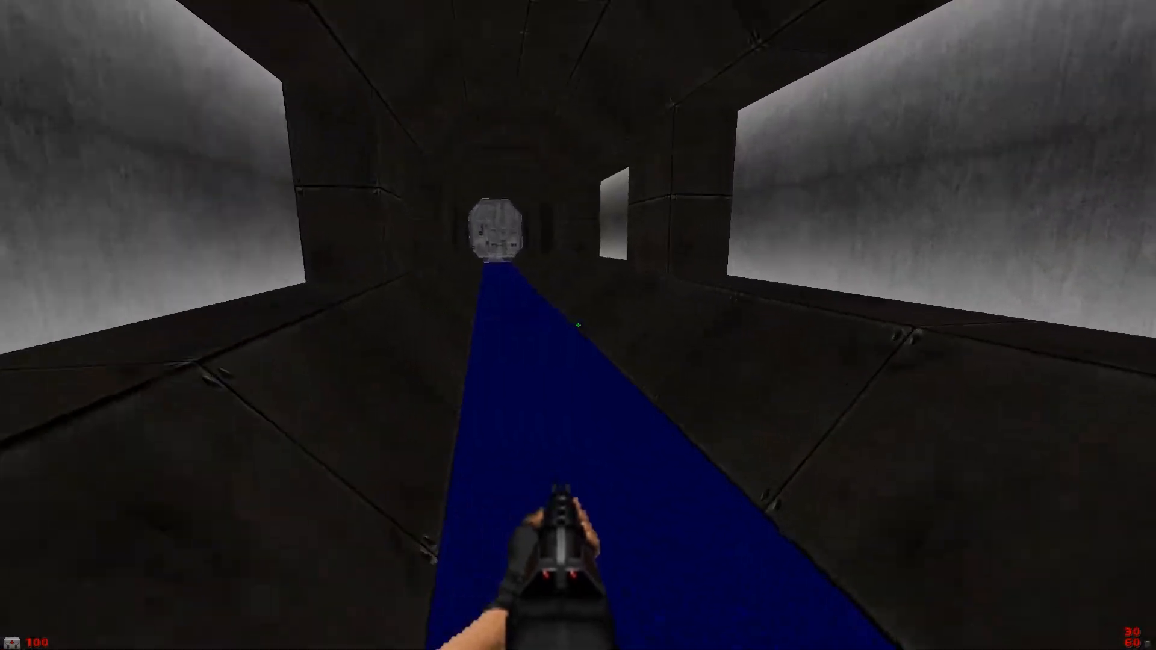
key("w")
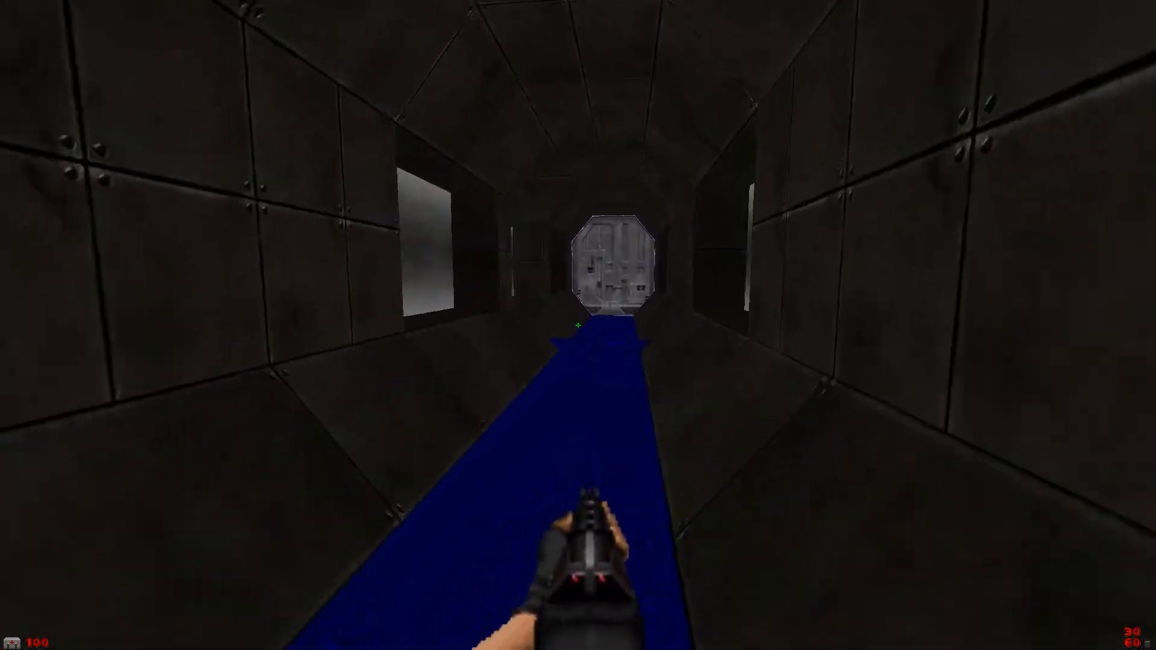
- In the test game, open the secret alcove at the junction's medkit dead end, collect the armor and return to the corridor
key("w")
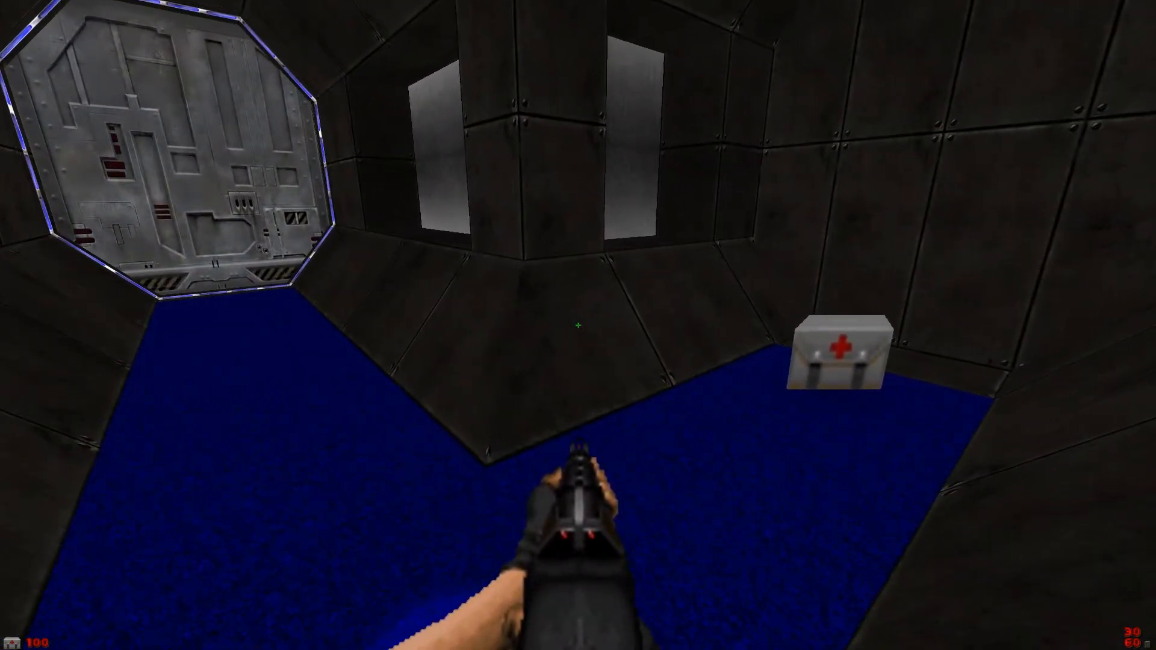
key("w")
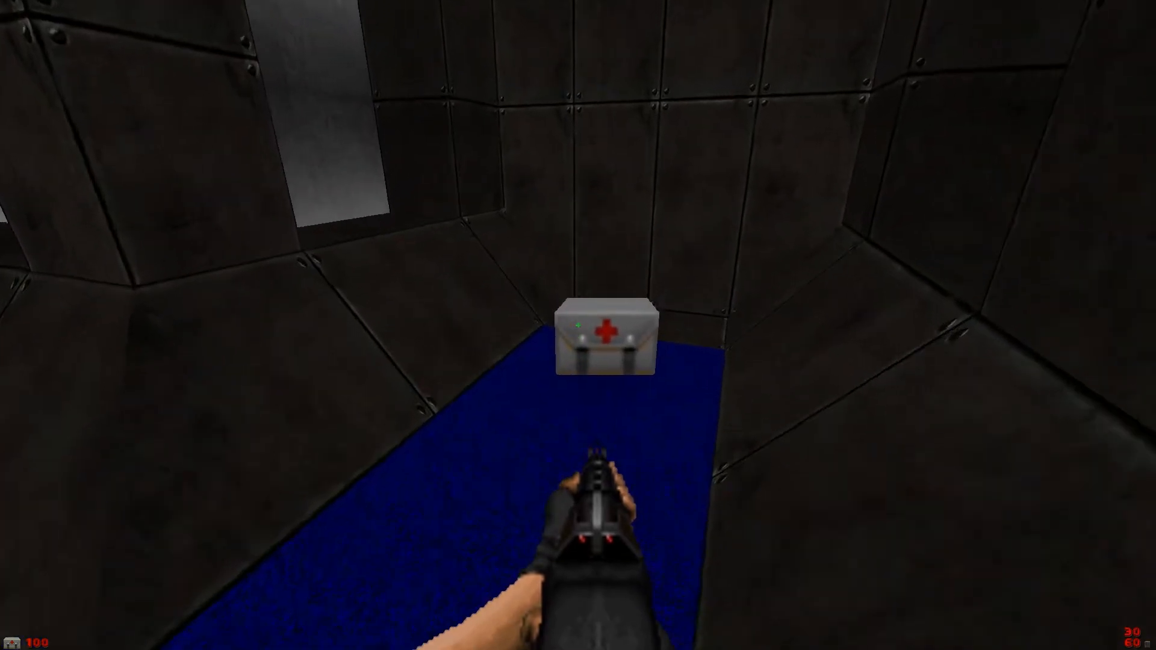
key("w")
key("e")
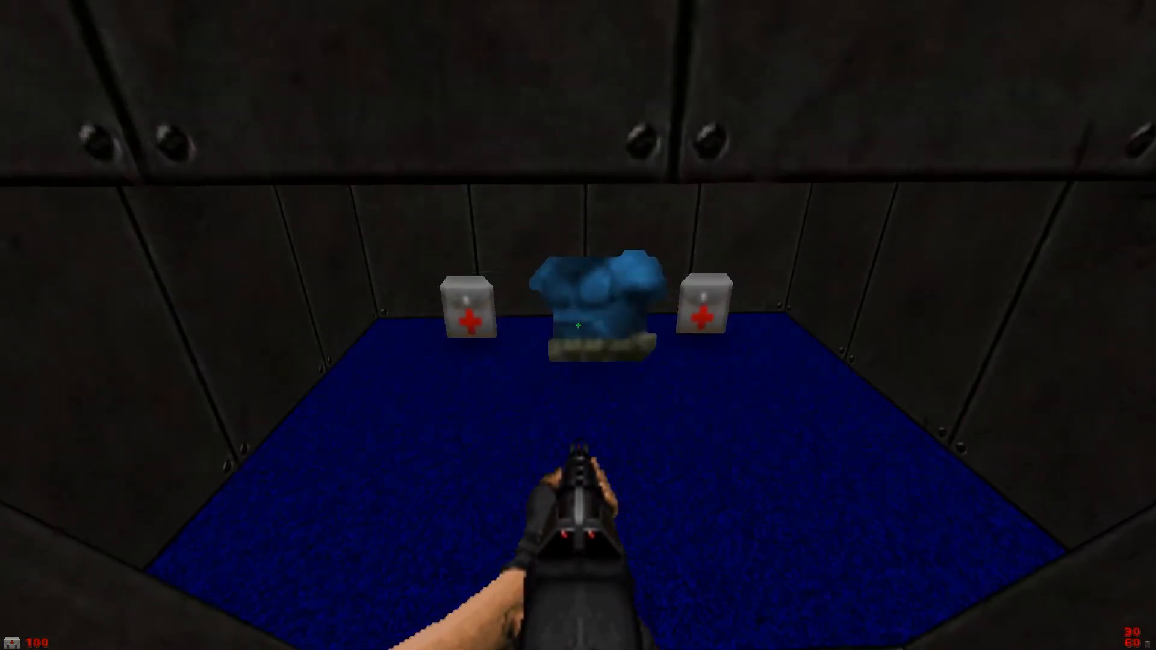
key("w")
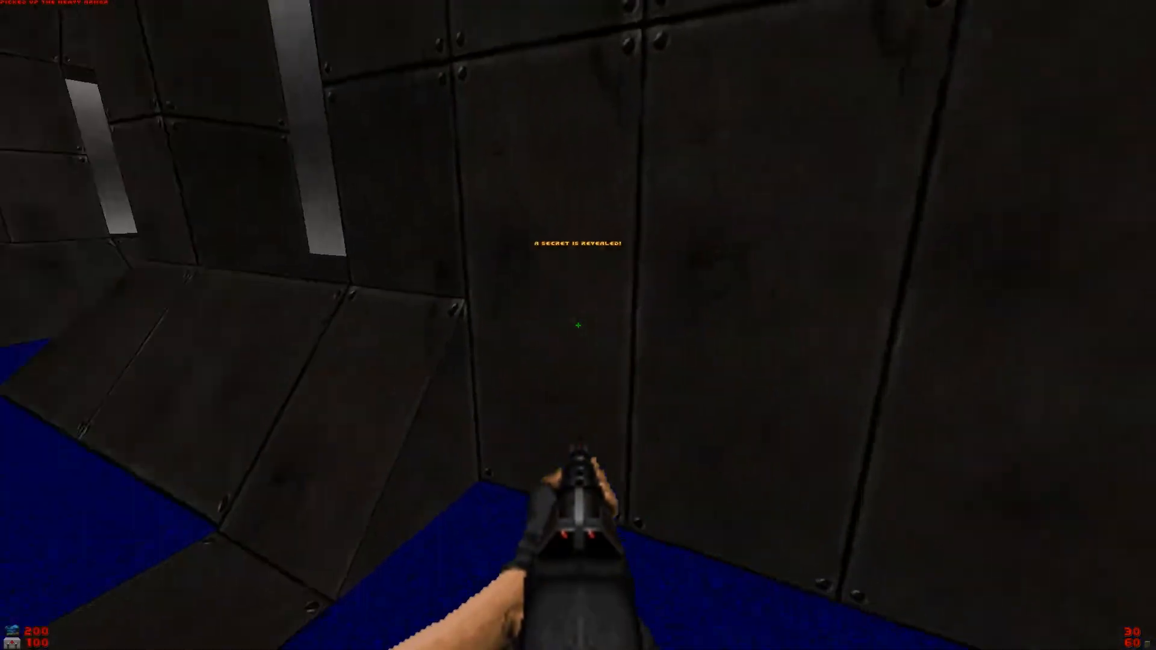
key("w")
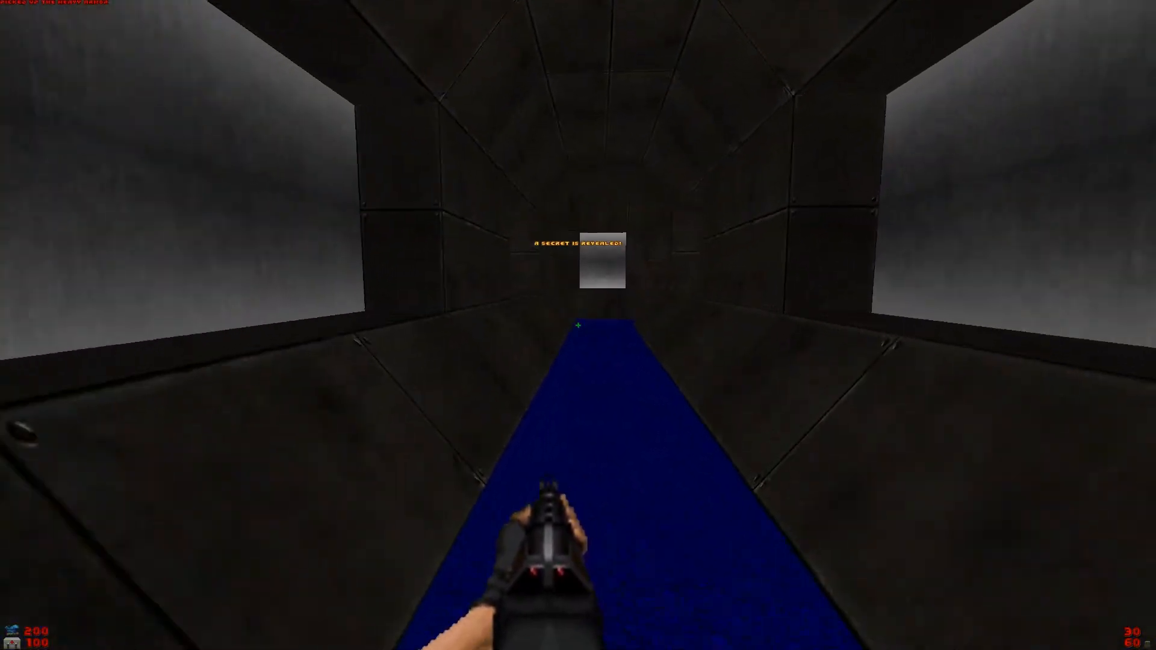
- Follow the corridor through the octagonal doorframe into the large hall and fight the enemies released there
key("w")
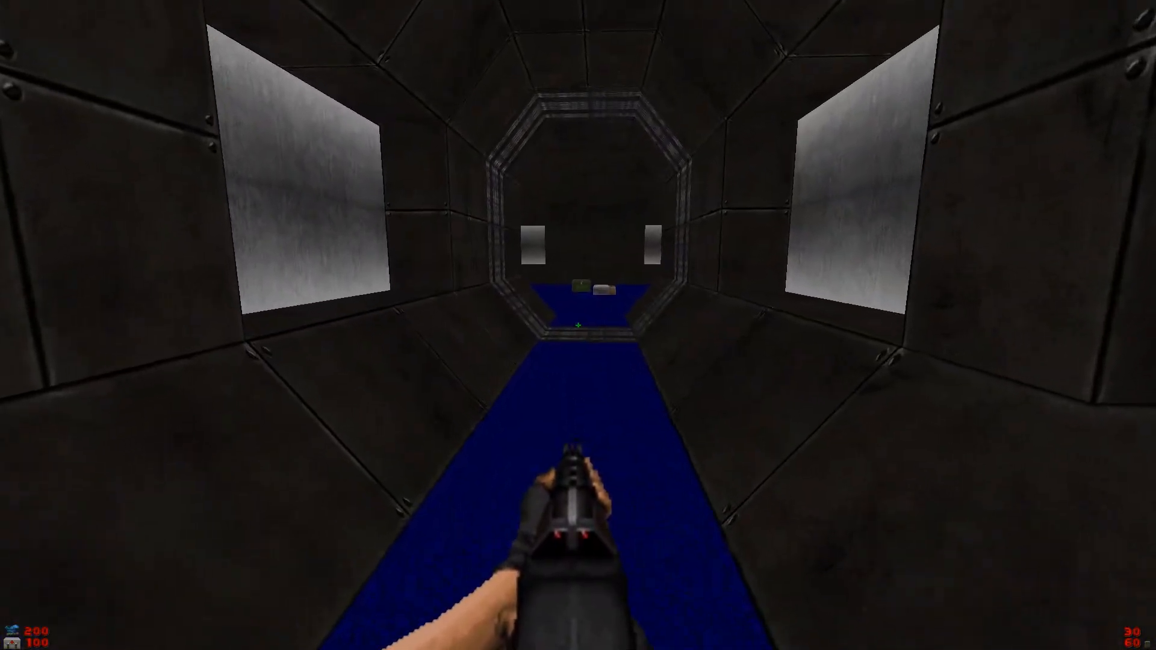
key("w")
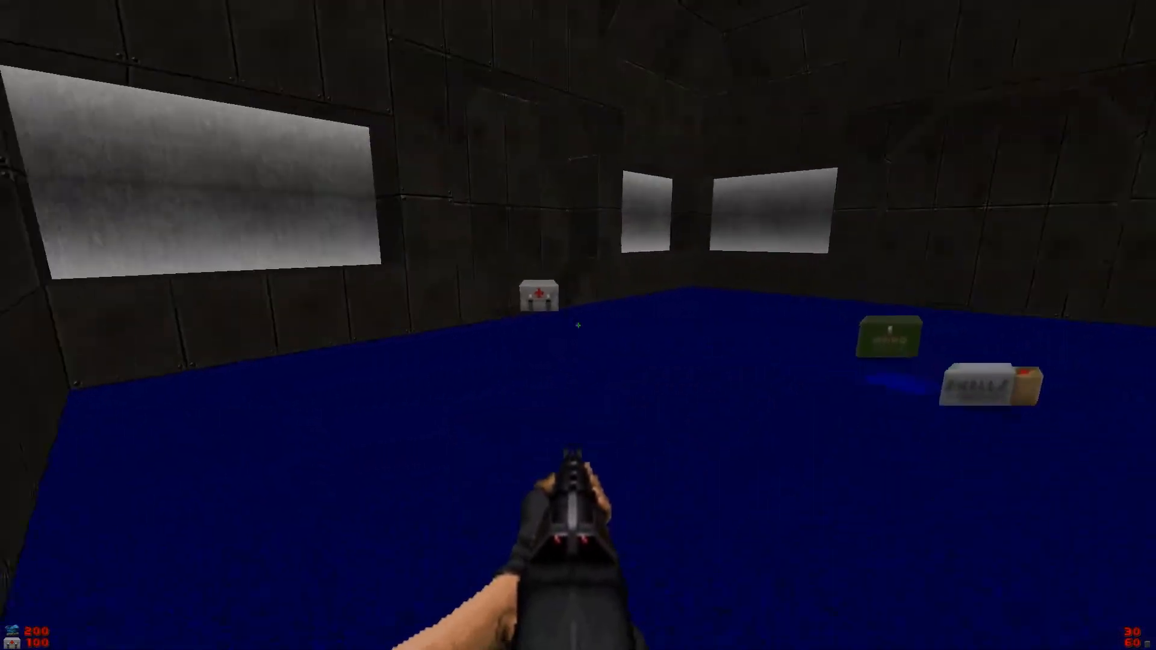
key("w")
key("d")
left_click(578, 325)
key("s")
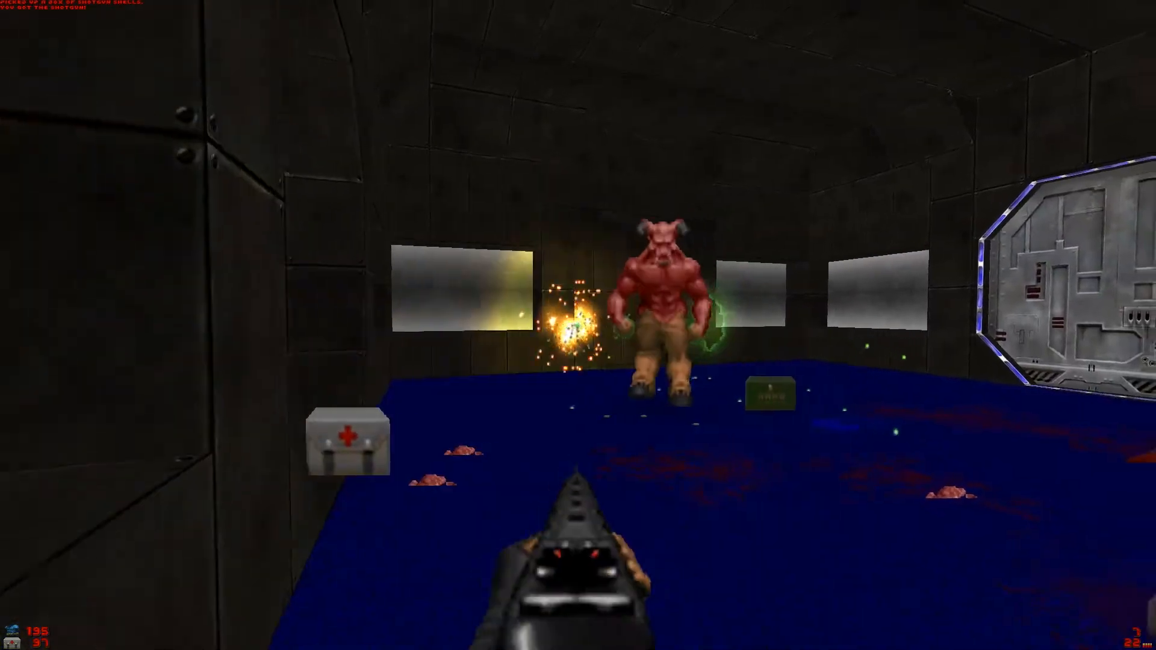
- Kill the horned demon in the large hall with the shotgun
key("w")
left_click(578, 325)
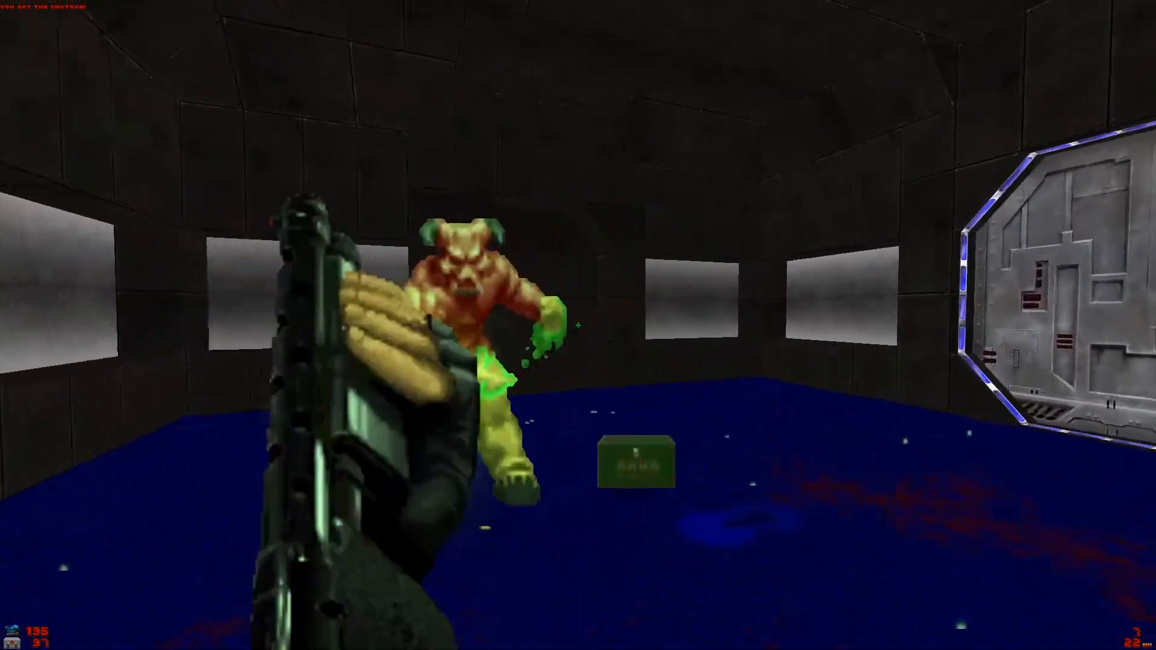
left_click(578, 325)
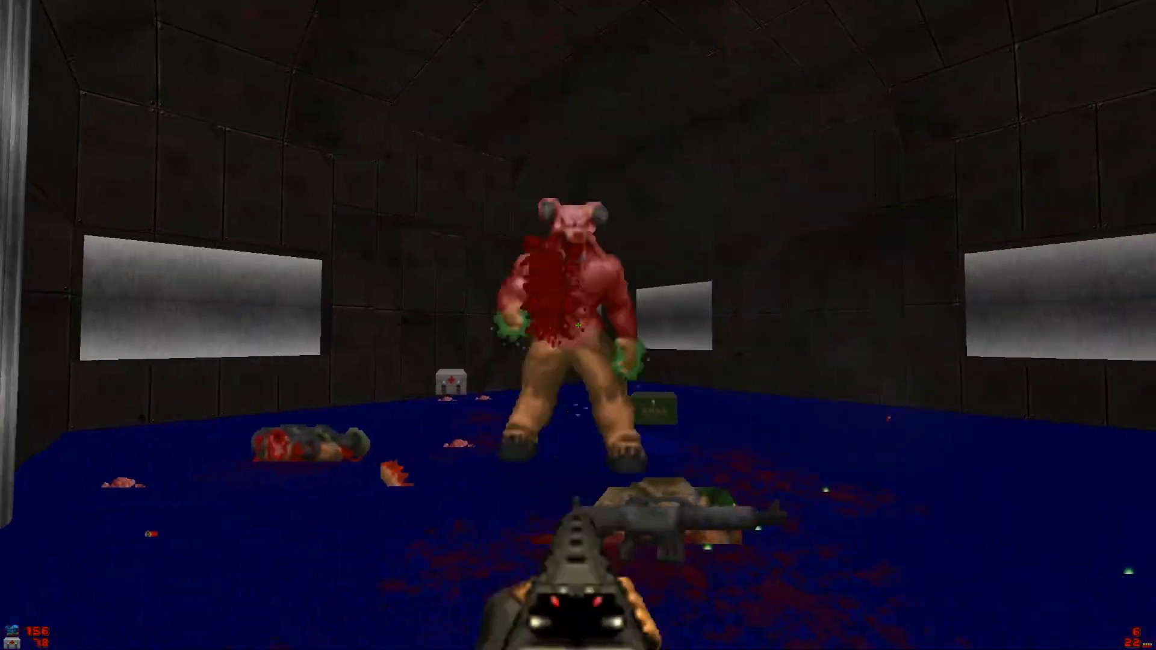
left_click(578, 325)
left_click(578, 325)
key("w")
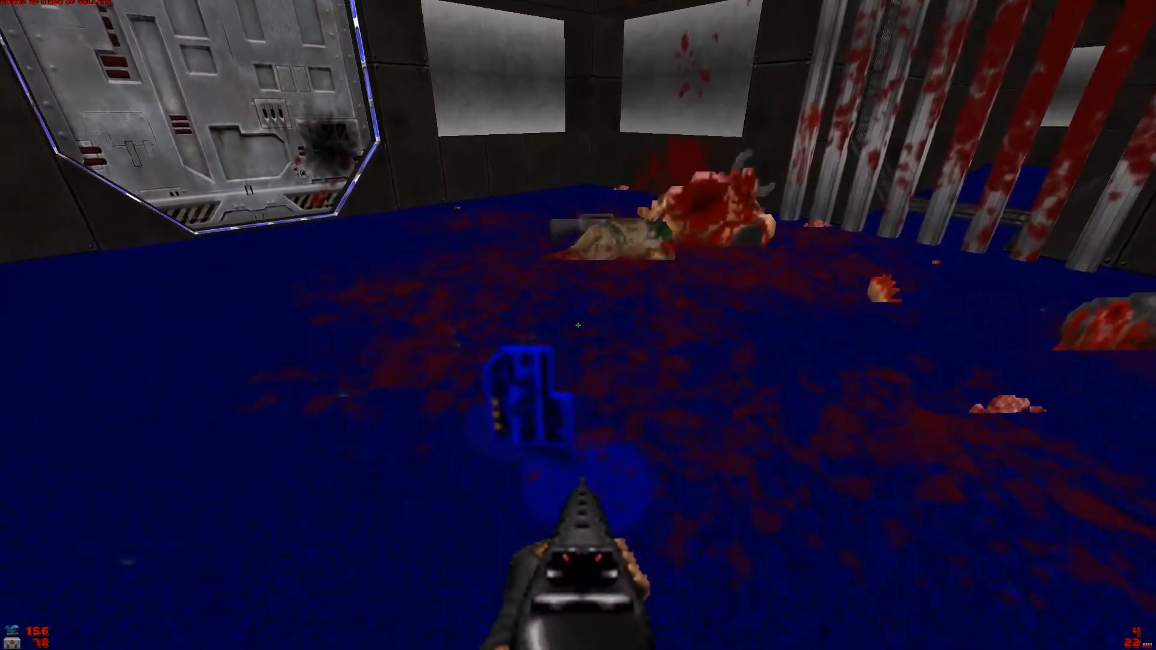
- Collect the hall's blue keycard and medkit, plus the super shotgun and shells from its hidden wall alcove
key("w")
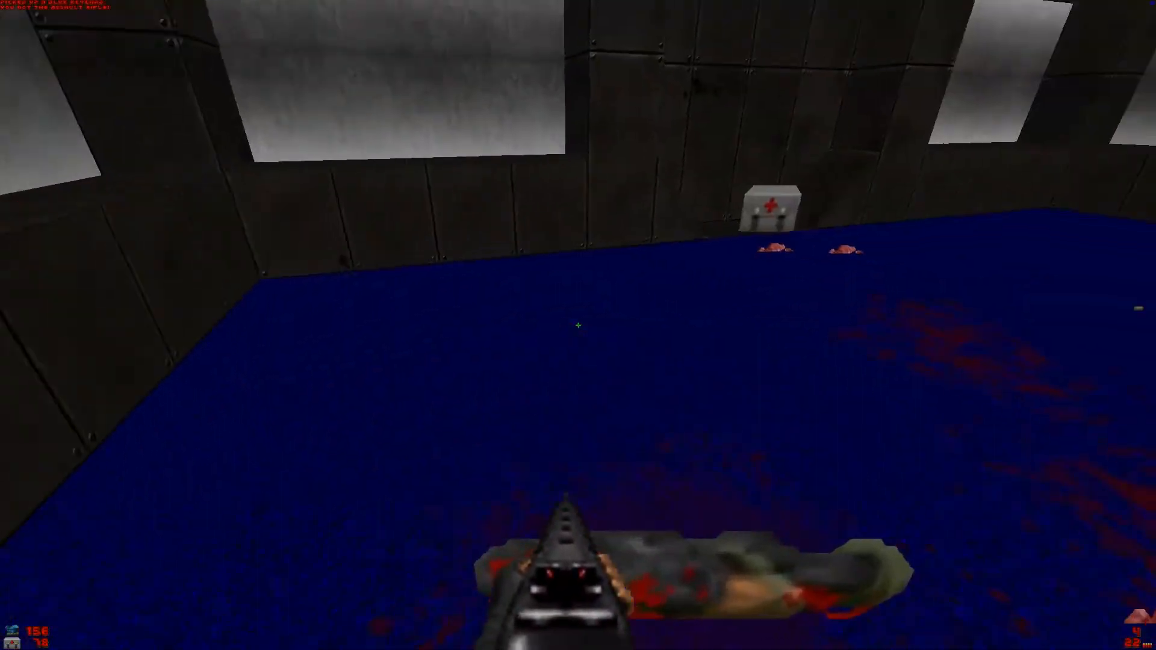
key("w")
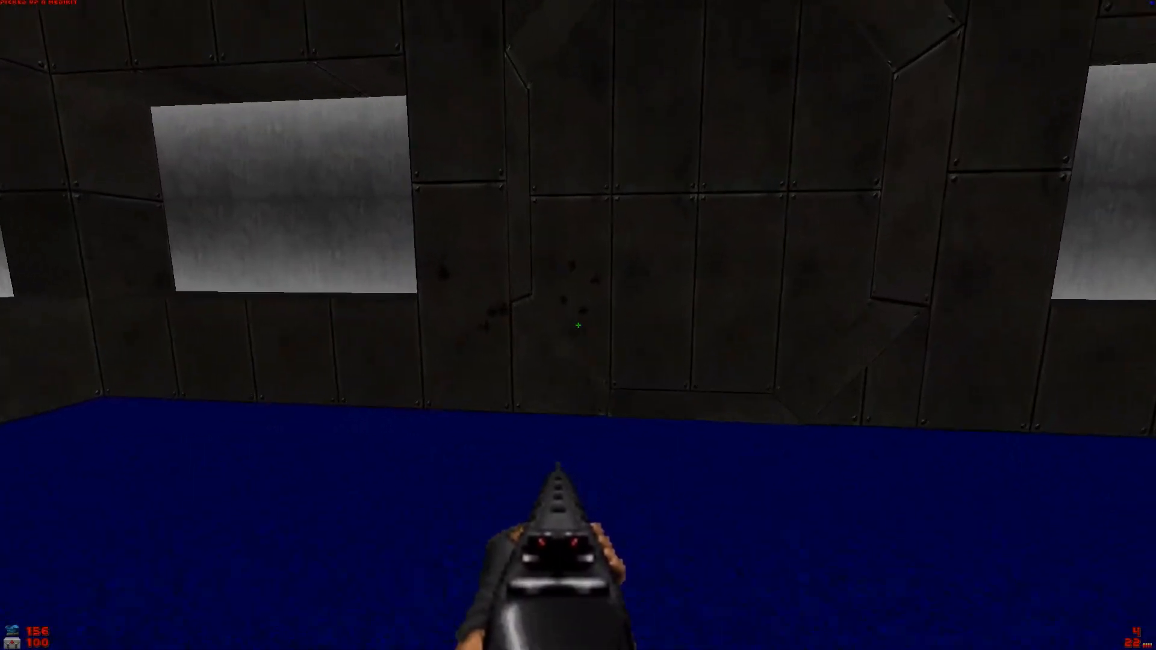
key("w")
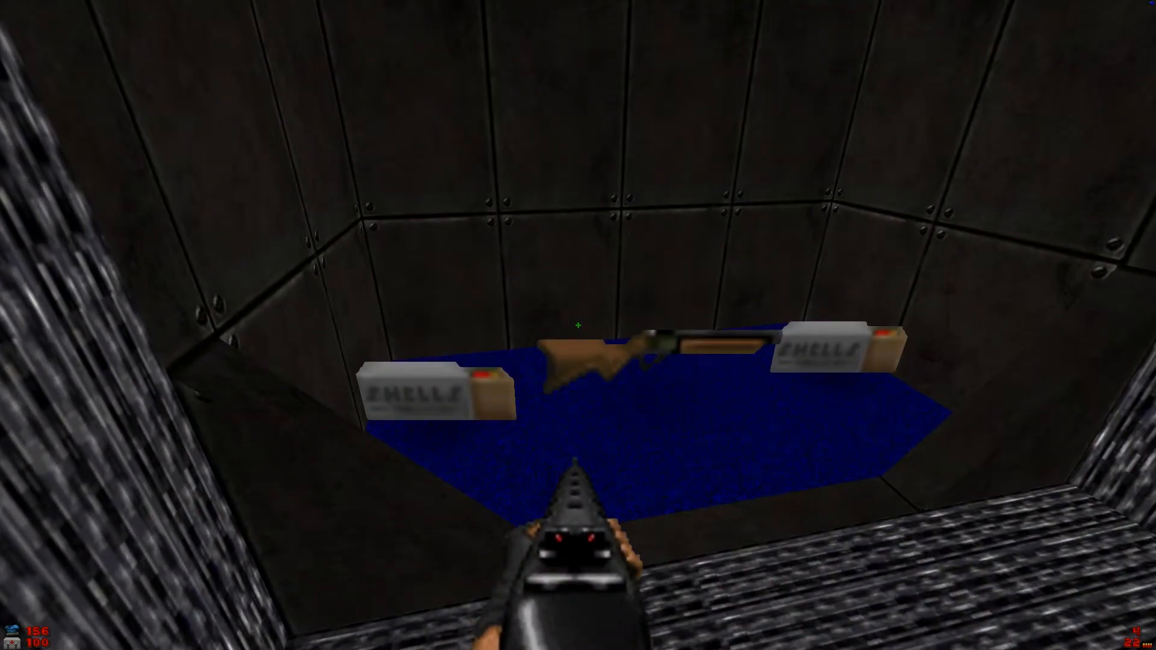
key("w")
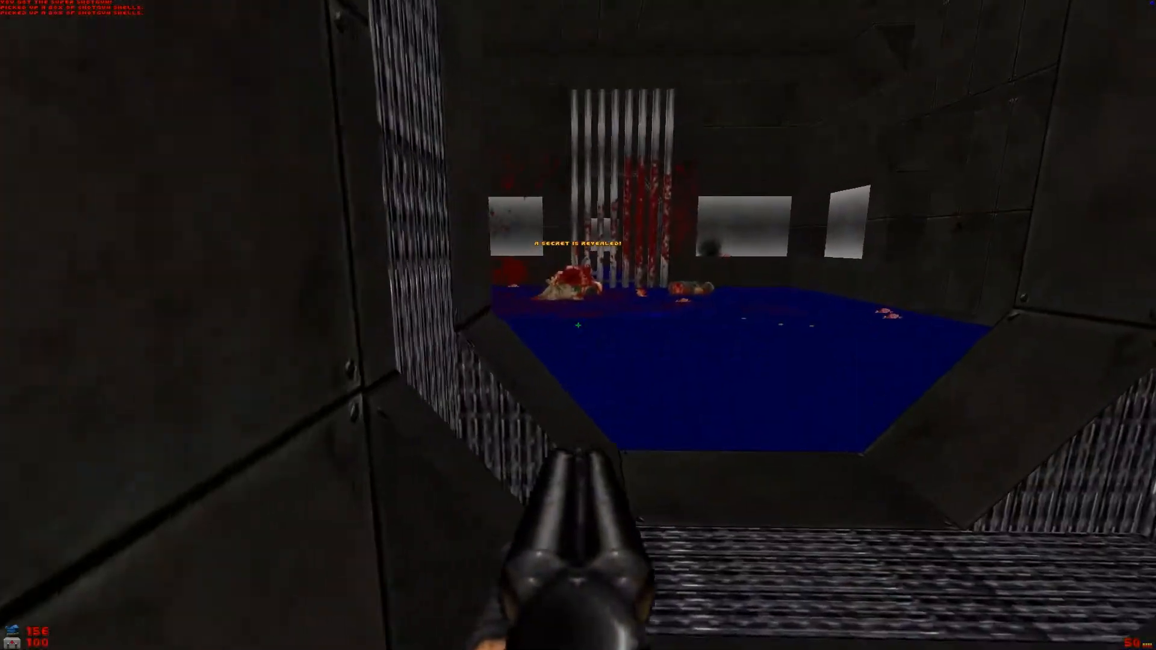
key("w")
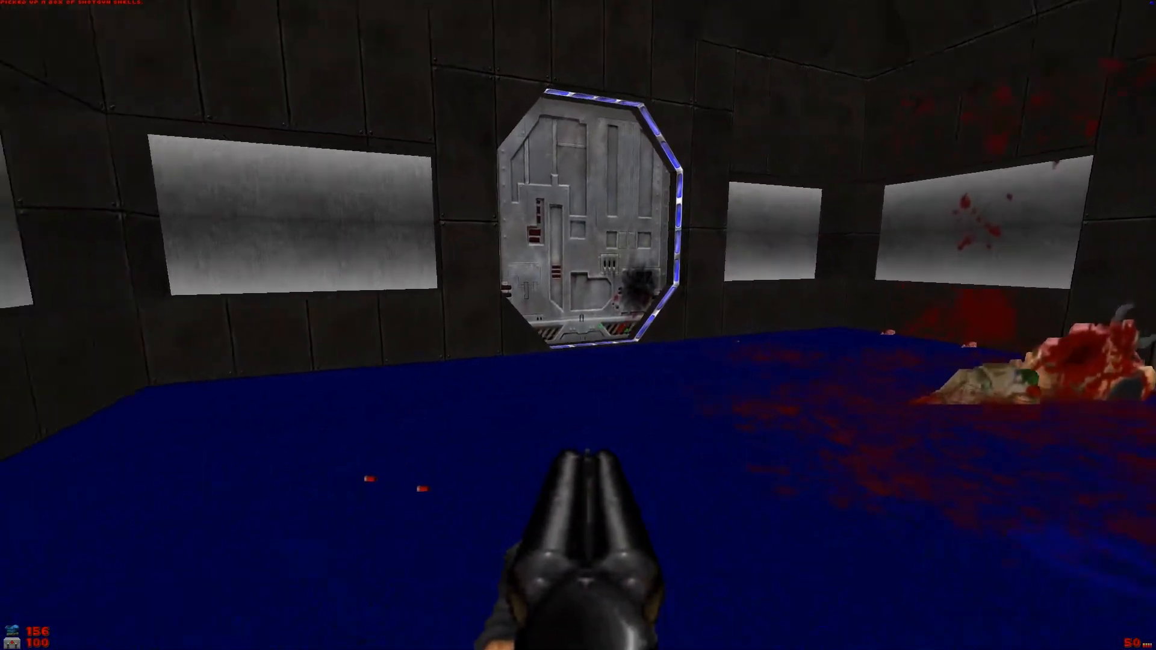
- Open the hall's blue-framed door and follow the corridor behind it to the next blue-framed door
key("w")
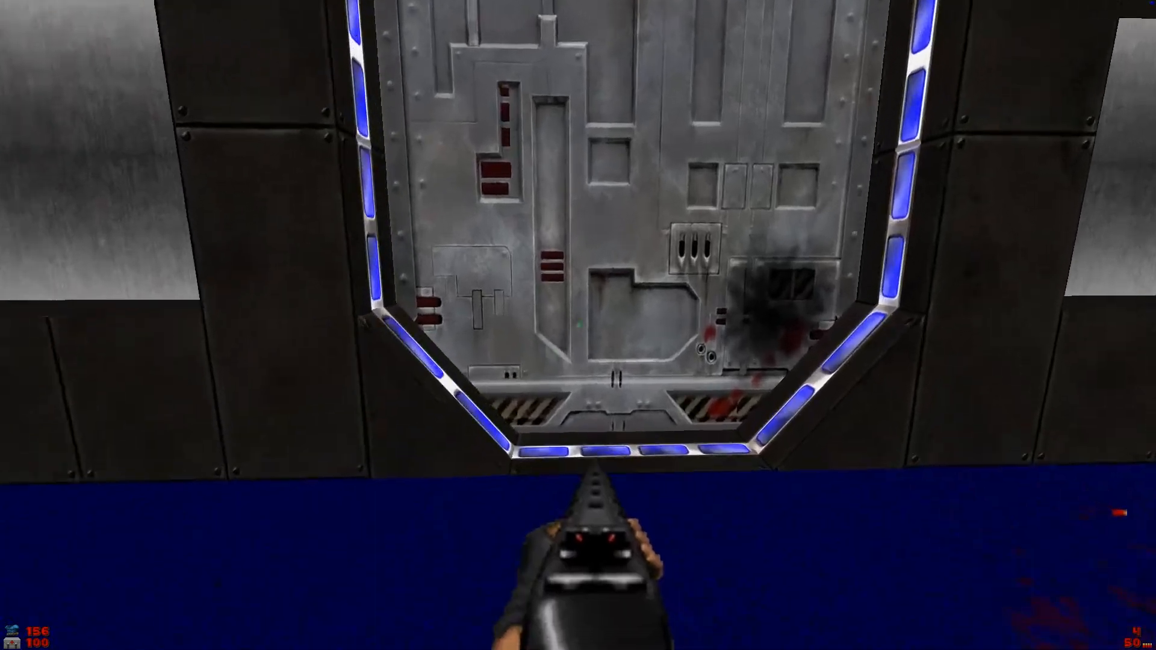
key("space")
key("w")
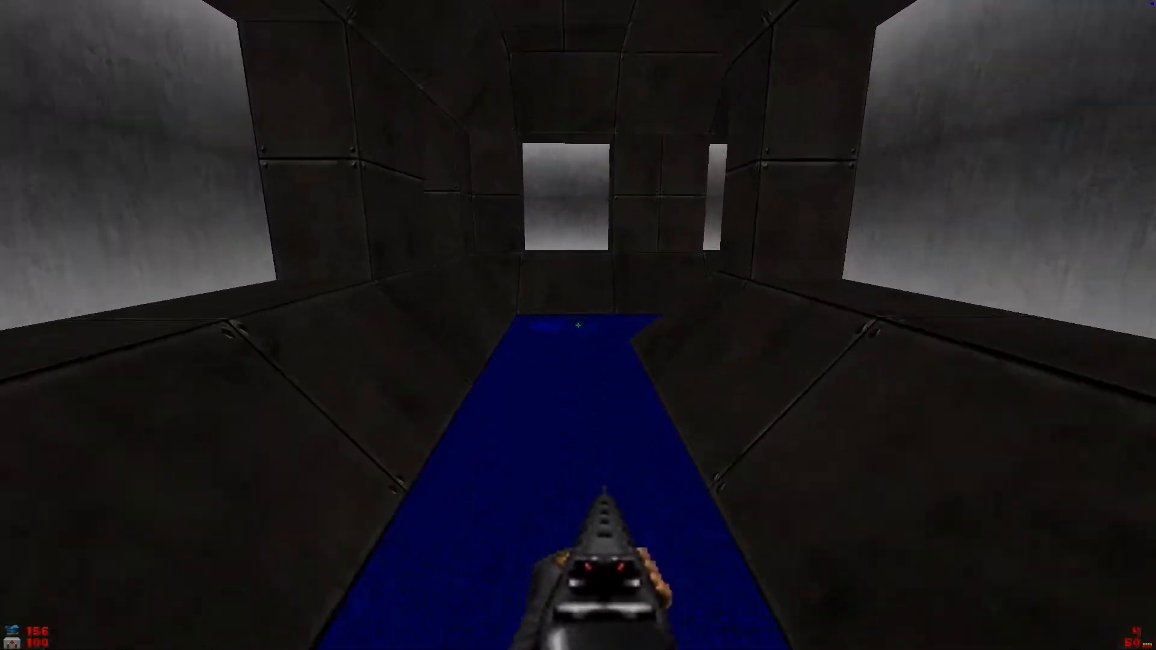
key("w")
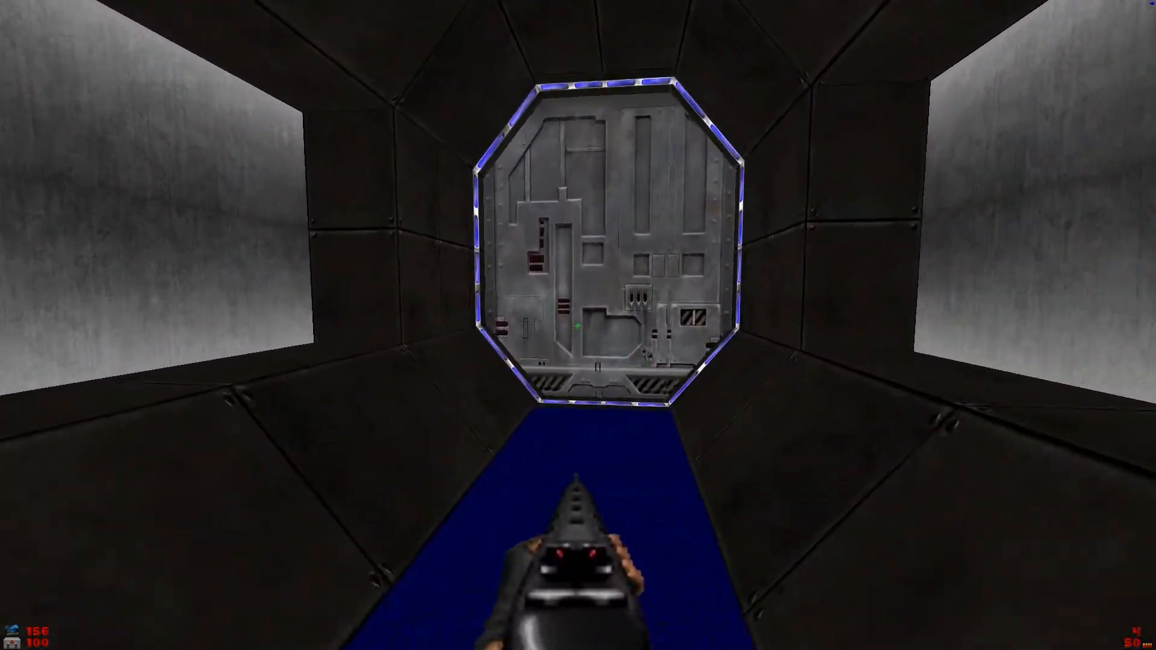
key("w")
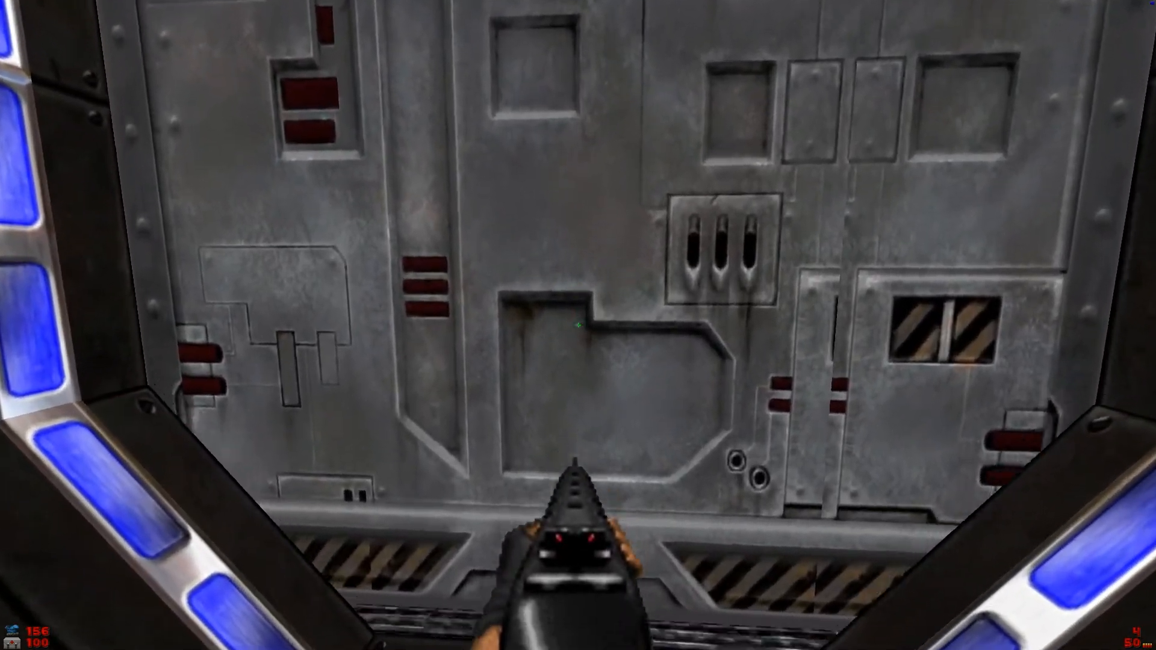
- Open the corridor's second blue-framed door and shoot the soldiers behind it while backing away
key("space")
left_click(578, 325)
left_click(578, 325)
key("s")
key("s")
left_click(578, 325)
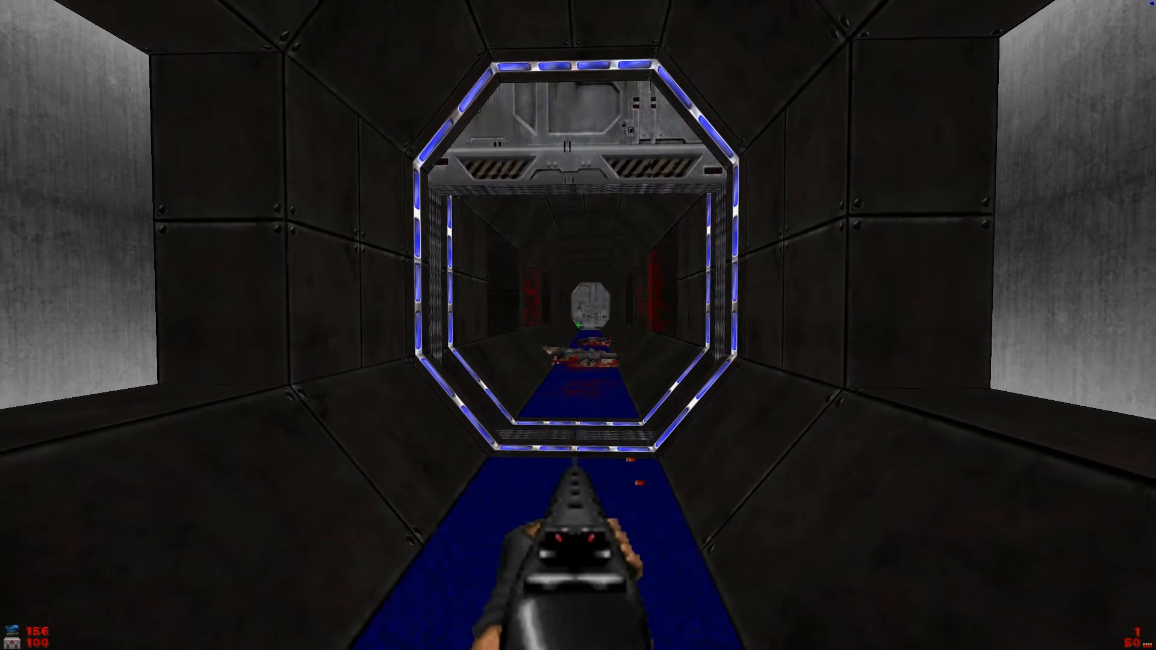
- Pass through the blue-framed door and walk the corridor past the earlier medkit alcove towards the start room
key("a")
key("d")
key("w")
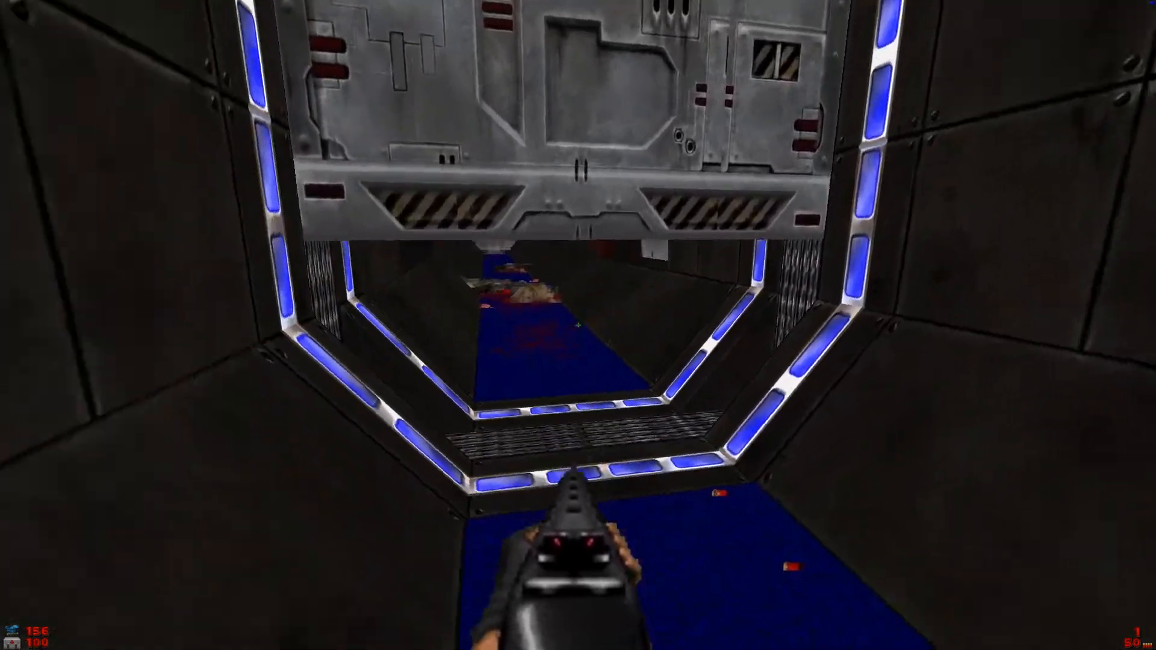
key("e")
key("w")
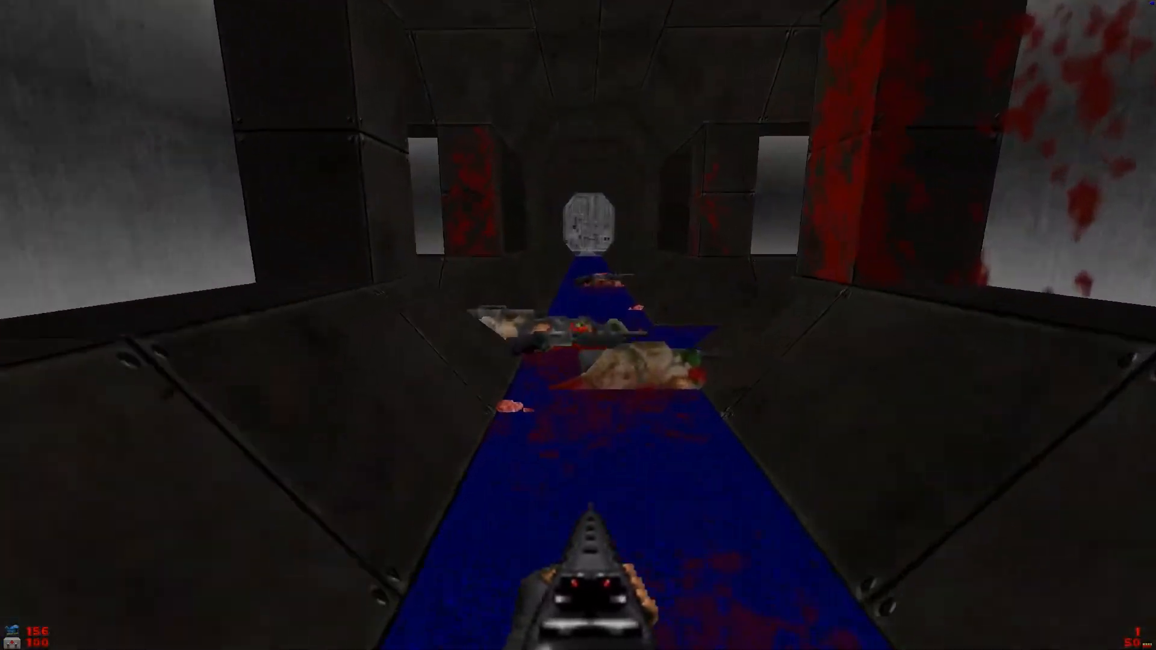
key("w")
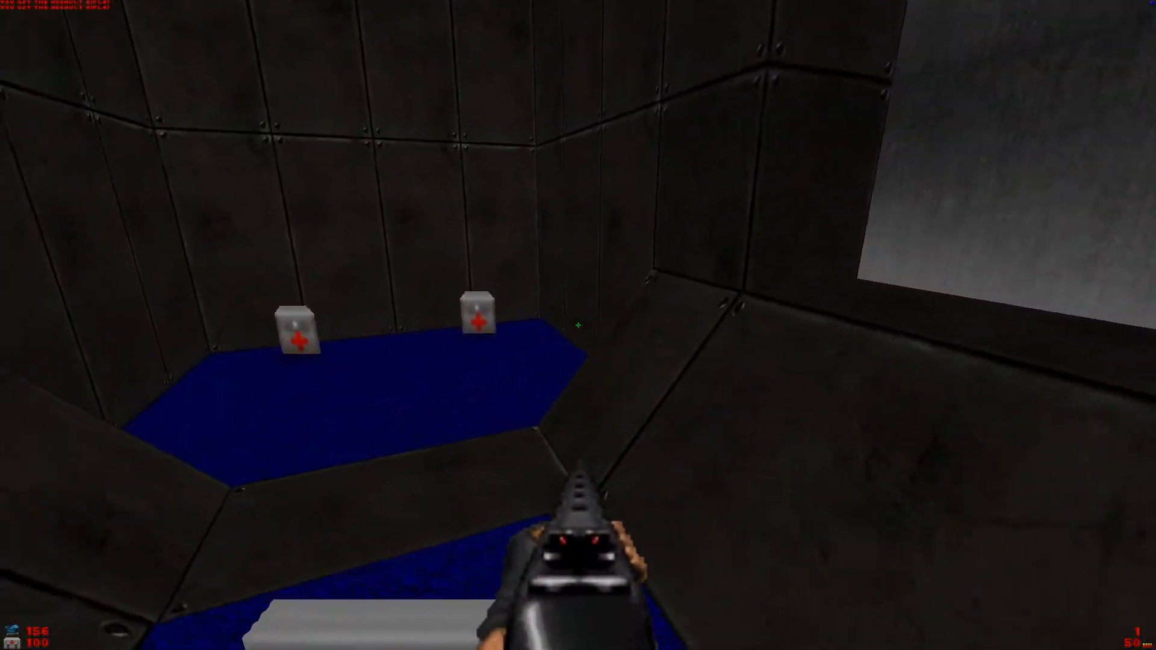
key("w")
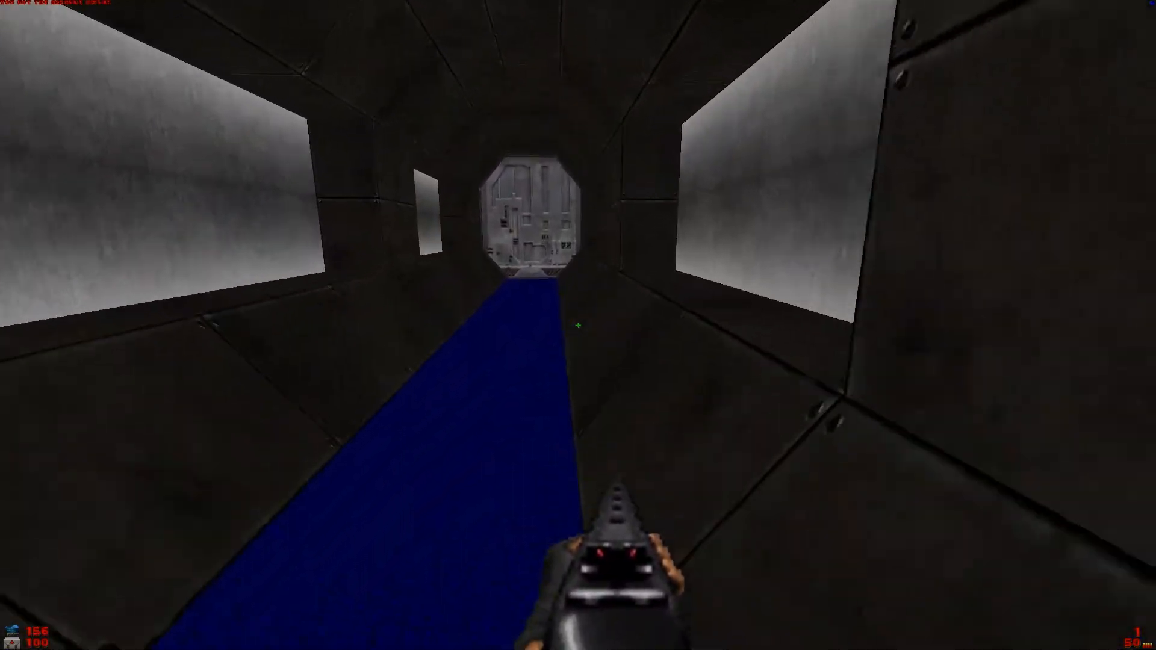
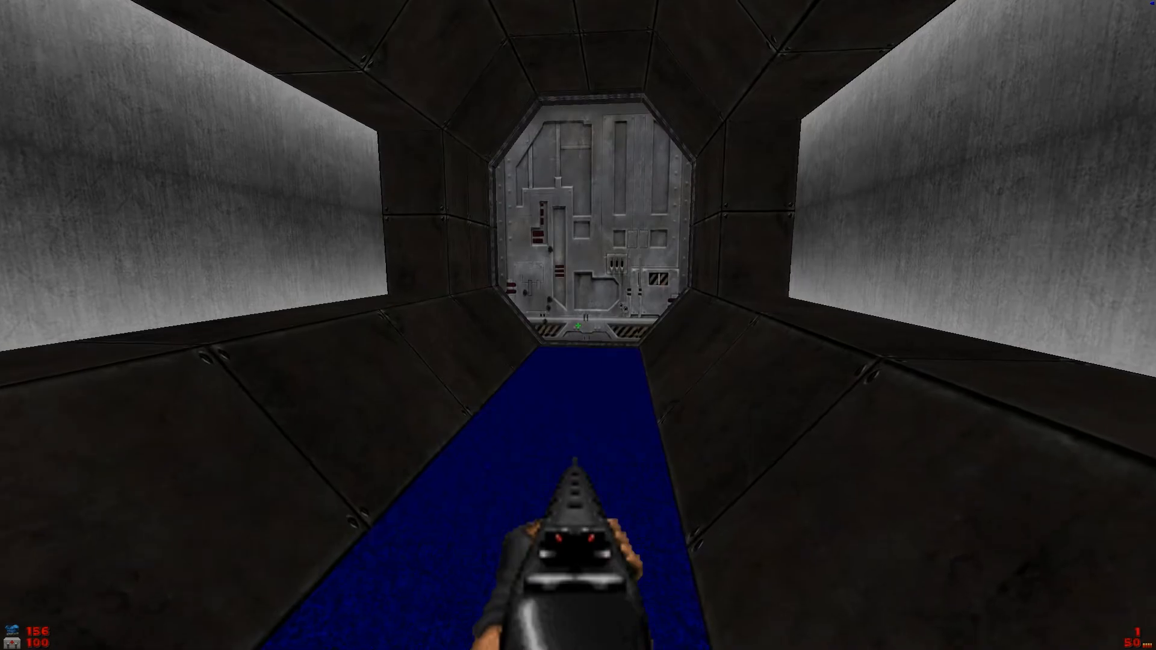
- Open the door to the start room and kill the soldiers around the teleporter with the super shotgun
key("w")
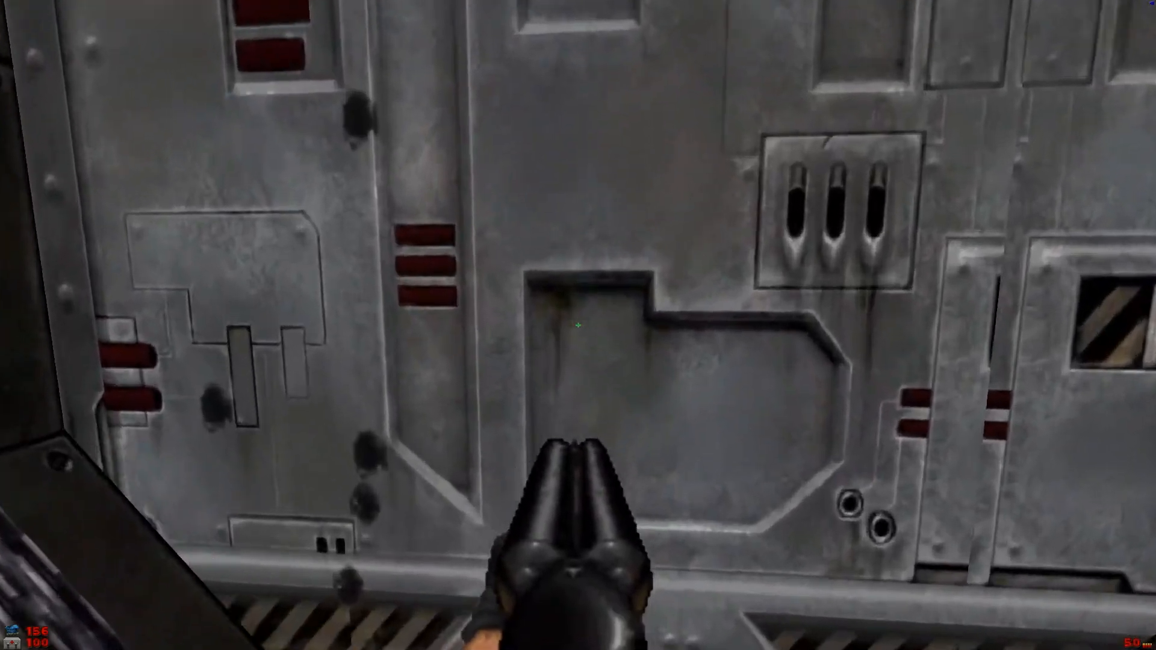
key("e")
key("s")
left_click(578, 325)
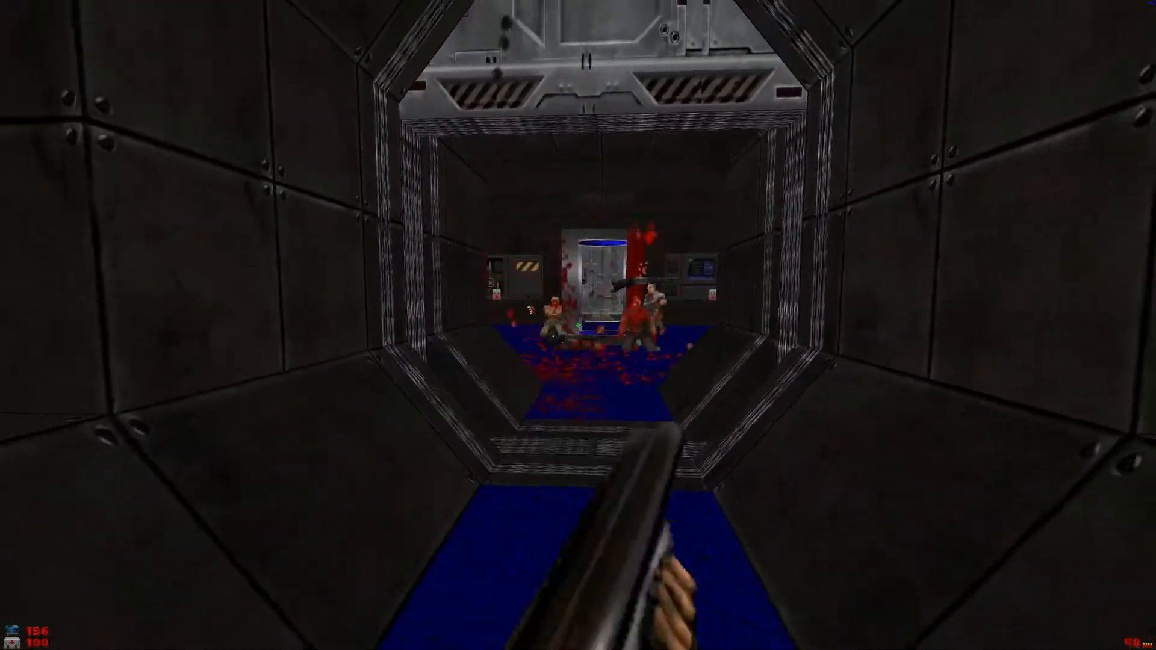
key("s")
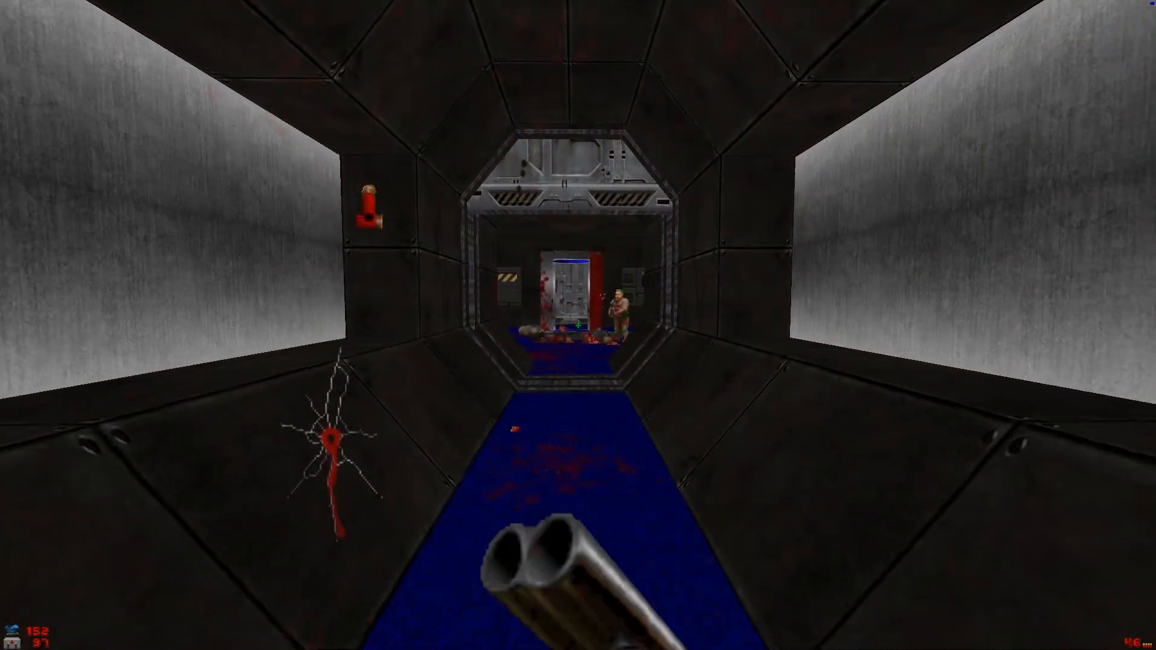
key("w")
left_click(578, 325)
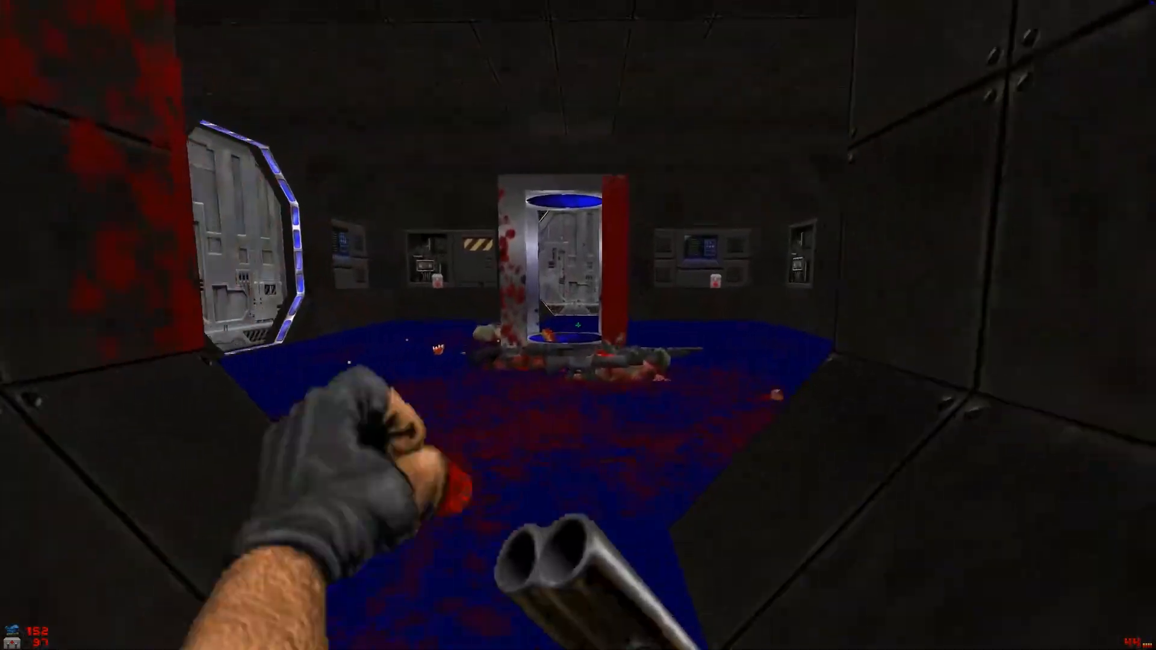
- Heal with a wall medkit in the start room and walk up to its blue-framed door
key("w")
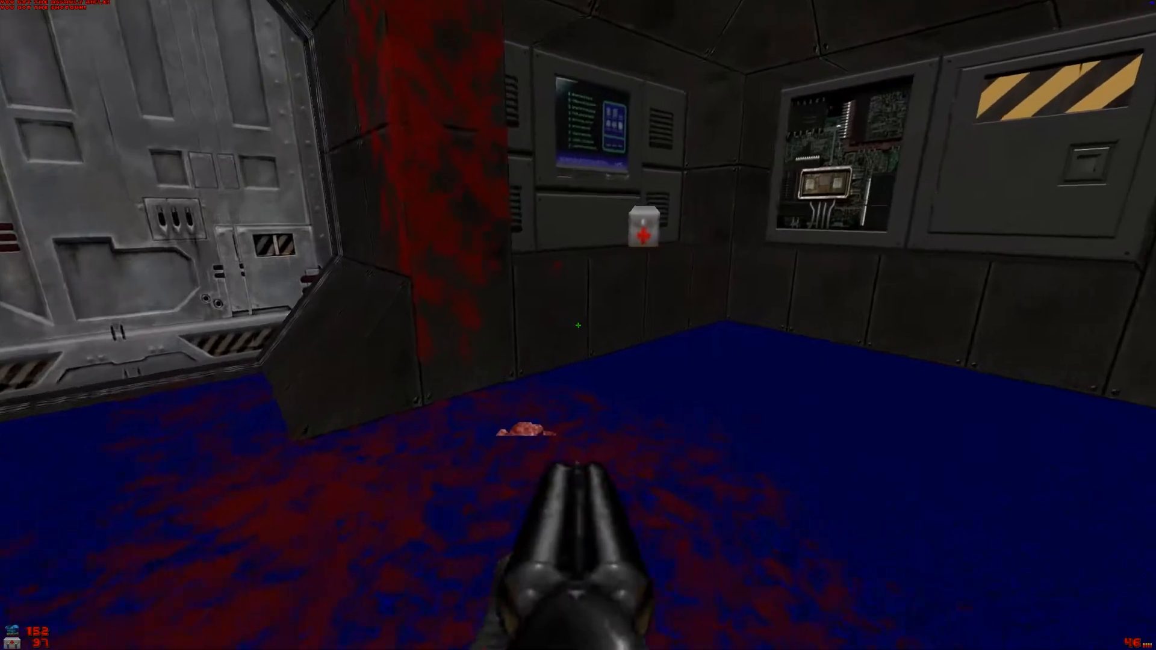
key("w")
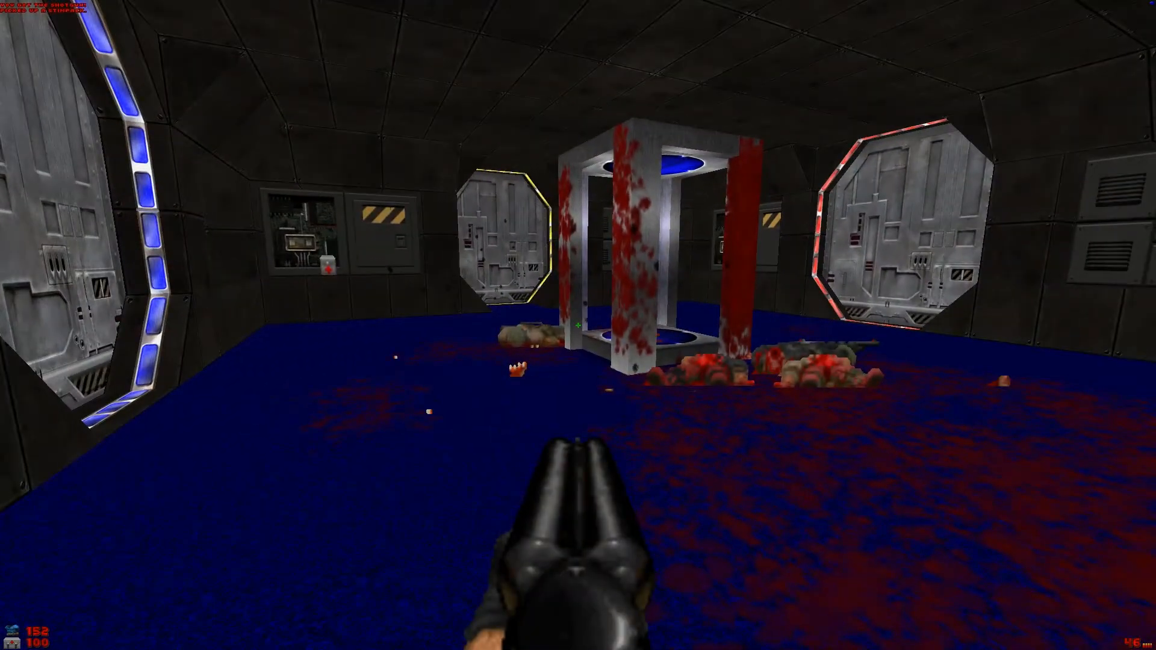
key("w")
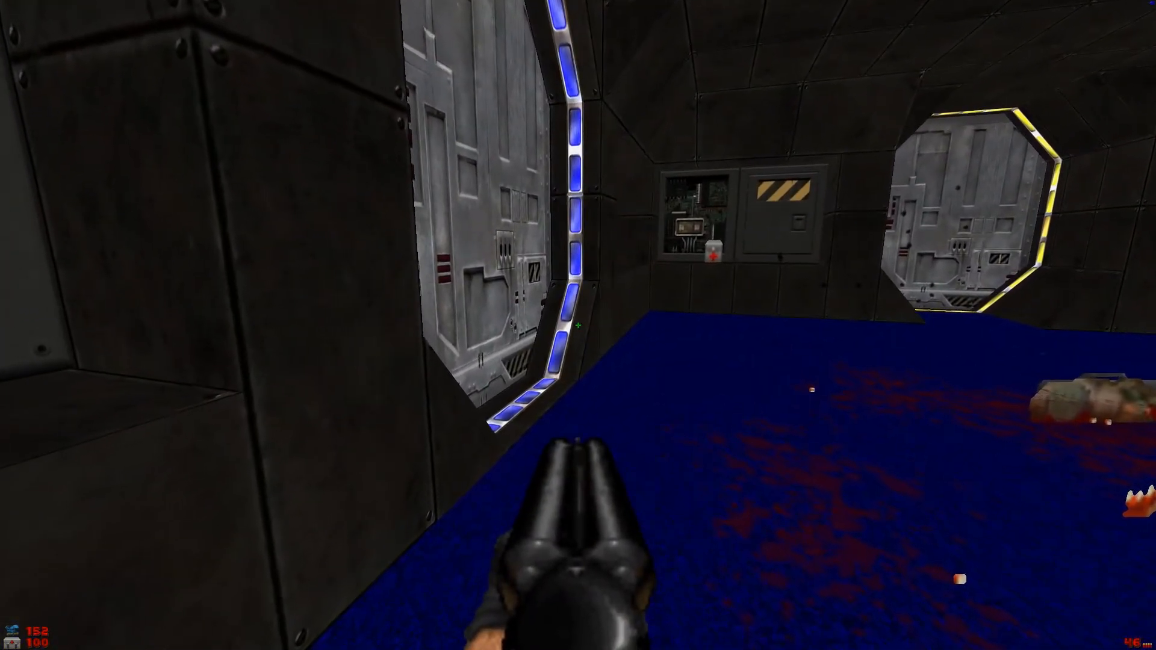
key("w")
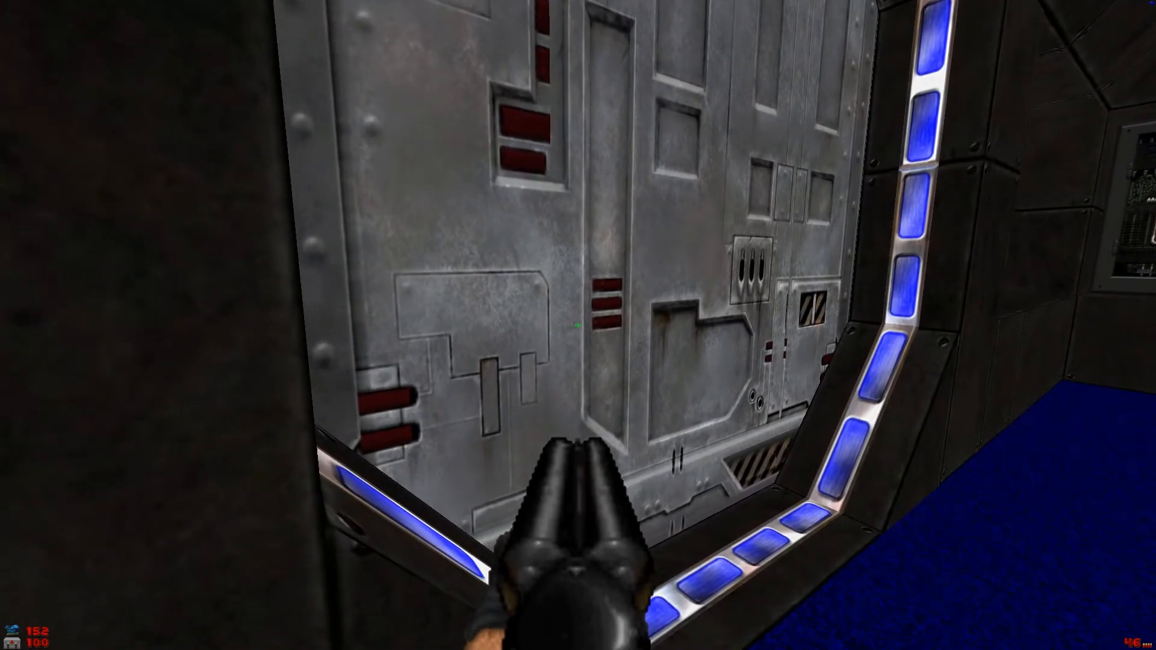
key("w")
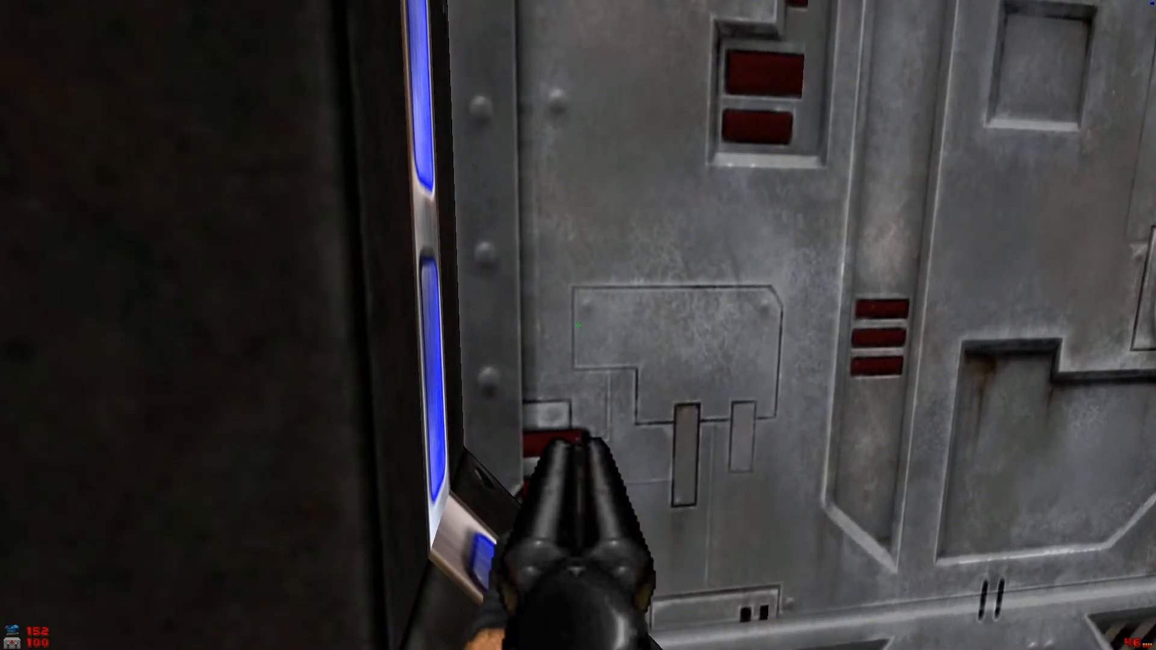
- Open the start room's blue-framed door and shoot the soldiers behind it from cover beside the frame
key("e")
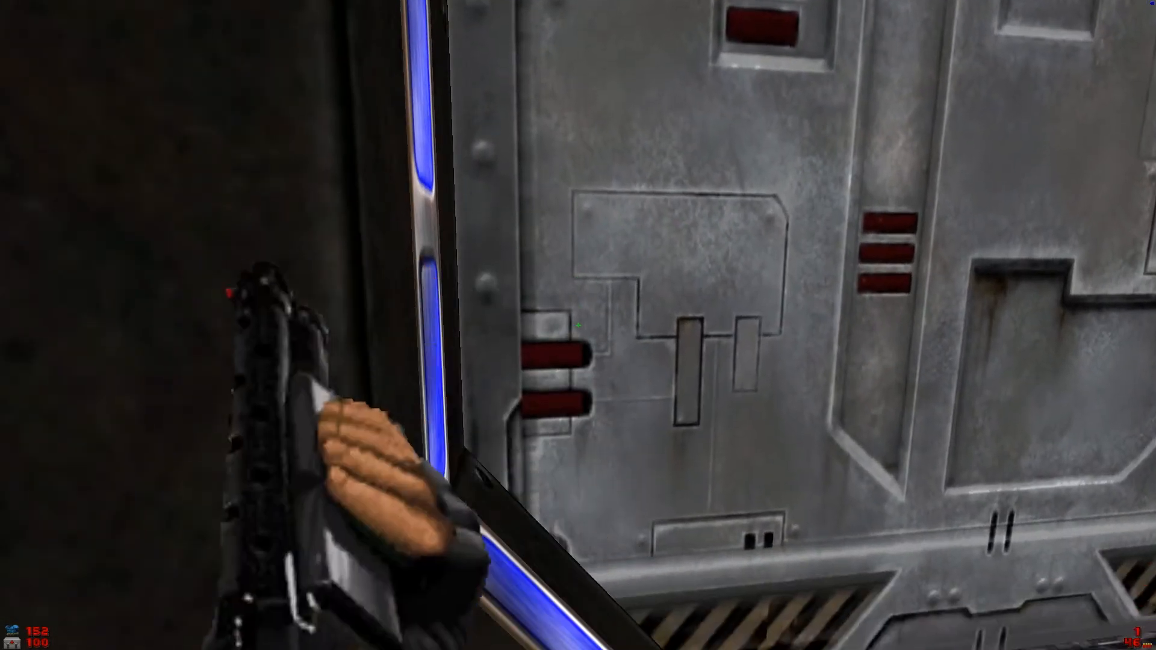
key("a")
key("a")
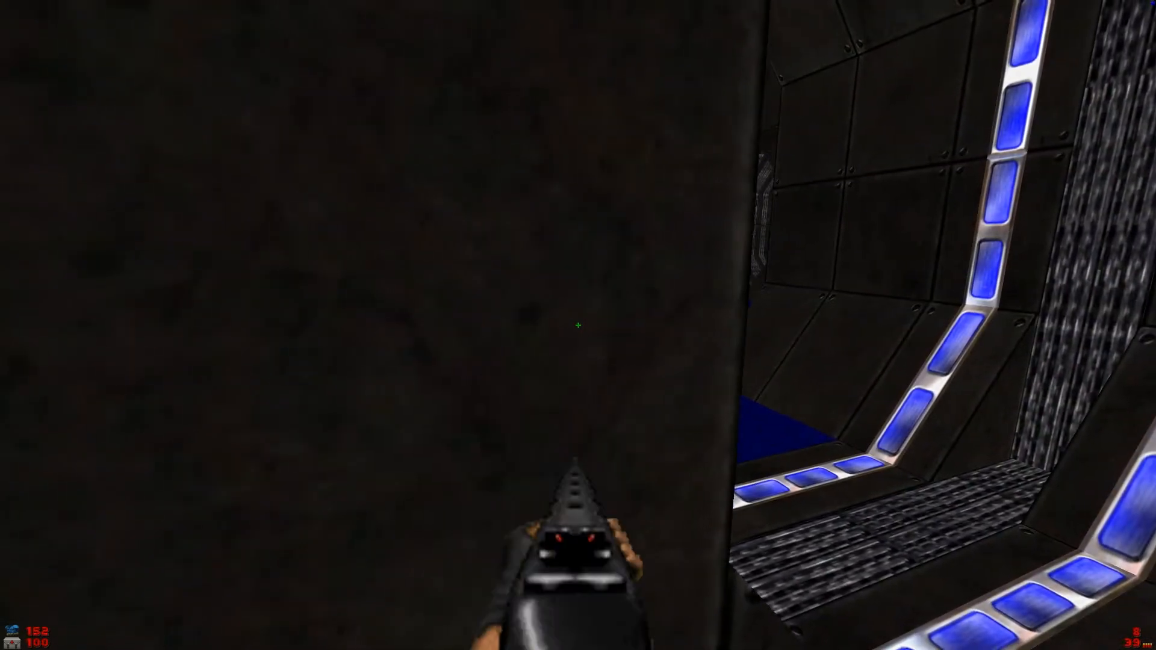
key("d")
left_click(579, 325)
key("a")
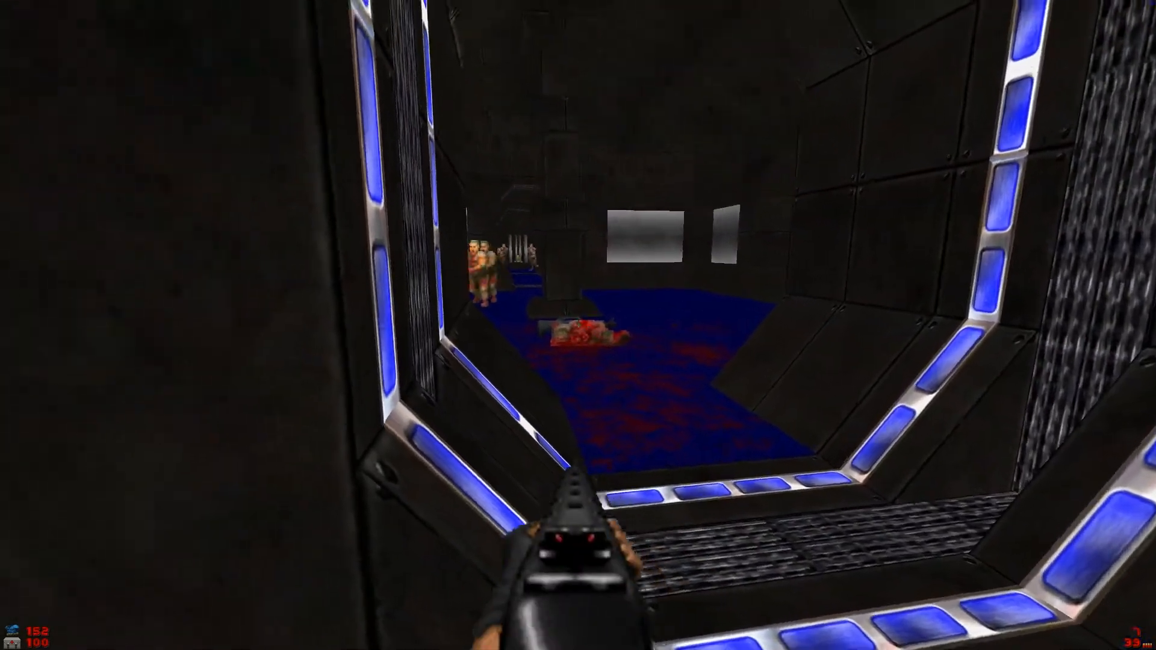
key("d")
left_click(578, 325)
left_click(578, 325)
- Advance through the blue-framed door into the pillared room and kill its remaining enemies
key("a")
key("w")
key("s")
key("e")
key("d")
key("a")
key("a")
left_click(578, 325)
key("a")
key("w")
key("d")
left_click(578, 326)
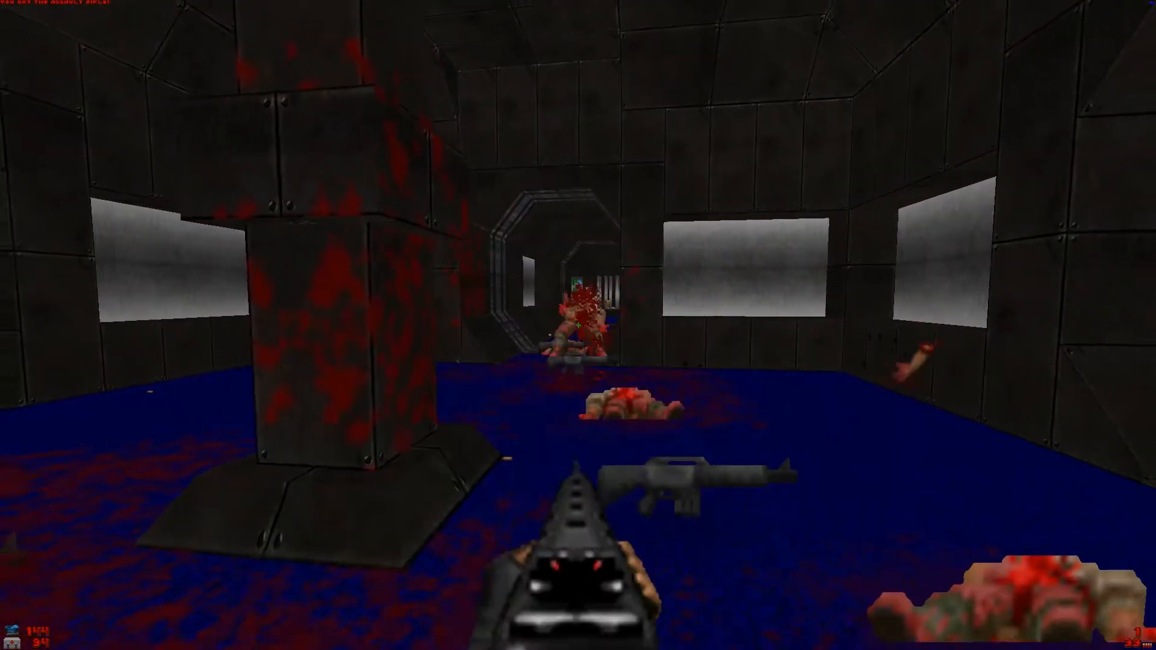
key("s")
left_click(578, 325)
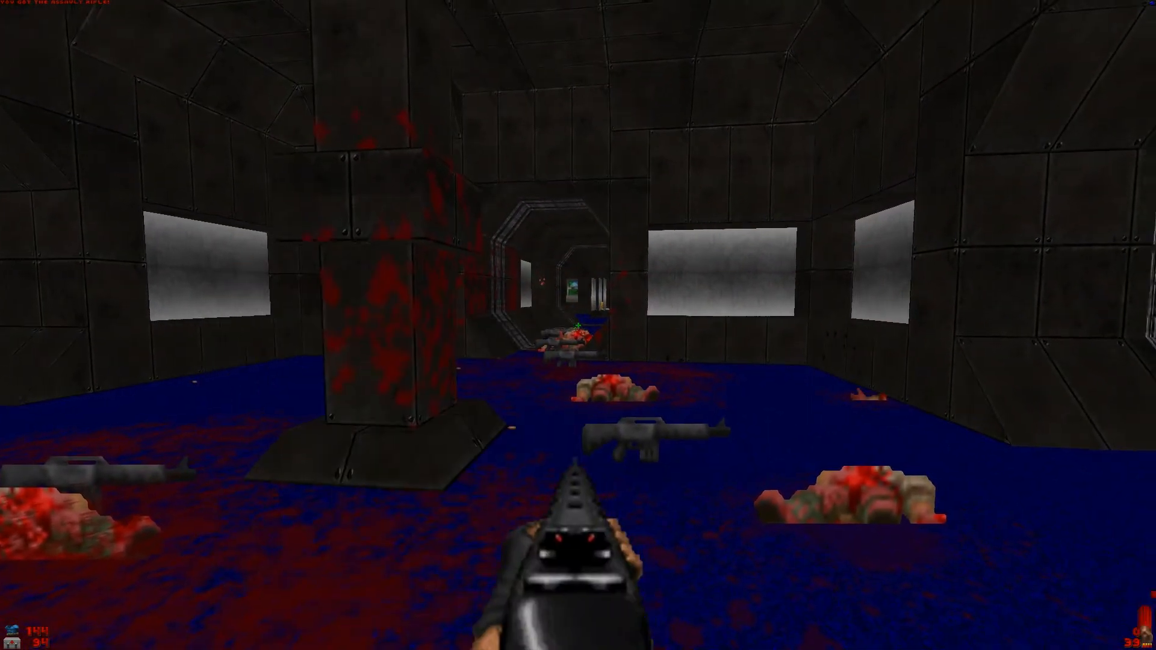
- Reload the assault rifle, switch to the super shotgun, and sweep the pillared room for dropped rifles on the way to its octagonal exit
key("r")
key("w")
key("d")
key("s")
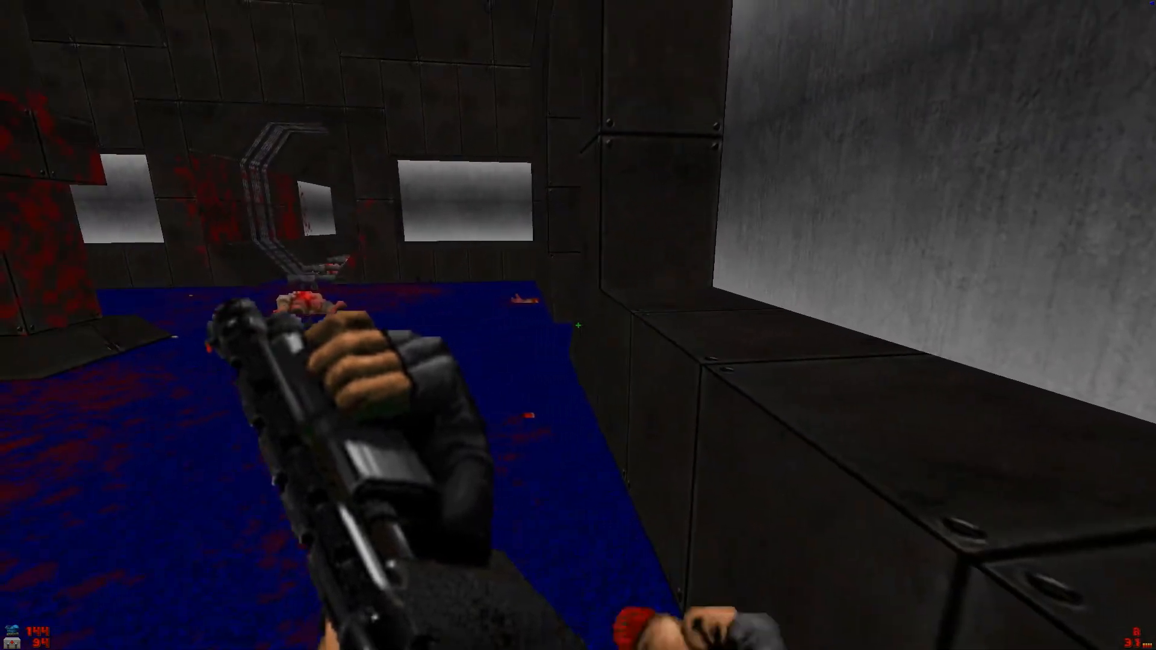
key("a")
key("3")
key("w")
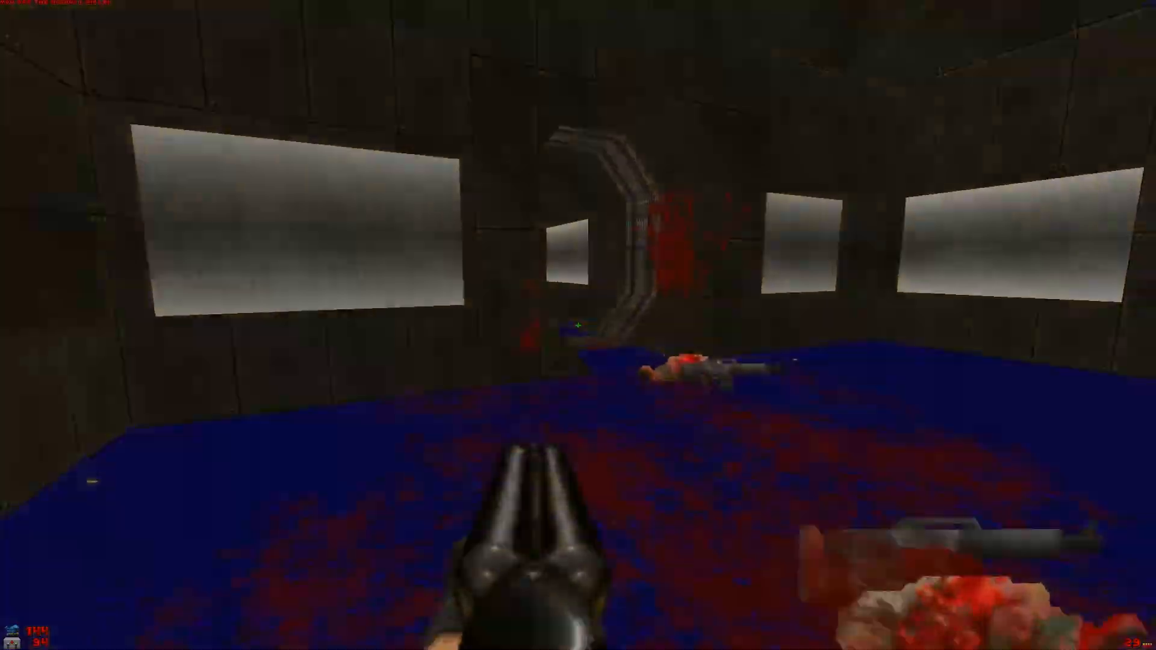
key("w")
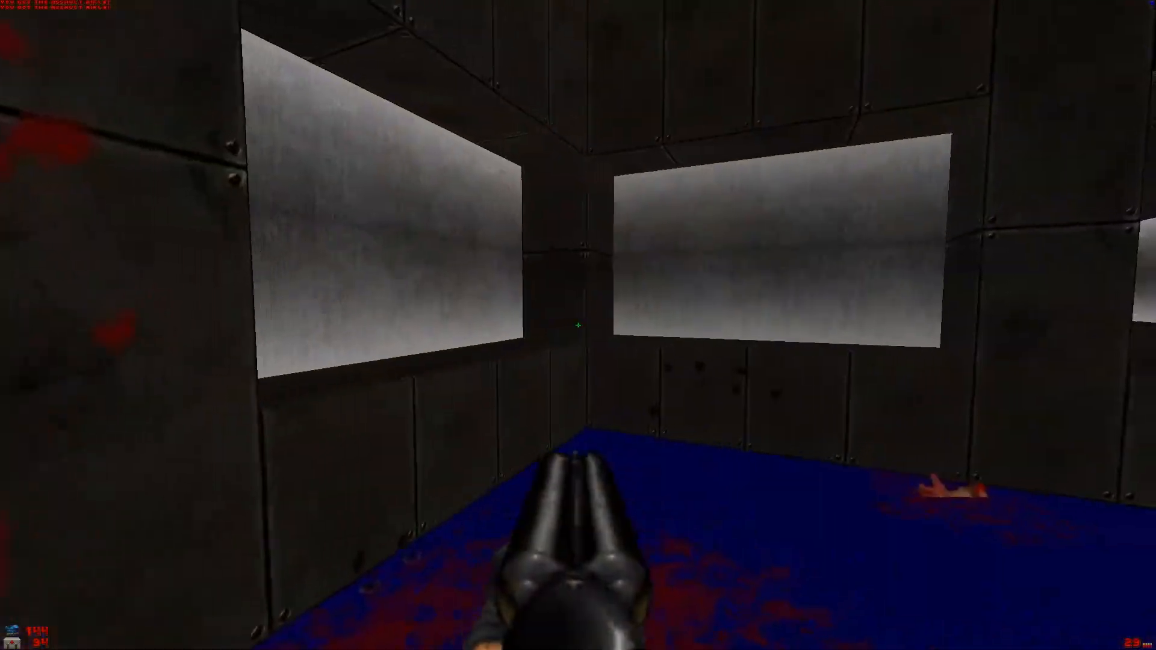
- Kill the soldiers in the octagonal corridor with the super shotgun and advance into the room of UAC crates
key("ctrl")
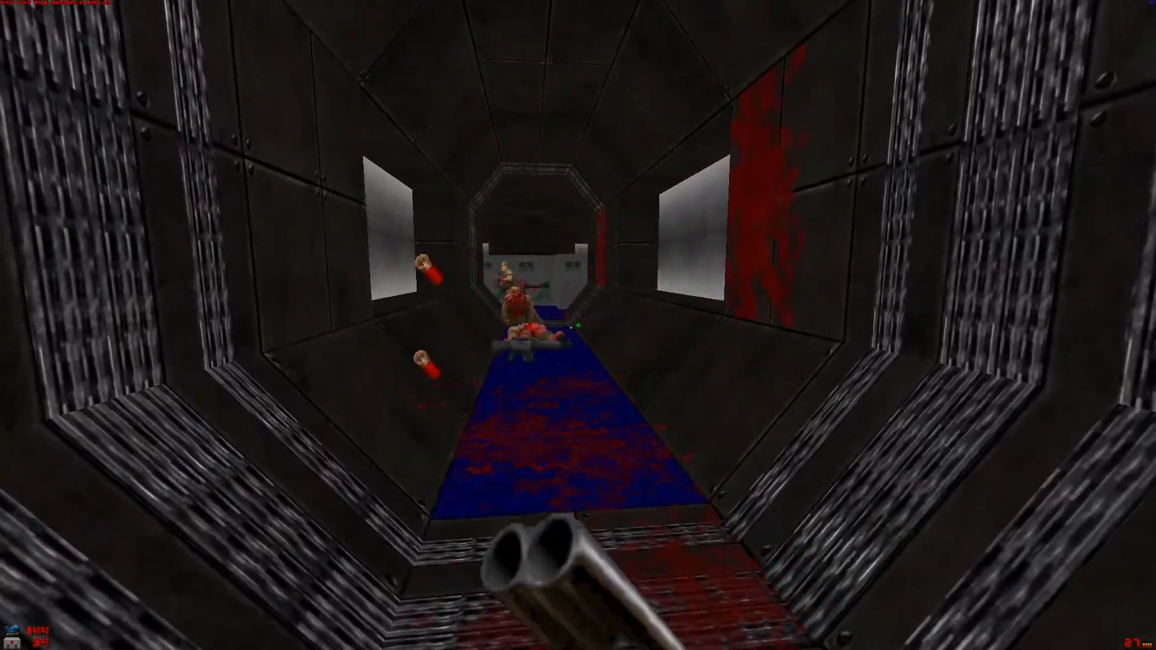
key("w")
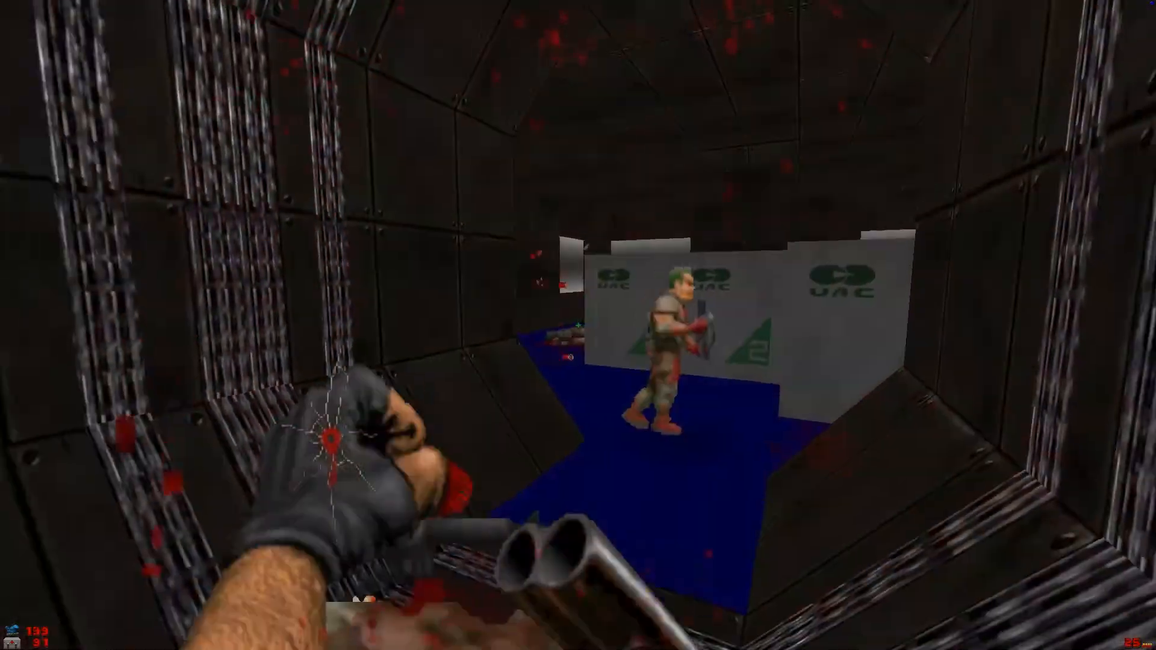
key("ctrl")
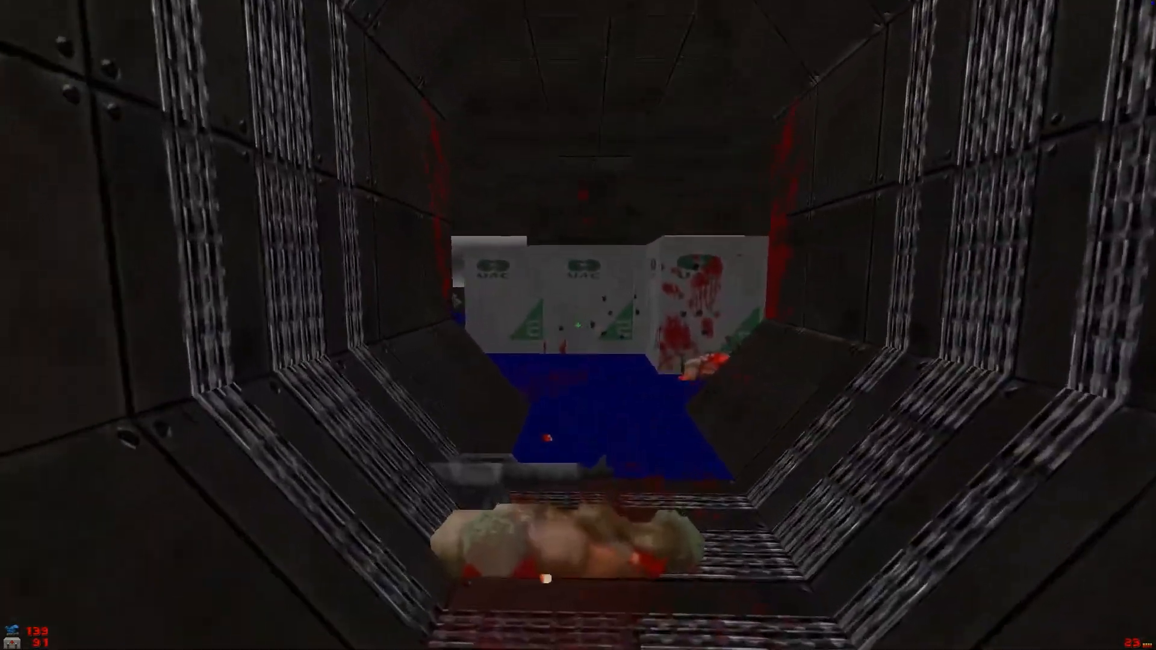
key("w")
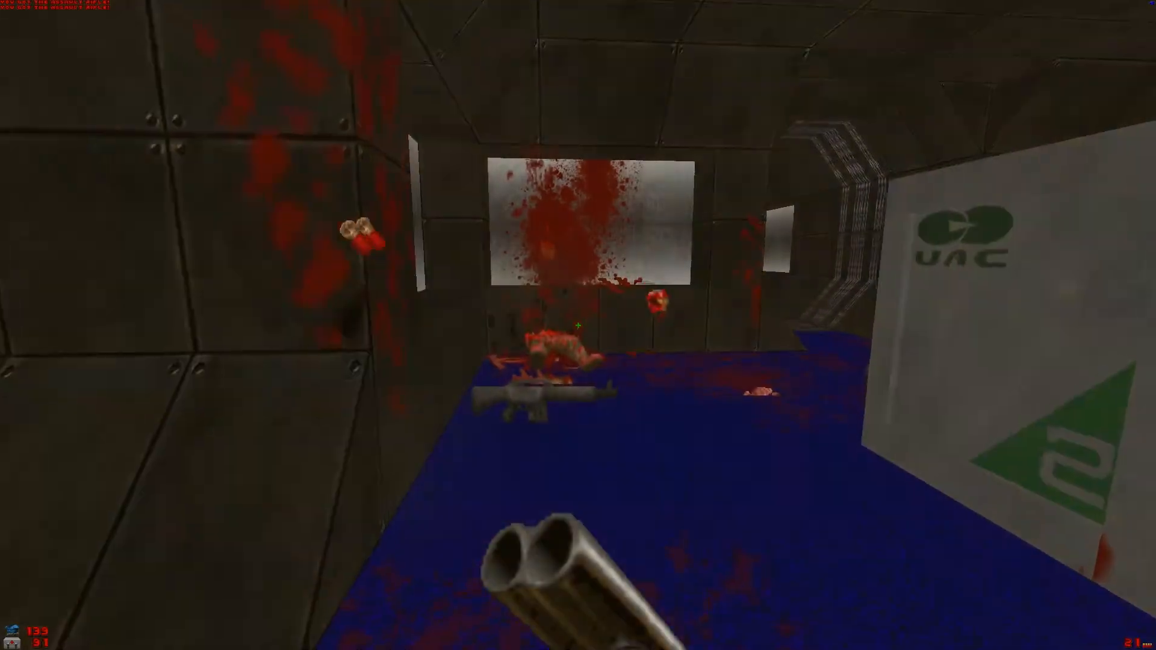
- Circle the UAC crates and shoot the enemy waiting alongside them
key("w")
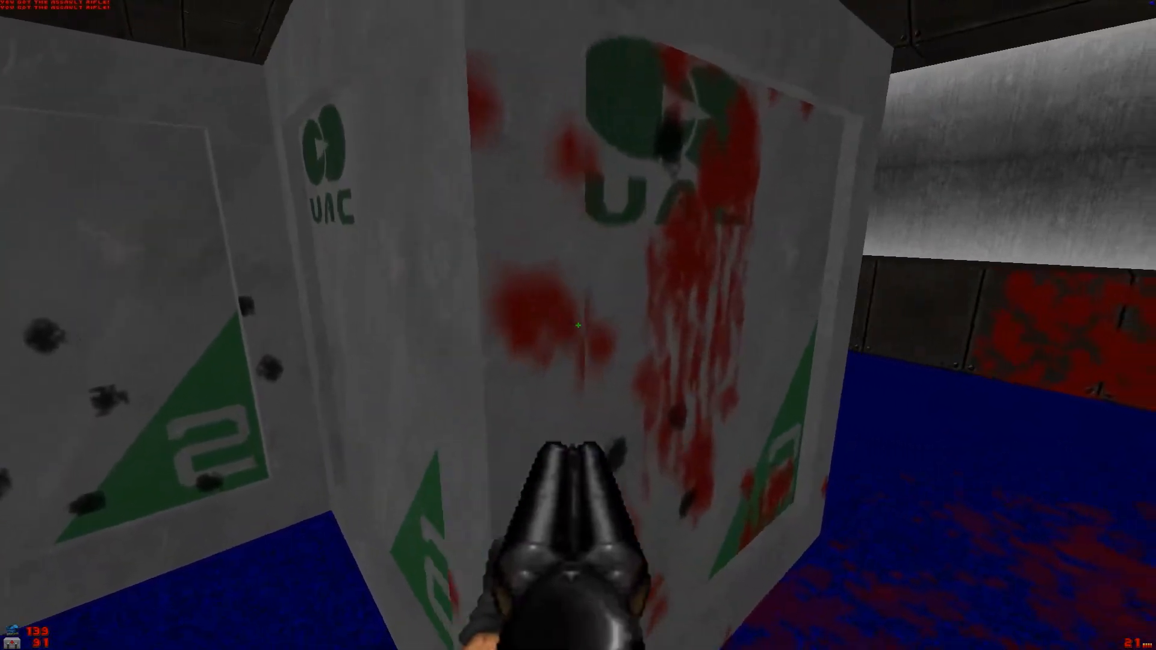
key("w")
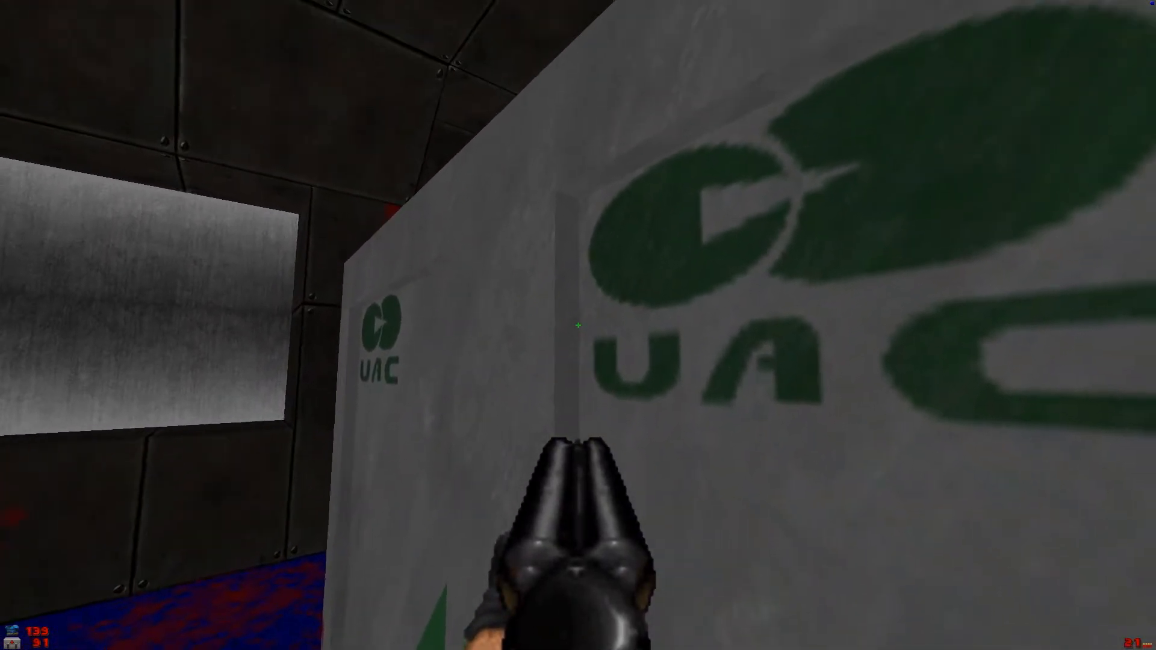
left_click(579, 326)
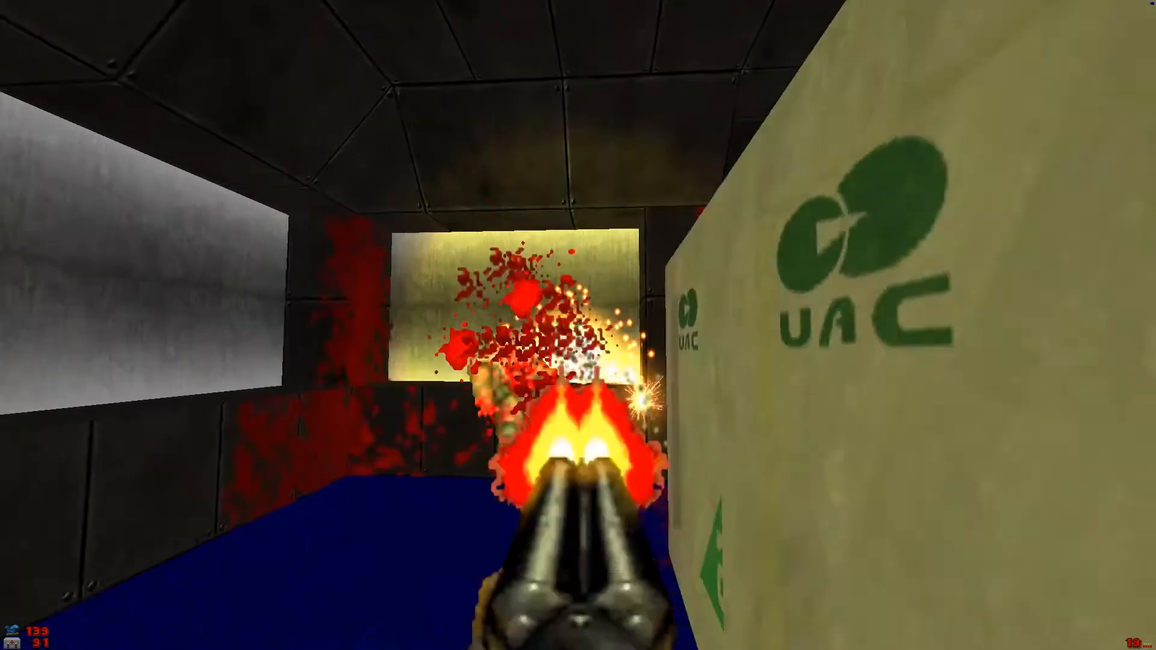
key("w")
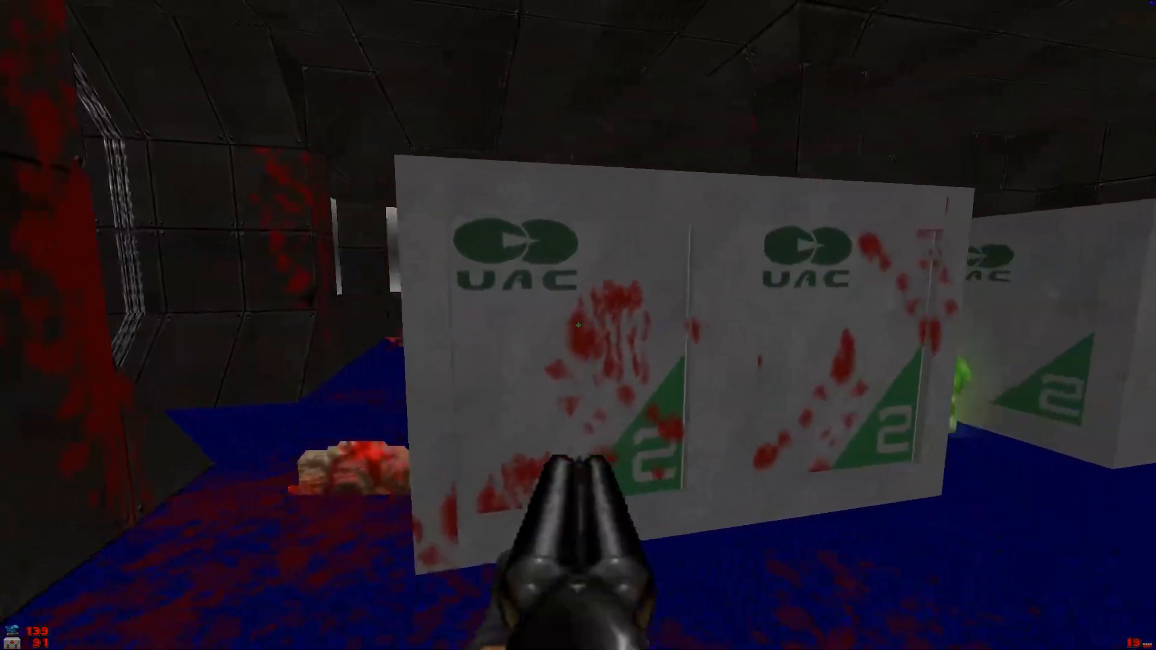
key("w")
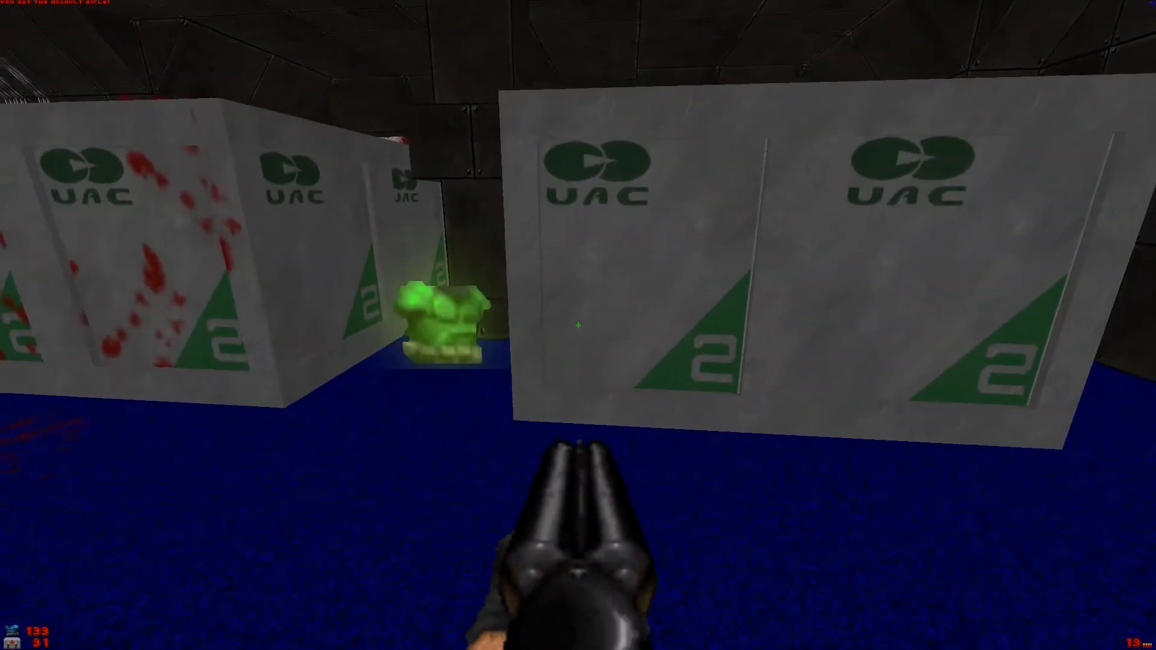
- Kill the imp behind the UAC crates and pick up the medkit lying beside them
key("s")
key("d")
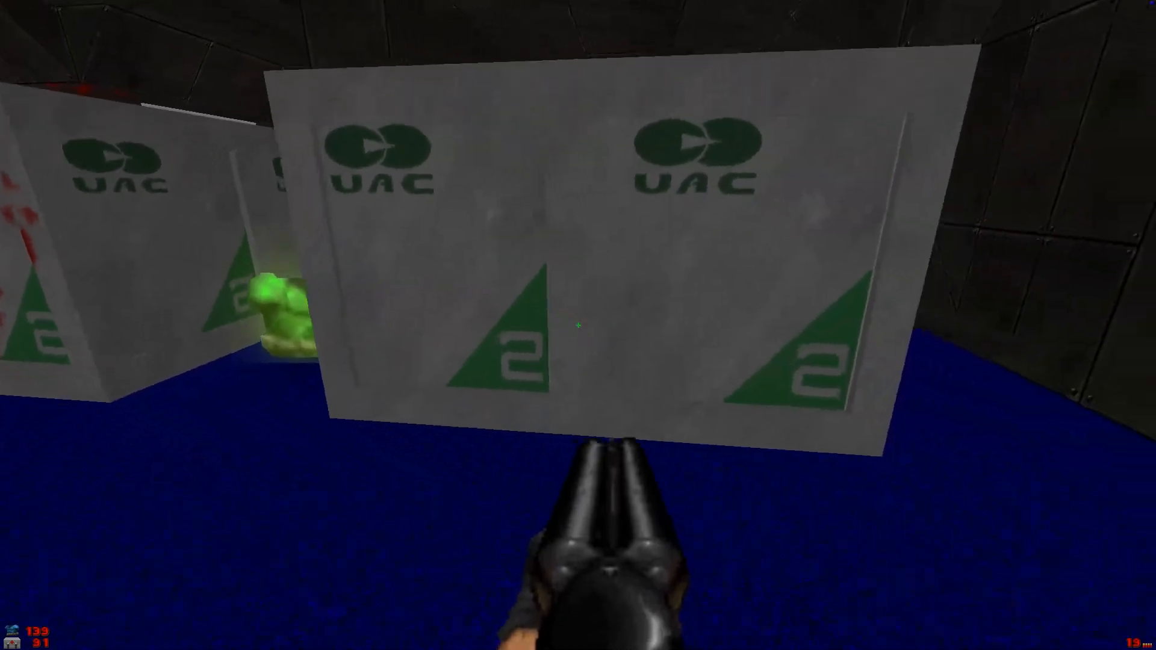
left_click(579, 325)
key("w")
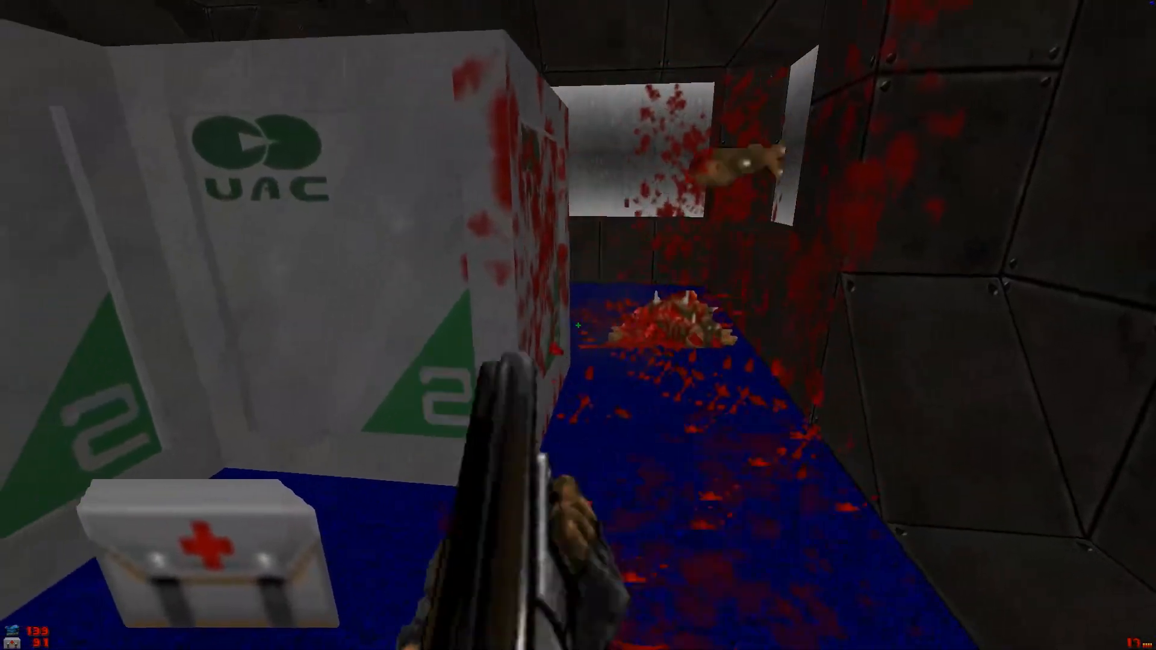
key("s")
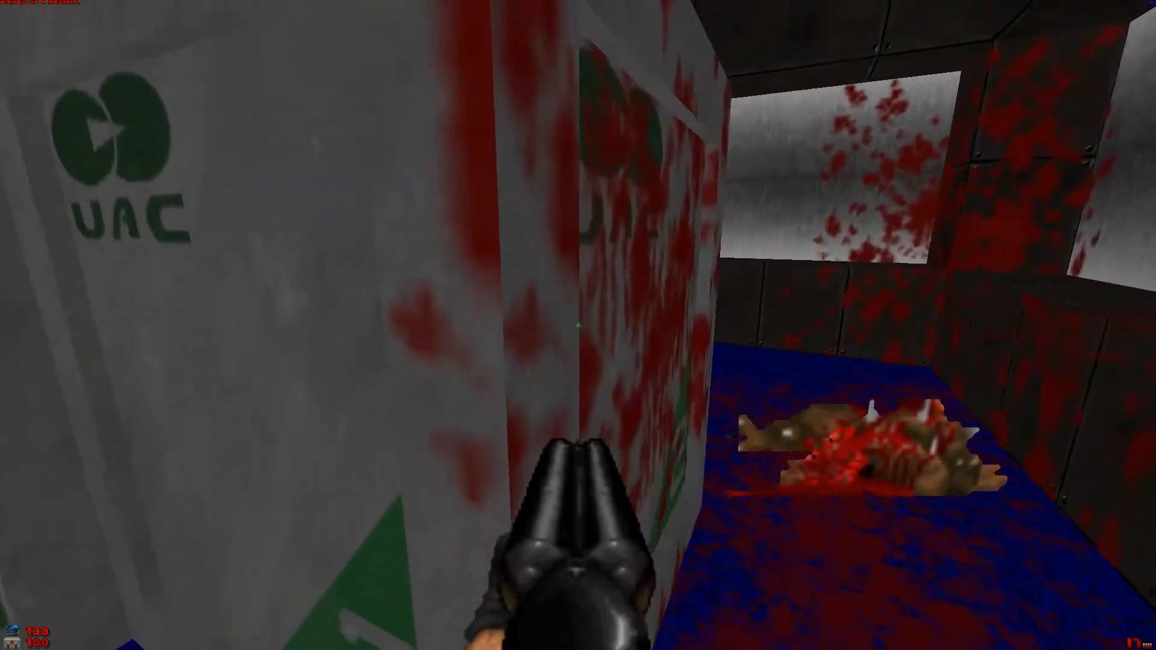
key("w")
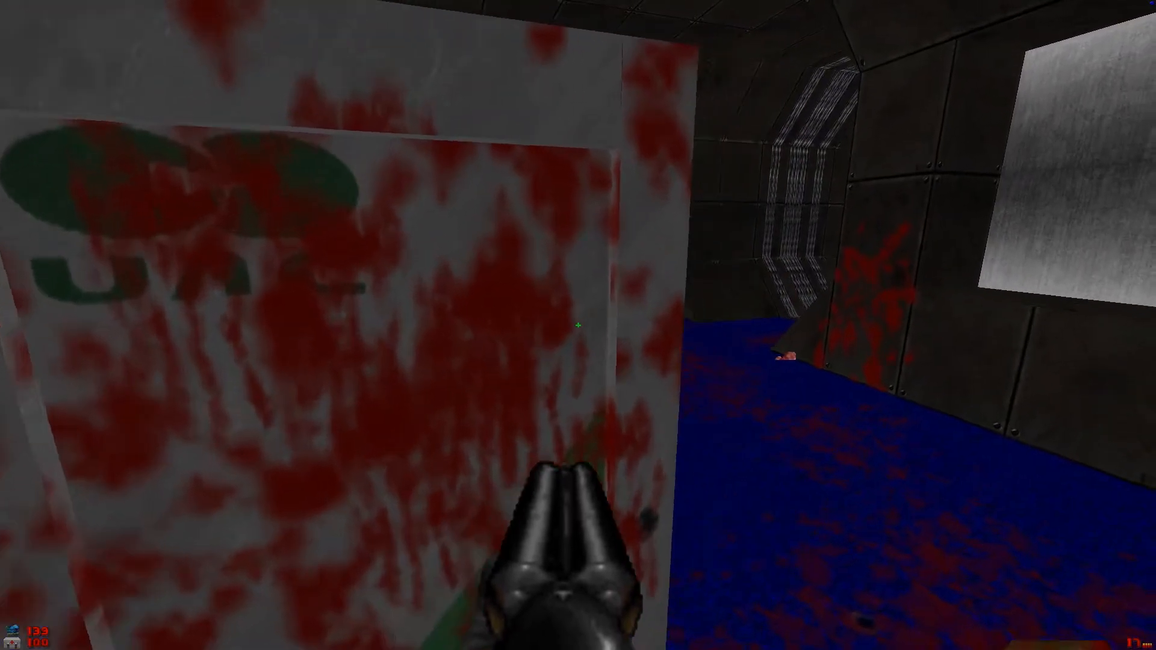
- Shoot the remaining soldiers along the row of UAC crates and collect their dropped rifles
key("d")
left_click(578, 325)
key("s")
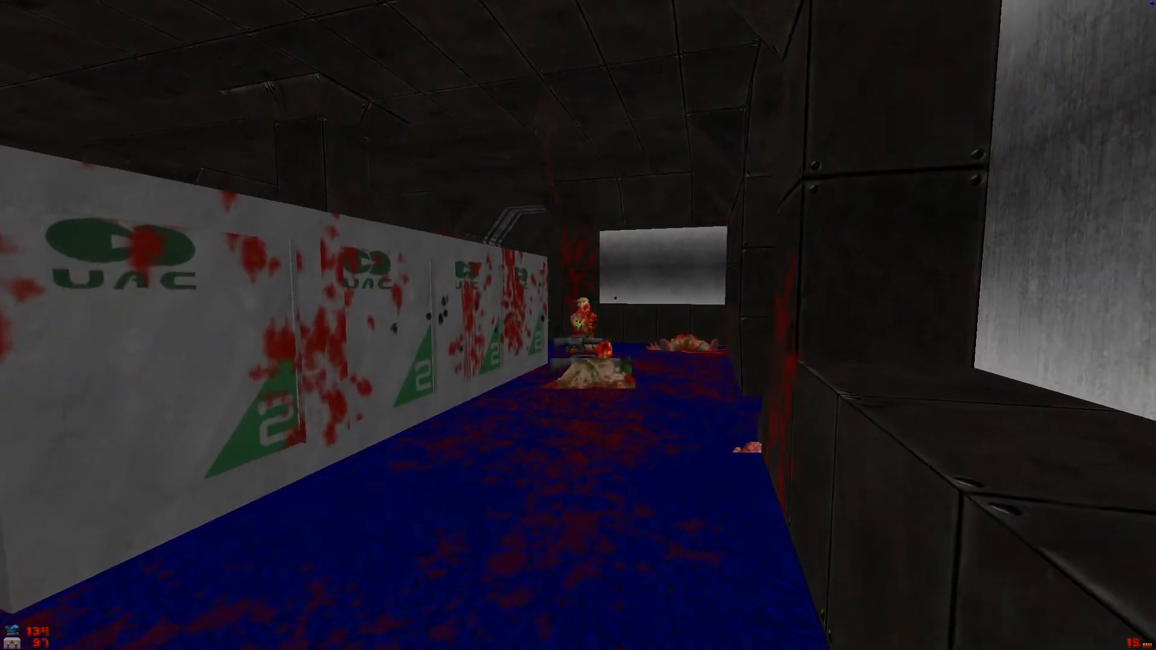
key("w")
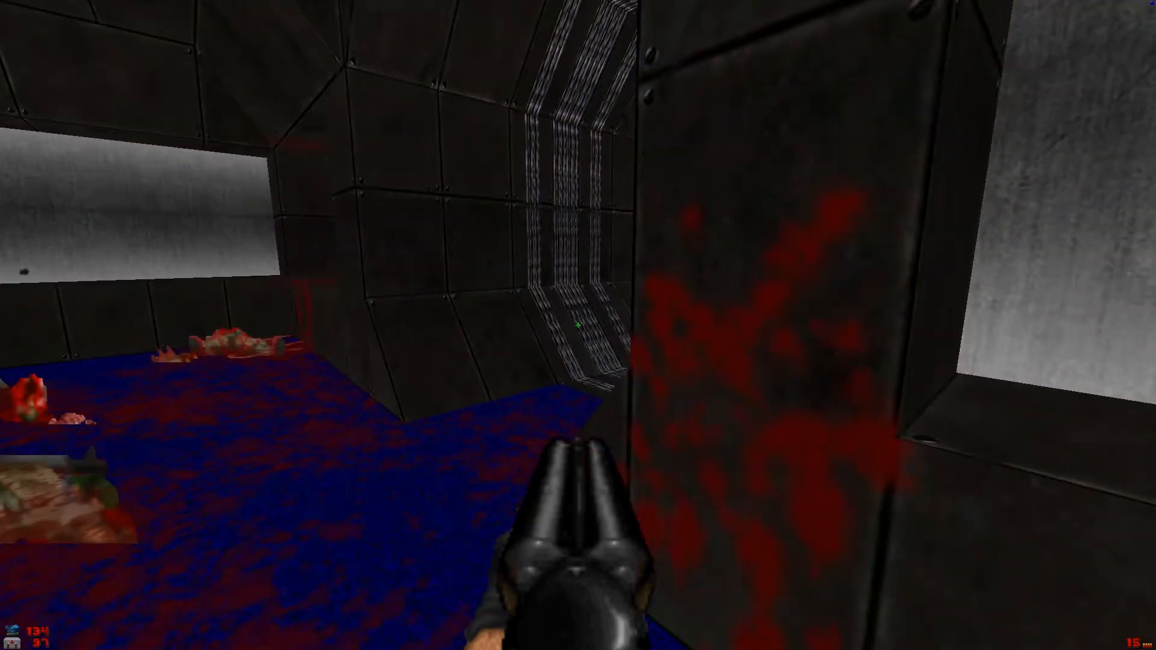
key("a")
key("w")
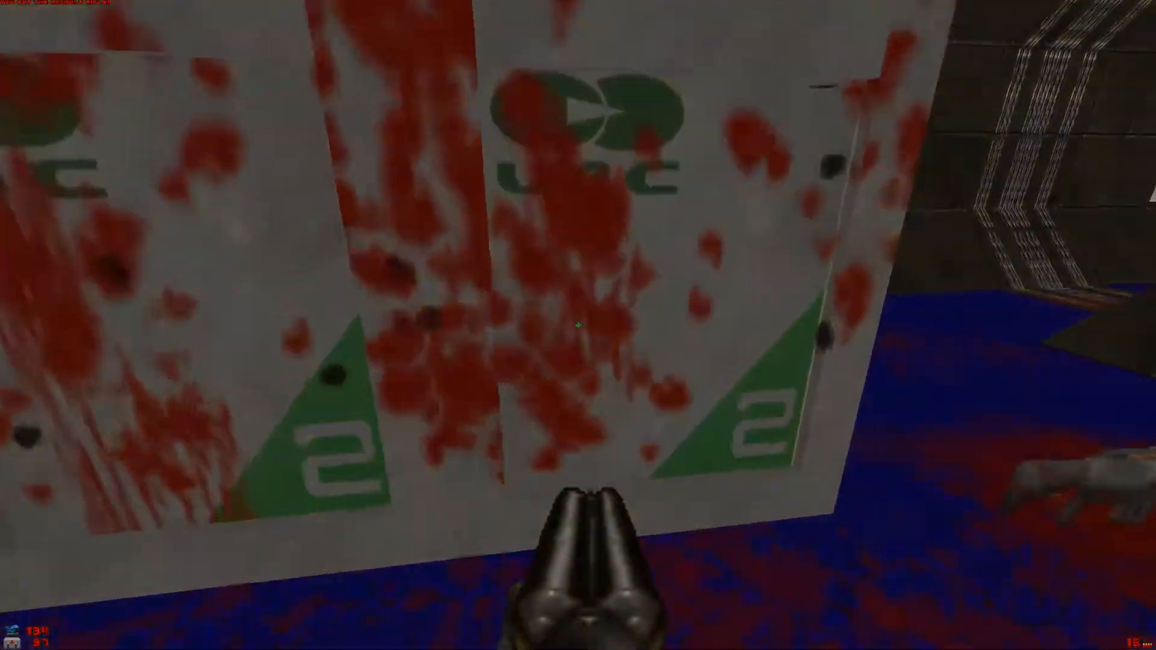
key("w")
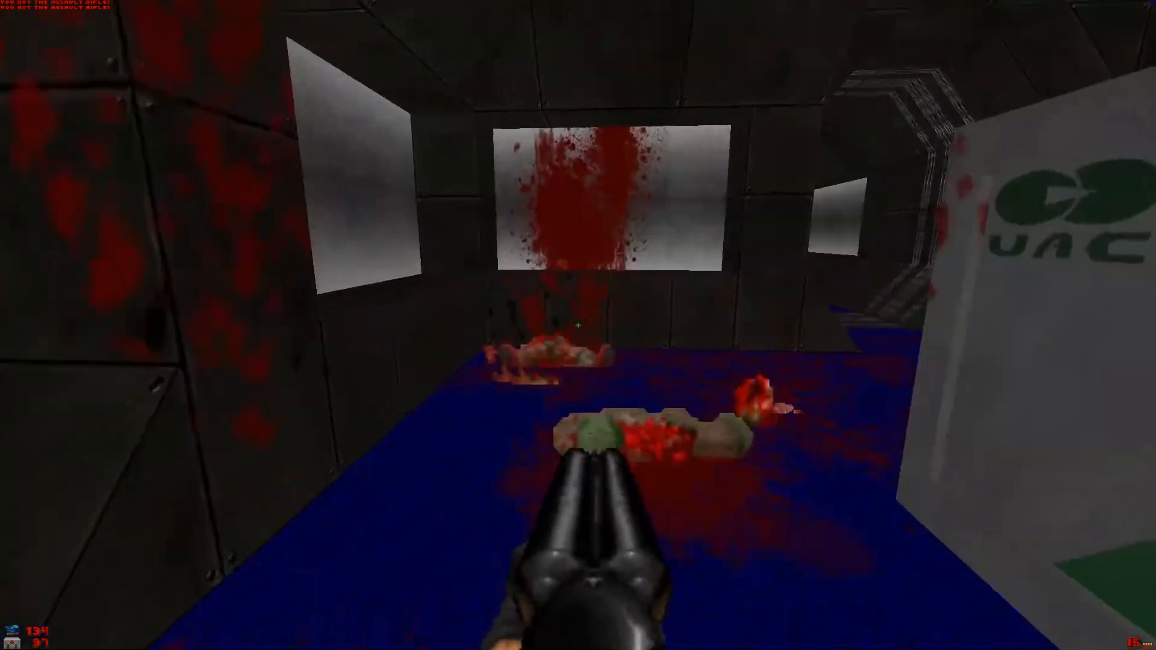
- Follow the octagonal corridor out of the crate room and cross the yellow keycard room into the passage beyond
key("w")
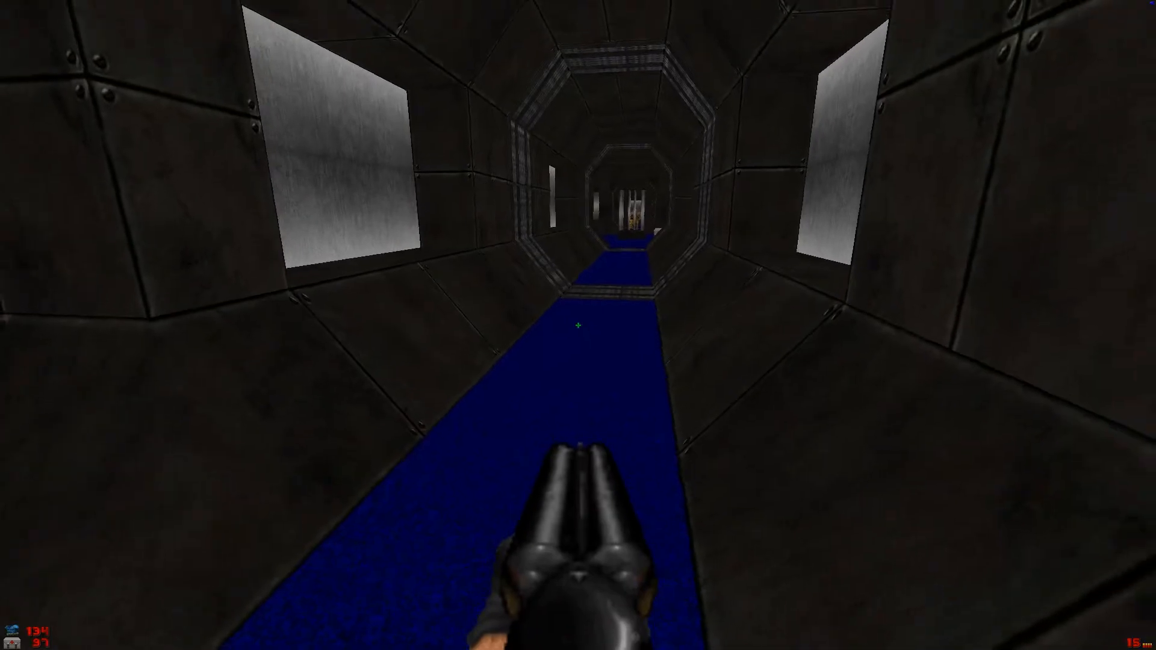
key("w")
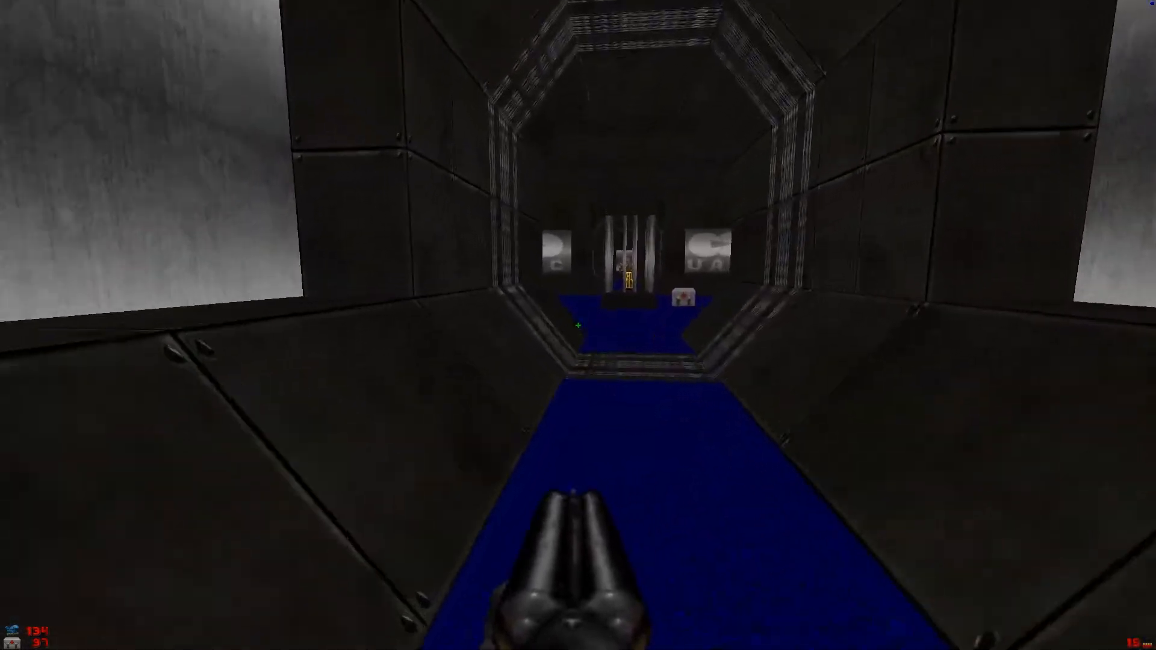
key("w")
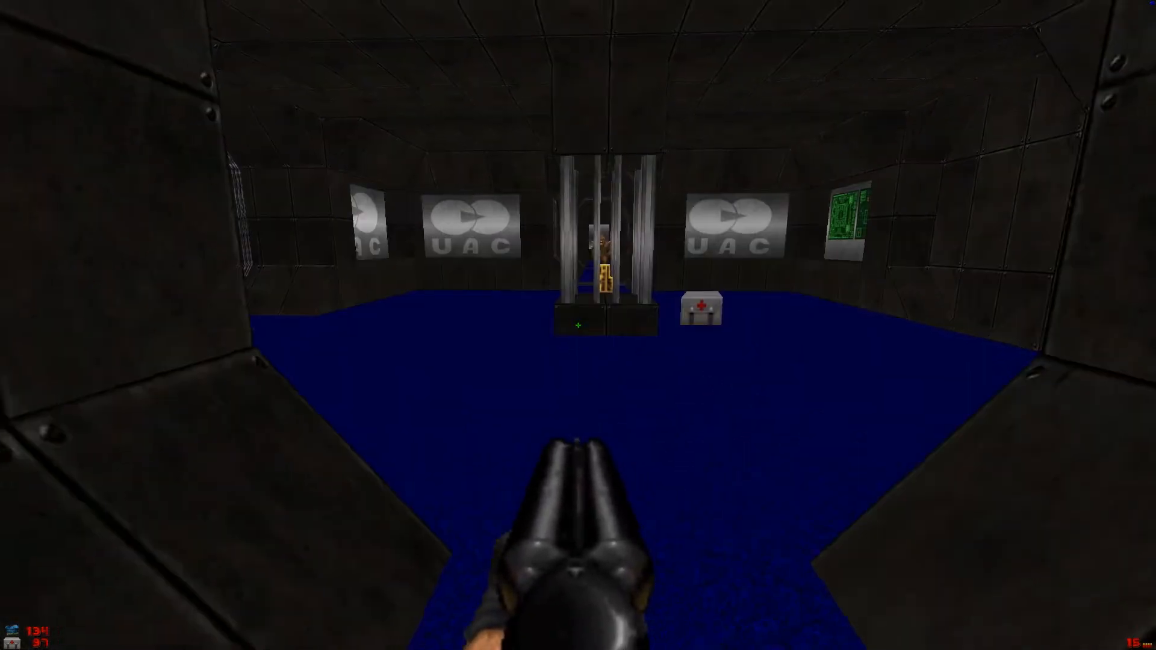
key("w")
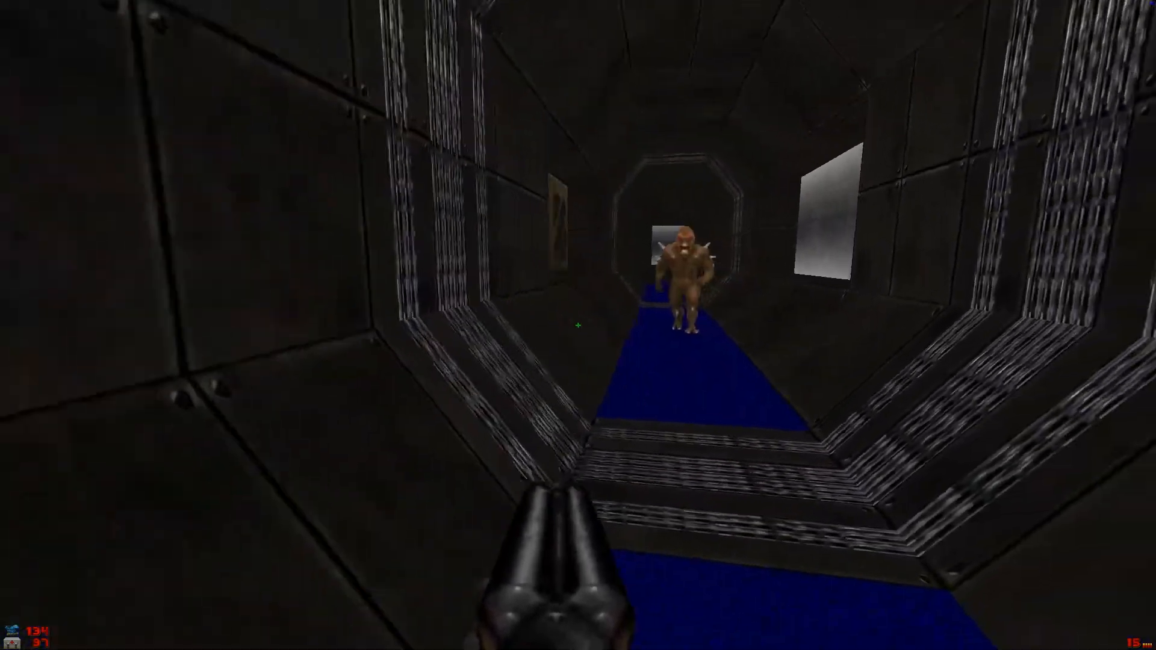
- Kill the imps and soldiers in the passage beyond the keycard room with the super shotgun and assault rifle
left_click(578, 325)
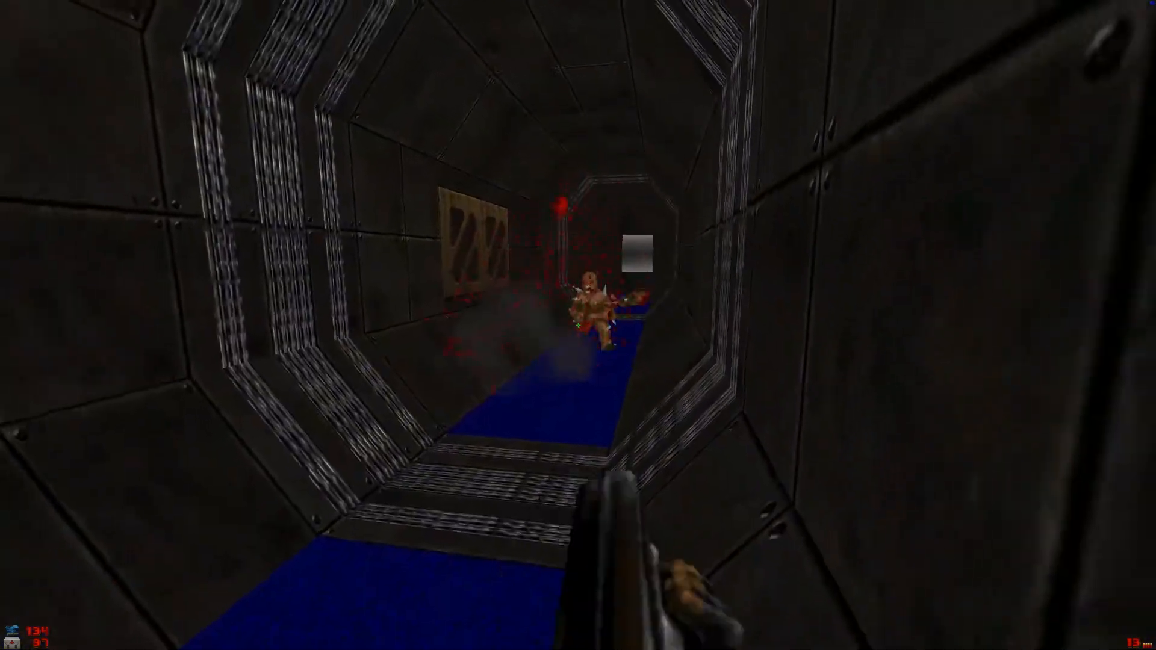
key("w")
left_click(578, 325)
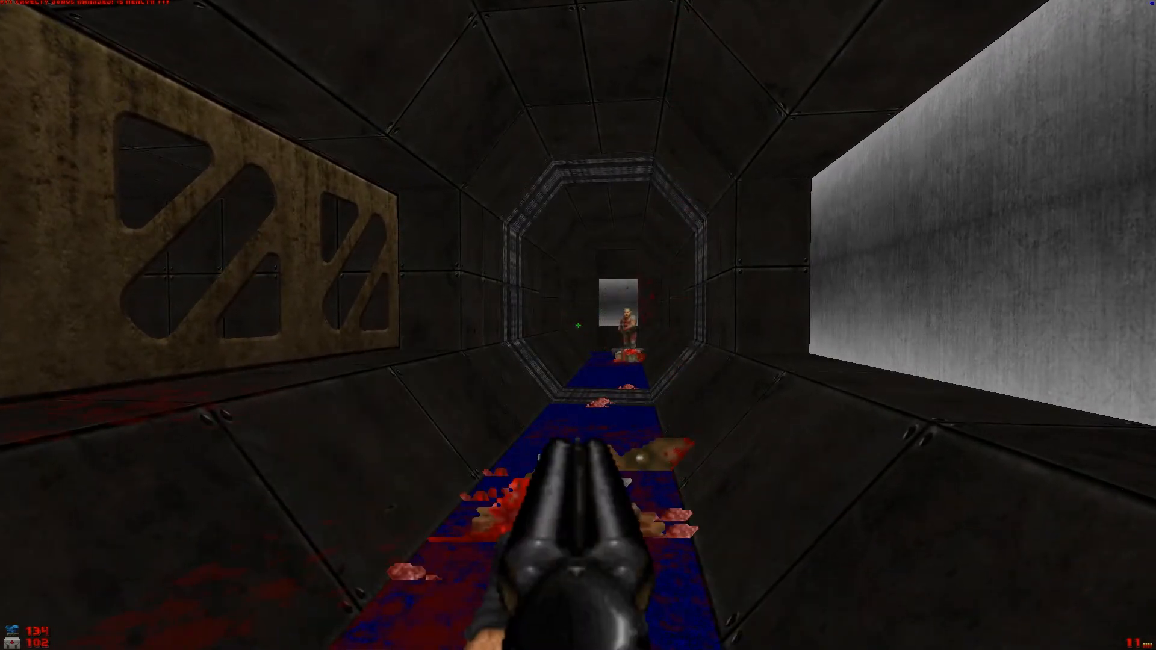
left_click(579, 325)
key("w")
left_click(578, 325)
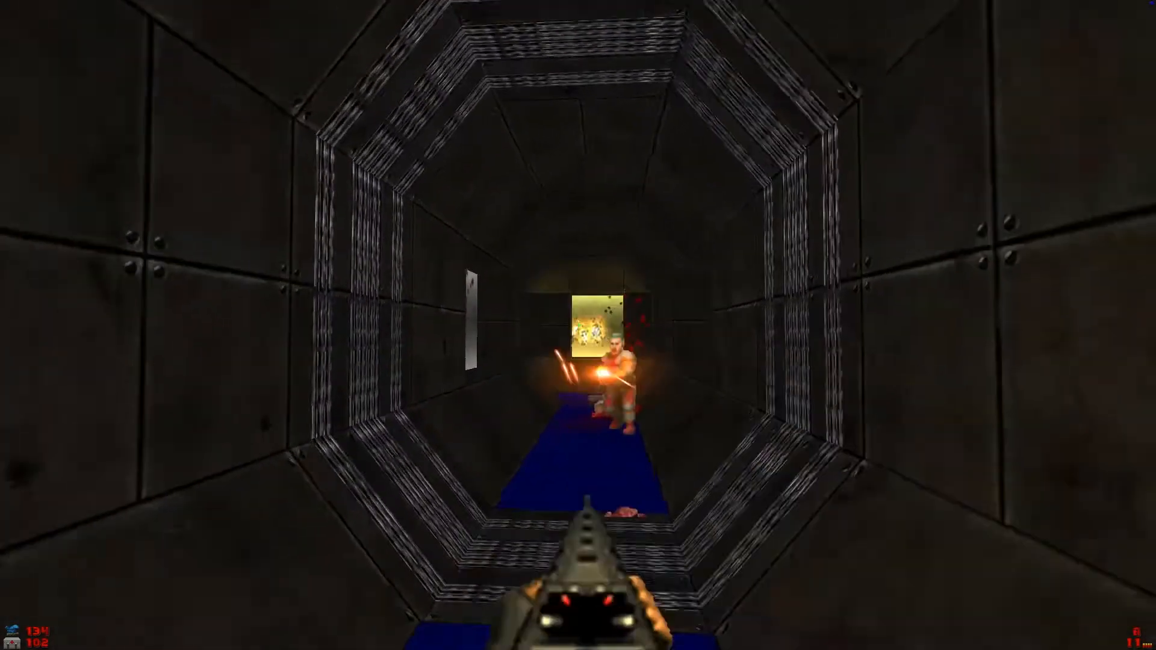
left_click(578, 326)
key("w")
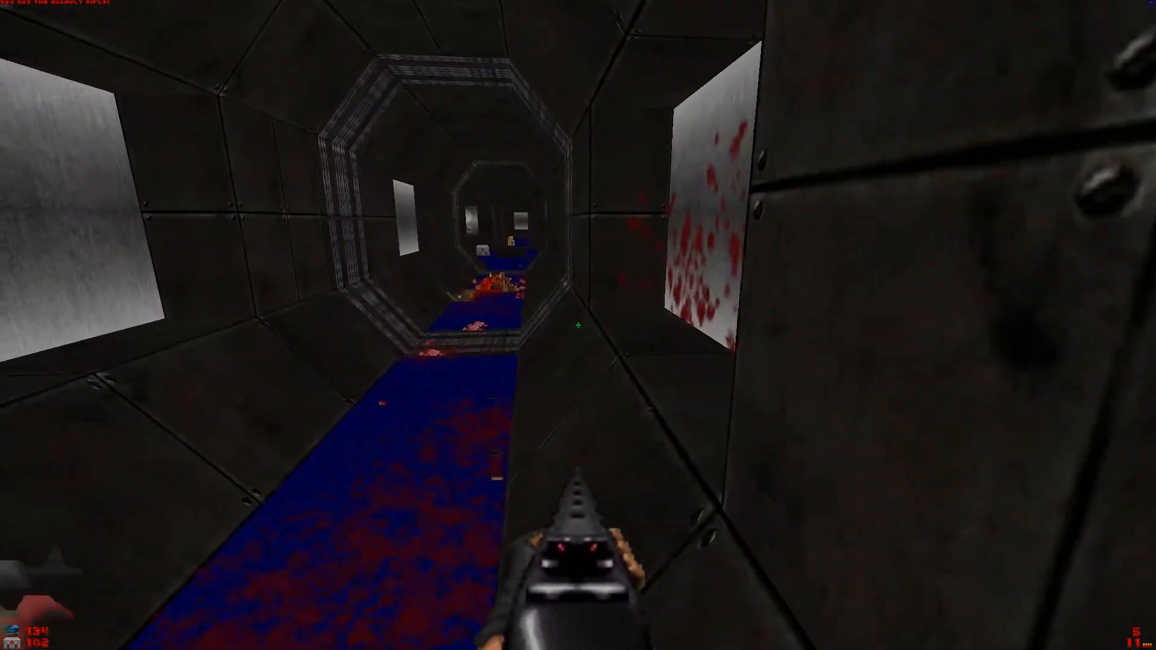
- Return to the keycard room and pick up the yellow keycard from its pedestal
key("w")
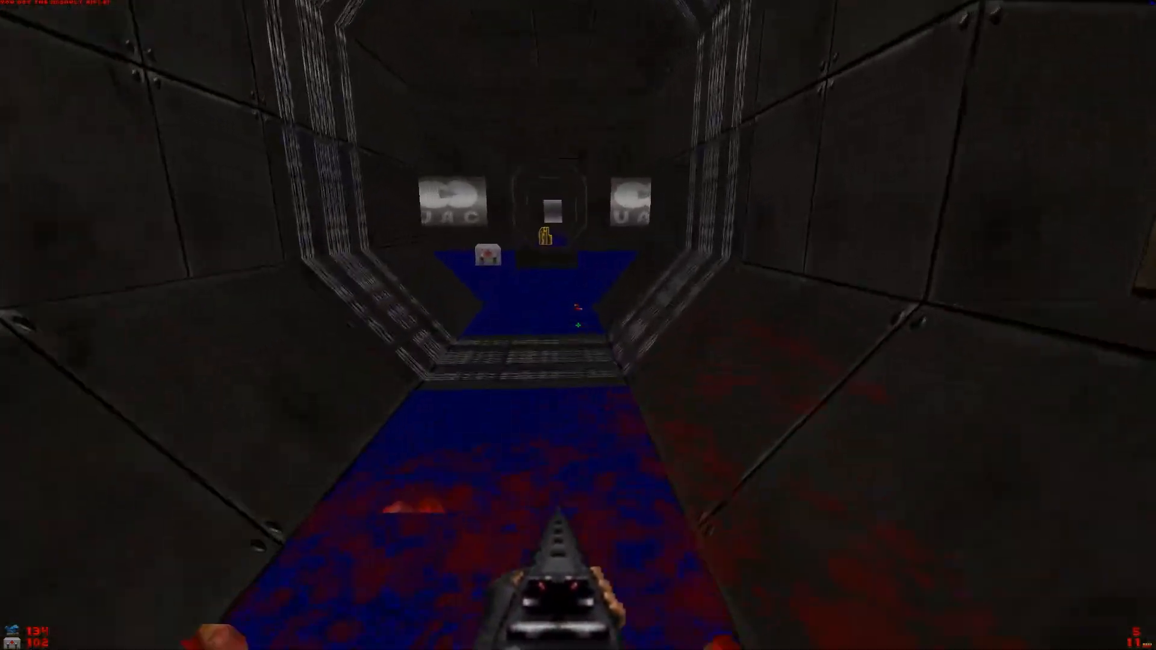
key("w")
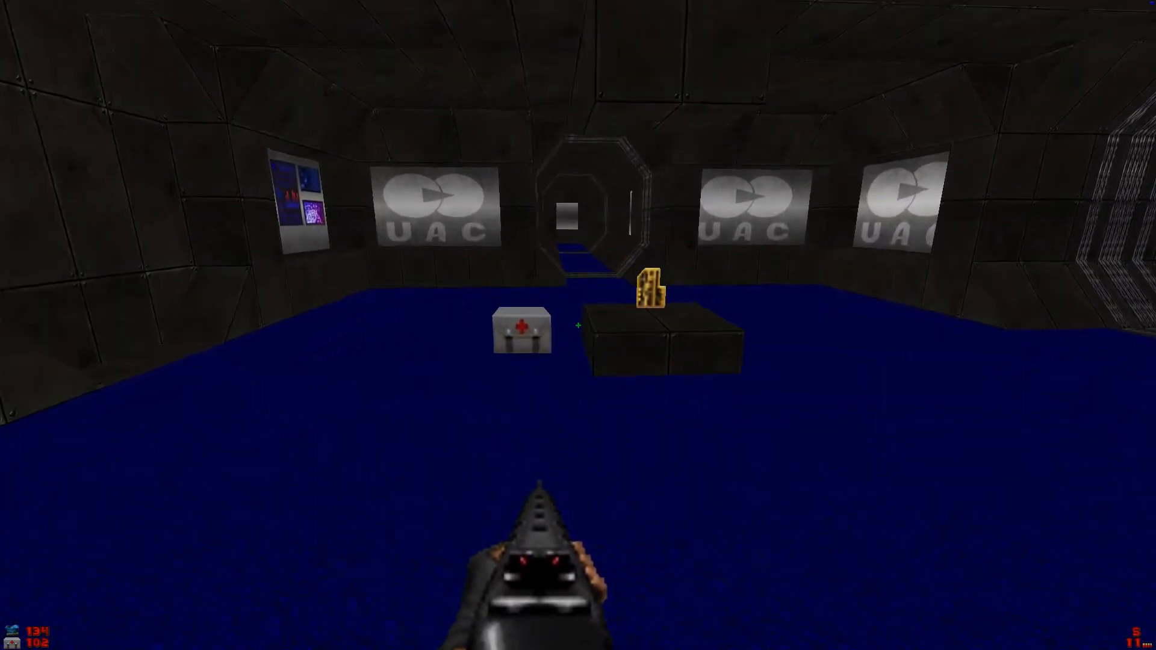
key("w")
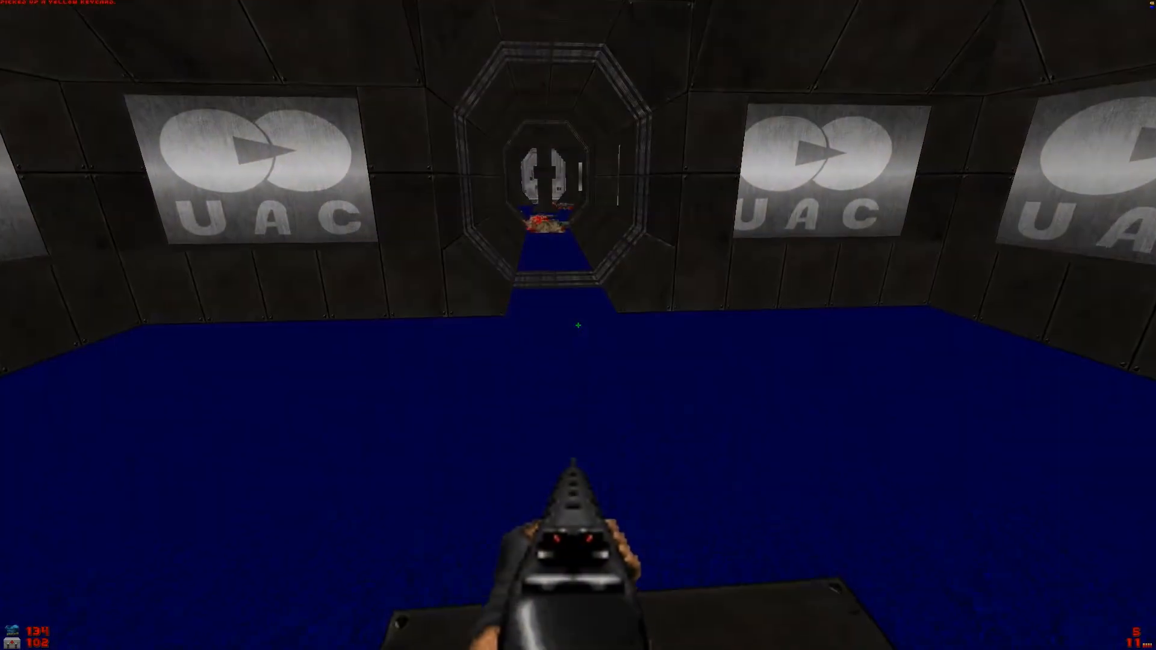
- Return through the blue-framed door, cross the teleporter room and open the yellow-framed door
key("w")
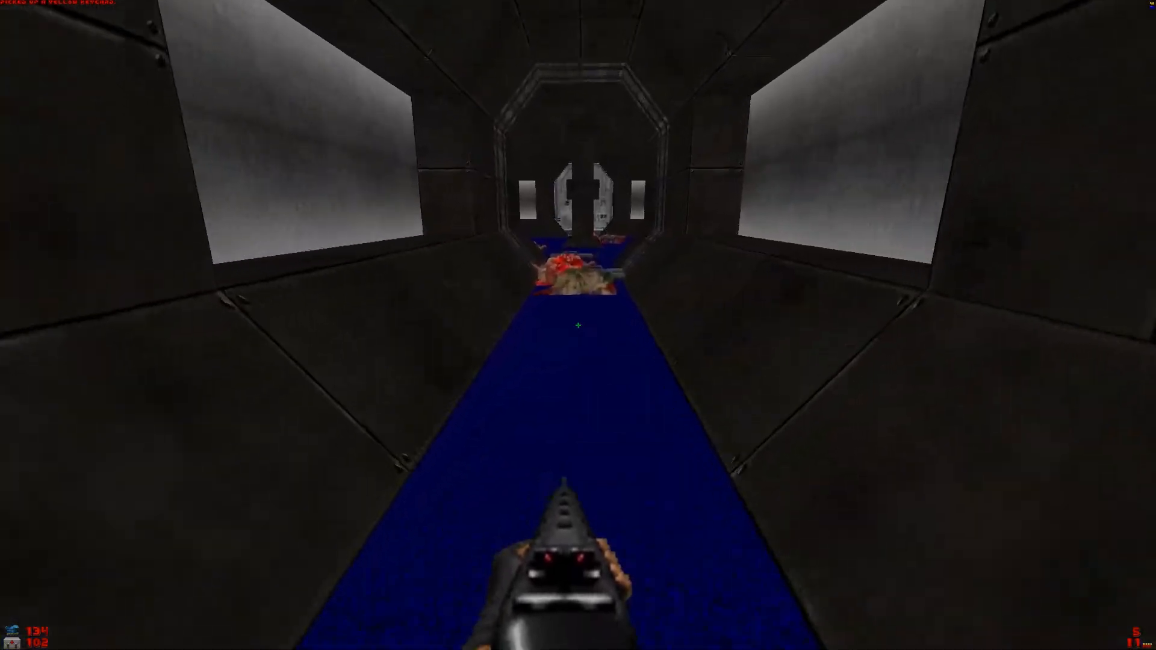
key("w")
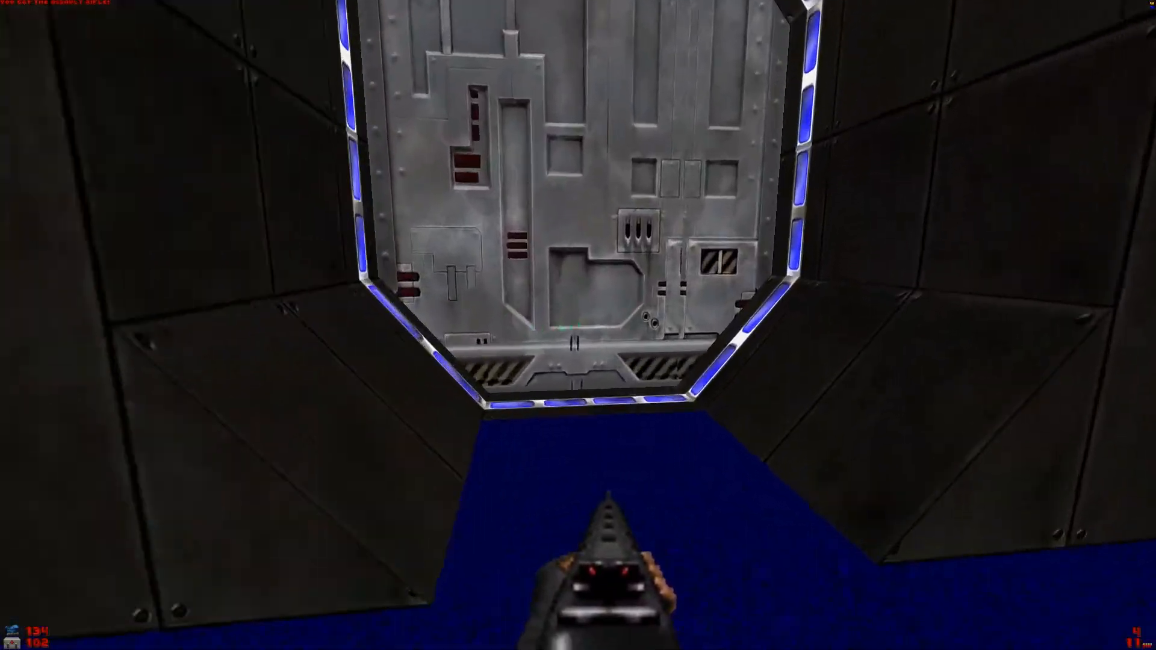
key("w")
key("e")
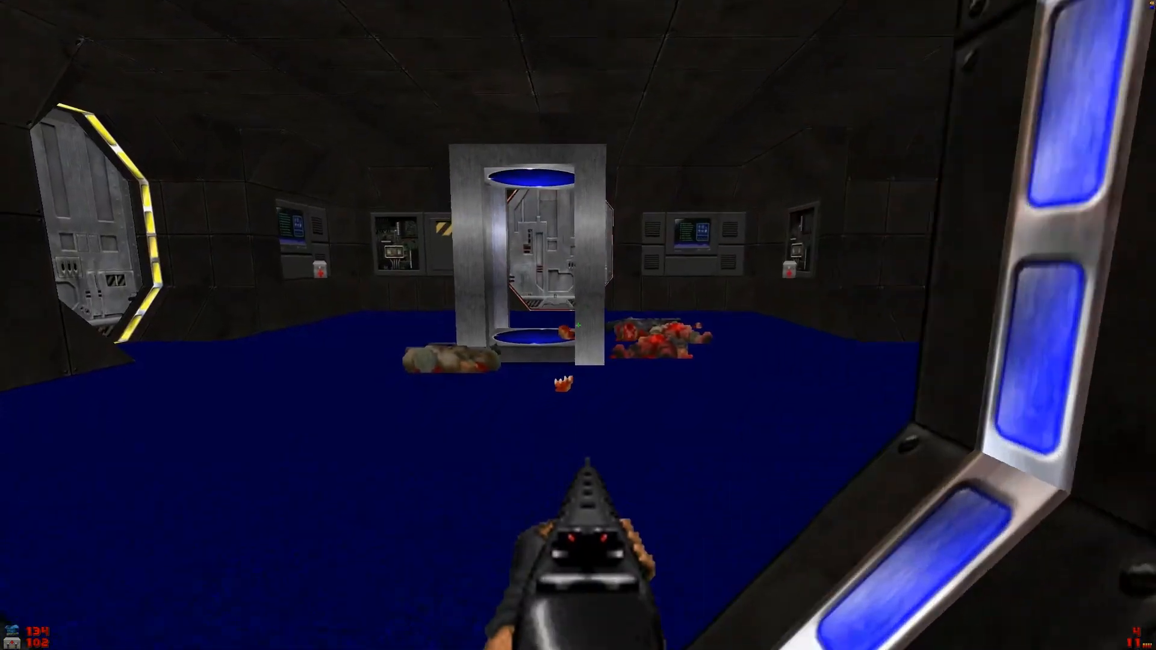
key("w")
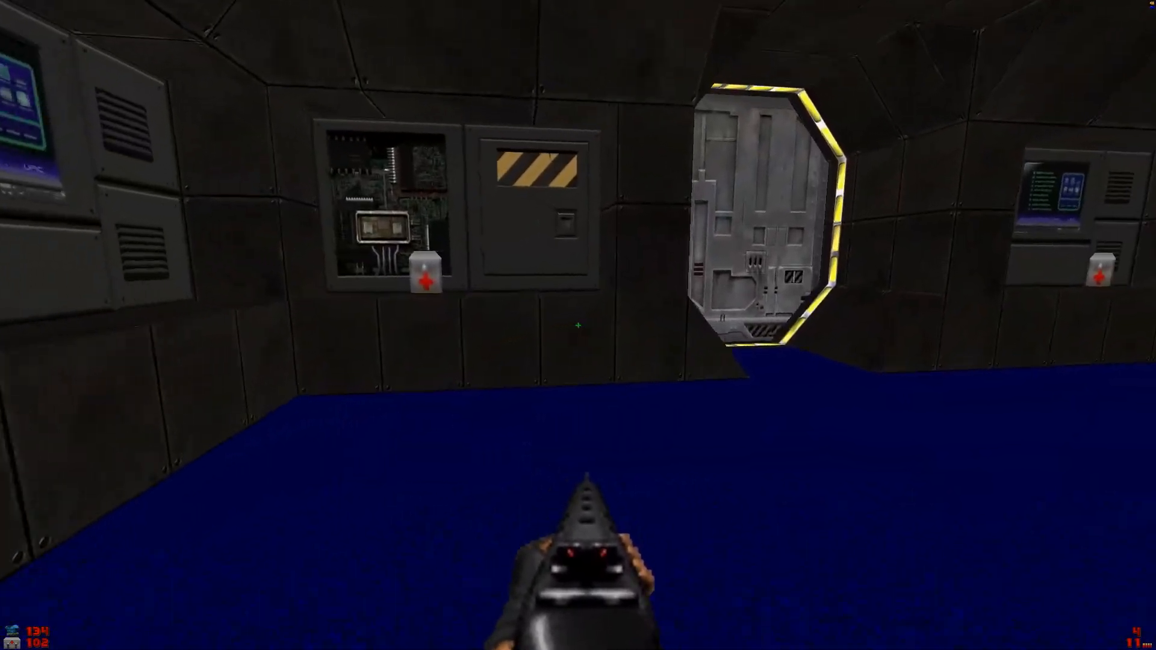
key("w")
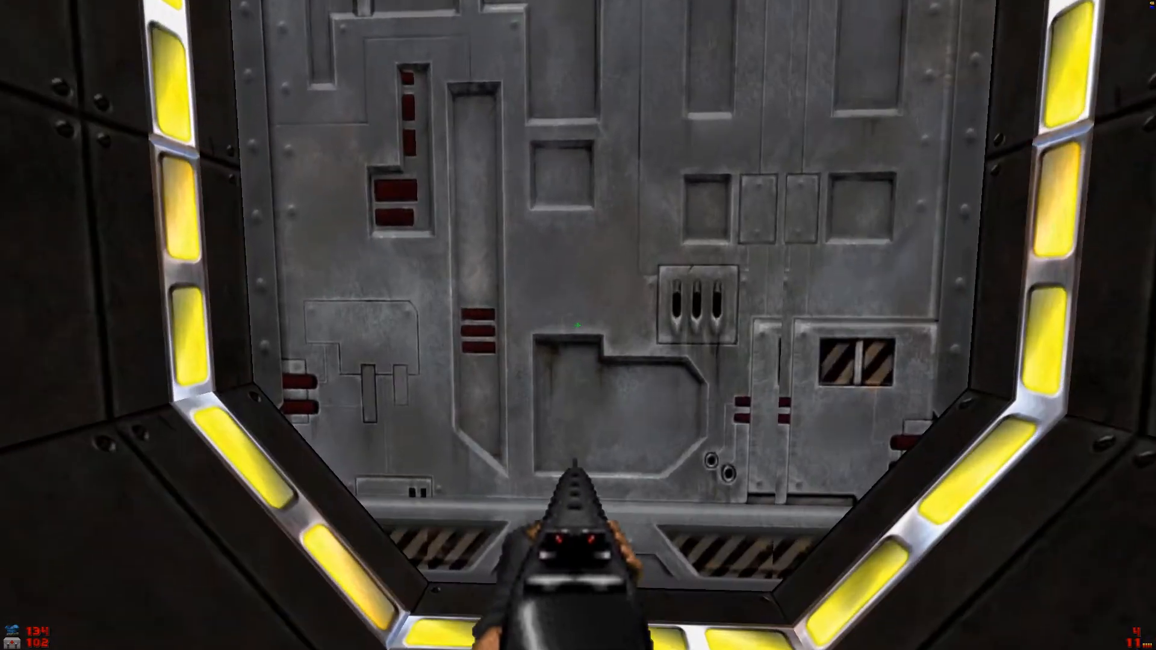
key("w")
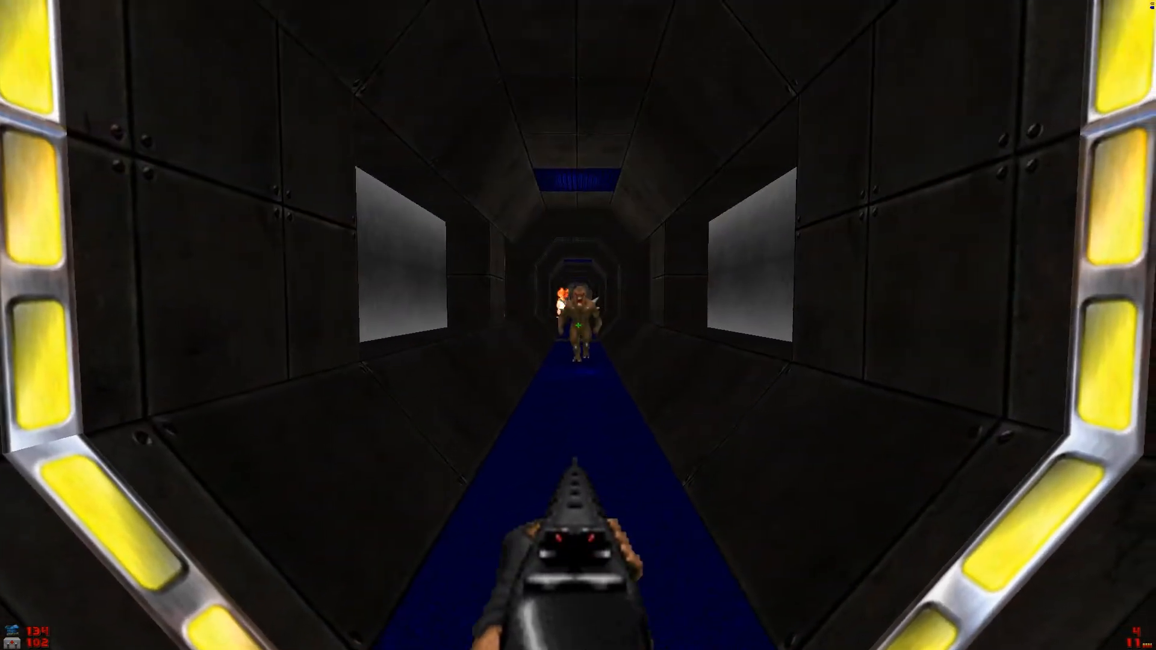
- Shoot the imps in the corridor behind the yellow door with the assault rifle and advance past their corpses
left_click(578, 326)
left_click(578, 326)
key("d")
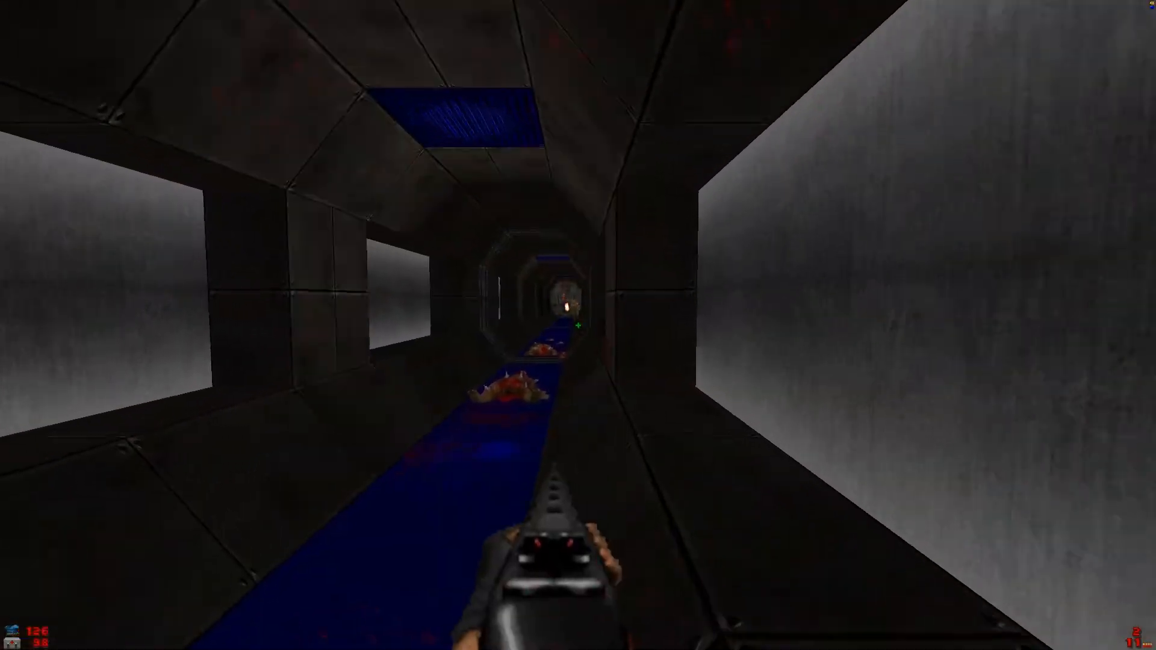
key("w")
key("a")
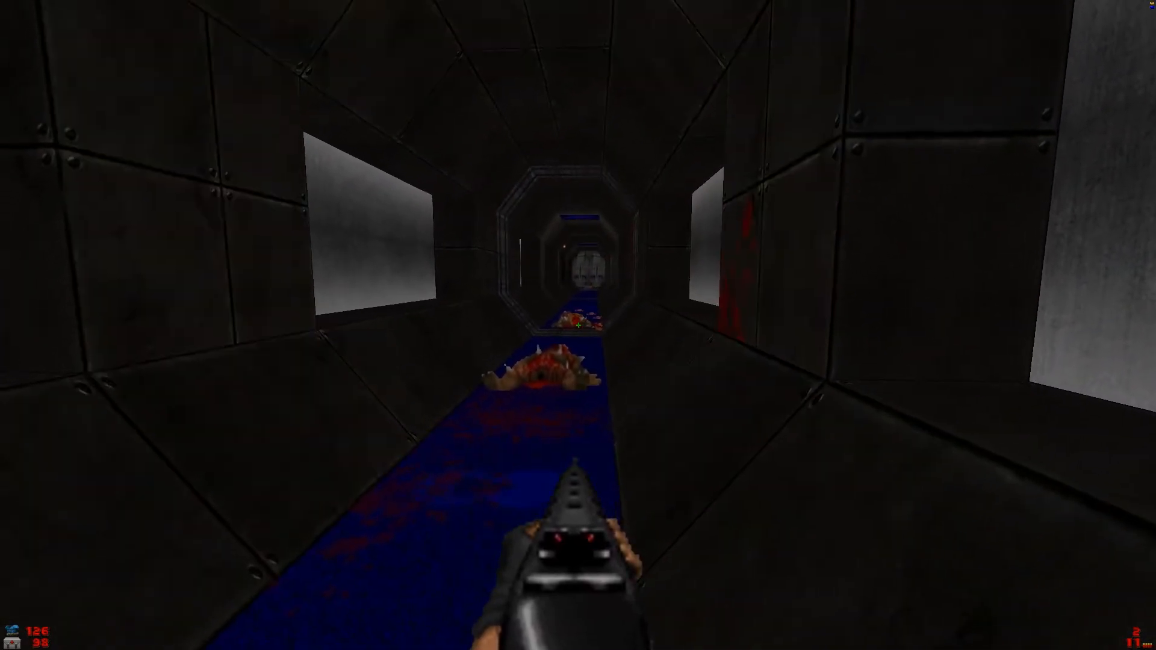
key("w")
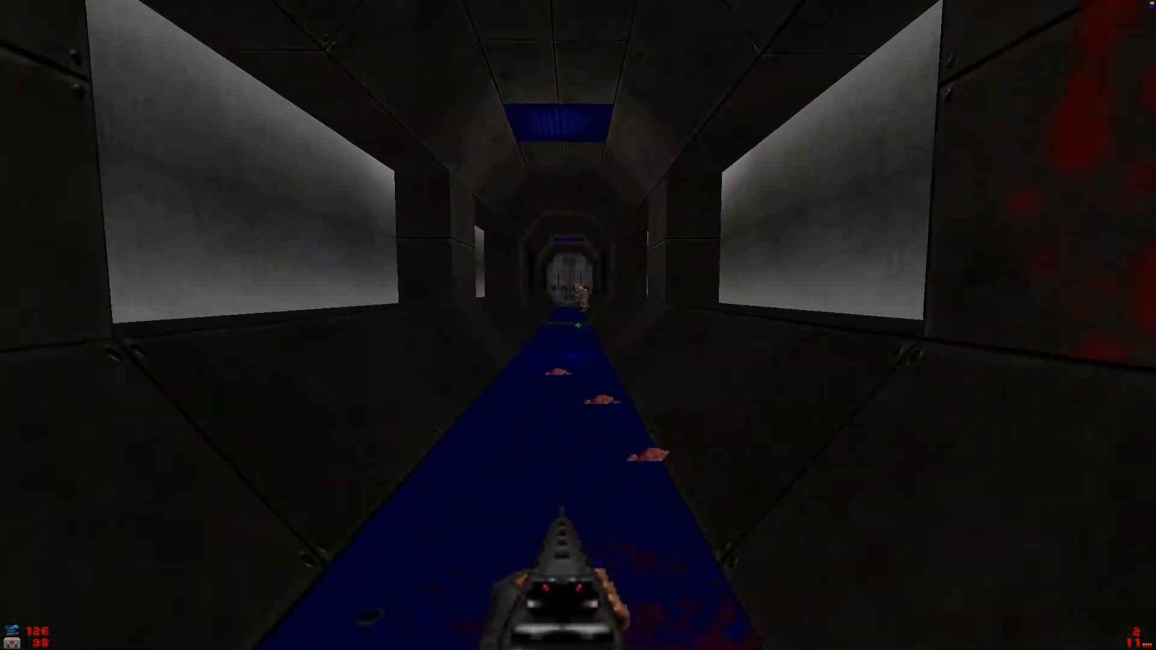
- Reload the assault rifle and shoot the remaining imp down the corridor from cover behind the wall
key("r")
key("a")
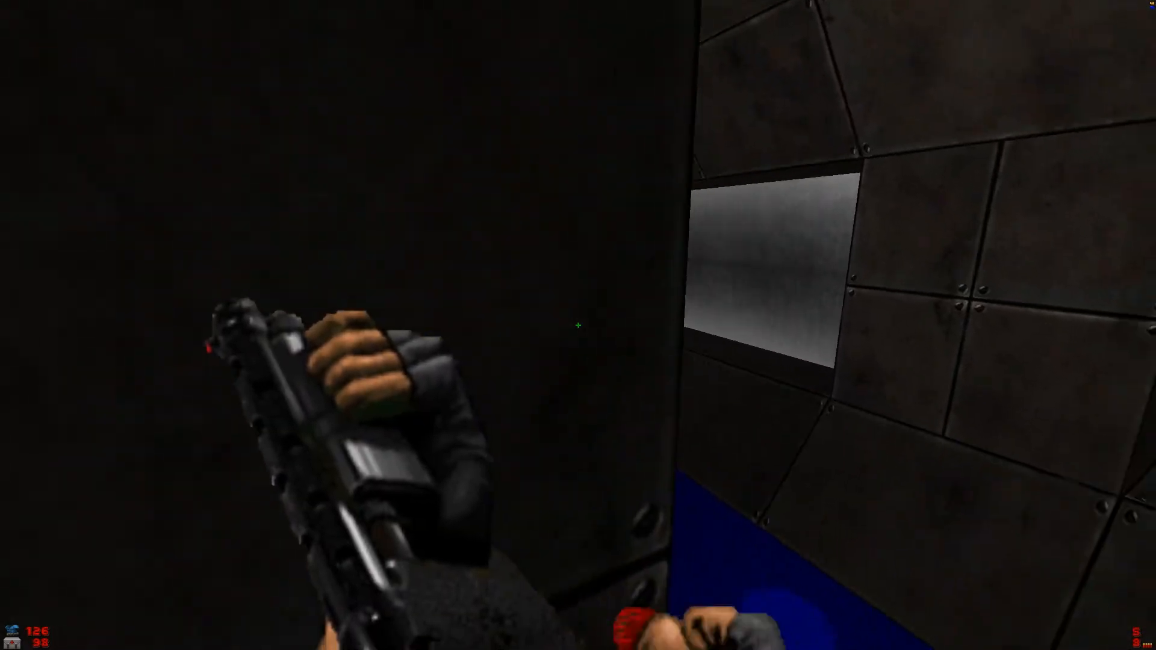
key("d")
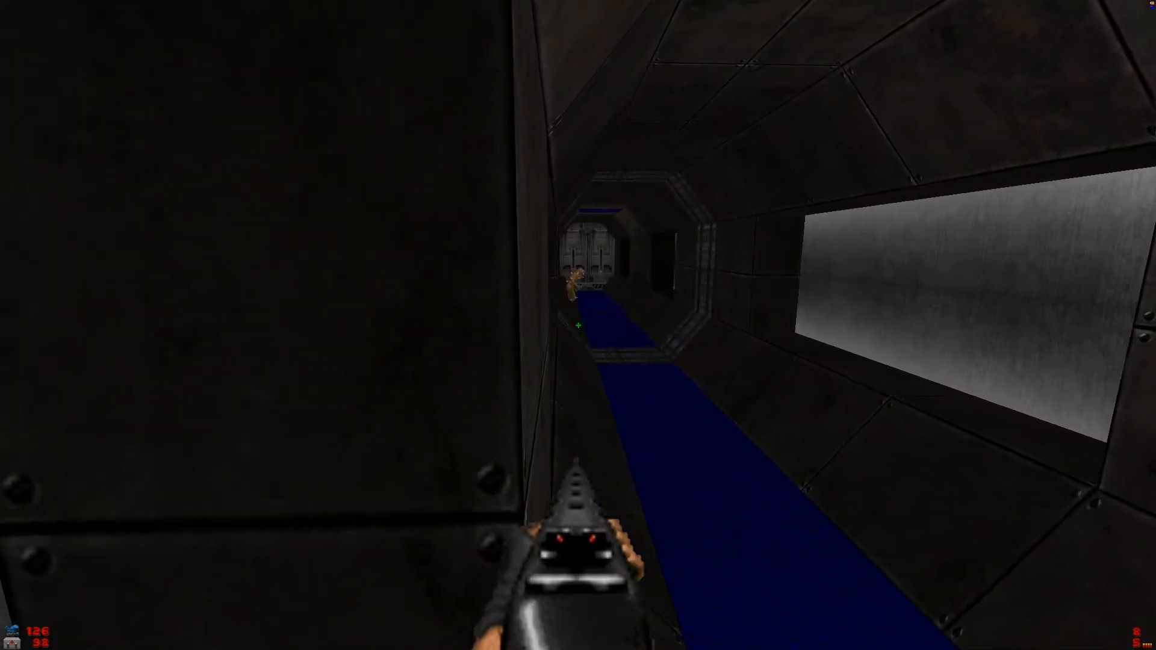
key("d")
left_click(578, 325)
key("a")
key("d")
left_click(578, 325)
key("a")
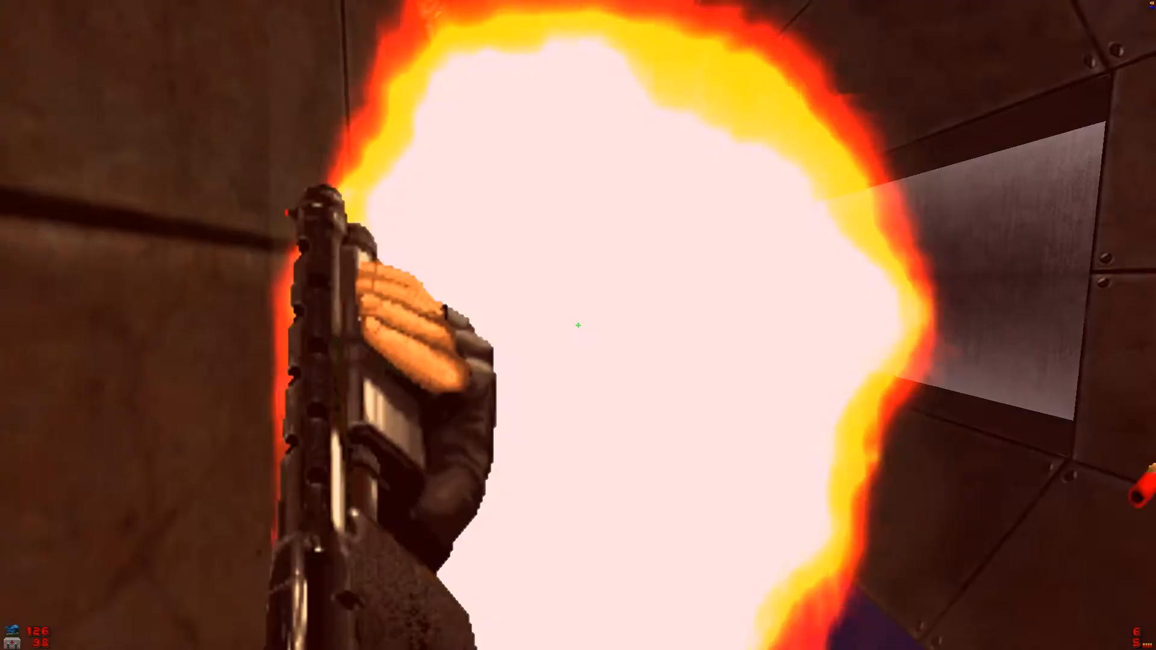
- Advance past the dead imp into the dark corridor junction and up to the red-framed door, reloading on the way
key("w")
key("a")
key("d")
key("w")
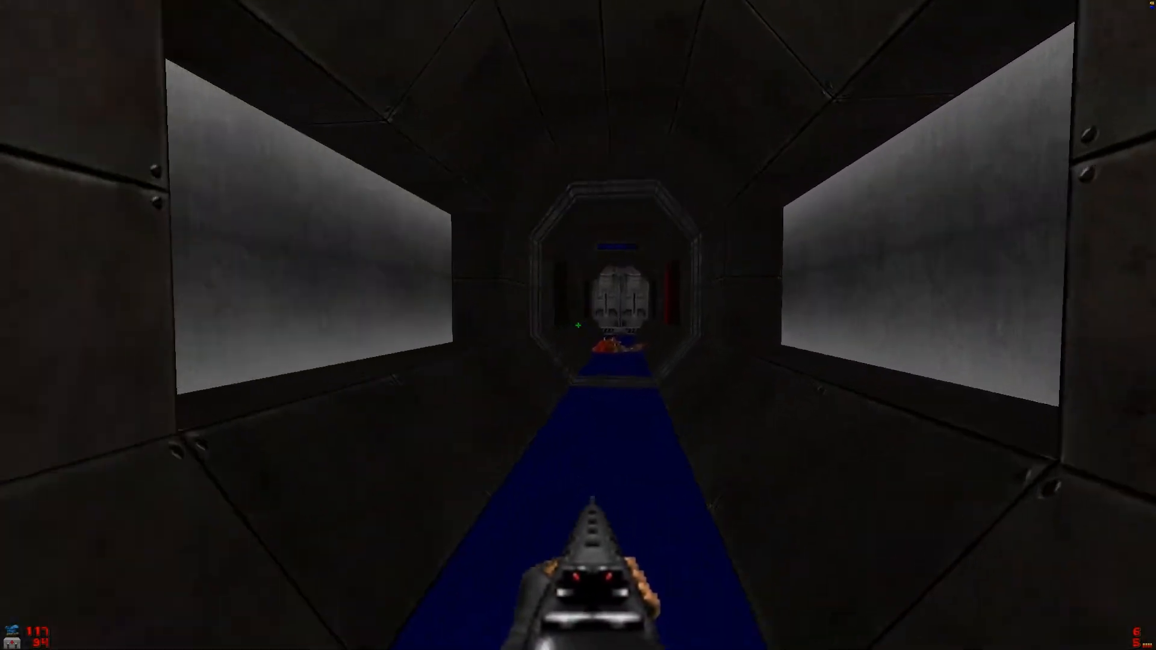
key("w")
key("r")
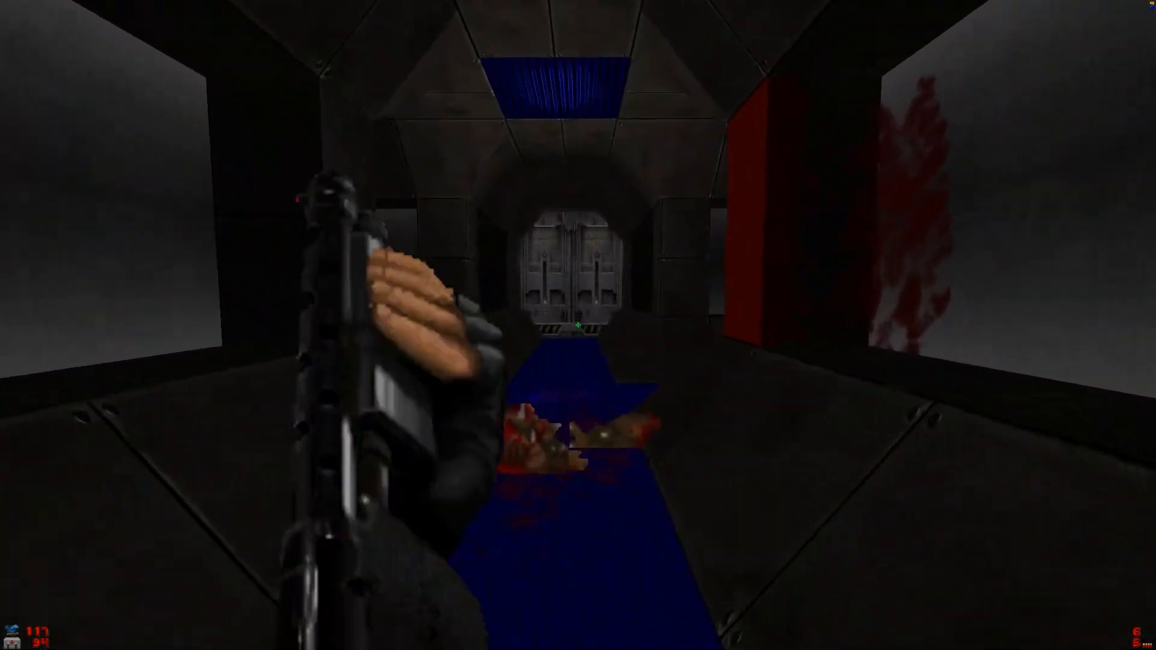
key("w")
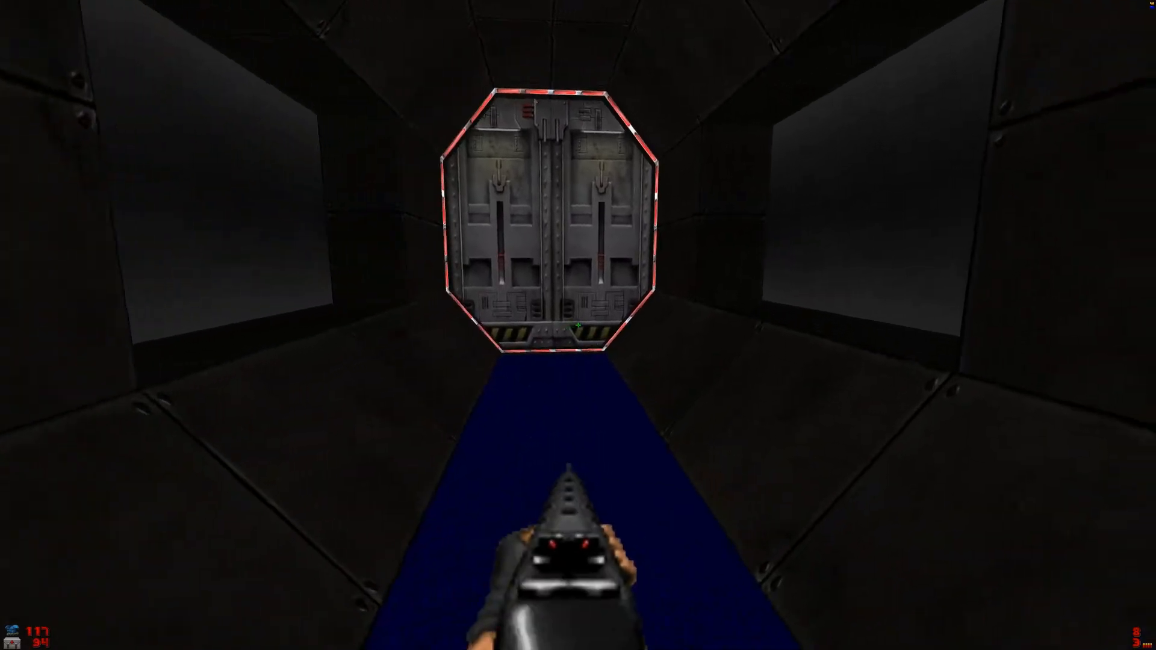
- Back away from the red-framed door and follow the junction to the unframed double door
key("s")
key("d")
key("w")
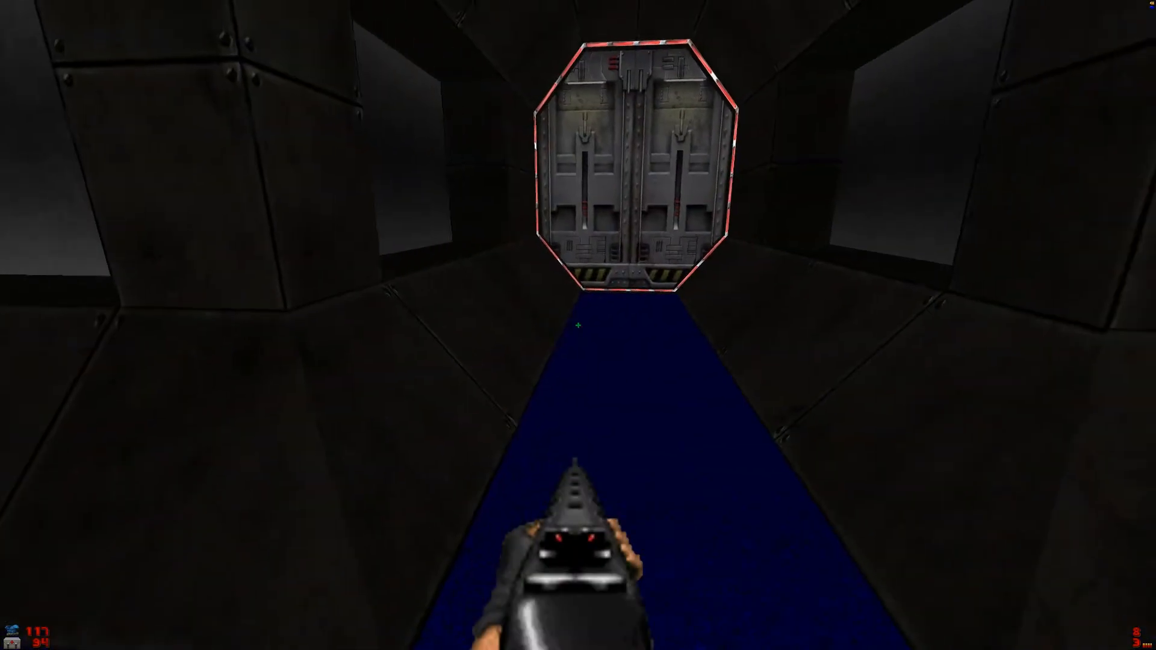
key("w")
key("w")
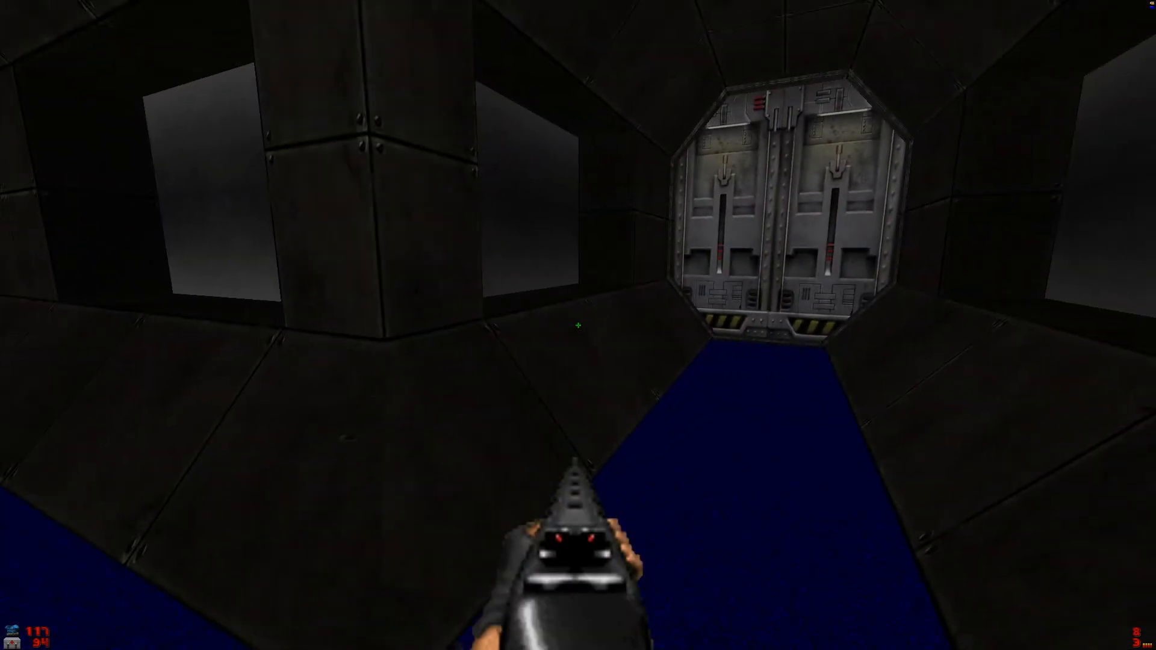
key("w")
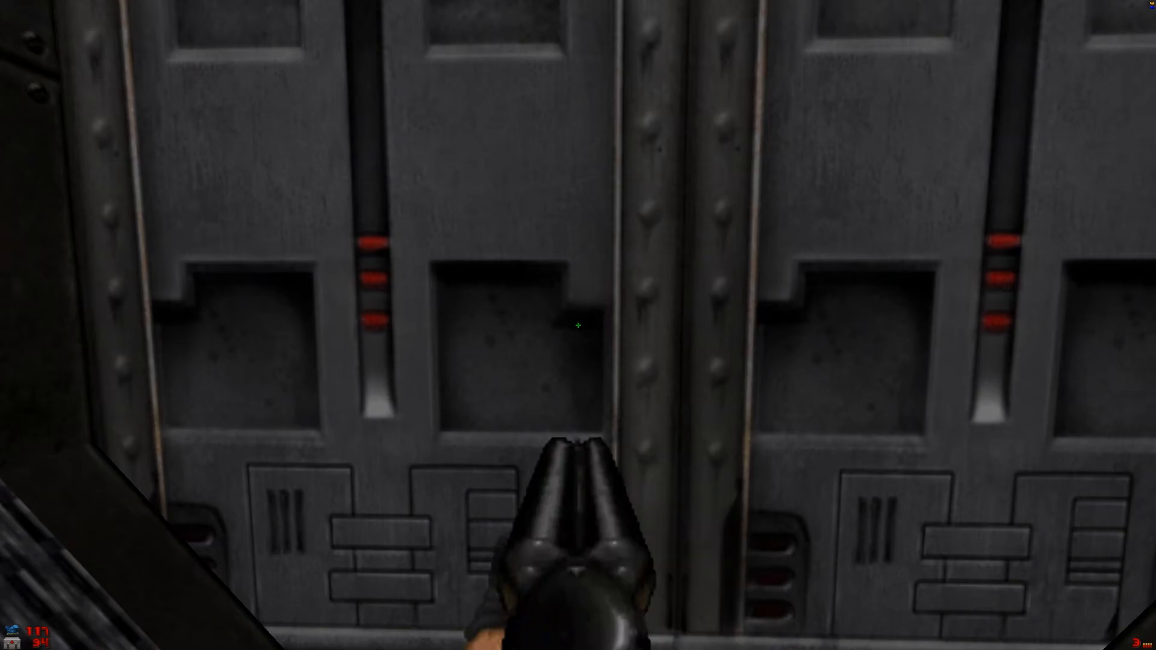
- Open the double door, kill the soldiers behind it with the super shotgun and enter the computer room
key("e")
left_click(579, 325)
key("s")
key("w")
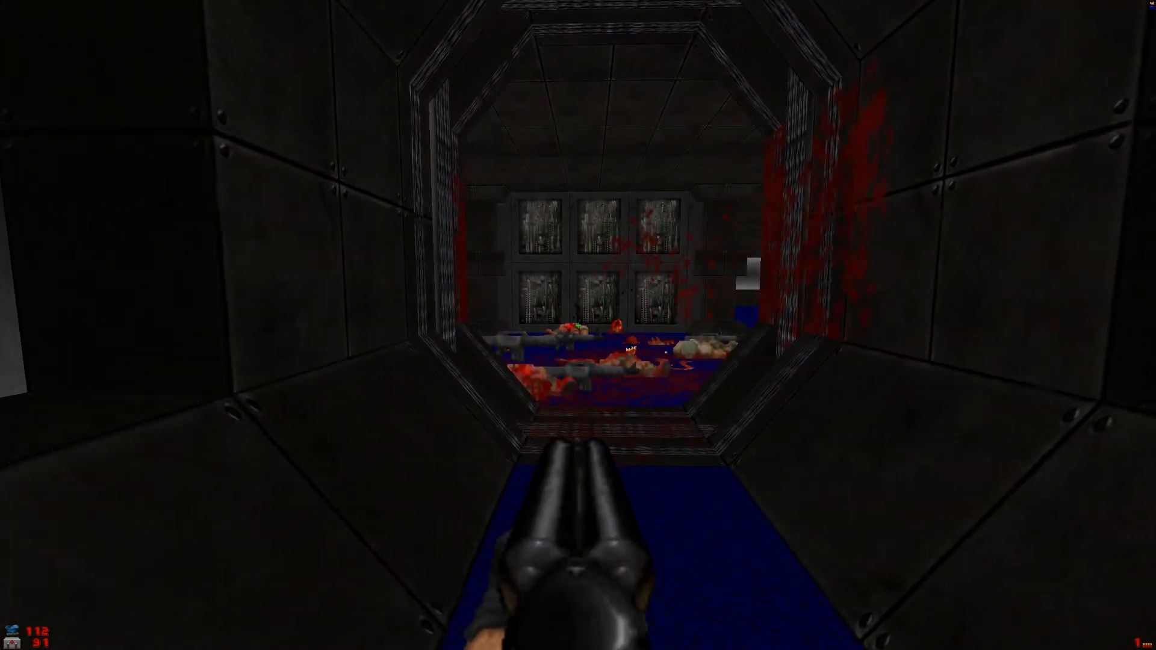
key("e")
key("w")
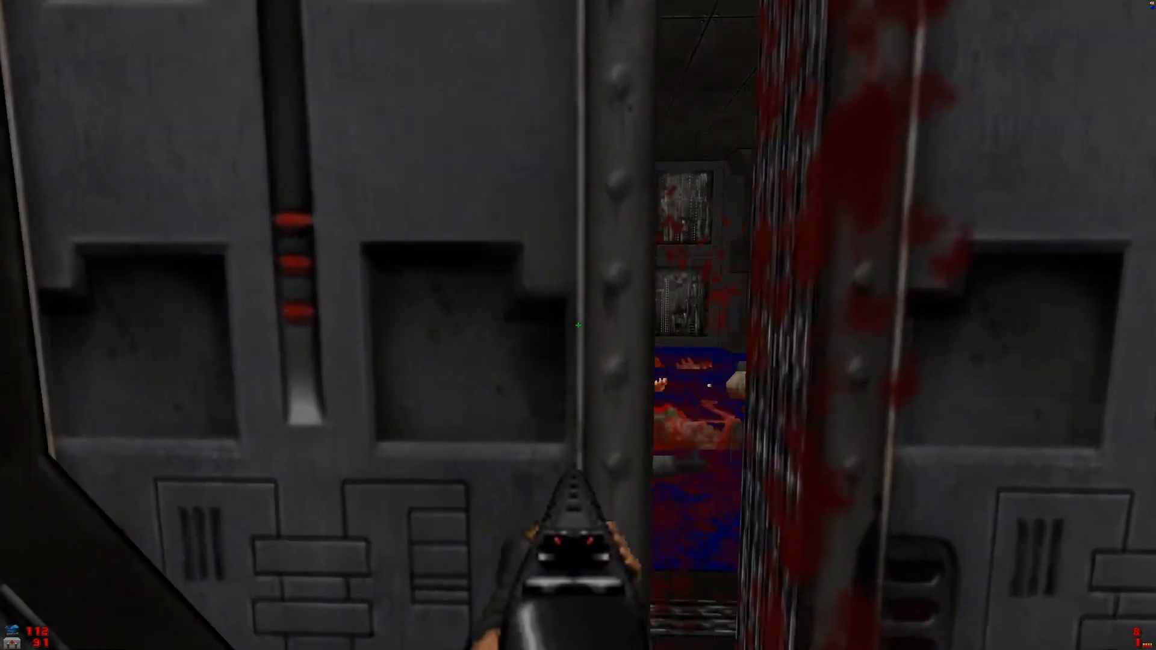
key("w")
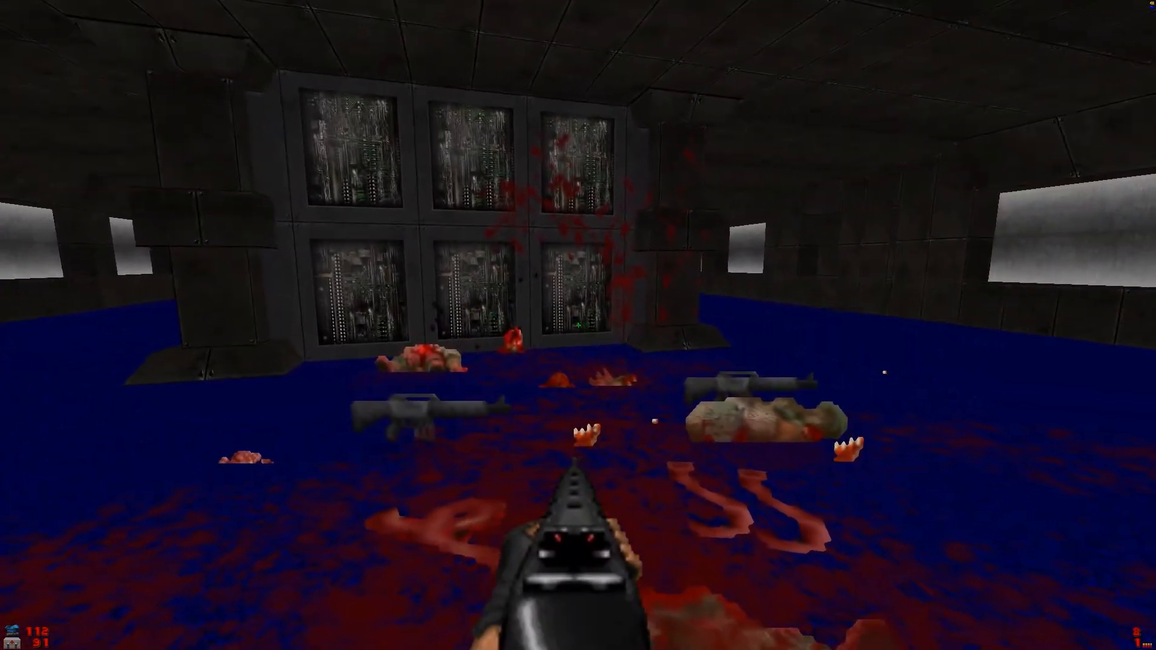
- Collect the dropped rifles, then shoot the remaining enemies while circling the central computer block and reload
key("w")
key("a")
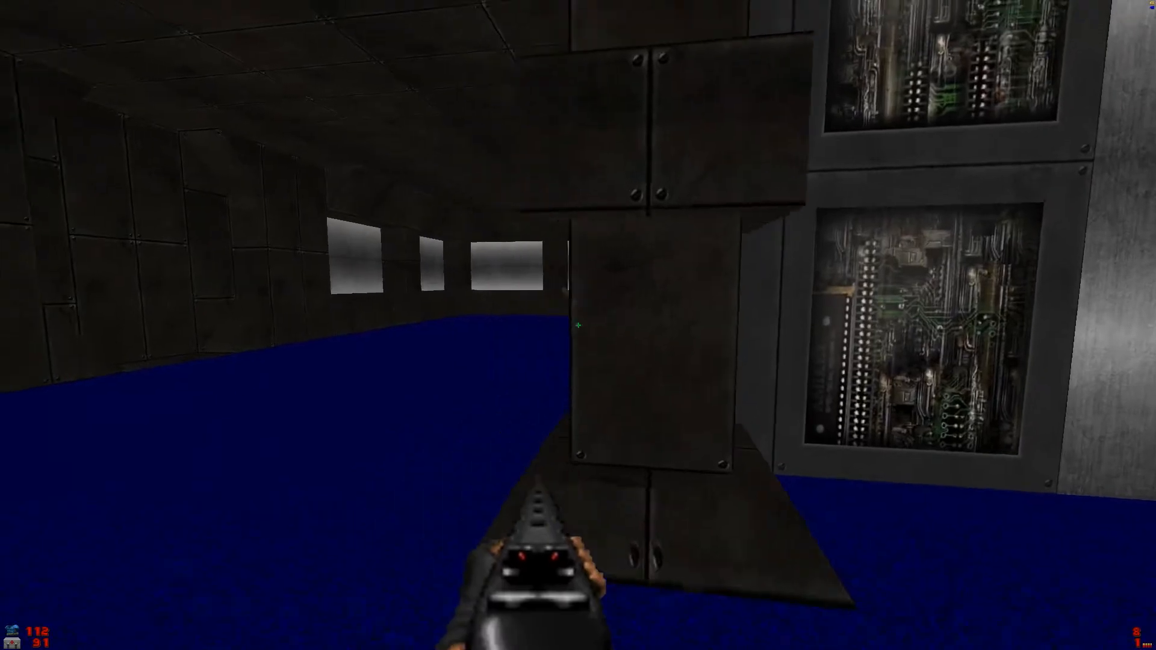
left_click(578, 326)
key("a")
left_click(579, 326)
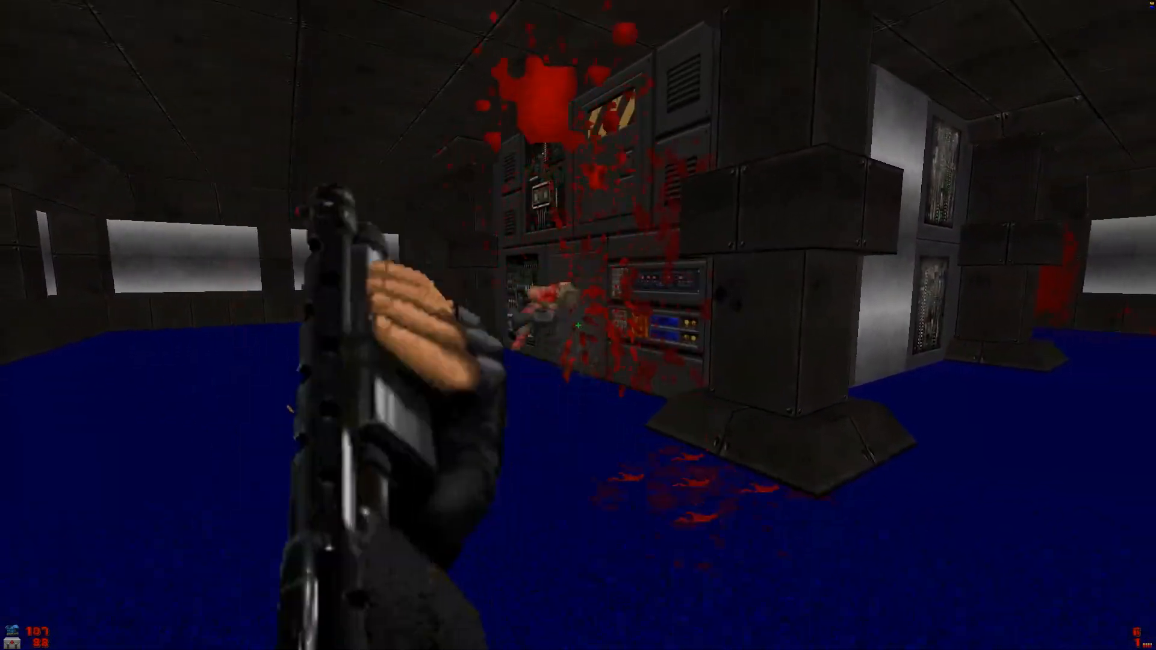
key("w")
key("w")
key("r")
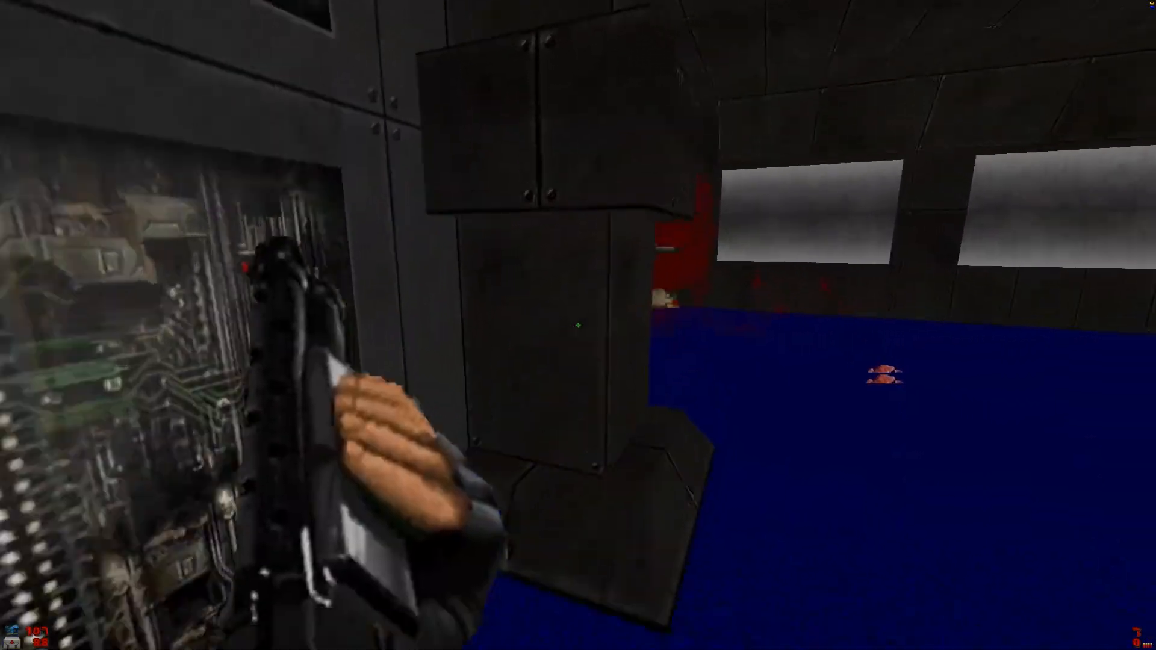
key("w")
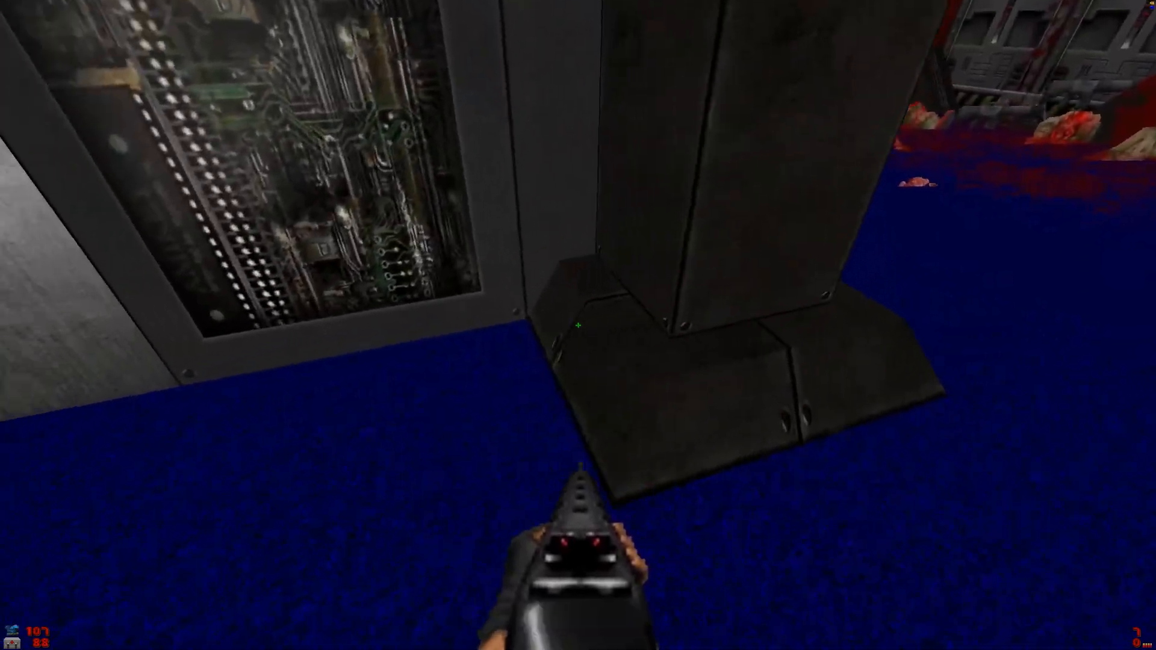
- Open the compartment in the central computer block and pick up the red keycard inside
key("s")
key("d")
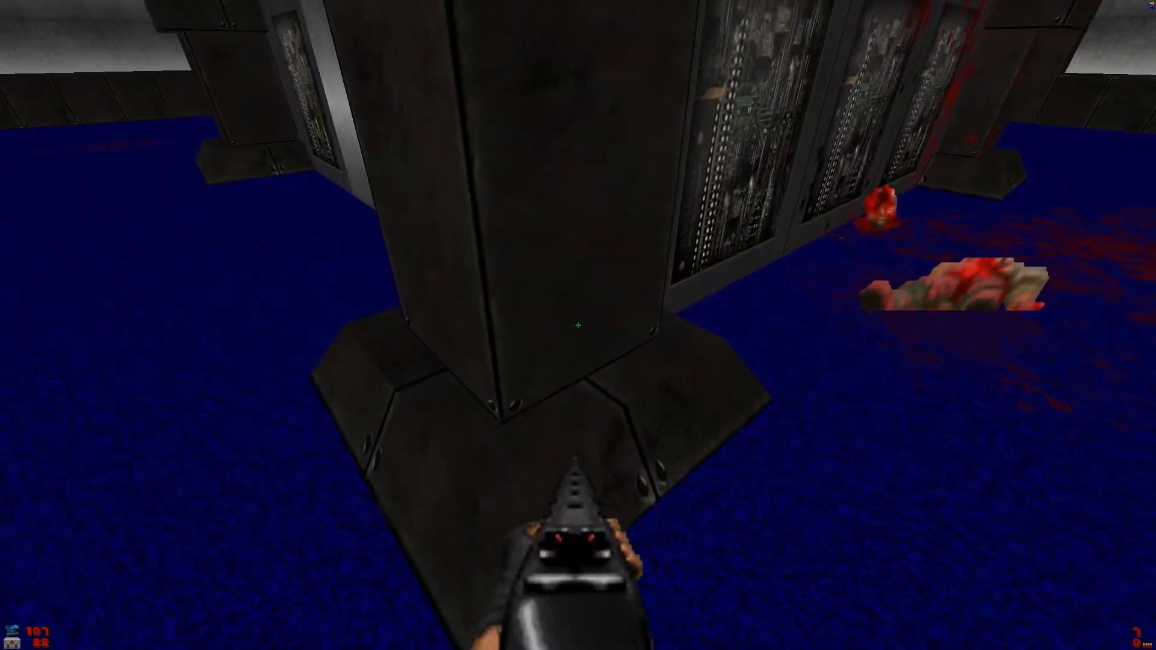
key("w")
key("e")
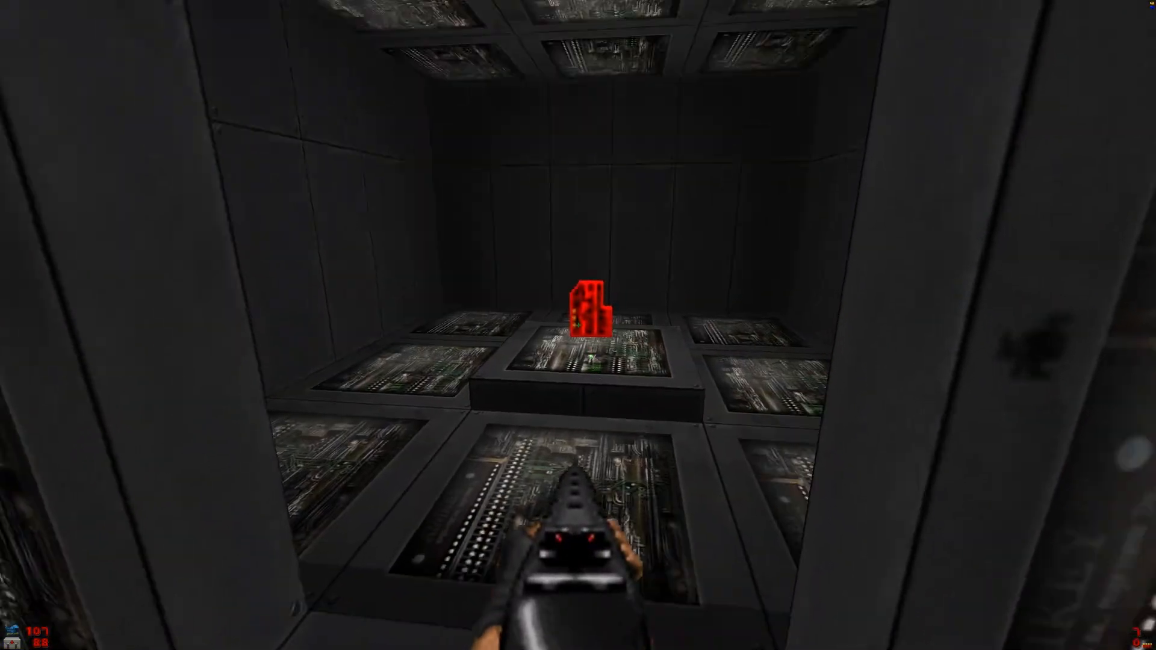
key("w")
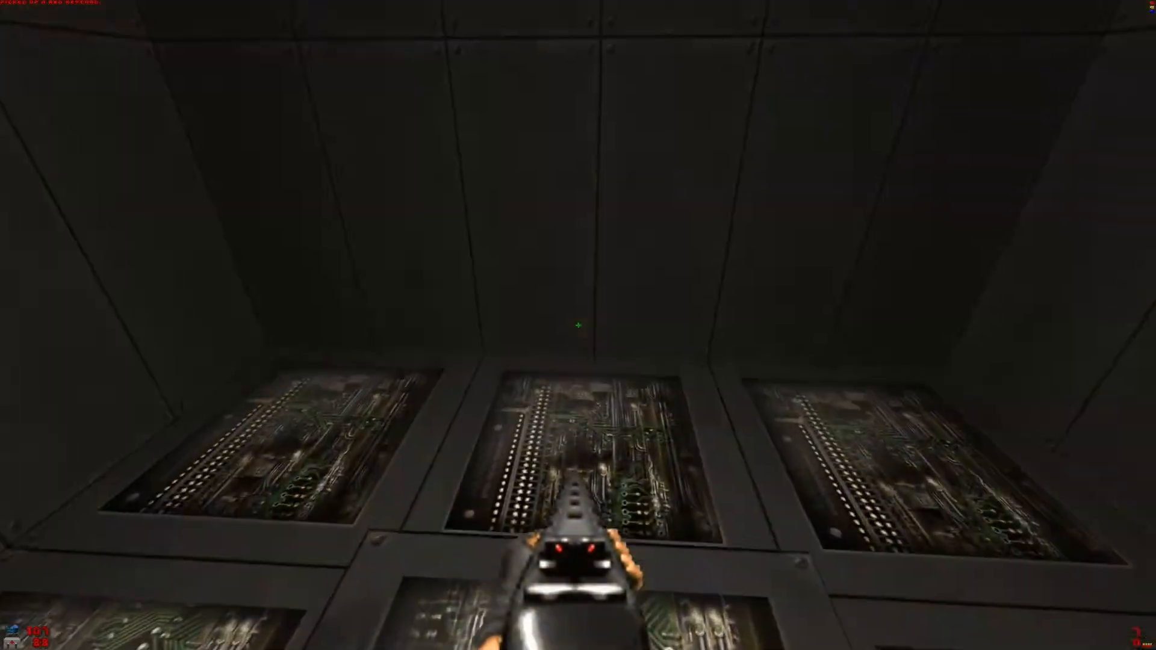
key("w")
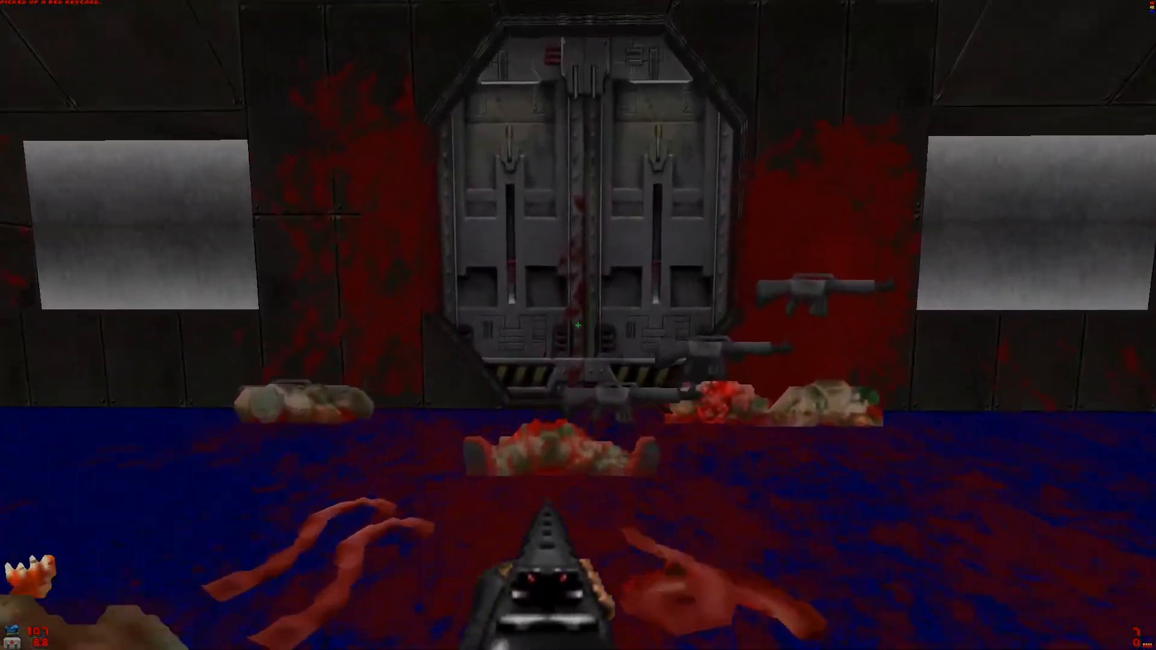
- Leave the computer room, return to the red-framed door at the junction and open it
key("e")
key("w")
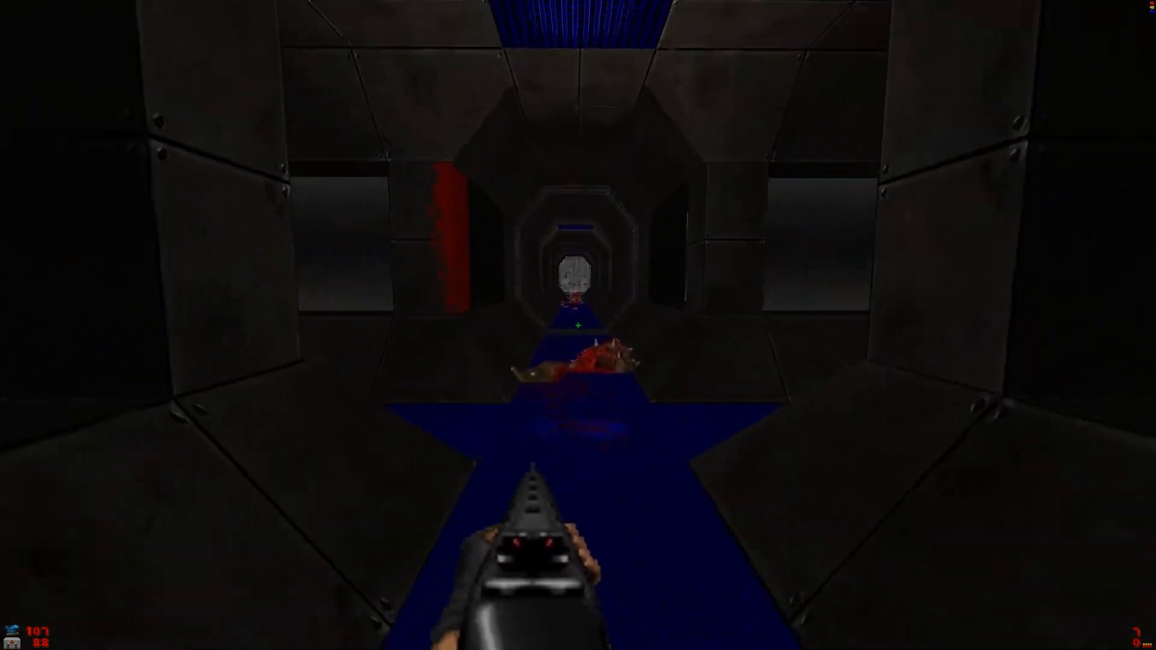
key("w")
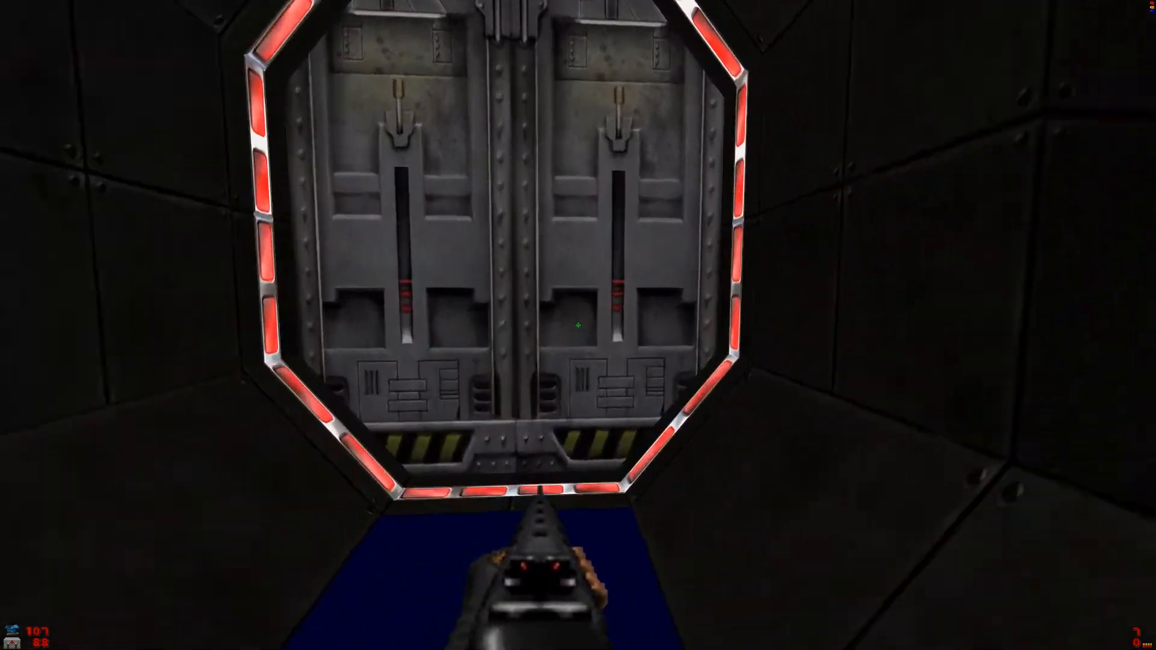
key("e")
key("w")
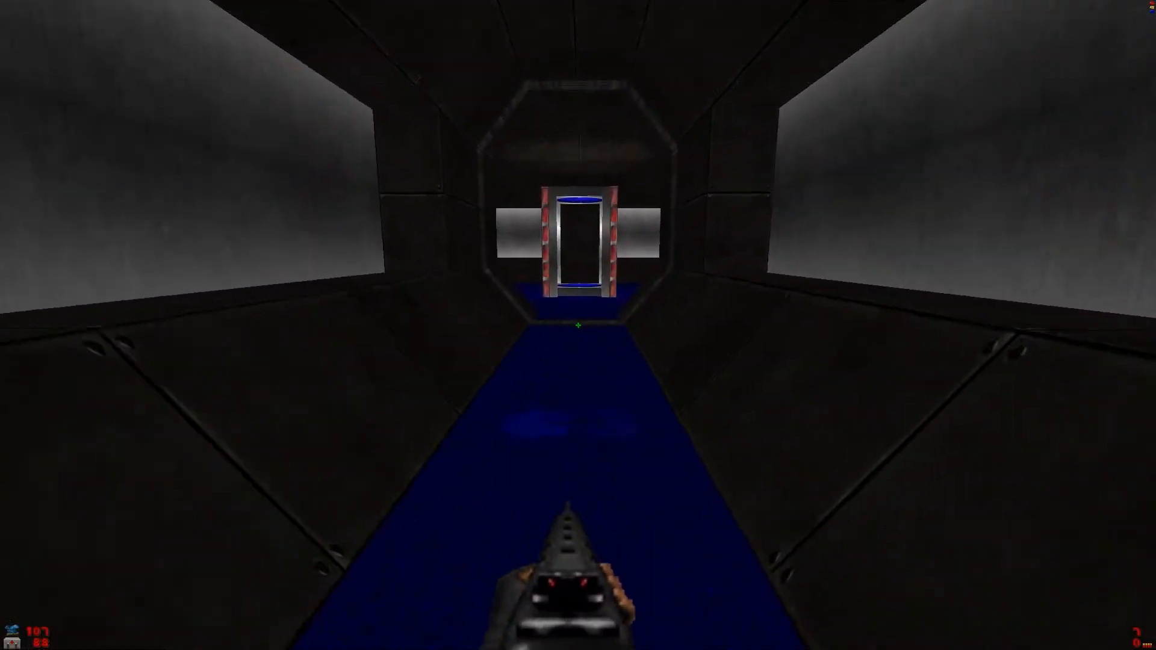
- Enter the teleporter beyond the red door, check the automap and approach the blue potions in the destination room
key("w")
key("w")
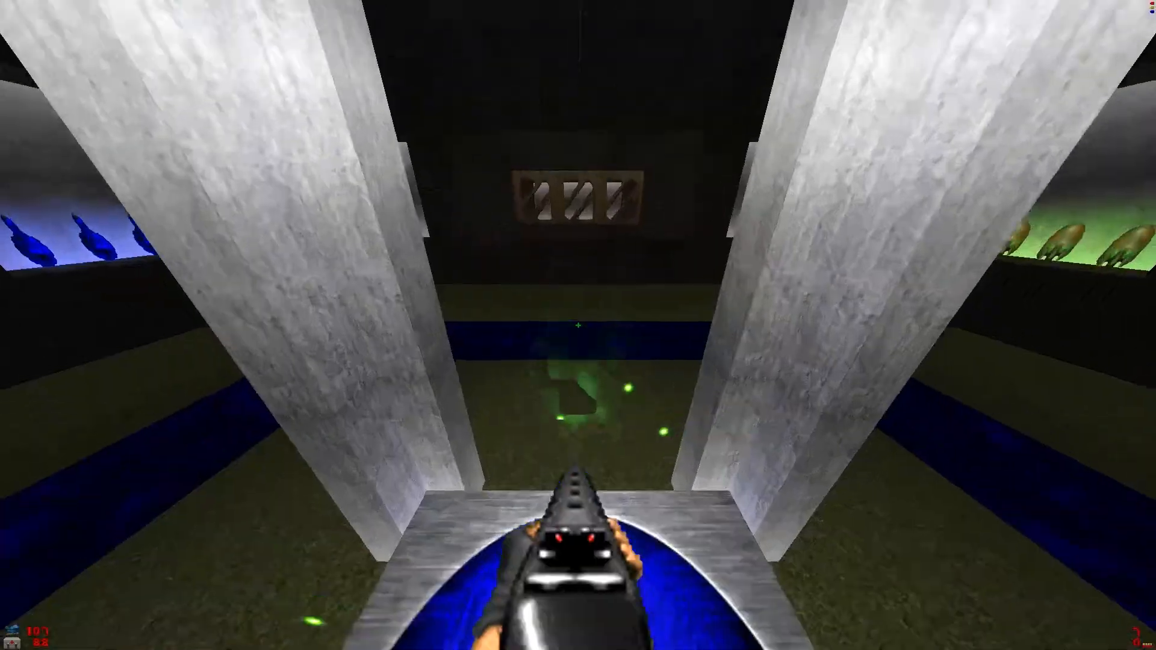
key("Tab")
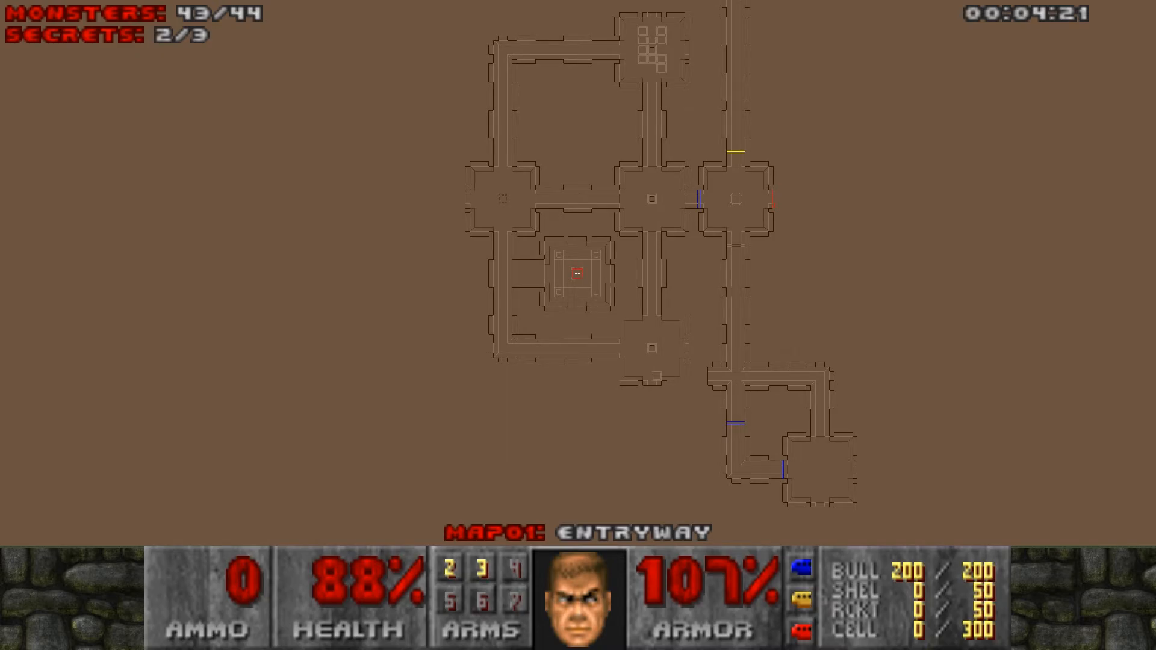
key("Tab")
key("w")
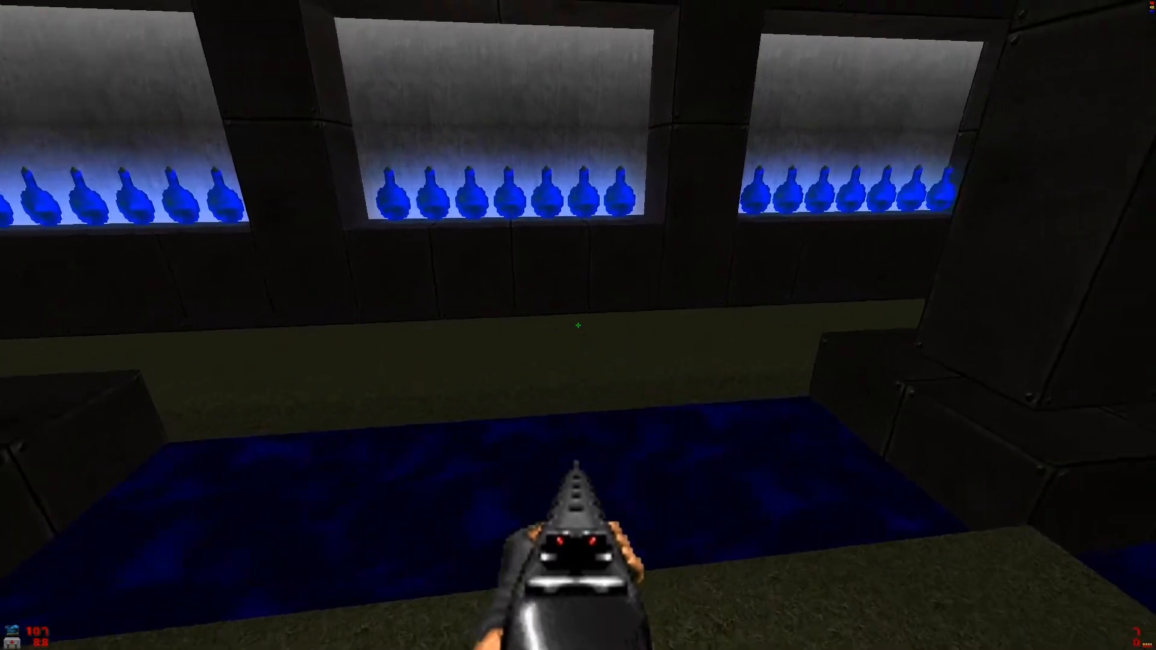
- Collect the shotgun shells and the blue health potions from the lit alcoves of the secret room
key("w")
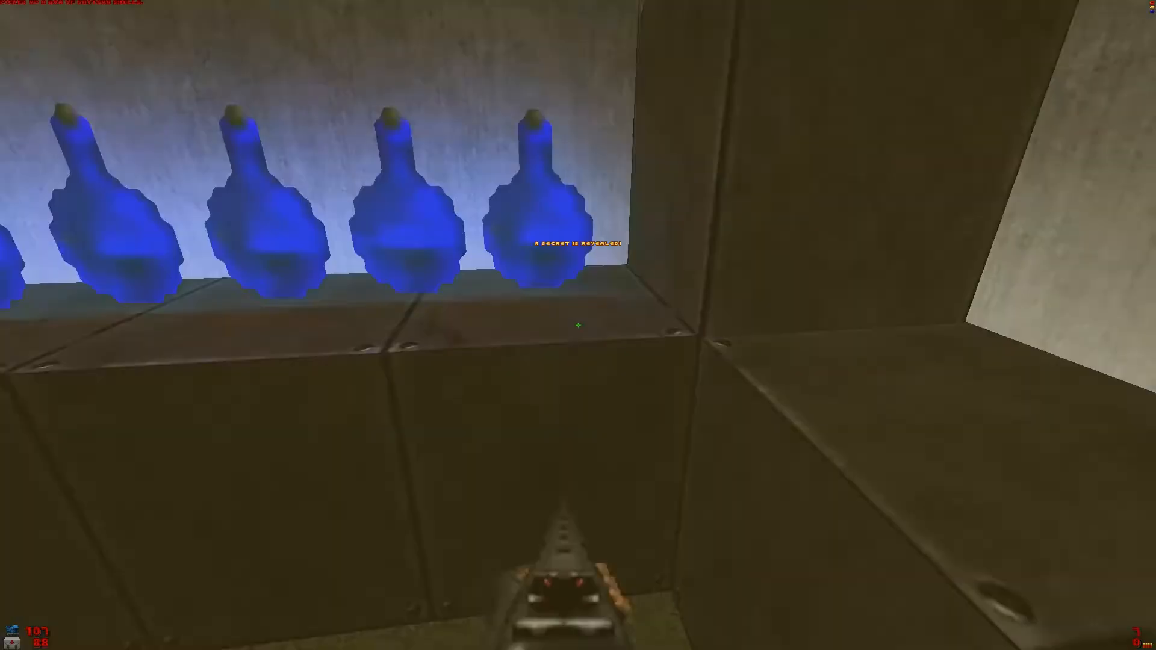
key("w")
key("w")
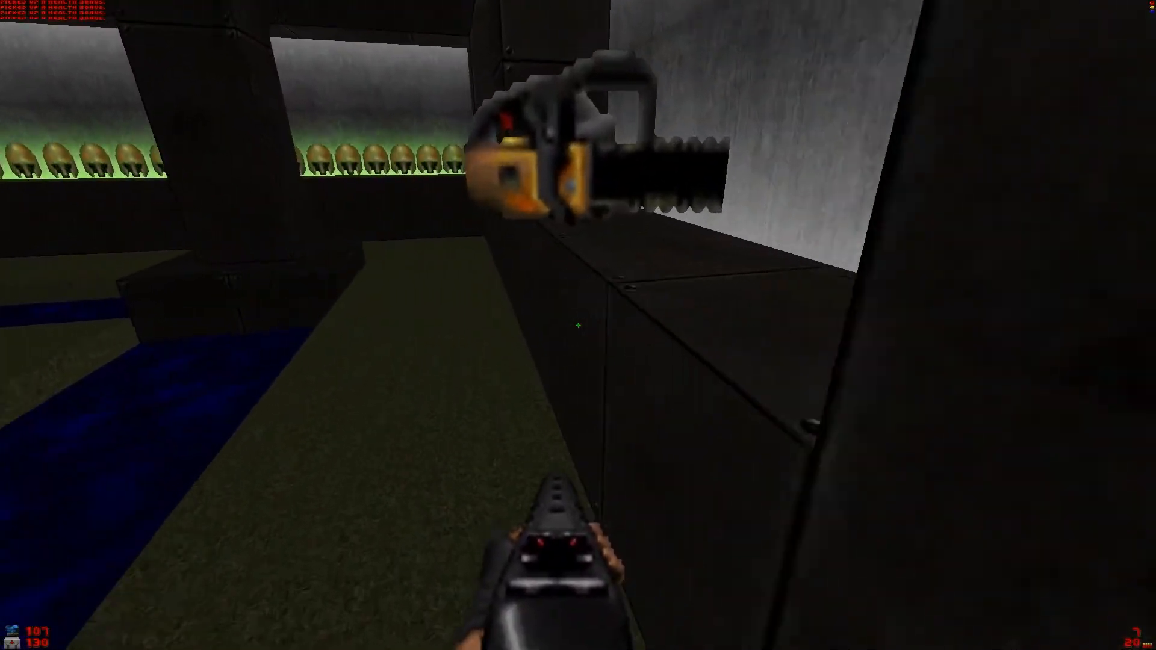
- Pick up the chainsaw and the armor helmets in the remaining alcoves, and switch back to the double-barreled shotgun
key("w")
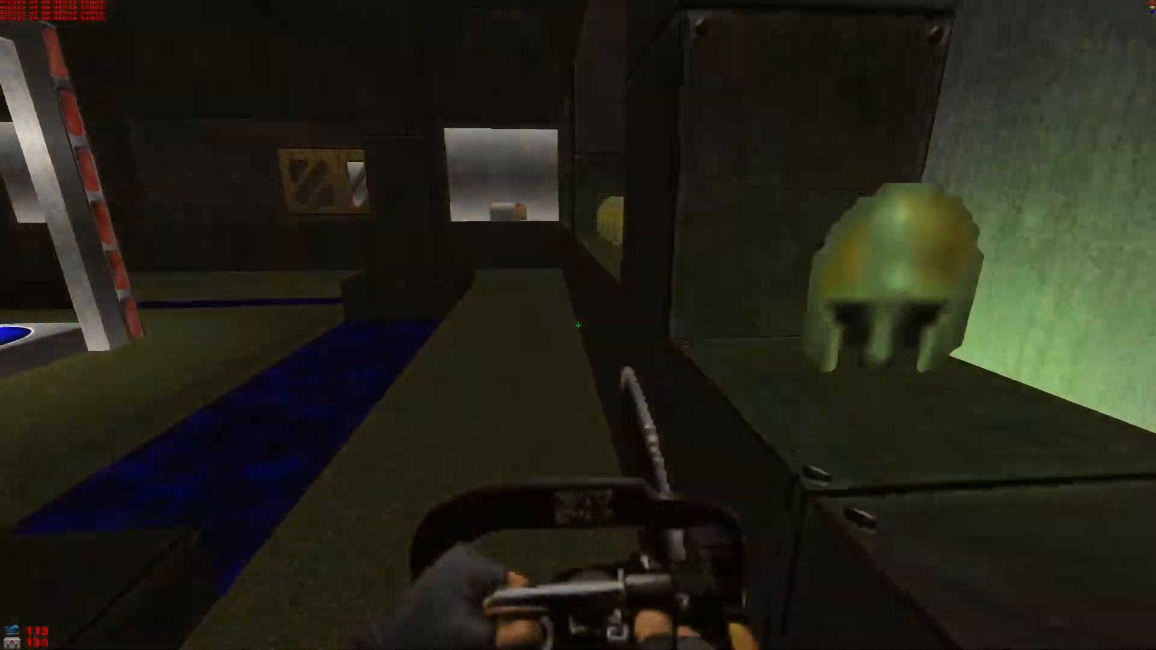
key("w")
key("w")
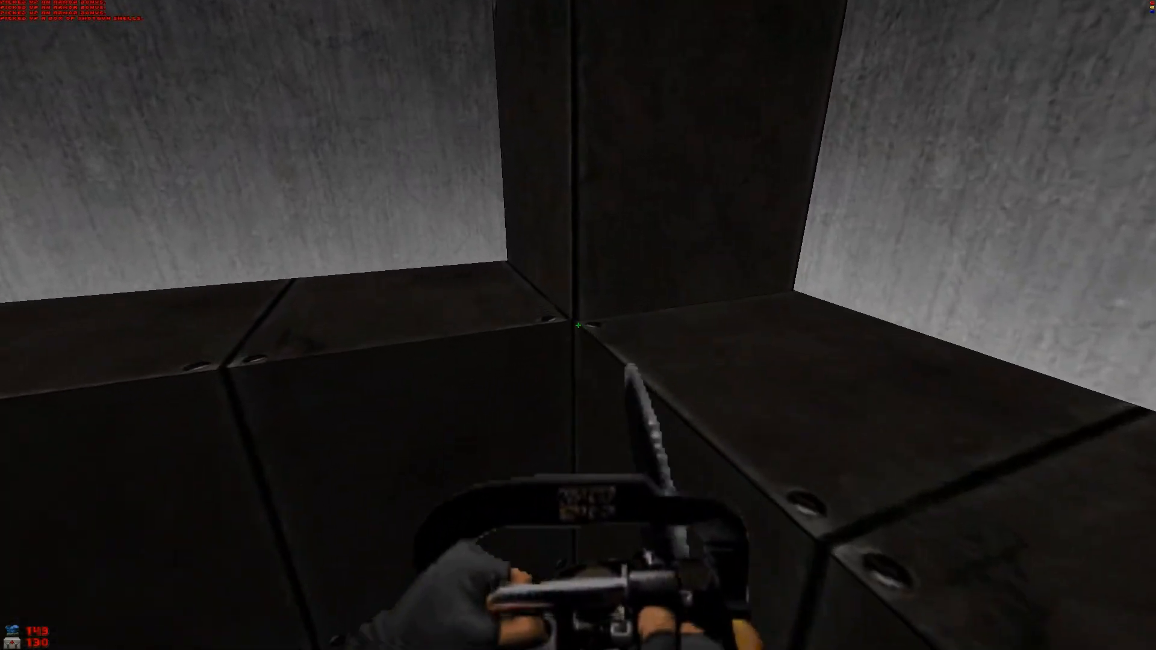
key("3")
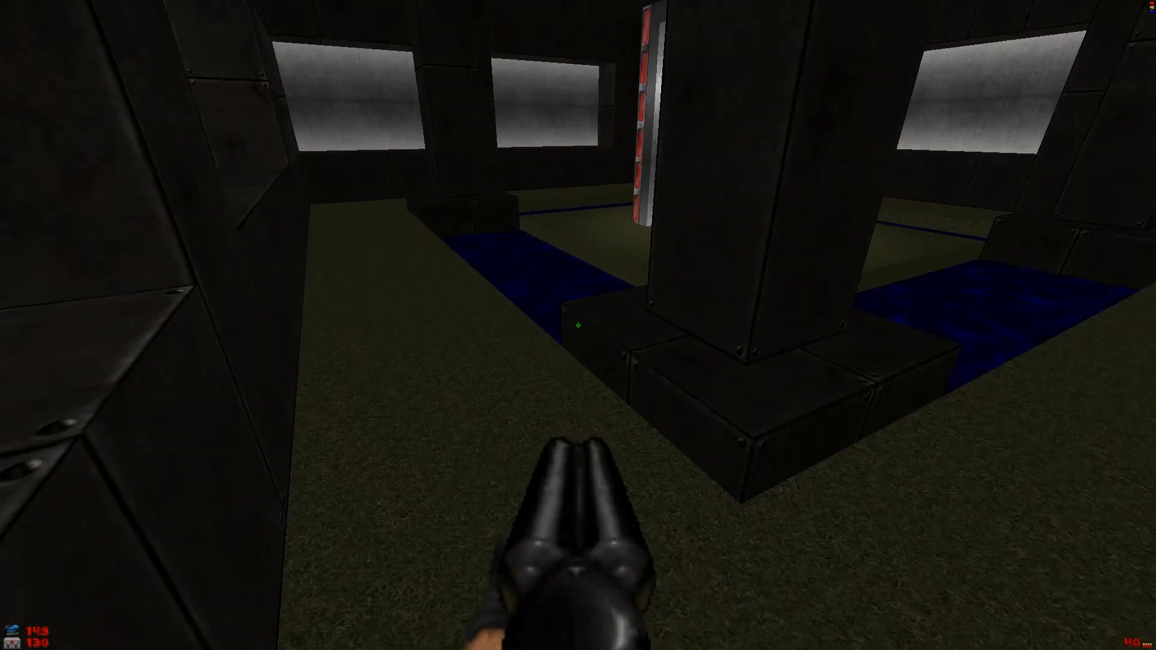
- Leave the secret room through its central teleporter and go back out through the red-framed door
key("w")
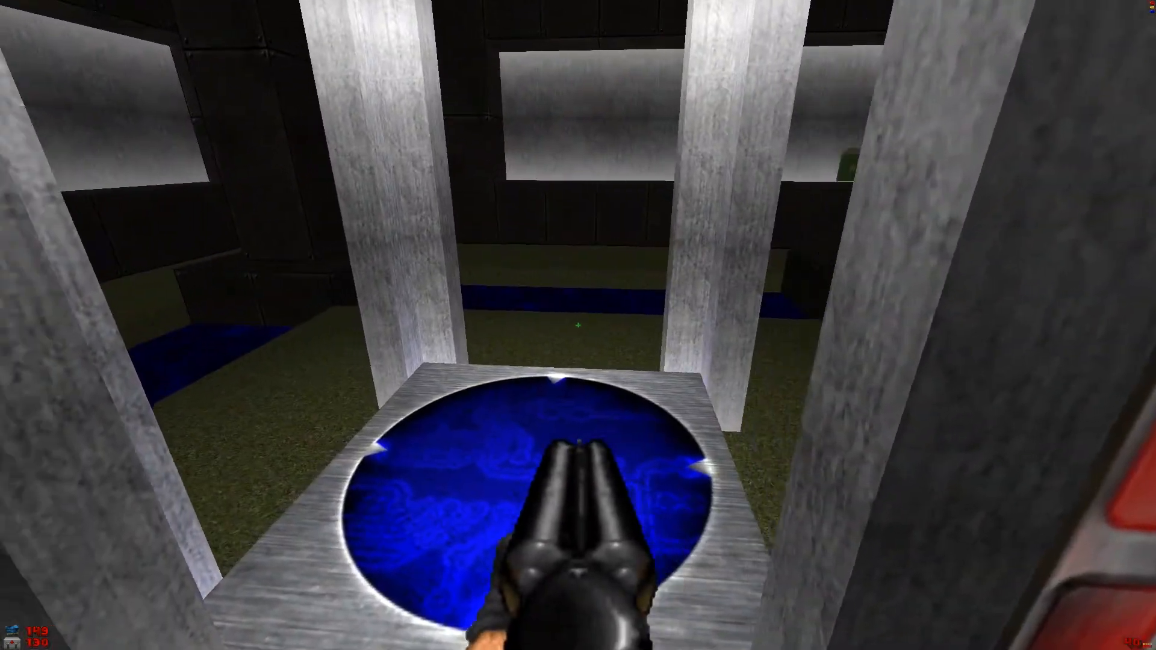
key("w")
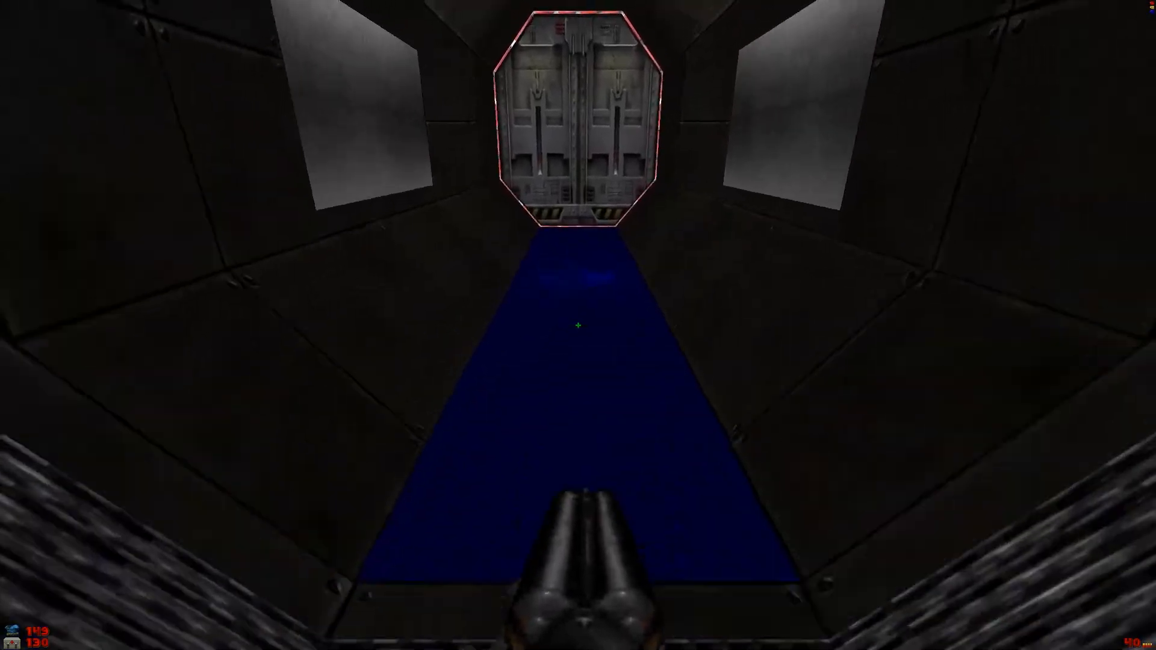
key("e")
key("w")
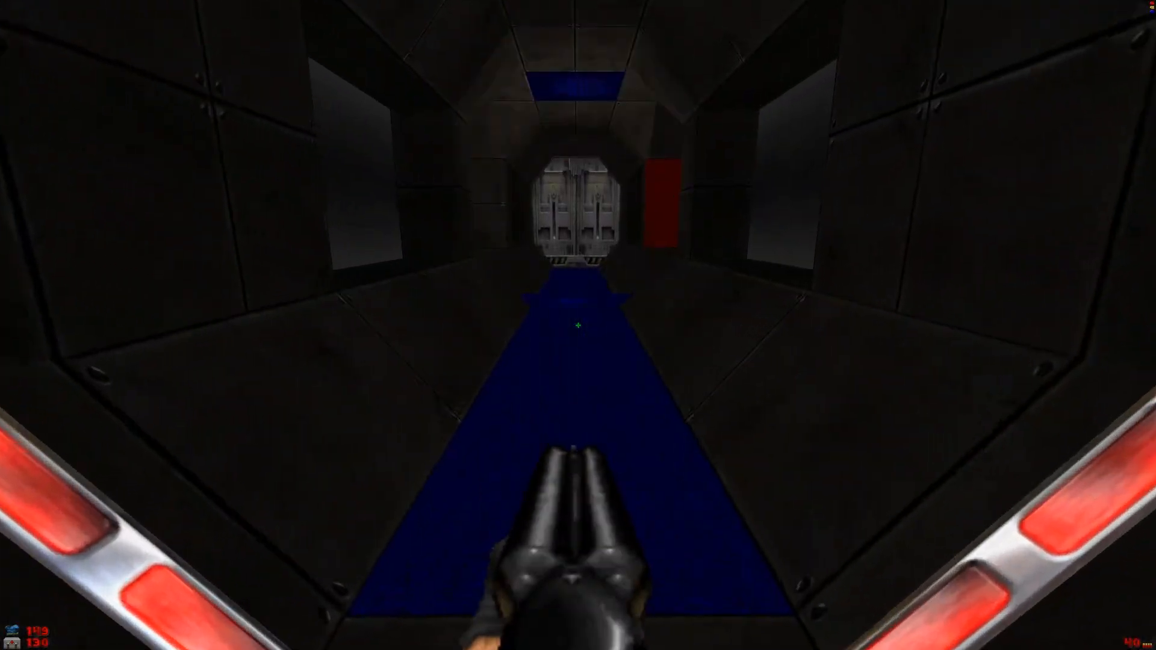
- Follow the blue-floored corridor past the red-stained junction and open the grey door to the teleporter room
key("w")
key("a")
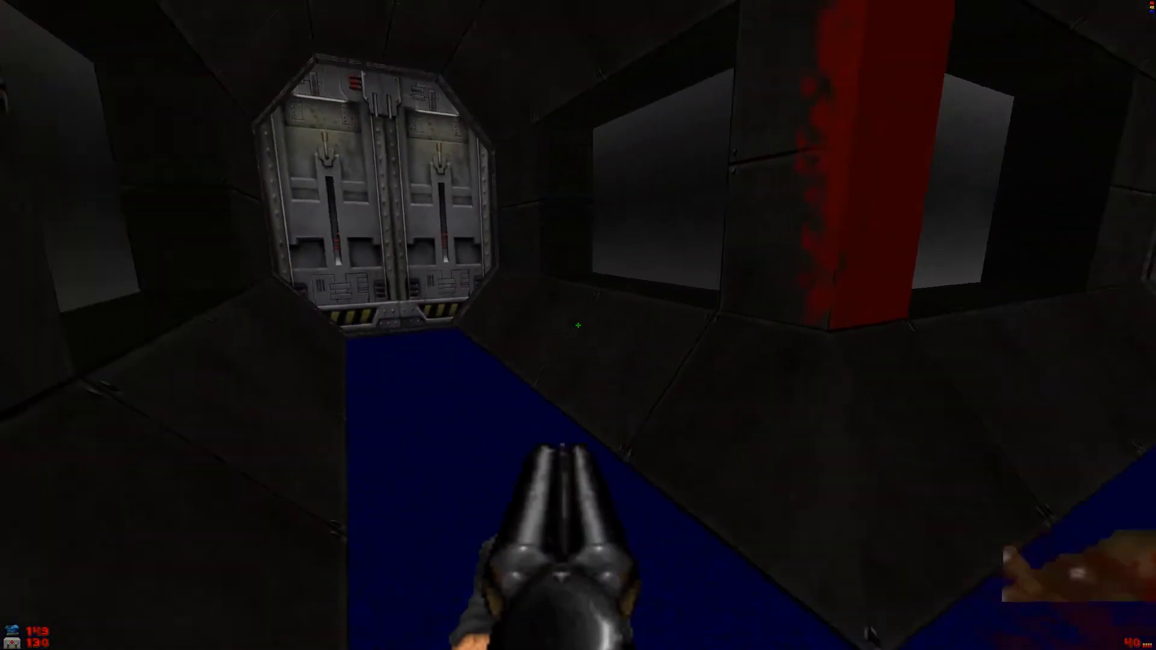
key("w")
key("e")
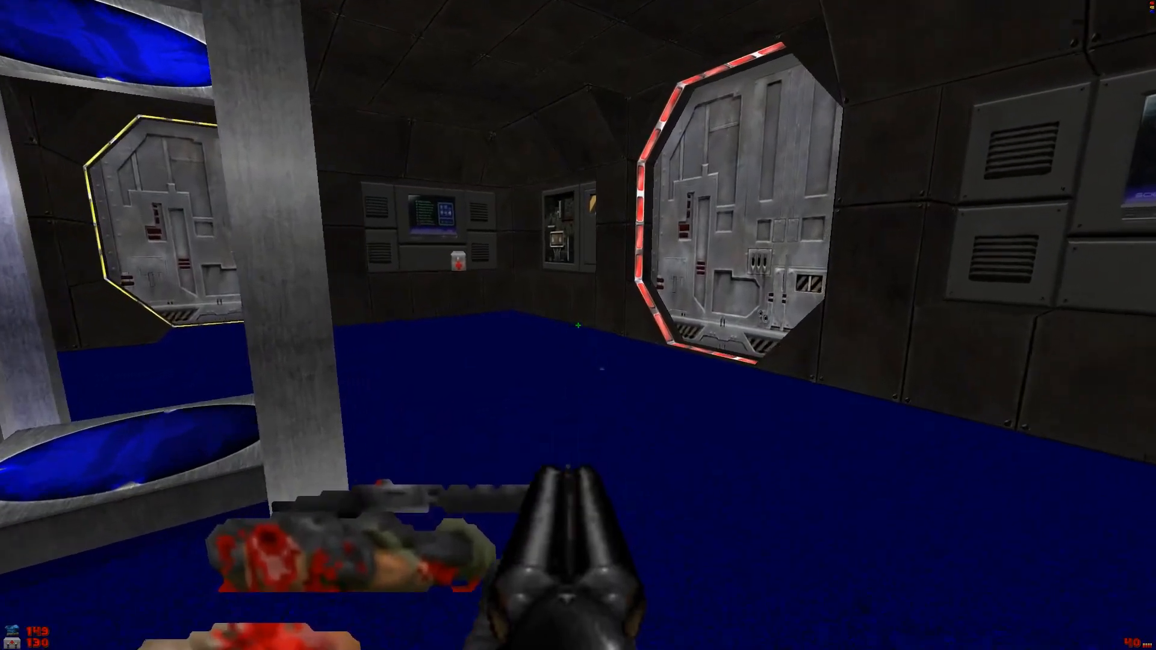
- Collect the dropped shotgun beside the corpses, then open the red-framed door in the teleporter room
key("w")
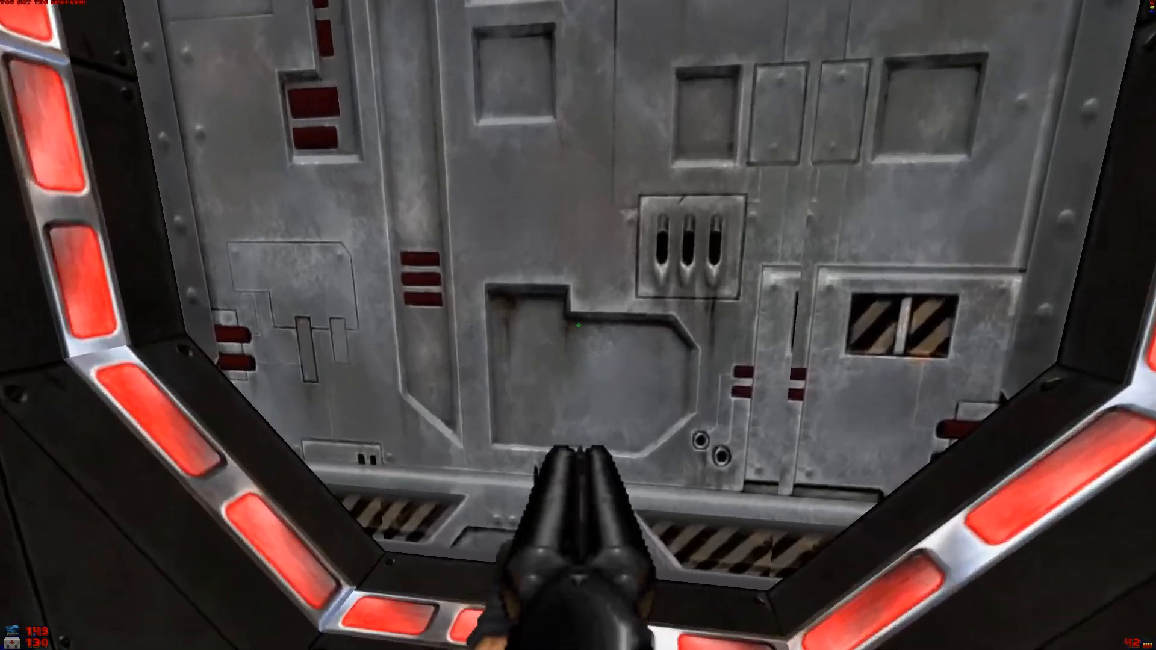
key("e")
key("w")
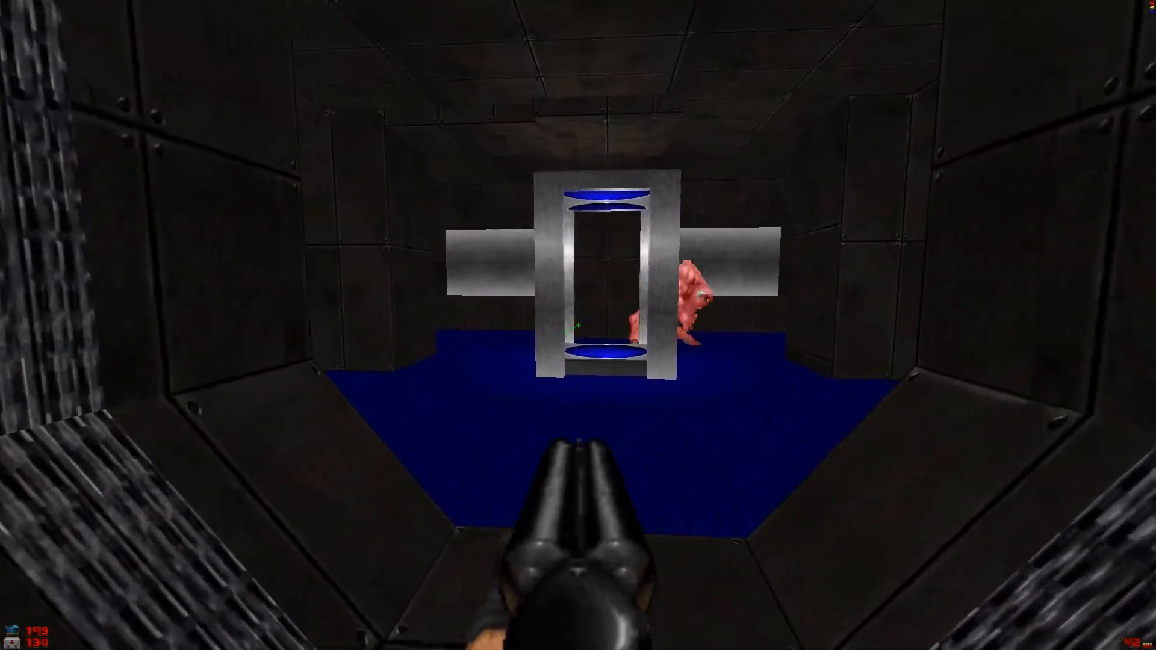
- Shoot the pink demon in the final room and enter the teleporter to finish the level
left_click(578, 325)
key("w")
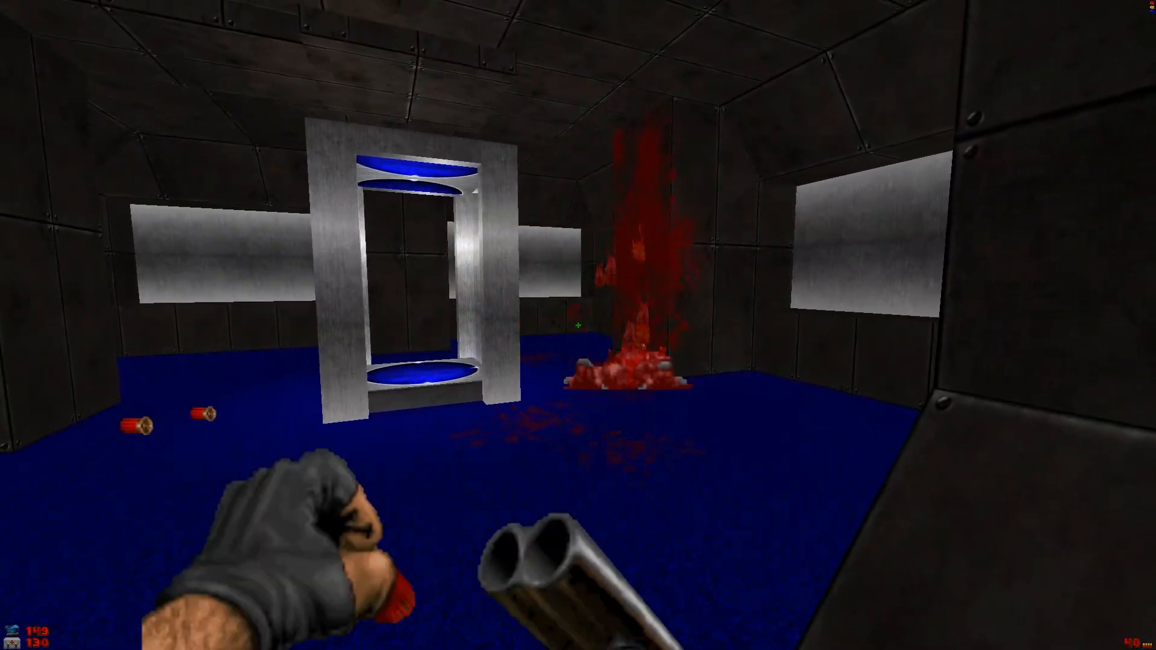
key("w")
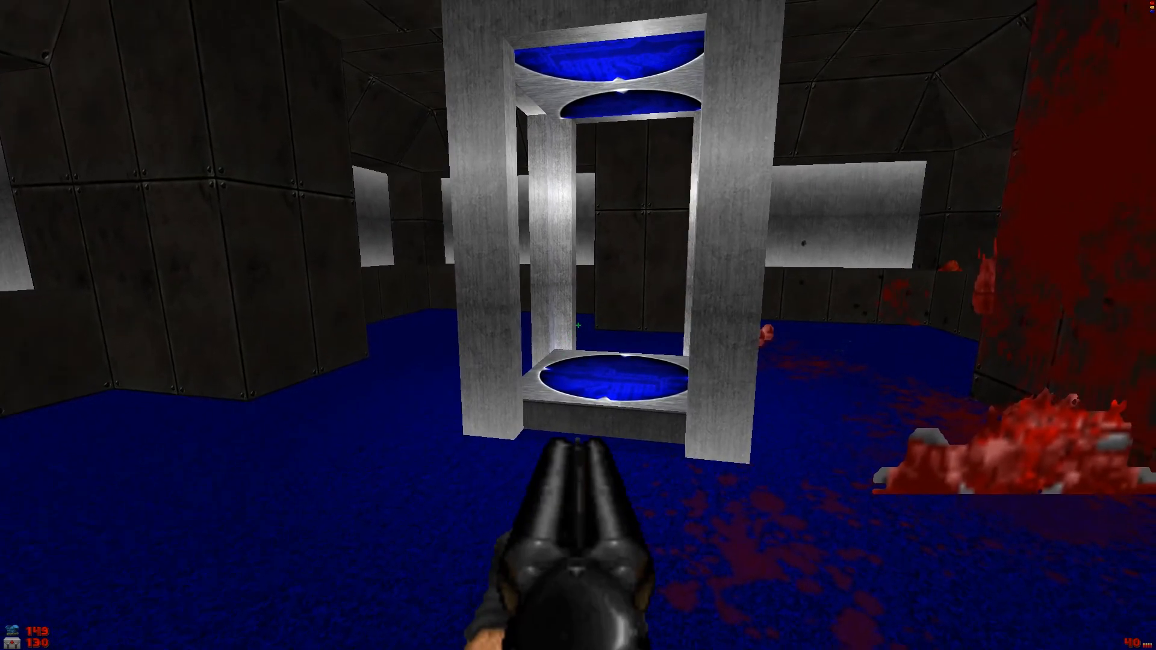
key("w")
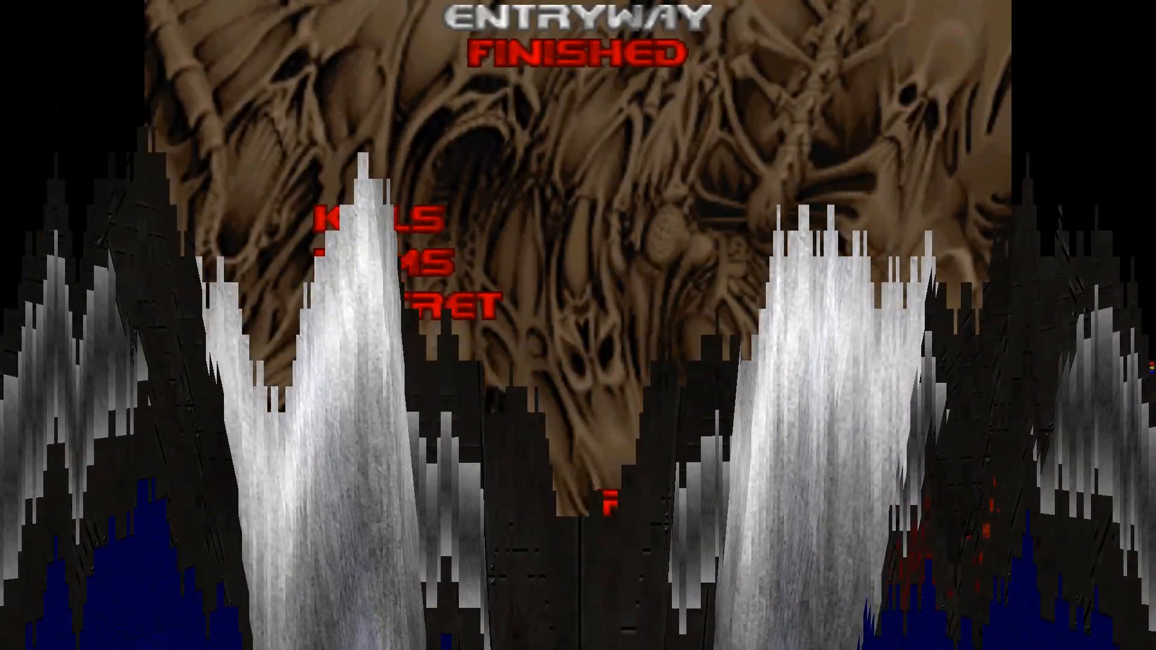